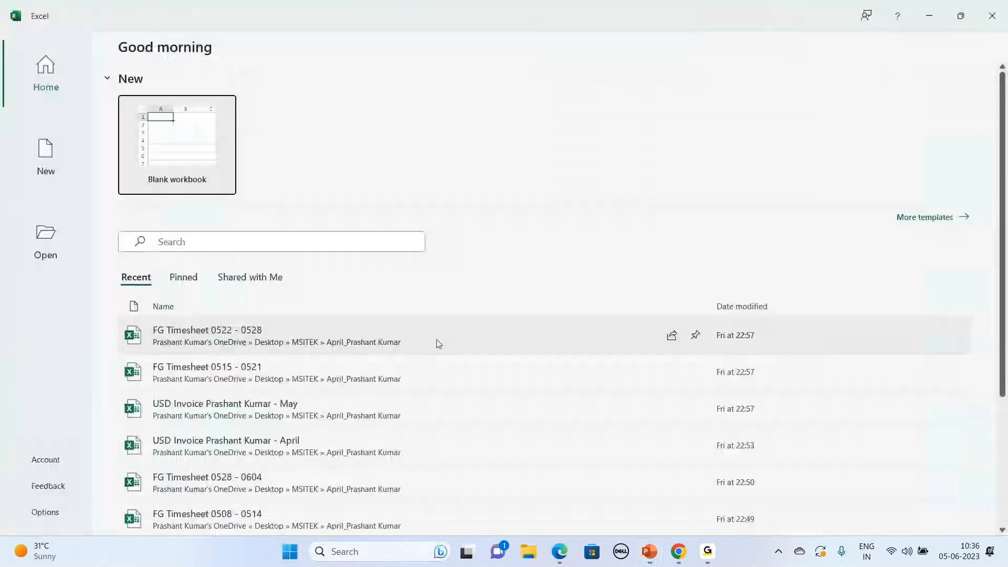
Open a blank Excel workbook and enter ECP in cell A2
{"action": "left_click", "coordinate": [133, 242]}
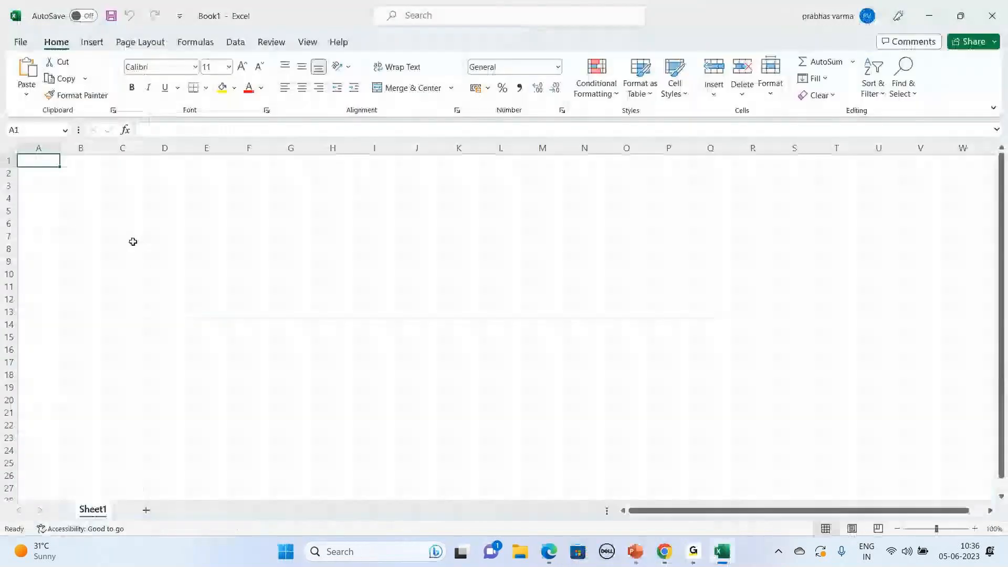
{"action": "key", "text": "Down"}
{"action": "type", "text": "ECP"}
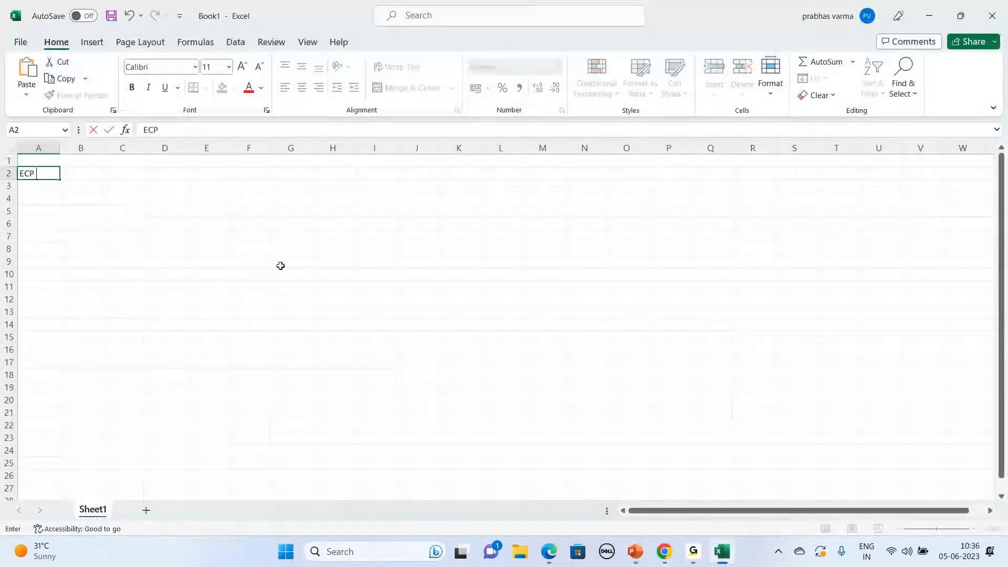
{"action": "key", "text": "Tab"}
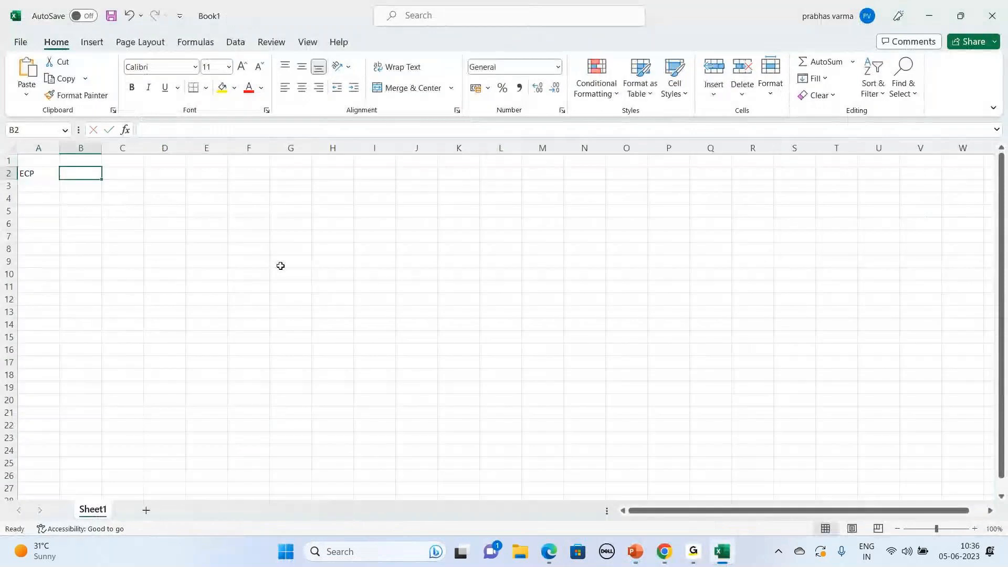
Enter 100, 200 and 300 in B2 to B4 beside ECP
{"action": "type", "text": "100"}
{"action": "key", "text": "Down"}
{"action": "type", "text": "200"}
{"action": "key", "text": "Tab"}
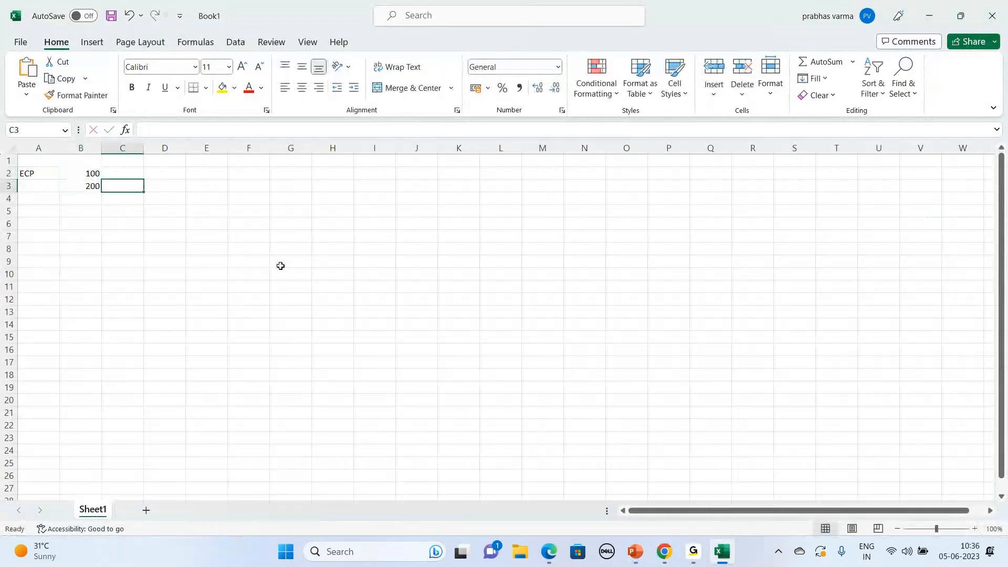
{"action": "key", "text": "Return"}
{"action": "type", "text": "300"}
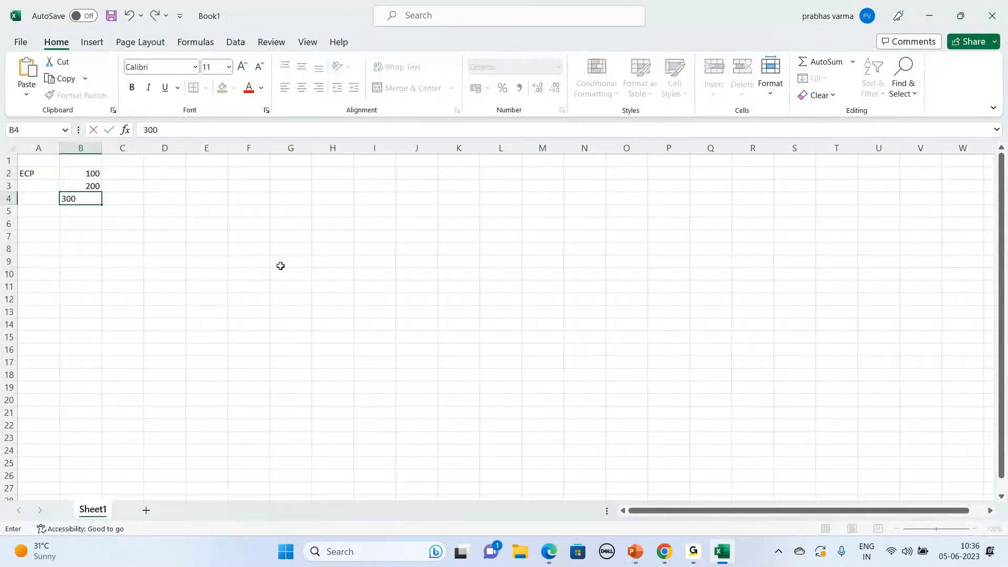
{"action": "left_click", "coordinate": [44, 168]}
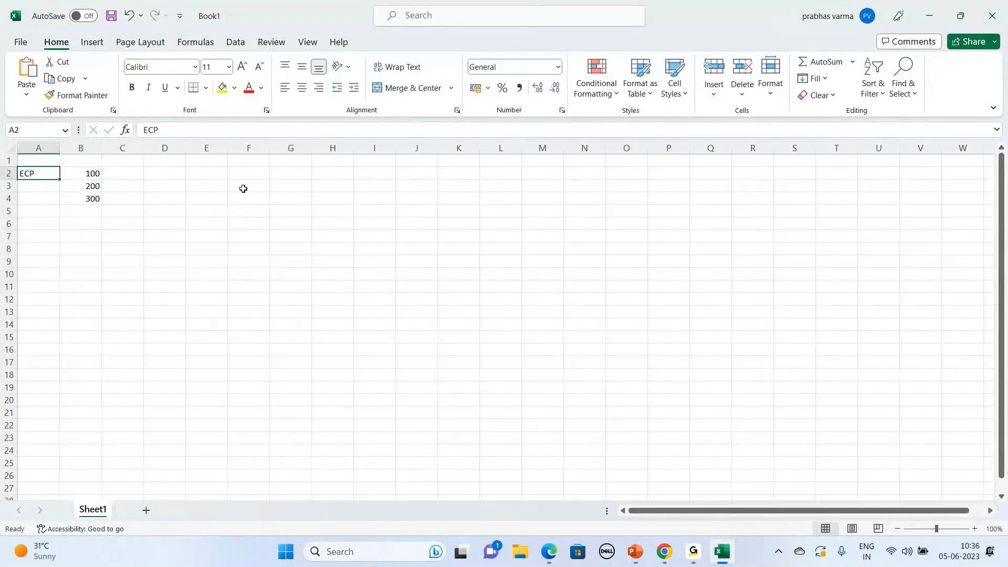
{"action": "key", "text": "Right"}
{"action": "key", "text": "Right"}
{"action": "key", "text": "Right"}
Enter SF in D2 and Preview in E2, replacing the first Preprod entry
{"action": "type", "text": "SF"}
{"action": "key", "text": "Right"}
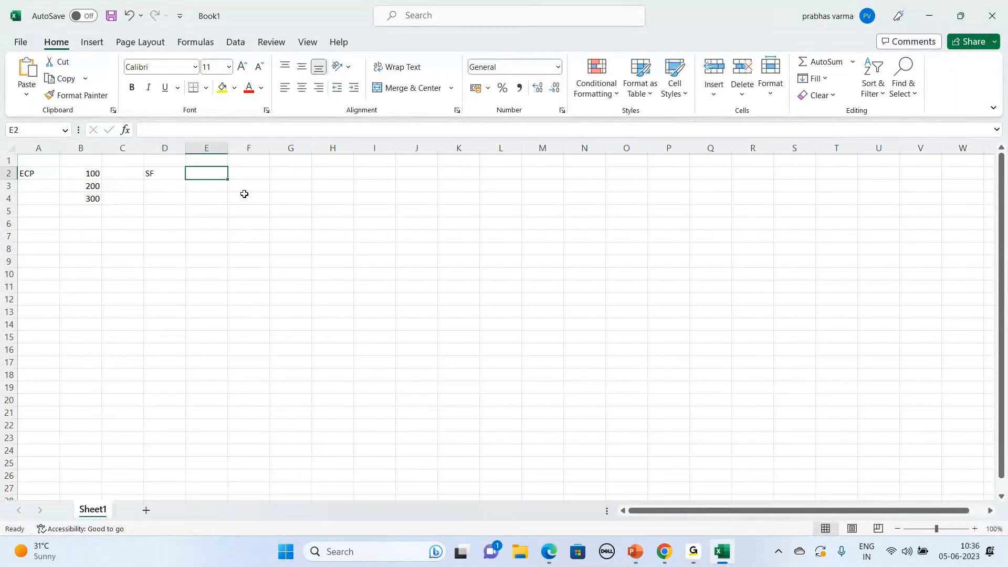
{"action": "type", "text": "Prep"}
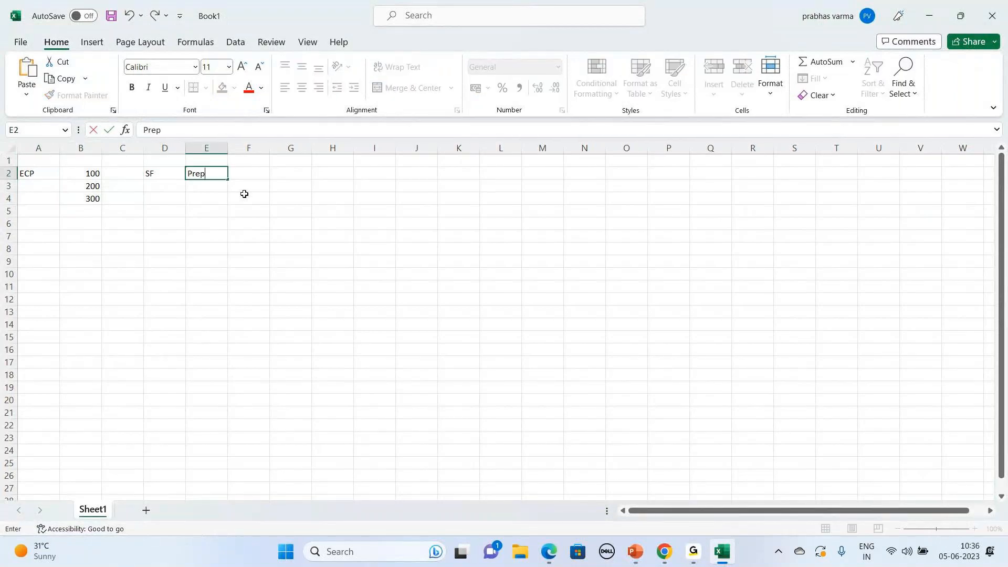
{"action": "key", "text": "BackSpace"}
{"action": "type", "text": "prod"}
{"action": "left_click", "coordinate": [104, 178]}
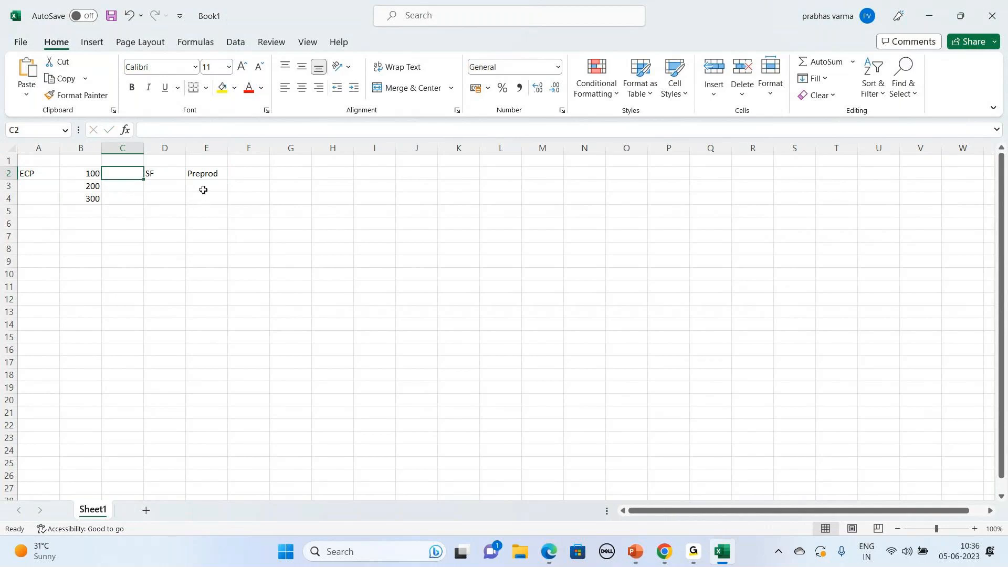
{"action": "key", "text": "Right"}
{"action": "key", "text": "Right"}
{"action": "type", "text": "Pre"}
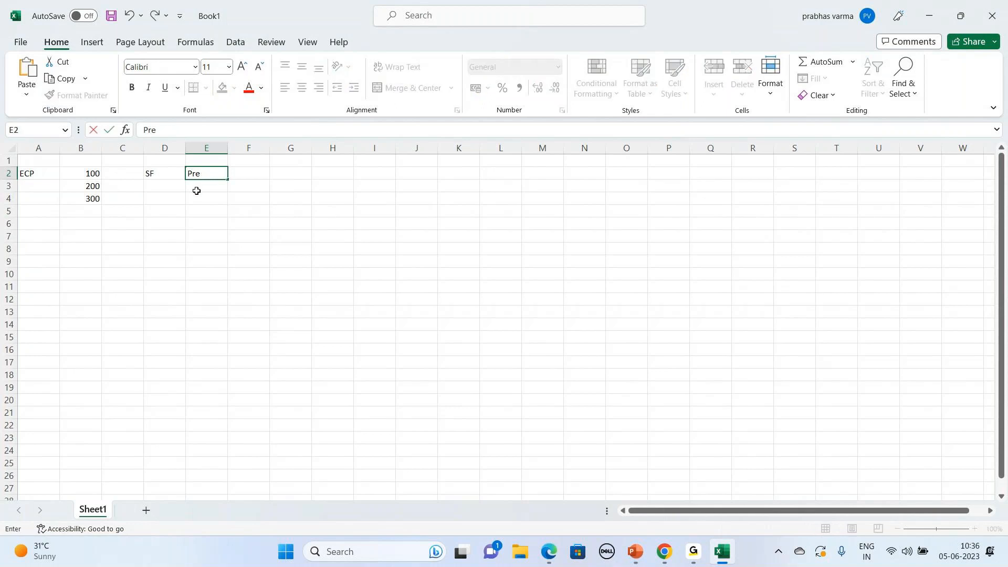
{"action": "type", "text": "view"}
{"action": "left_click", "coordinate": [197, 223]}
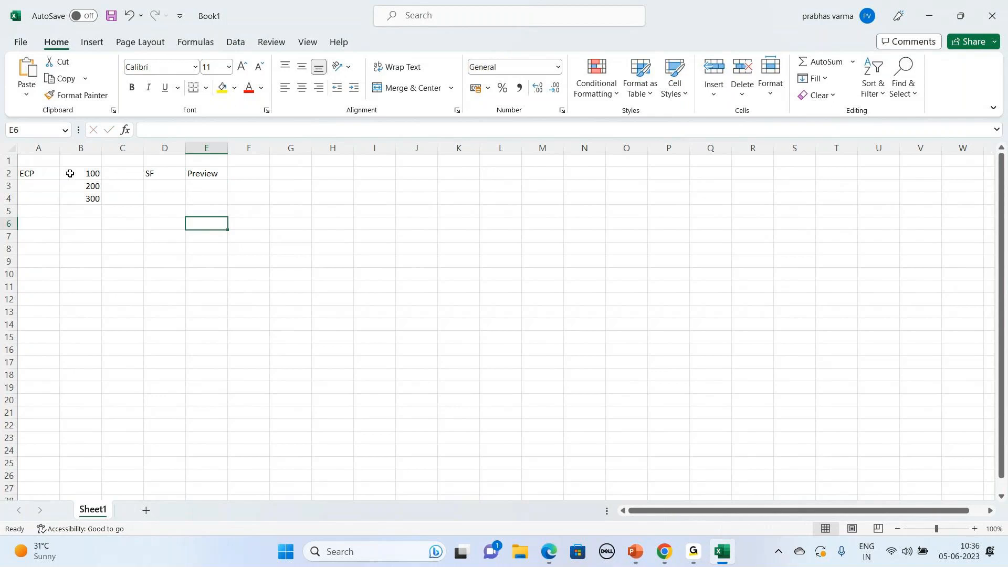
Add UAT in F2 and begin typing Payroll Parallel in F3
{"action": "left_click", "coordinate": [70, 173]}
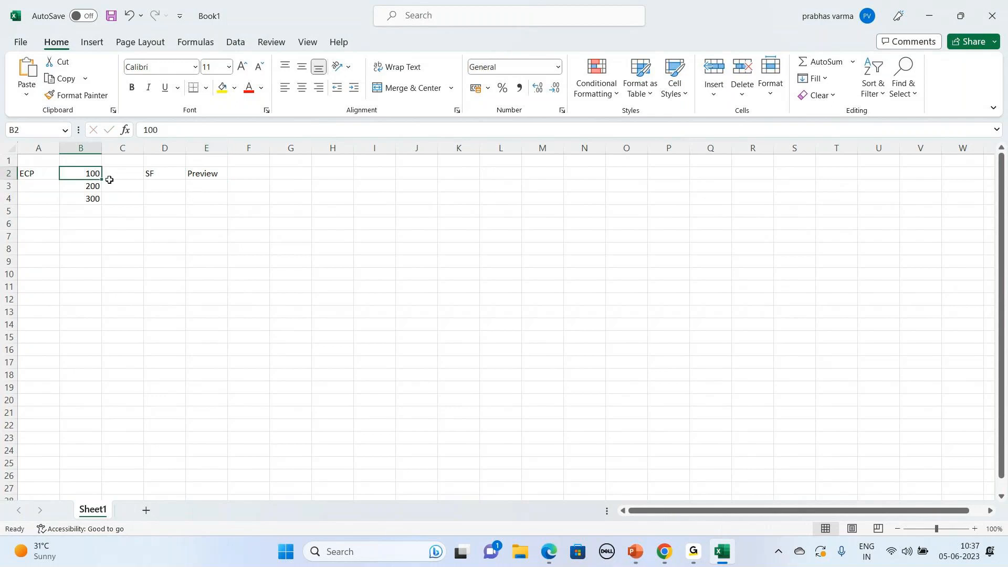
{"action": "left_click", "coordinate": [238, 176]}
{"action": "type", "text": "UA"}
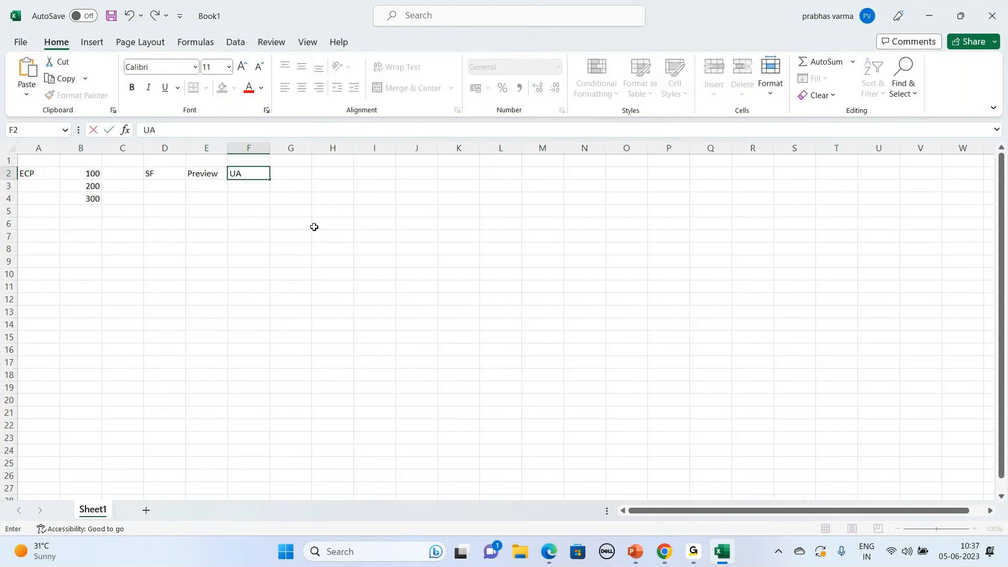
{"action": "type", "text": "T"}
{"action": "left_click", "coordinate": [109, 178]}
{"action": "left_click", "coordinate": [206, 184]}
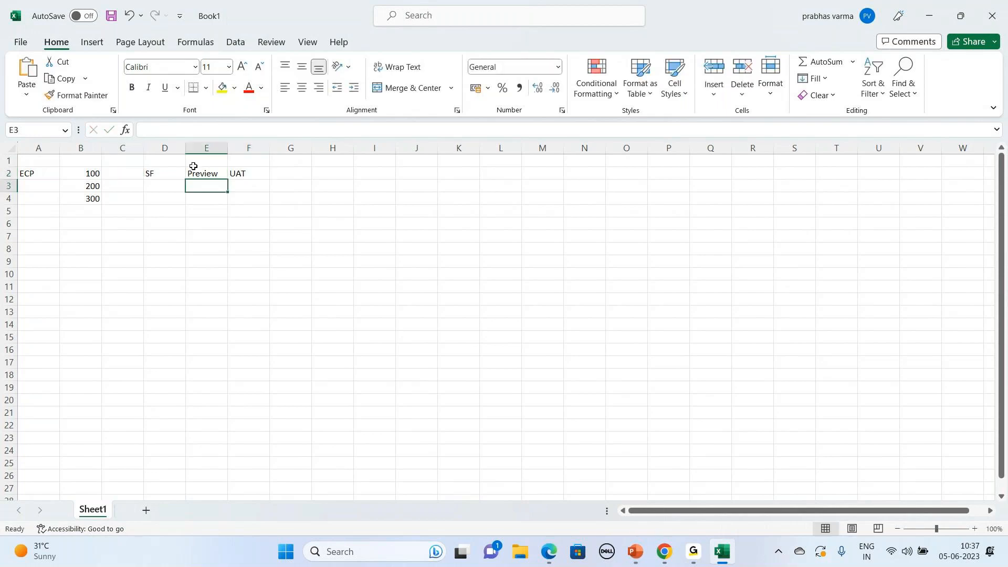
{"action": "left_click", "coordinate": [193, 166]}
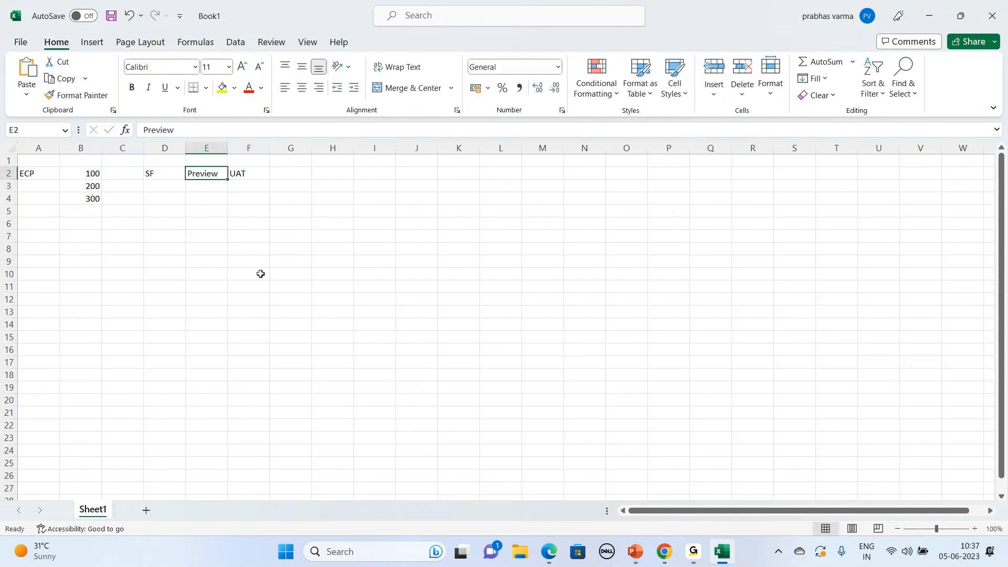
{"action": "left_click", "coordinate": [249, 186]}
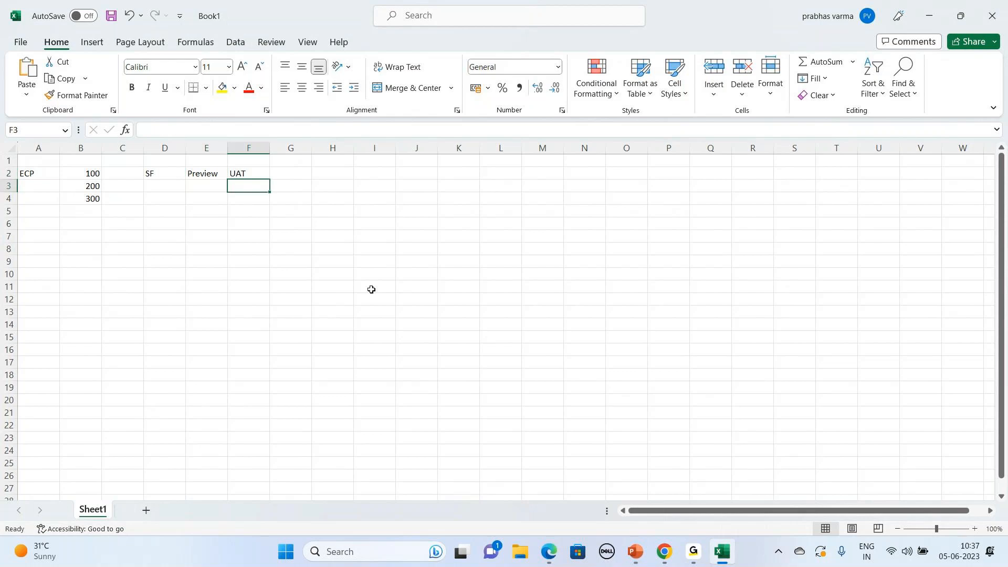
{"action": "type", "text": "Payroll Pa"}
Delete the stray 'allel' text that landed in cell I11
{"action": "left_click", "coordinate": [372, 290]}
{"action": "type", "text": "allel"}
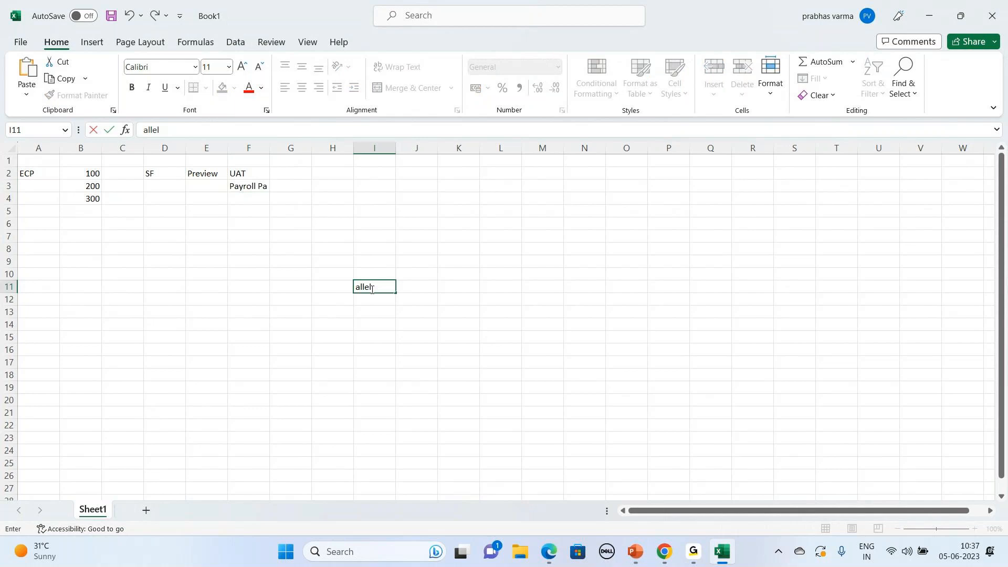
{"action": "left_click", "coordinate": [381, 294]}
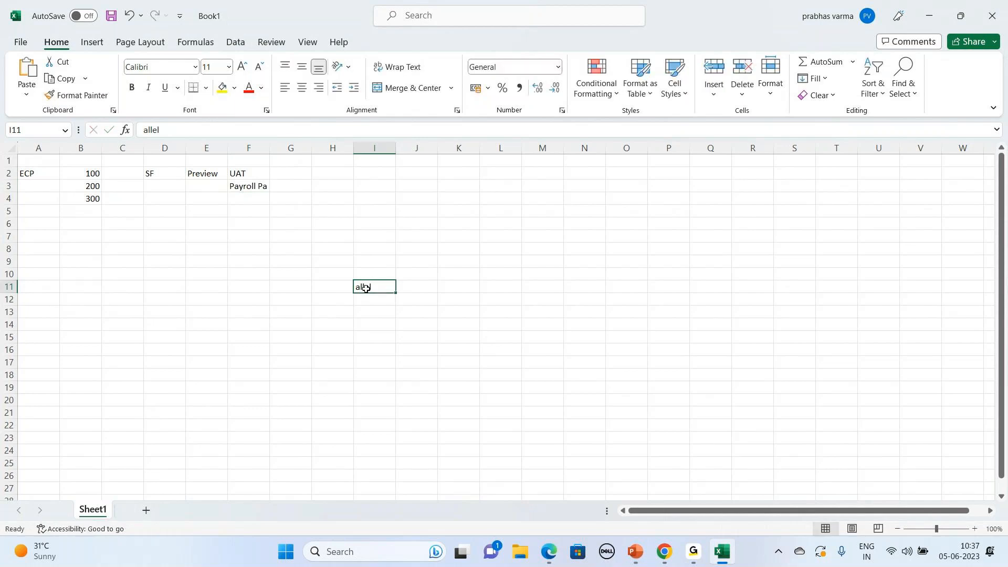
{"action": "double_click", "coordinate": [366, 288]}
{"action": "key", "text": "BackSpace"}
{"action": "key", "text": "BackSpace"}
{"action": "key", "text": "BackSpace"}
{"action": "key", "text": "BackSpace"}
{"action": "key", "text": "BackSpace"}
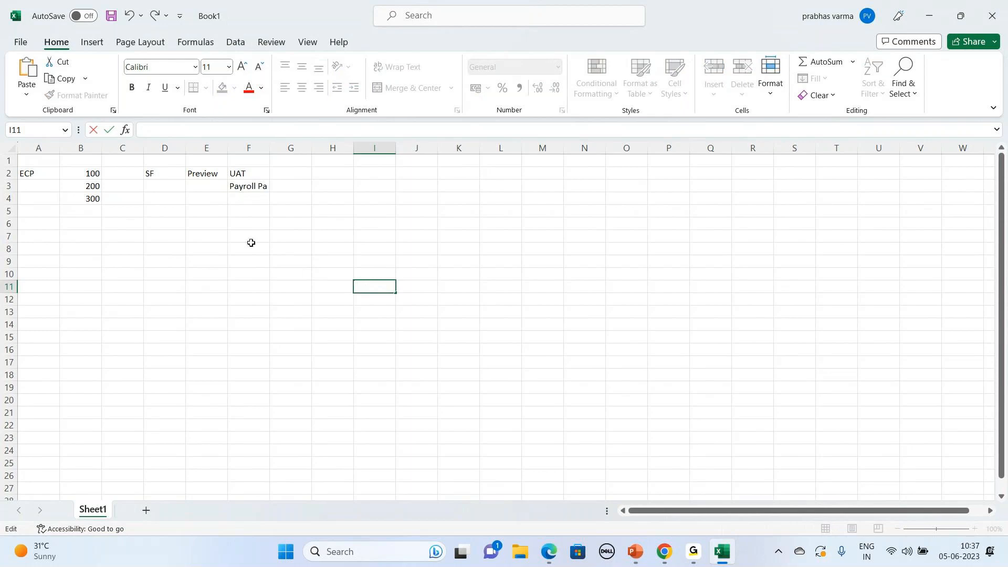
Complete F3 as Payroll Parallel and AutoFit column F to show it
{"action": "double_click", "coordinate": [265, 186]}
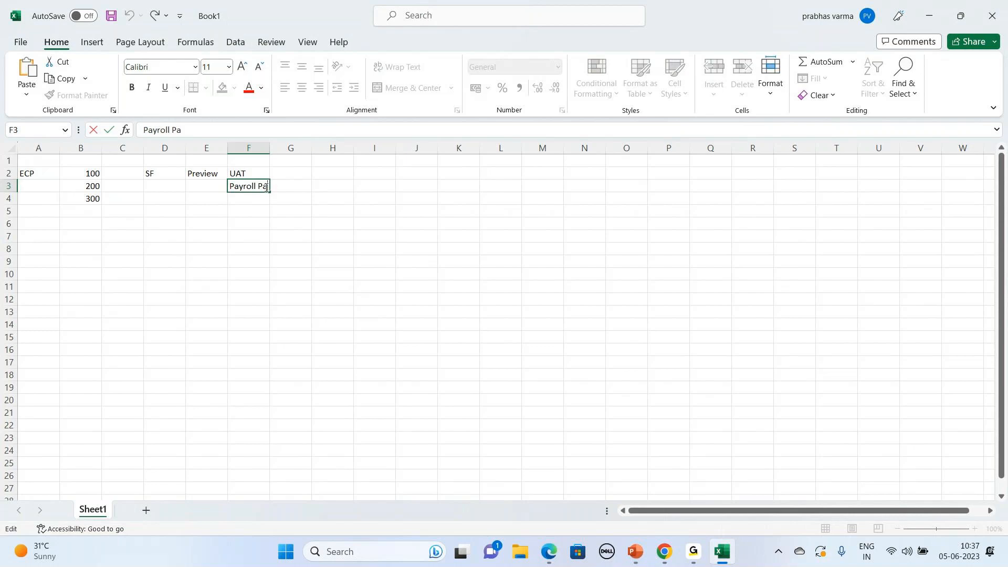
{"action": "type", "text": "rallel"}
{"action": "left_click", "coordinate": [270, 150]}
{"action": "double_click", "coordinate": [270, 150]}
{"action": "left_click", "coordinate": [253, 175]}
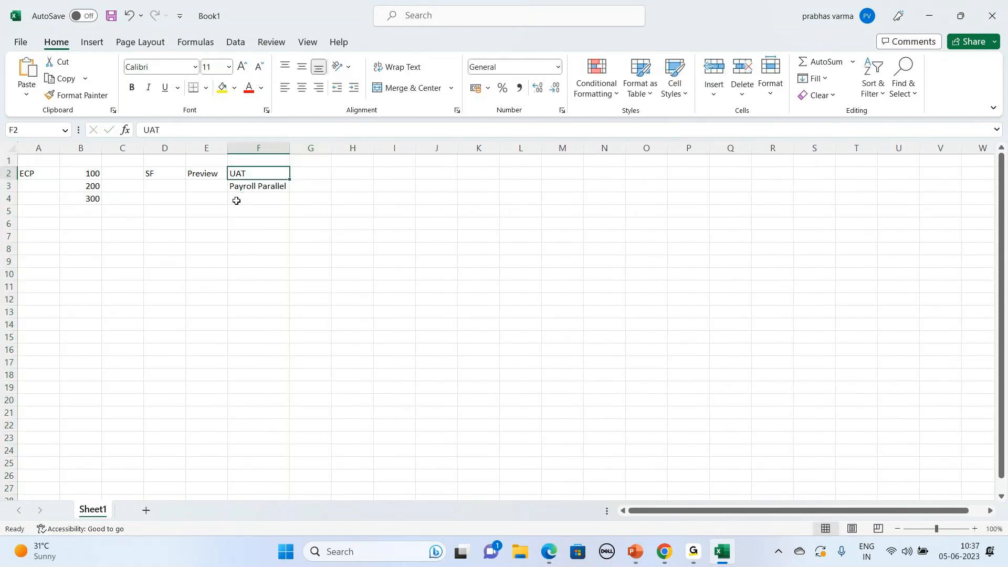
{"action": "left_click", "coordinate": [207, 188]}
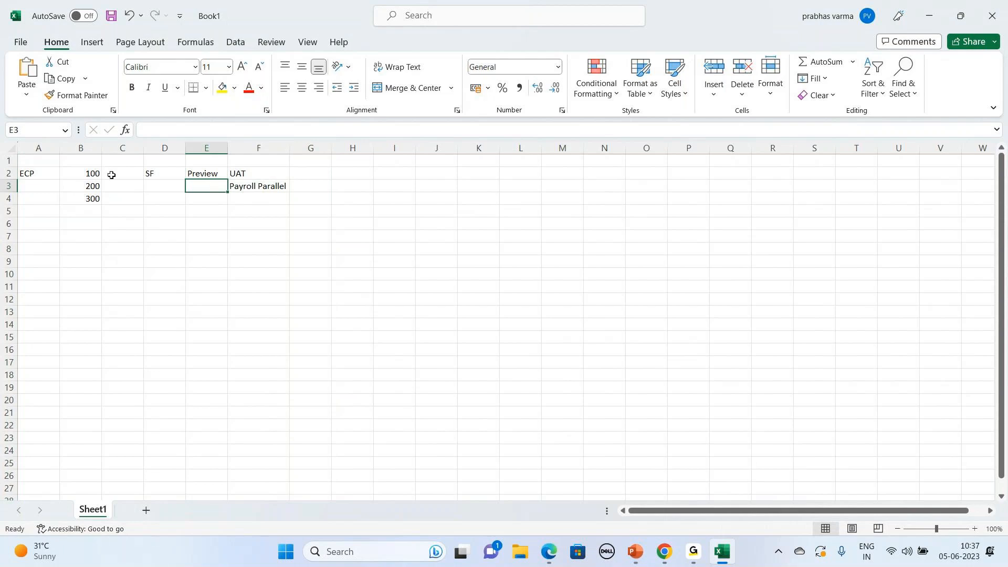
Enter Prepod in E3 under the Preview heading
{"action": "left_click", "coordinate": [244, 177]}
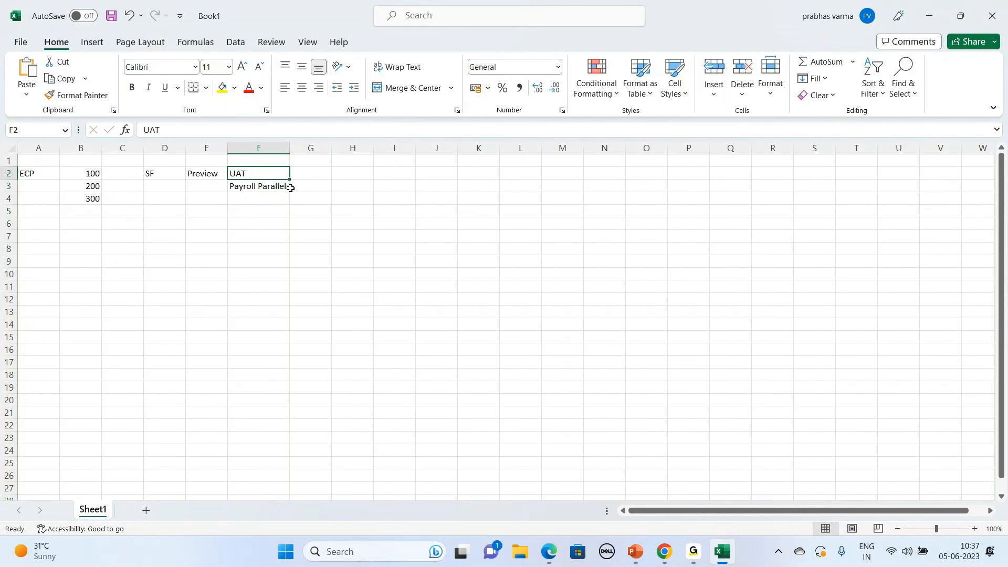
{"action": "left_click", "coordinate": [153, 186]}
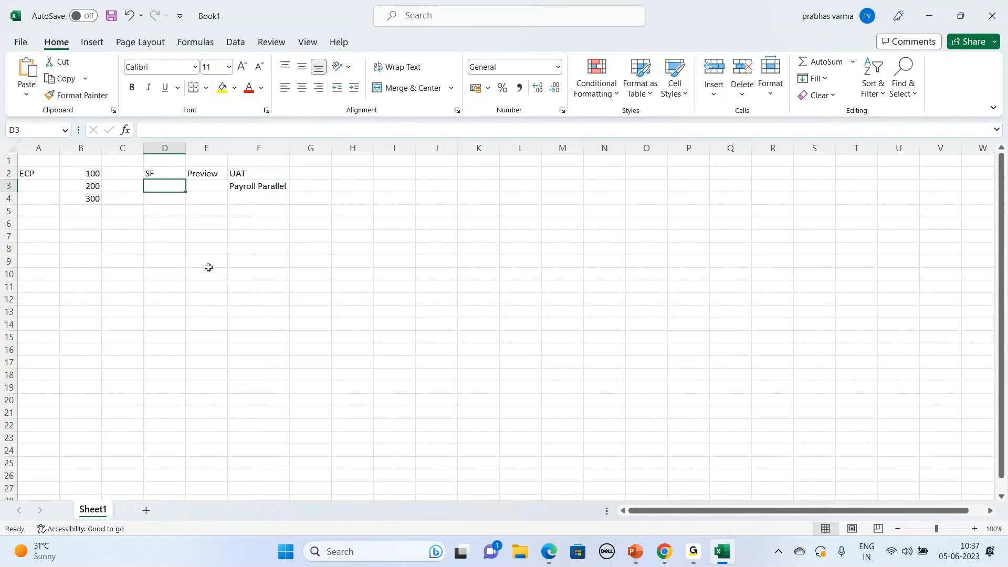
{"action": "left_click", "coordinate": [202, 189]}
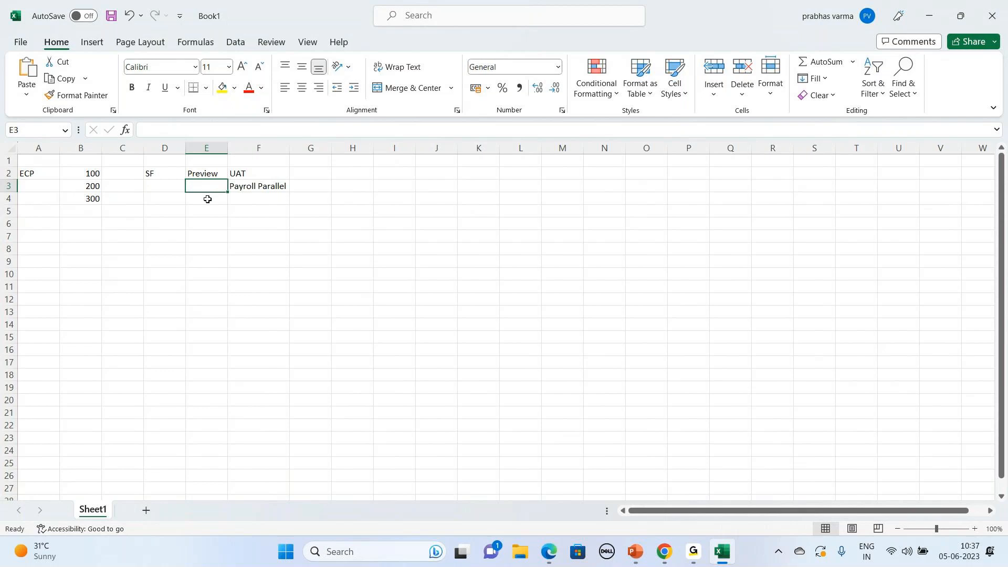
{"action": "type", "text": "Prep"}
{"action": "key", "text": "BackSpace"}
{"action": "key", "text": "BackSpace"}
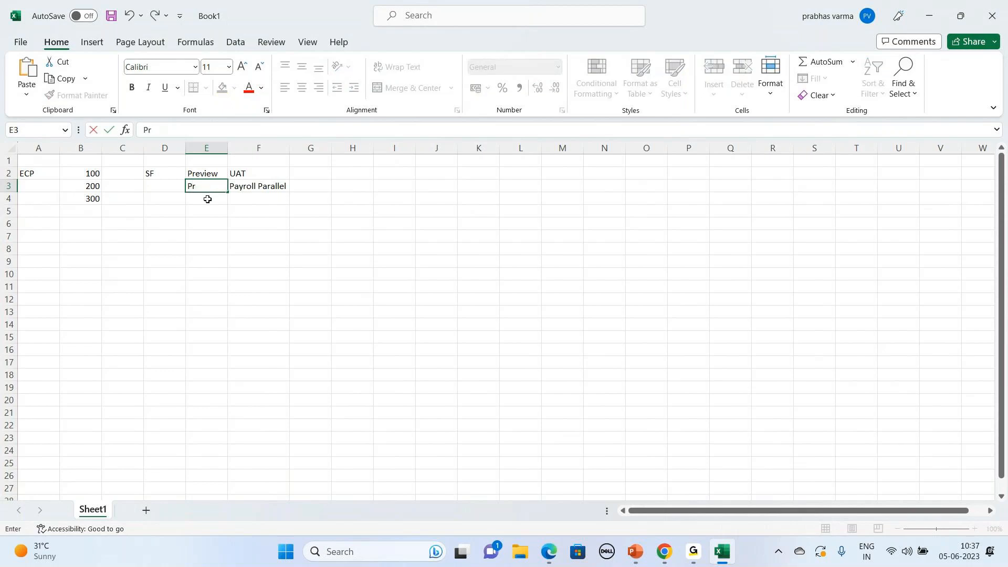
{"action": "type", "text": "epod"}
{"action": "left_click", "coordinate": [204, 185]}
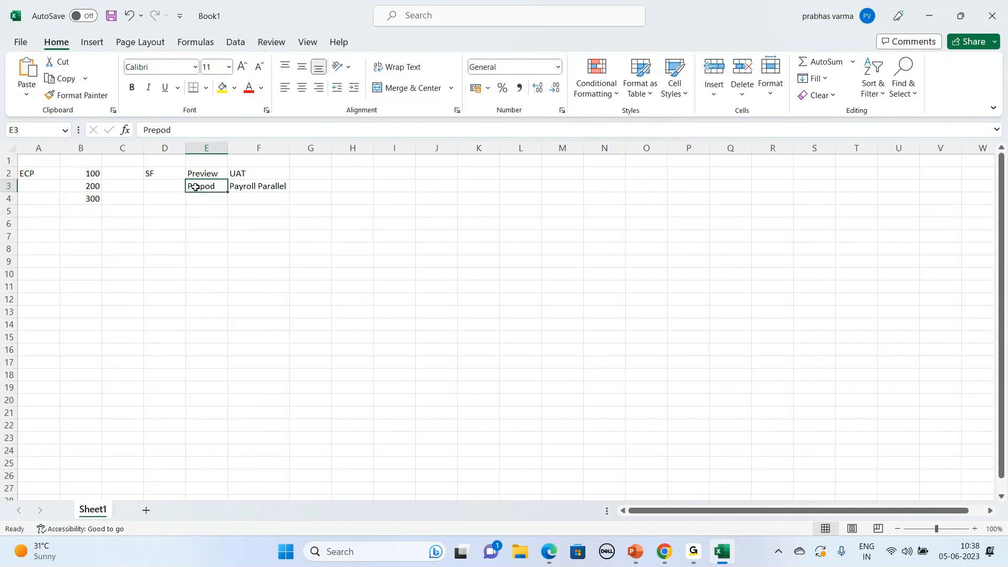
{"action": "double_click", "coordinate": [196, 187]}
Mark D3 with x under SF and review row 3's Prepod and Payroll Parallel entries
{"action": "key", "text": "shift+Tab"}
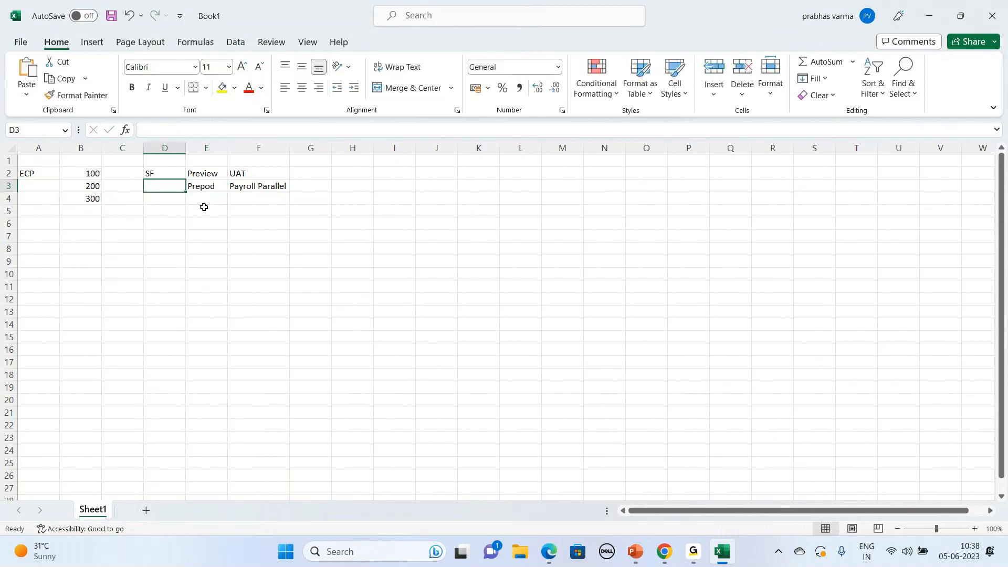
{"action": "type", "text": "x"}
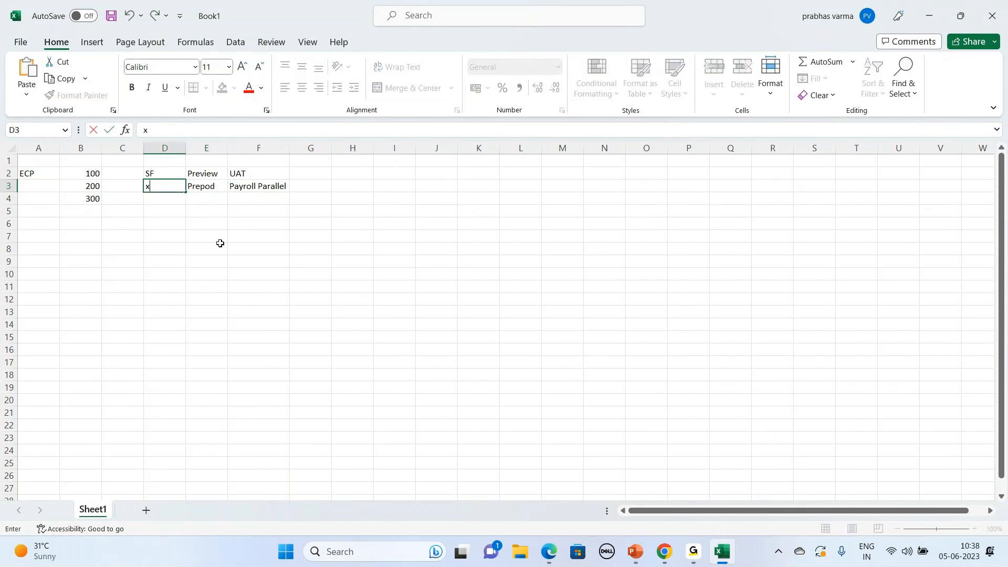
{"action": "key", "text": "Tab"}
{"action": "key", "text": "Tab"}
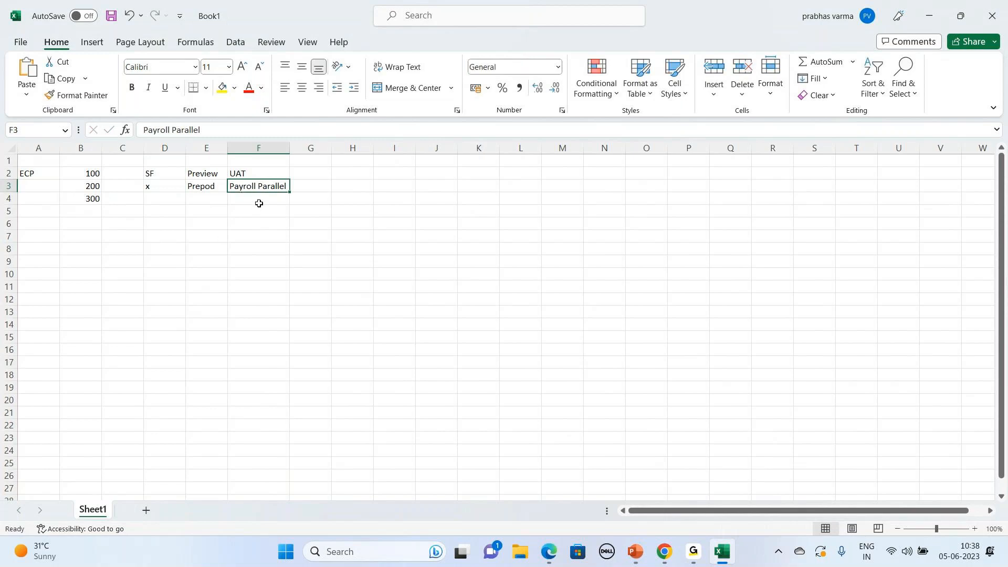
{"action": "left_click", "coordinate": [203, 187]}
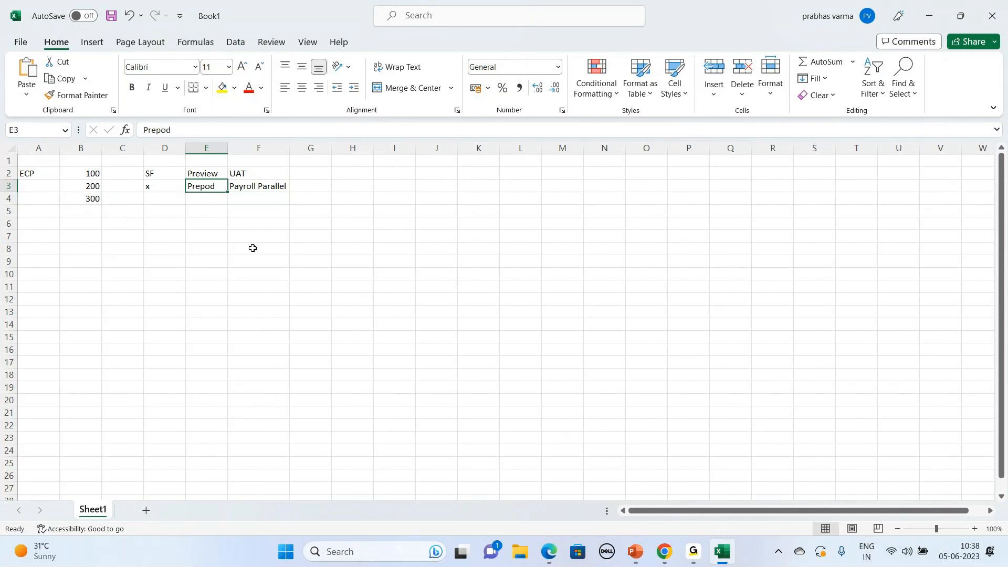
{"action": "left_click", "coordinate": [147, 186]}
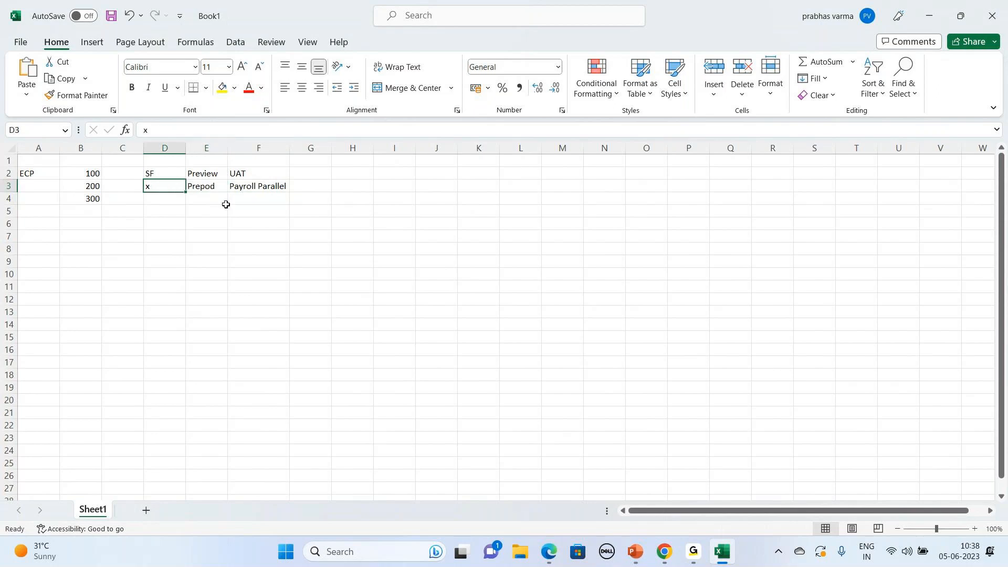
{"action": "left_click", "coordinate": [265, 187]}
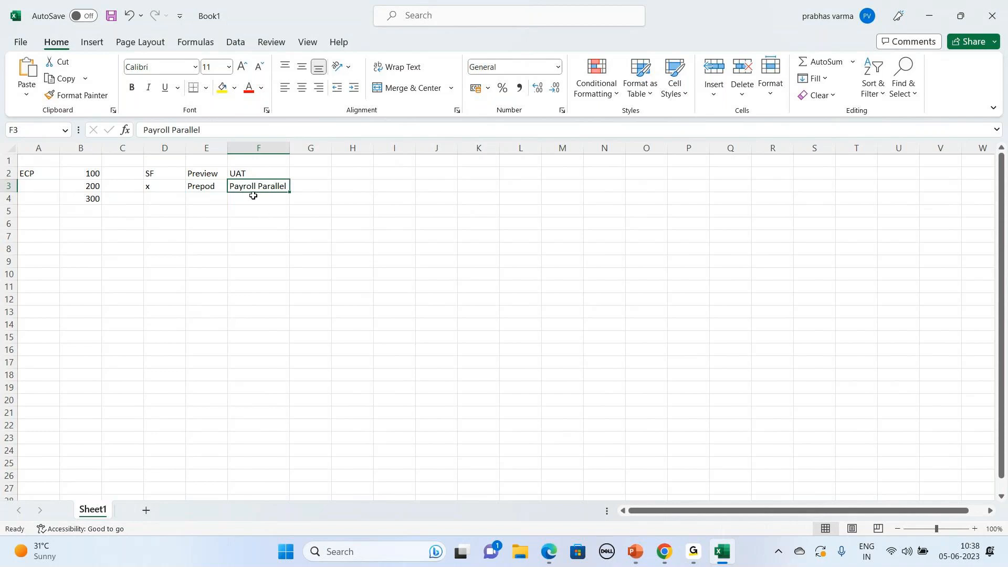
Enter Preview 1 in E4, X in D4, and change D3 to a capital X
{"action": "key", "text": "Left"}
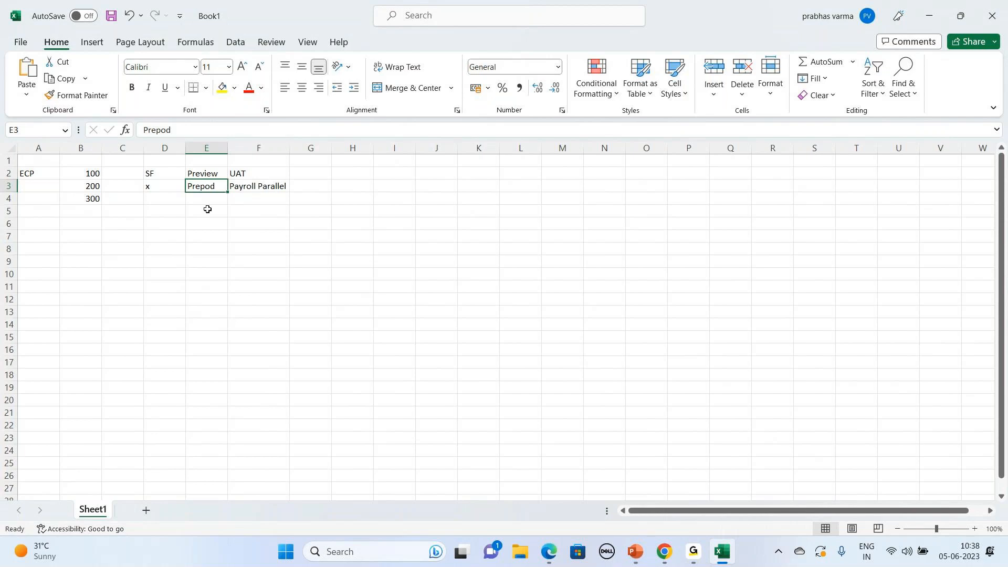
{"action": "key", "text": "Down"}
{"action": "type", "text": "Pre"}
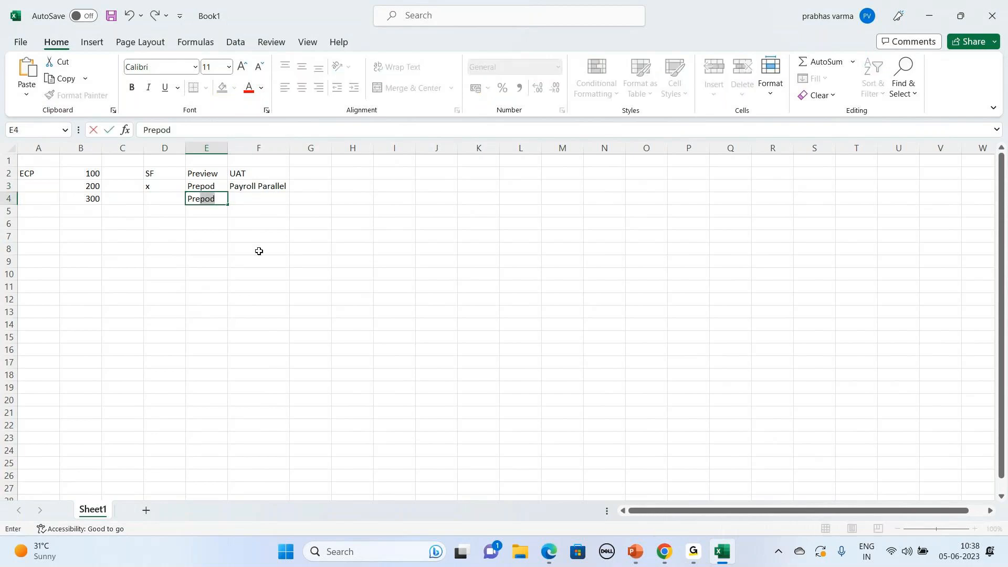
{"action": "type", "text": "view 1"}
{"action": "left_click", "coordinate": [161, 197]}
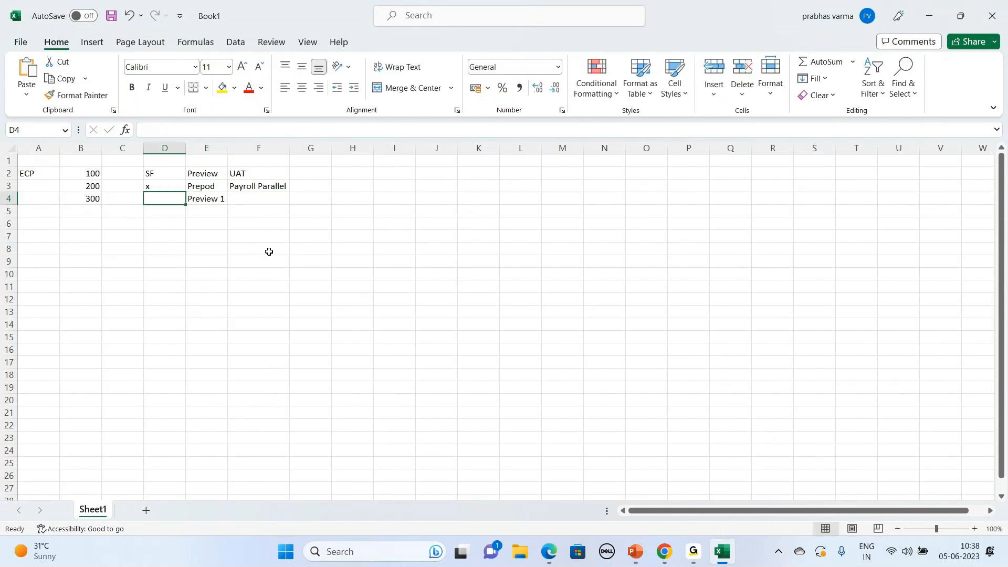
{"action": "type", "text": "X"}
{"action": "left_click", "coordinate": [161, 191]}
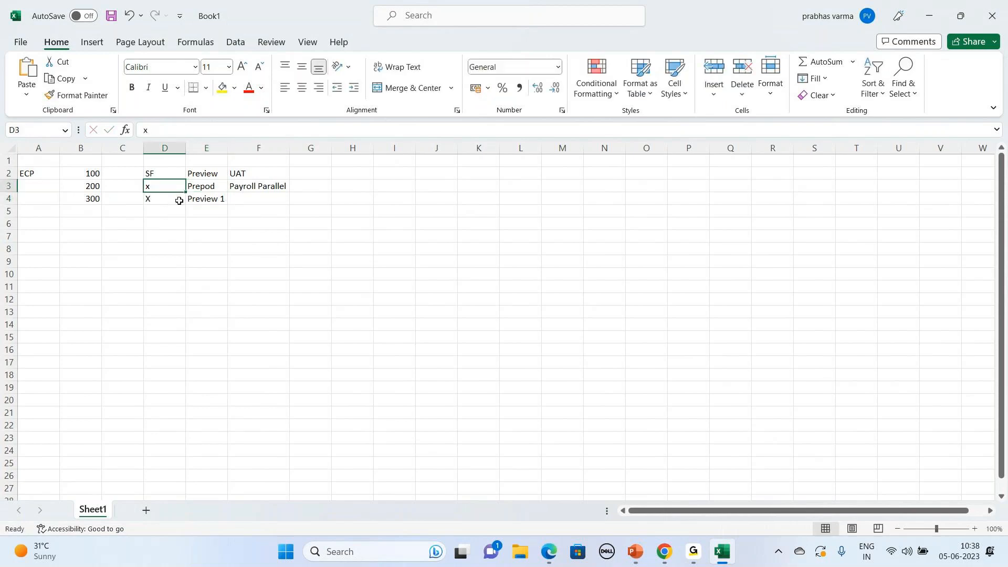
{"action": "type", "text": "X"}
{"action": "left_click", "coordinate": [181, 237]}
Select the SF and Preview entries D3:E4 and review the surrounding table cells
{"action": "left_click", "coordinate": [234, 198]}
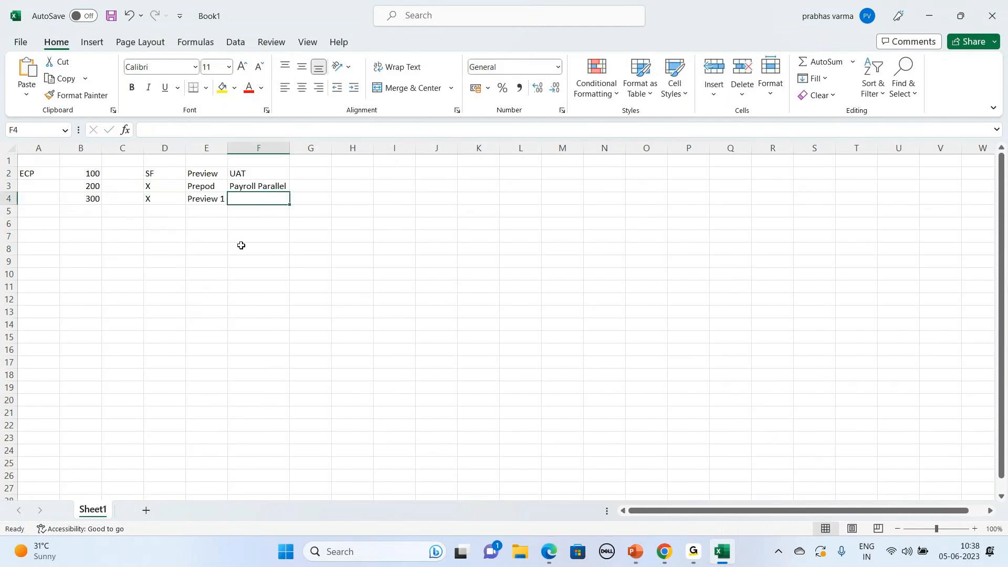
{"action": "left_click", "coordinate": [215, 175]}
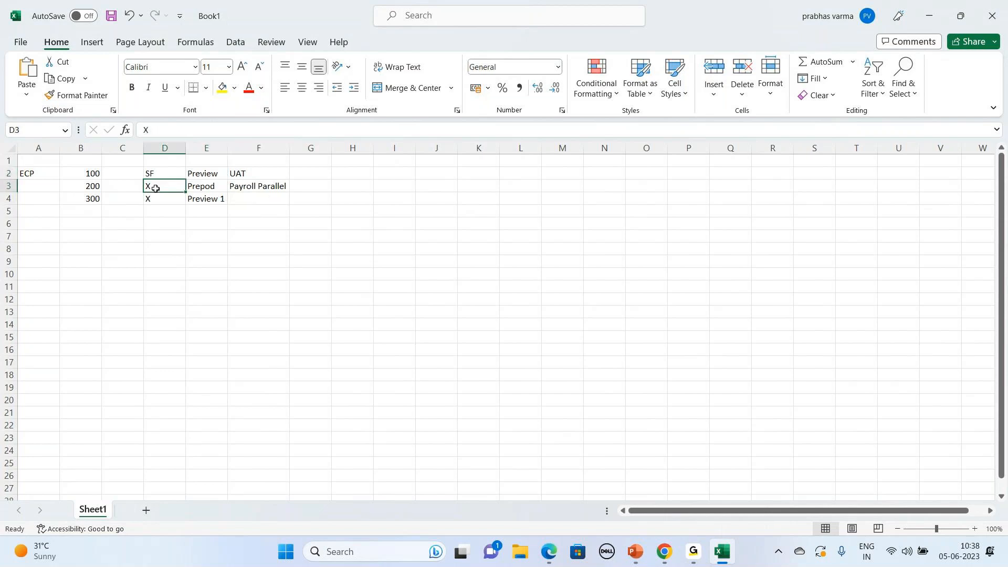
{"action": "left_click_drag", "start_coordinate": [158, 187], "coordinate": [202, 198]}
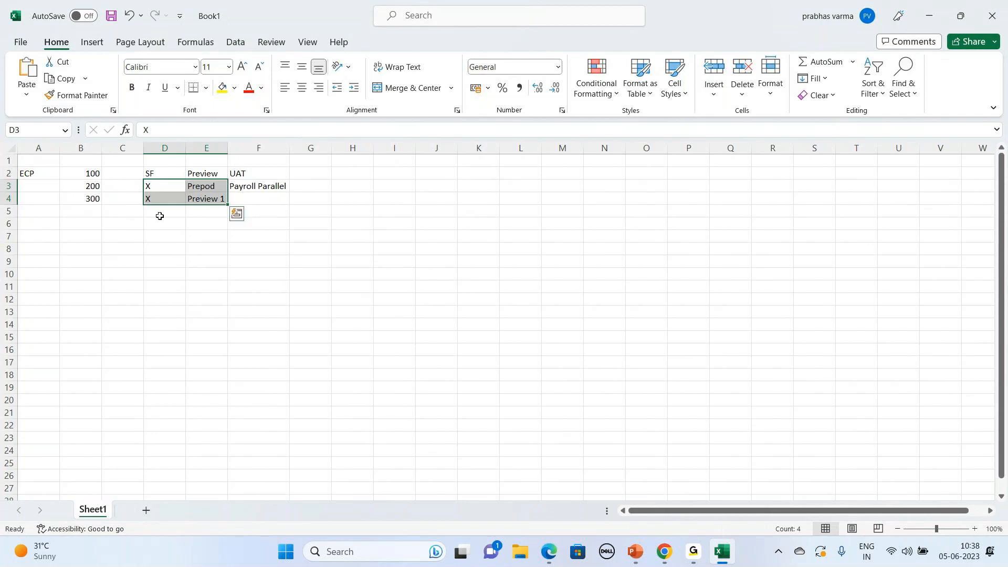
{"action": "left_click", "coordinate": [110, 179]}
{"action": "key", "text": "Down"}
{"action": "key", "text": "Down"}
{"action": "key", "text": "Up"}
{"action": "key", "text": "Up"}
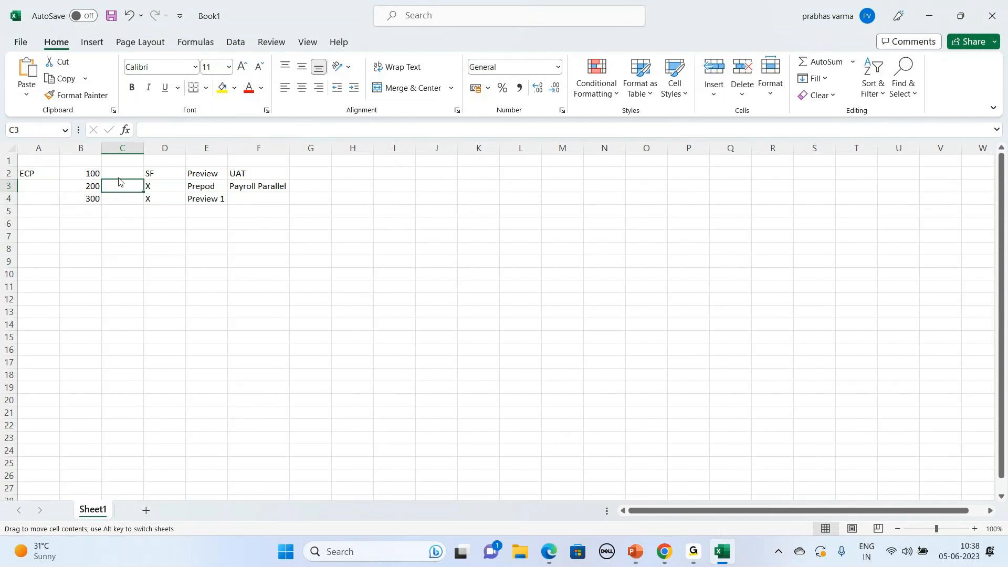
{"action": "left_click", "coordinate": [243, 176]}
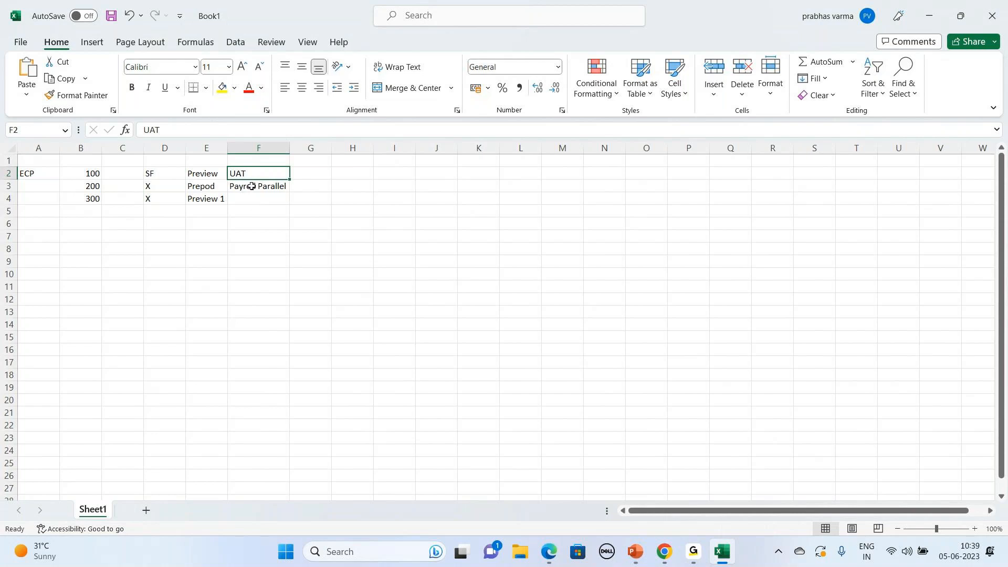
{"action": "left_click", "coordinate": [251, 186]}
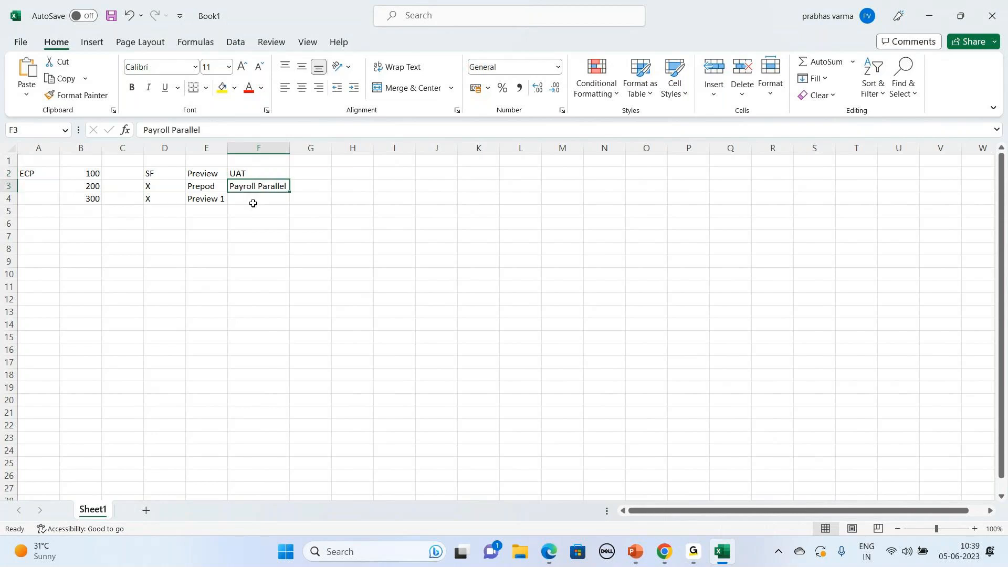
{"action": "left_click", "coordinate": [203, 184]}
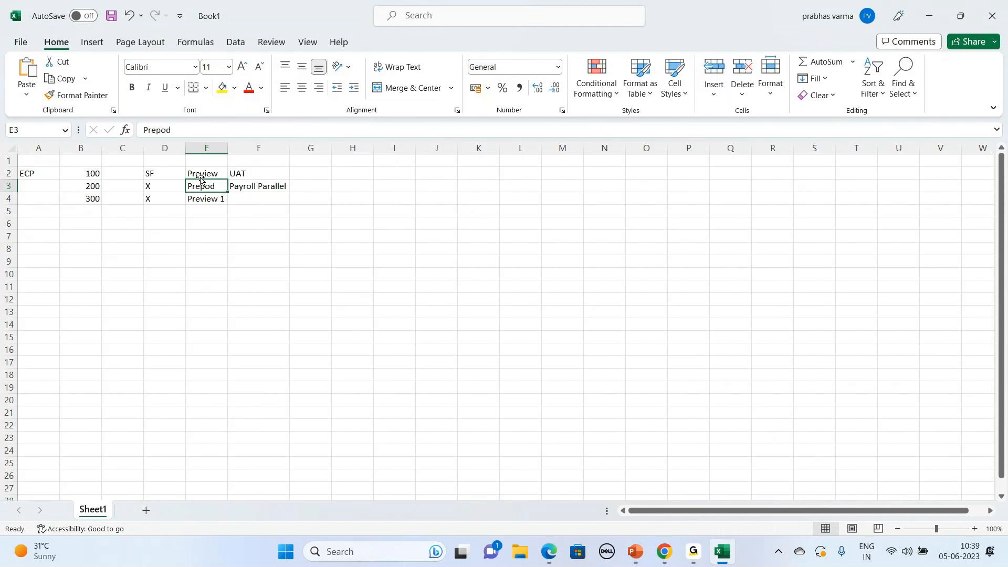
{"action": "left_click", "coordinate": [199, 199]}
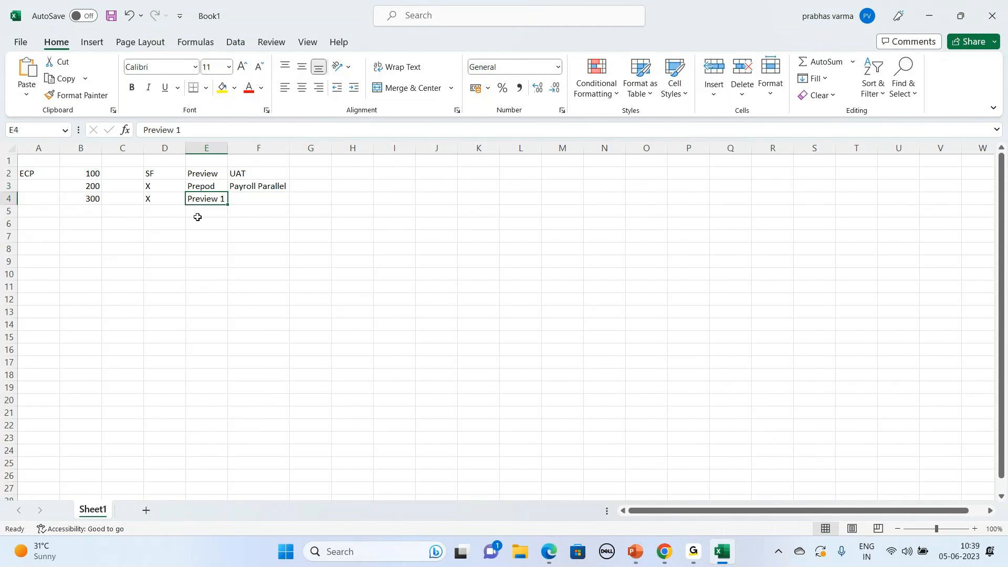
{"action": "left_click_drag", "start_coordinate": [163, 190], "coordinate": [219, 199]}
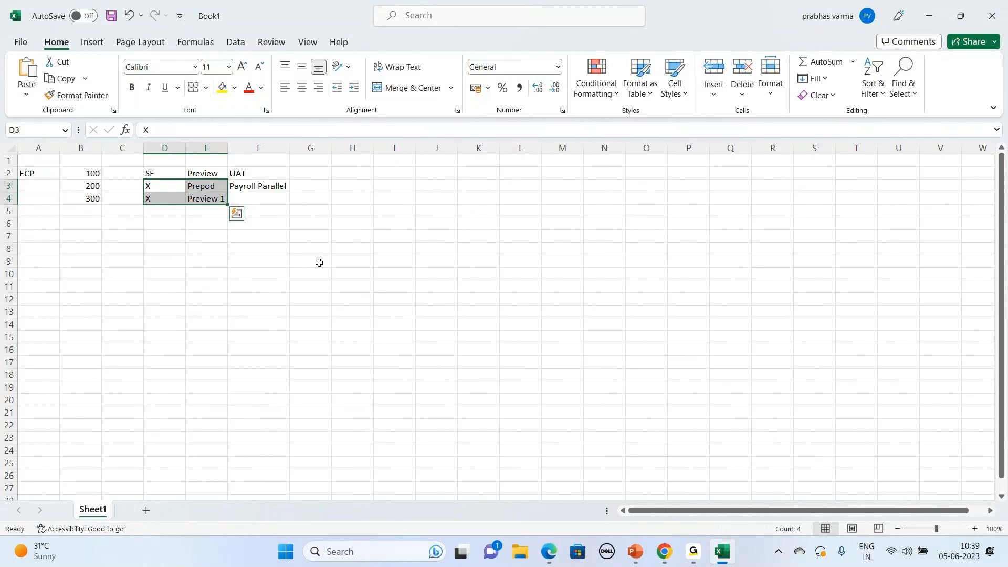
{"action": "left_click", "coordinate": [209, 173]}
{"action": "left_click", "coordinate": [257, 192]}
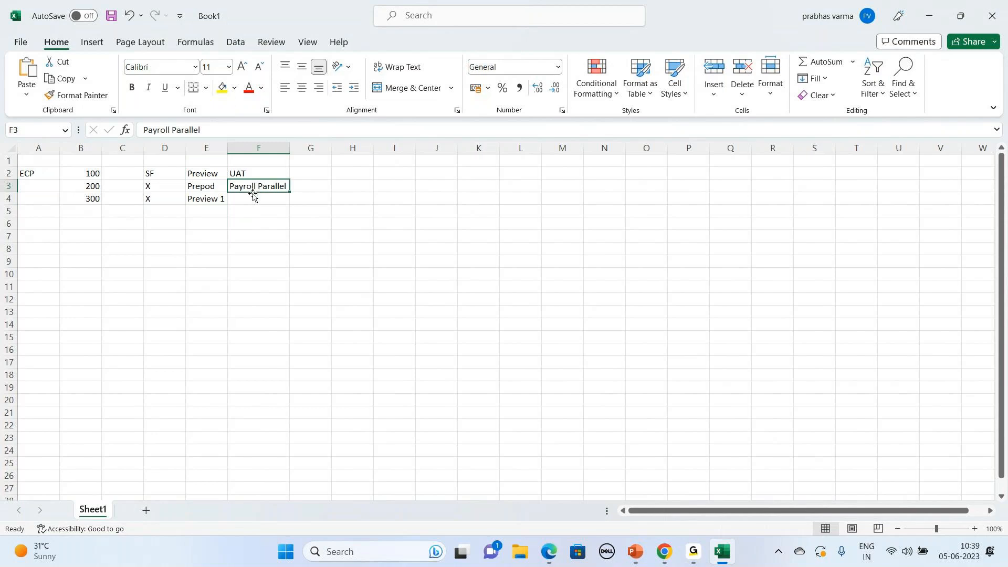
{"action": "left_click", "coordinate": [239, 173]}
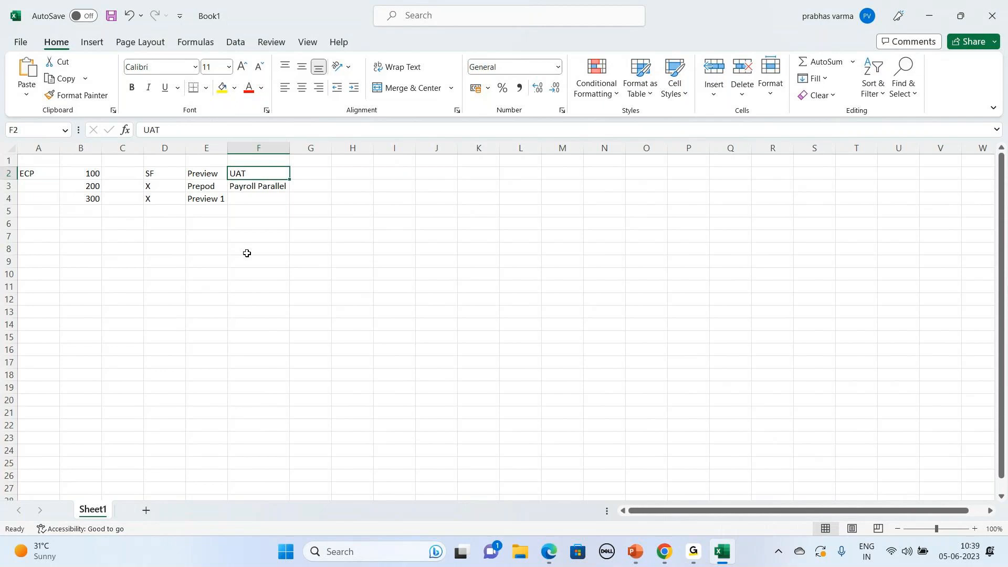
{"action": "left_click", "coordinate": [211, 177]}
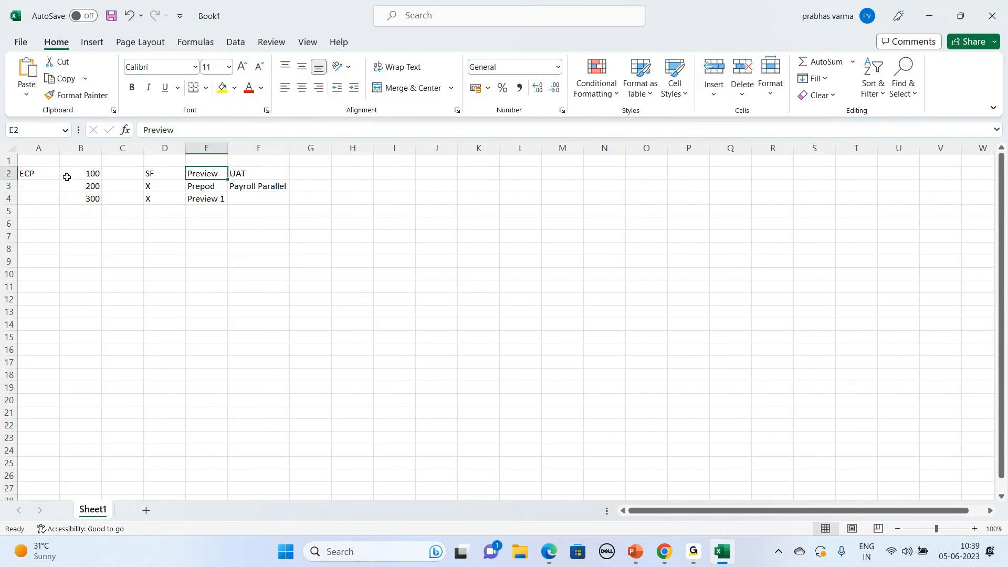
{"action": "left_click", "coordinate": [80, 188]}
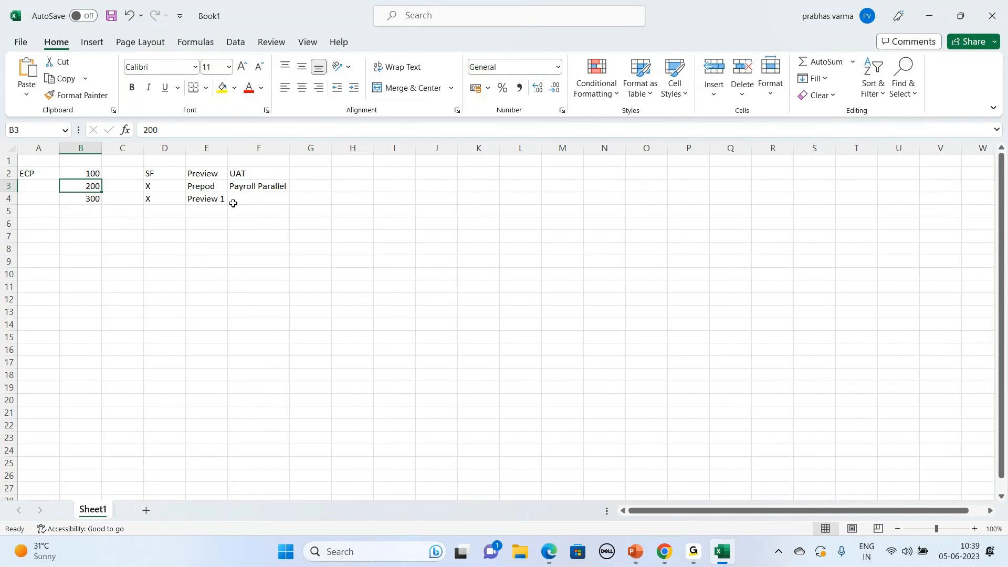
{"action": "left_click", "coordinate": [246, 187]}
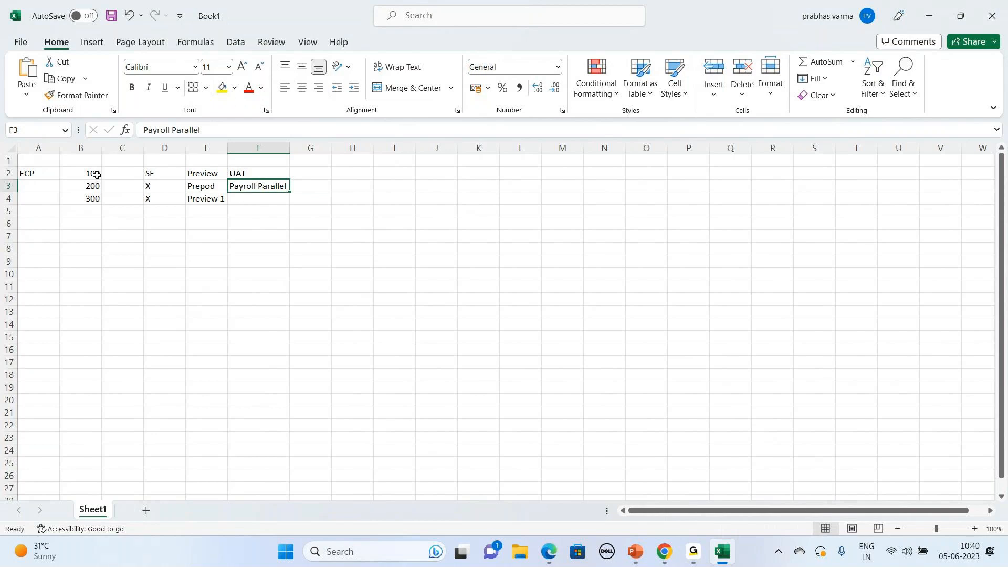
{"action": "left_click", "coordinate": [239, 173]}
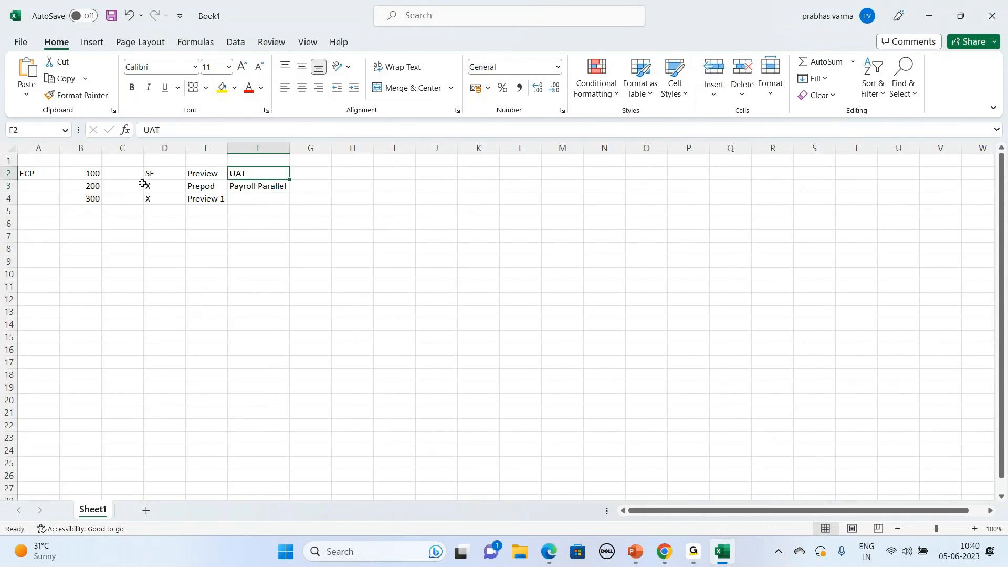
{"action": "left_click", "coordinate": [96, 179]}
{"action": "left_click", "coordinate": [233, 185]}
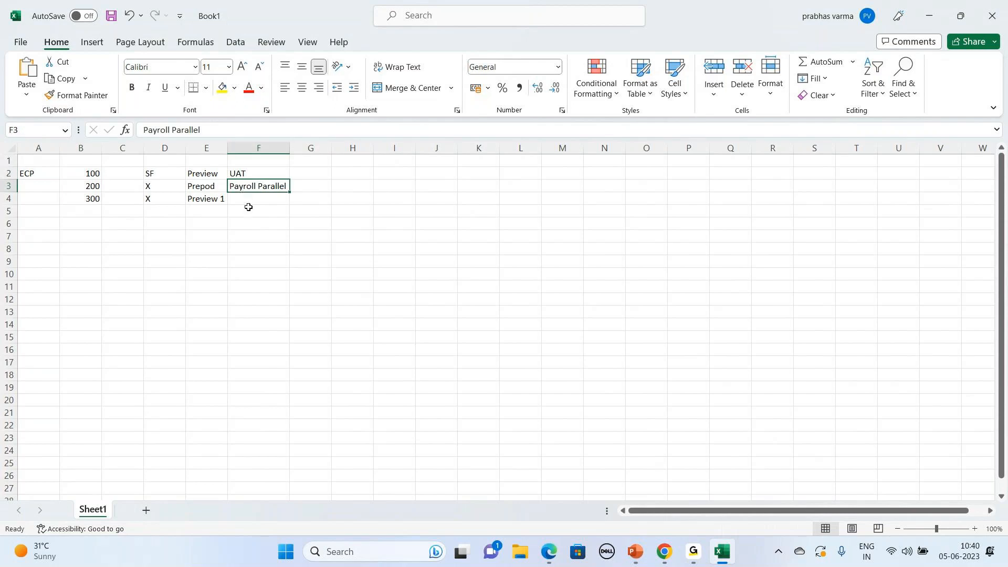
Enter YTD,Payroll Comparision in G3 next to Payroll Parallel
{"action": "left_click", "coordinate": [302, 187]}
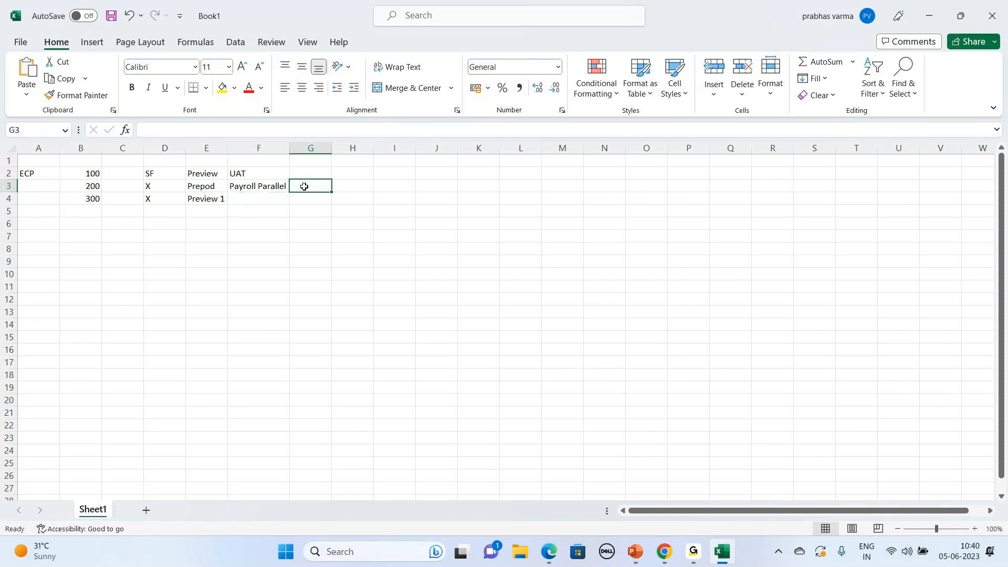
{"action": "type", "text": "YTD"}
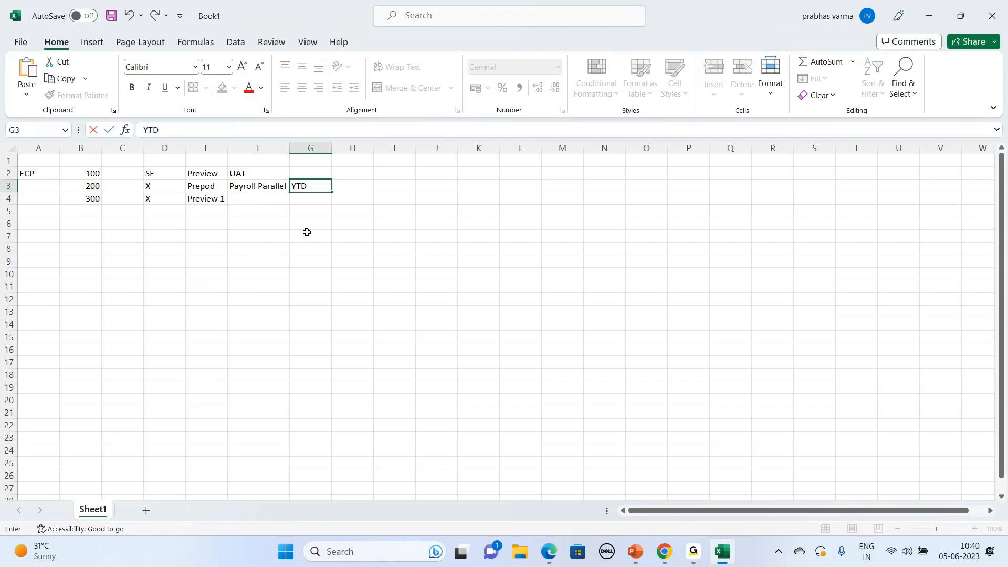
{"action": "type", "text": ",Payroll Comparision"}
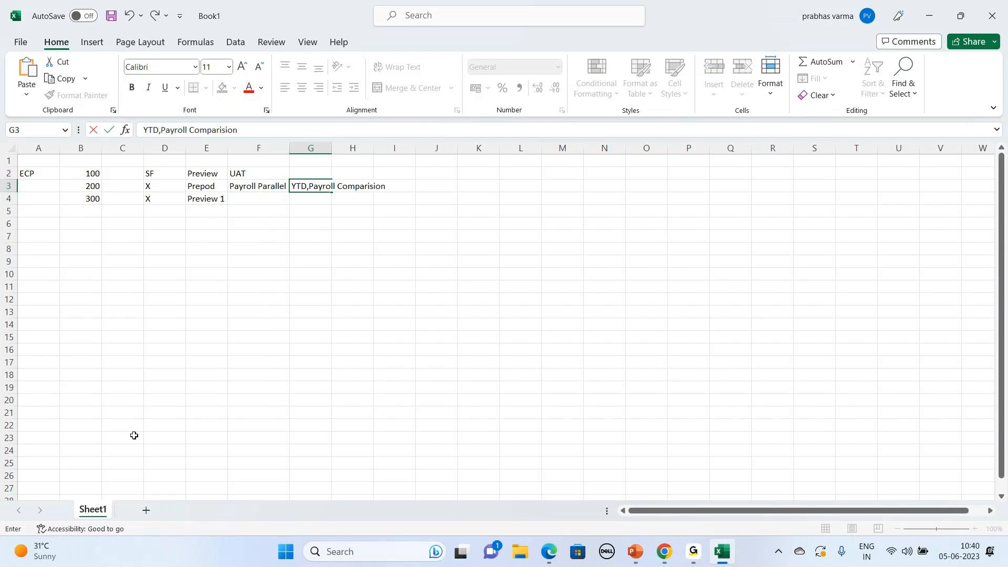
{"action": "left_click", "coordinate": [311, 249]}
{"action": "left_click", "coordinate": [248, 199]}
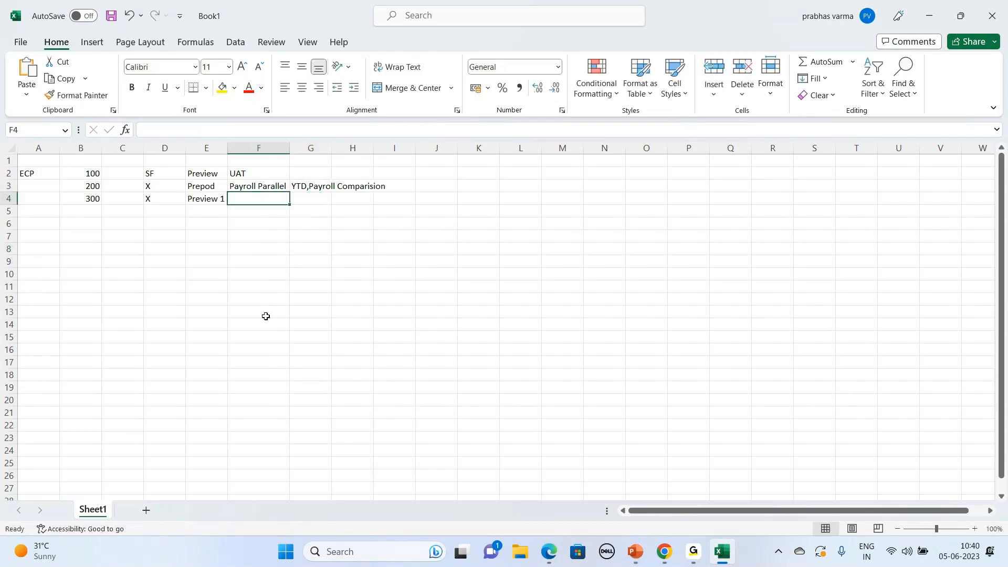
{"action": "key", "text": "Up"}
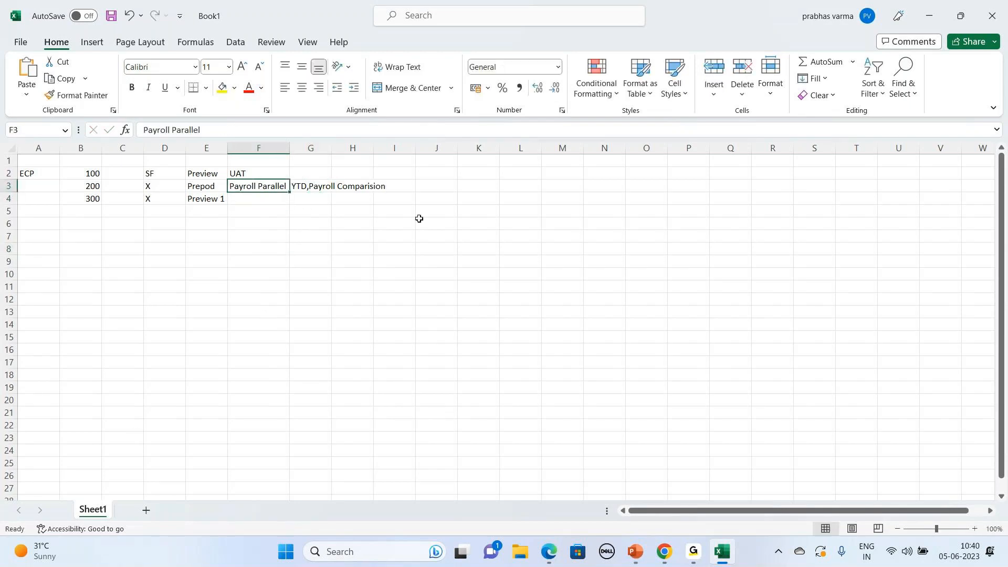
{"action": "left_click", "coordinate": [247, 199]}
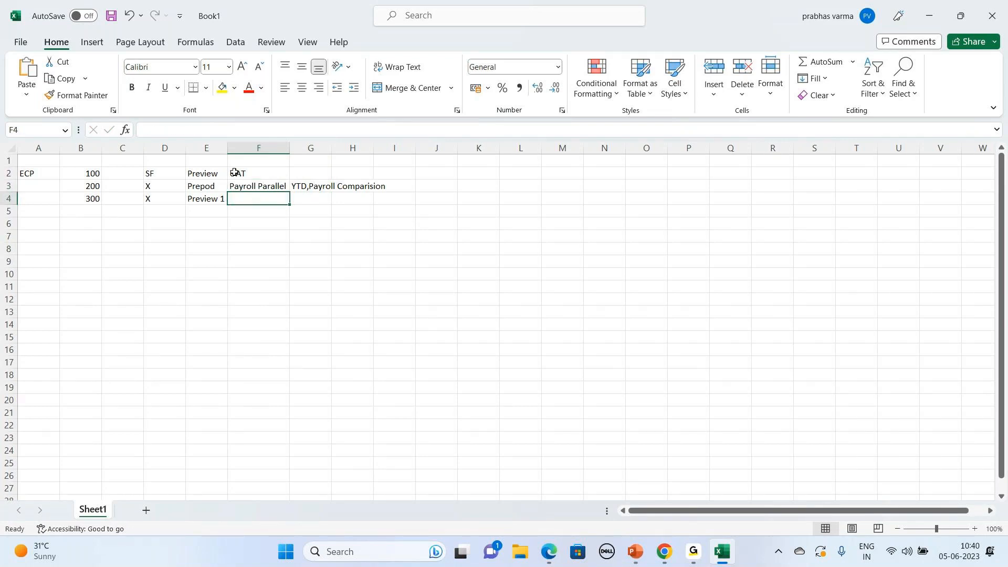
{"action": "left_click", "coordinate": [262, 175]}
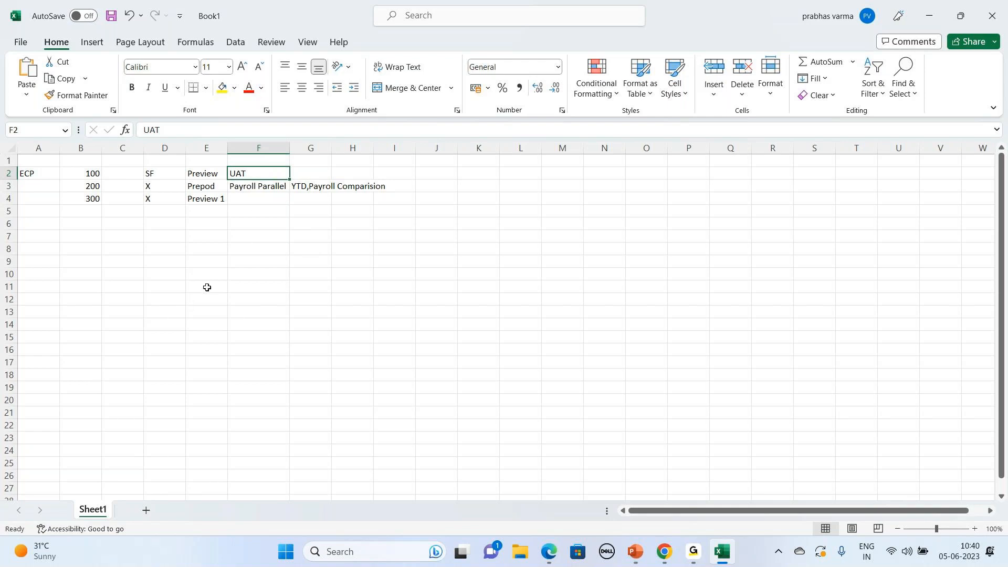
{"action": "left_click", "coordinate": [254, 202]}
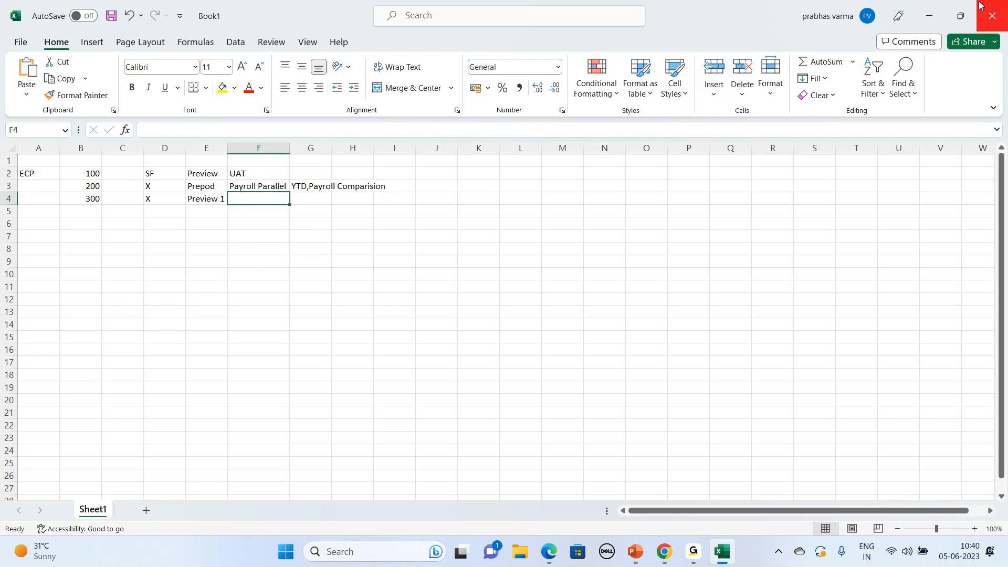
Minimize Excel and run the payroll slide show from slide 6
{"action": "left_click", "coordinate": [928, 15]}
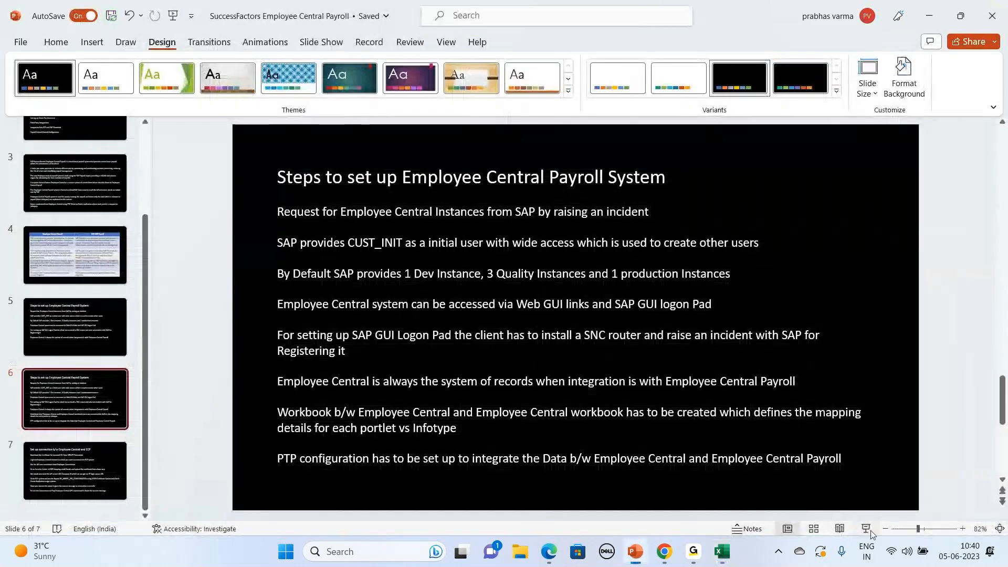
{"action": "key", "text": "shift+F5"}
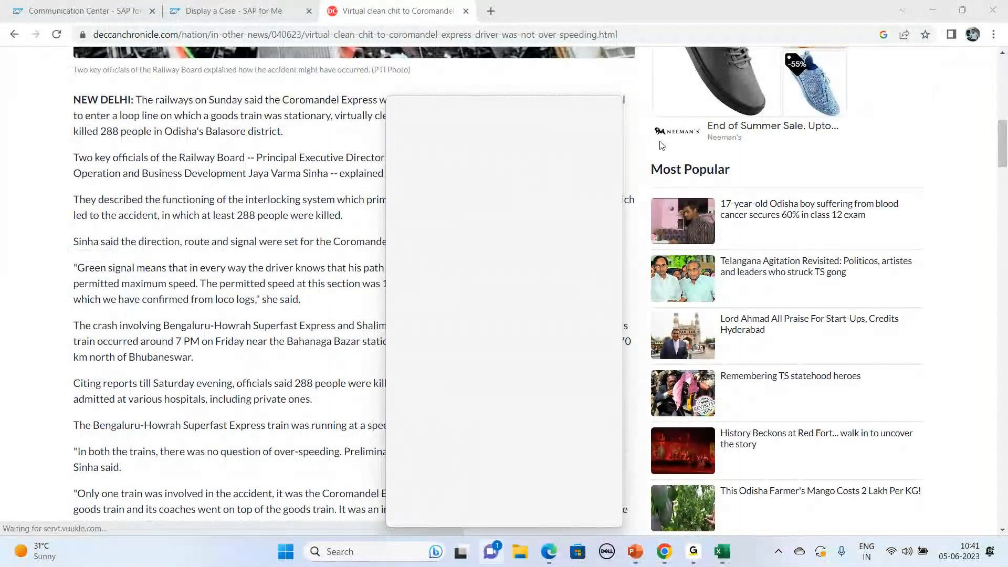
Open a new browser tab, then bring up the SAP Display IMG page in Edge
{"action": "left_click", "coordinate": [1000, 208]}
{"action": "mouse_move", "coordinate": [561, 556]}
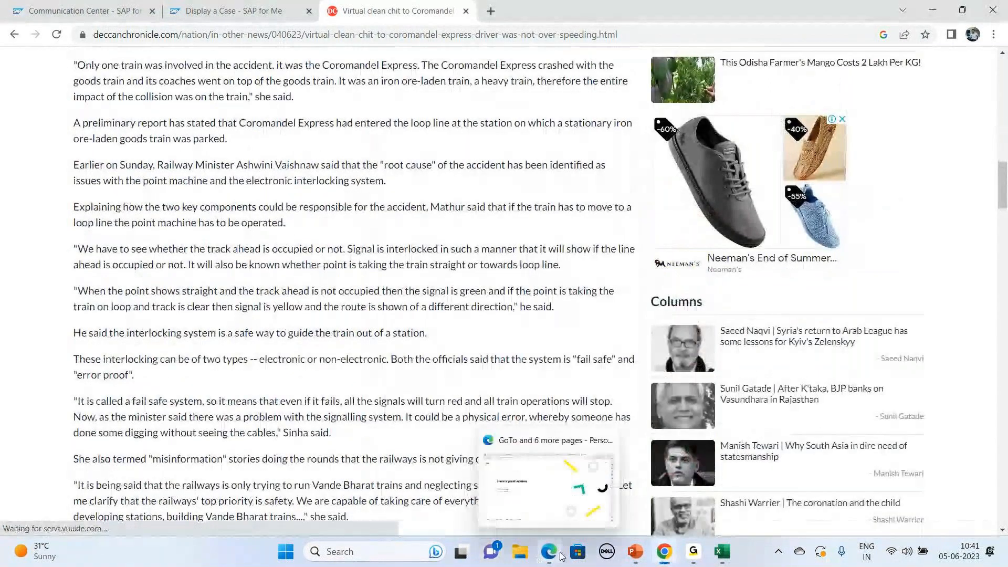
{"action": "key", "text": "ctrl+t"}
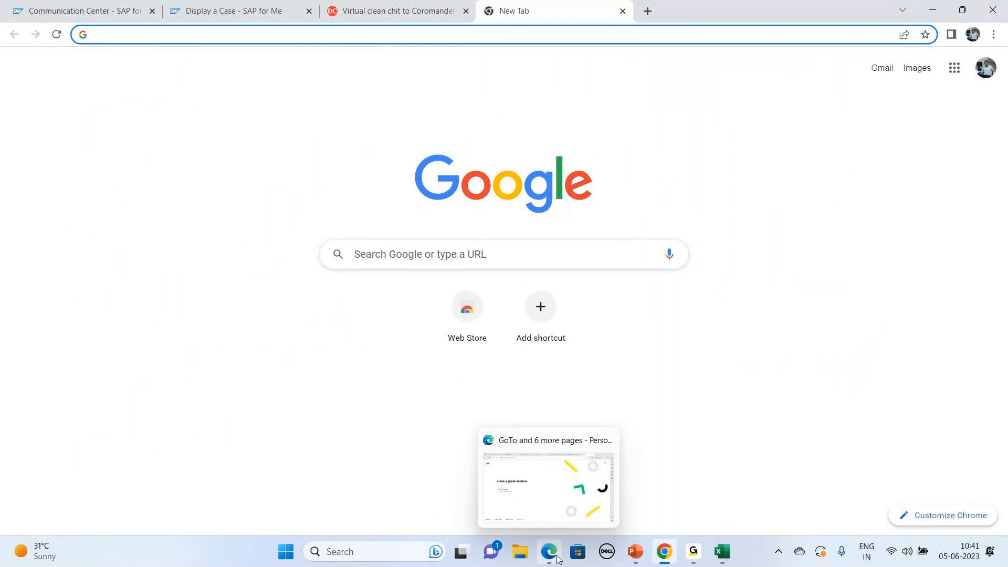
{"action": "left_click", "coordinate": [546, 486]}
{"action": "left_click", "coordinate": [210, 14]}
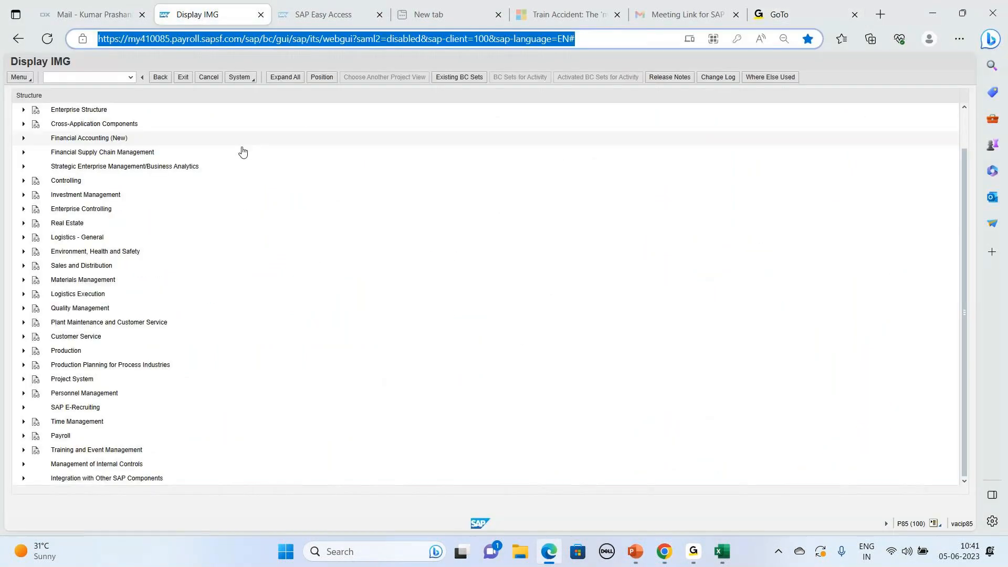
Highlight instance number 410085 in the page address, then return to the Book1 workbook
{"action": "left_click", "coordinate": [857, 82]}
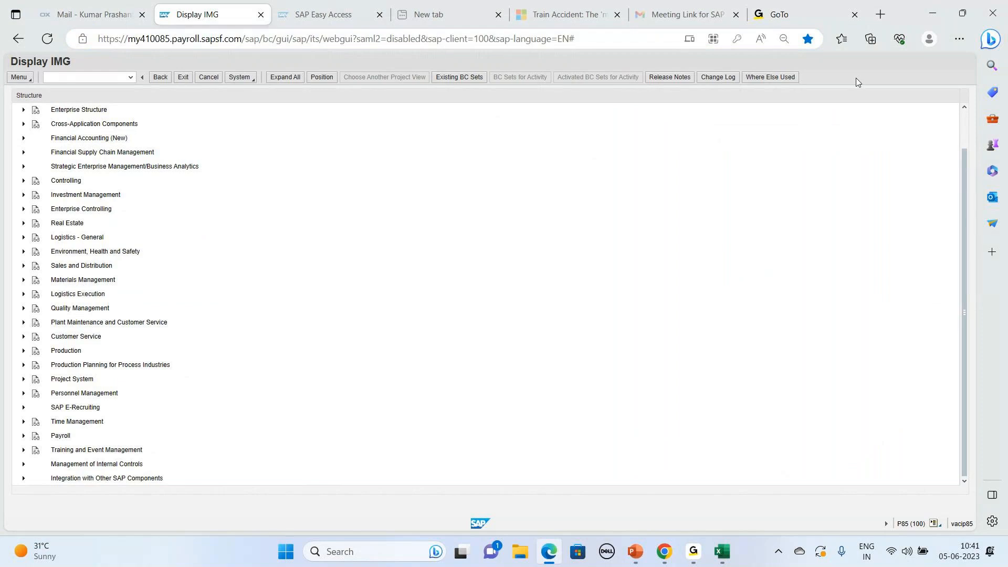
{"action": "left_click", "coordinate": [386, 41]}
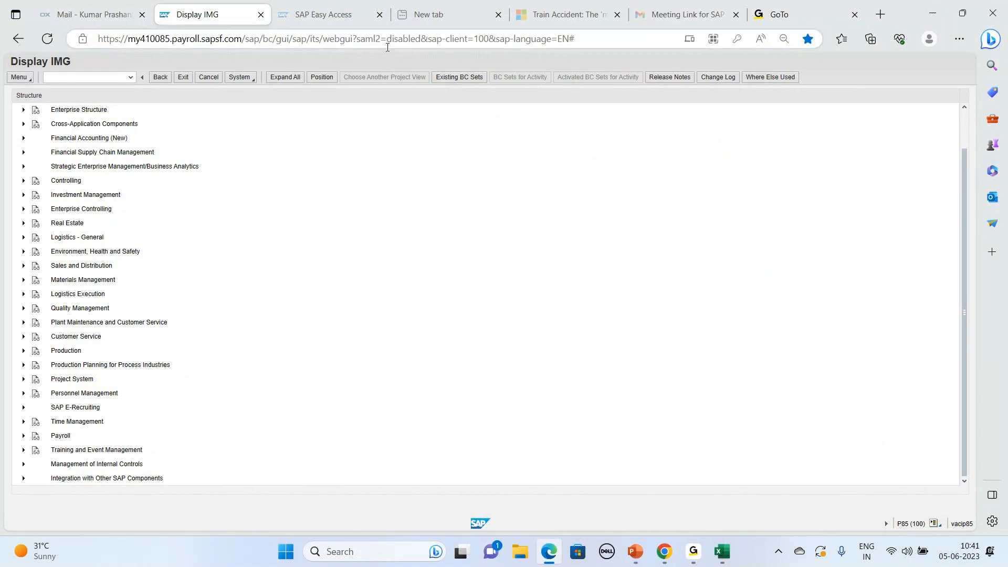
{"action": "left_click", "coordinate": [142, 42]}
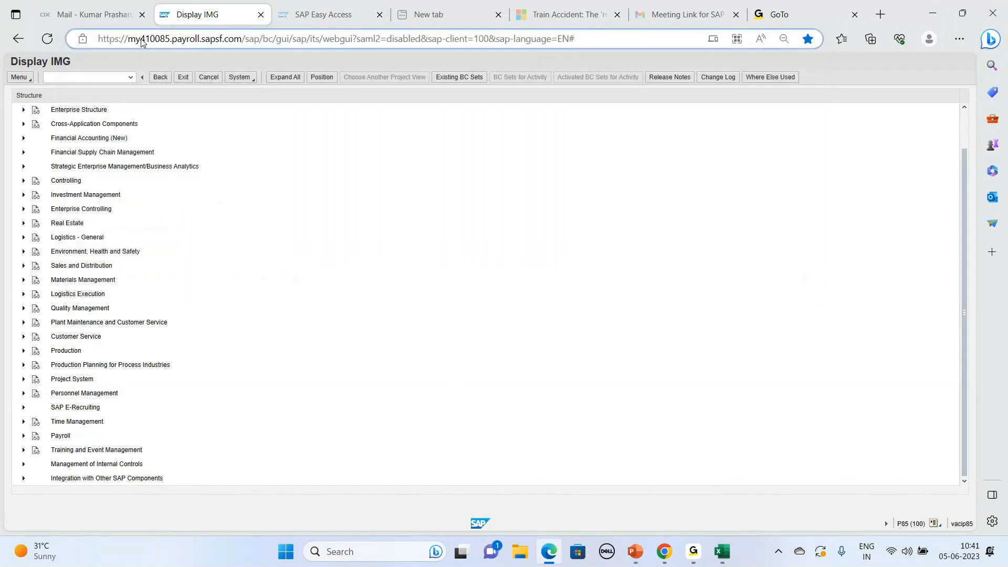
{"action": "left_click_drag", "start_coordinate": [141, 41], "coordinate": [170, 41]}
{"action": "left_click", "coordinate": [157, 40]}
{"action": "left_click_drag", "start_coordinate": [139, 39], "coordinate": [171, 39]}
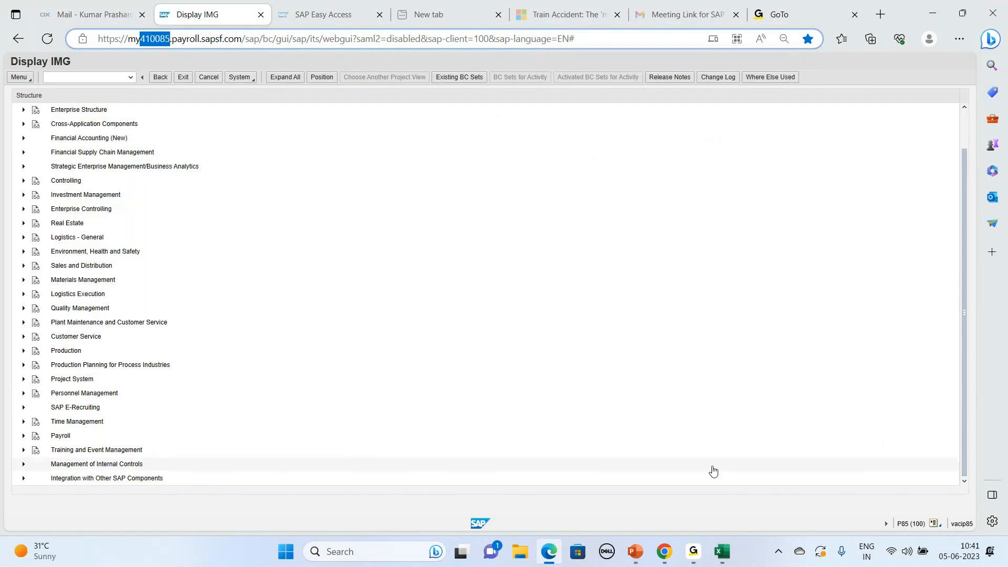
{"action": "left_click", "coordinate": [724, 553]}
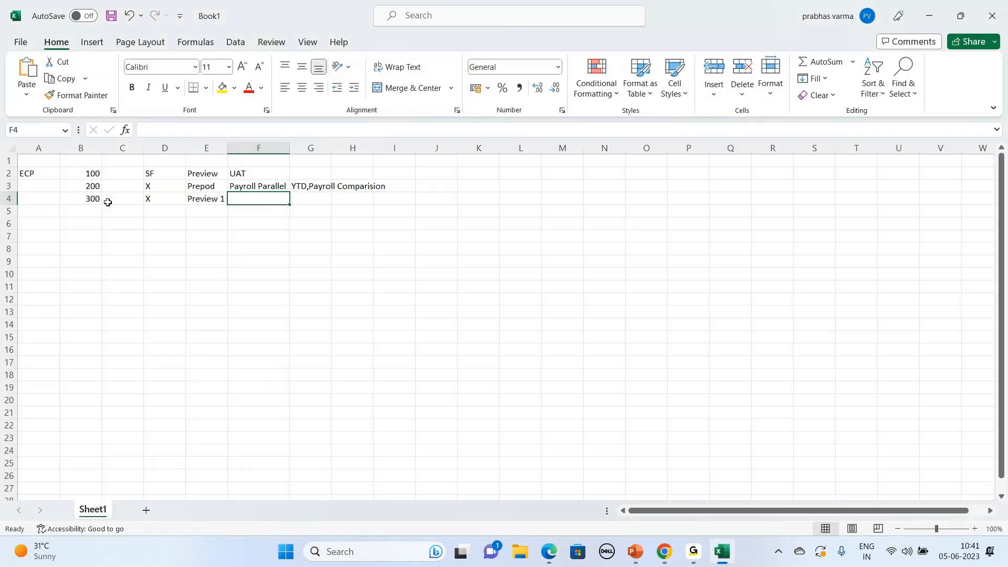
Enter the headers ECP, Dev and Client in cells A6:C6
{"action": "left_click", "coordinate": [47, 221]}
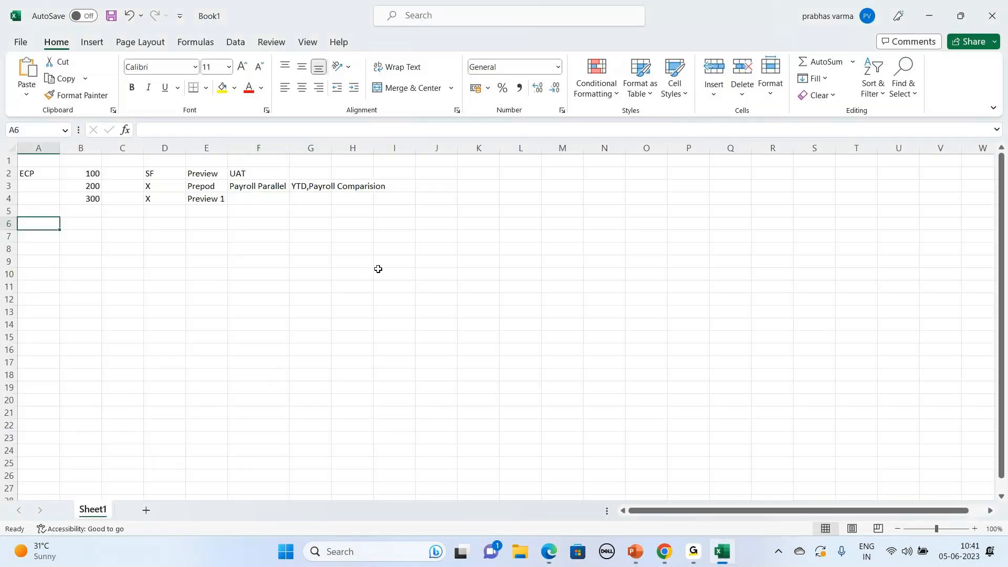
{"action": "type", "text": "ECP"}
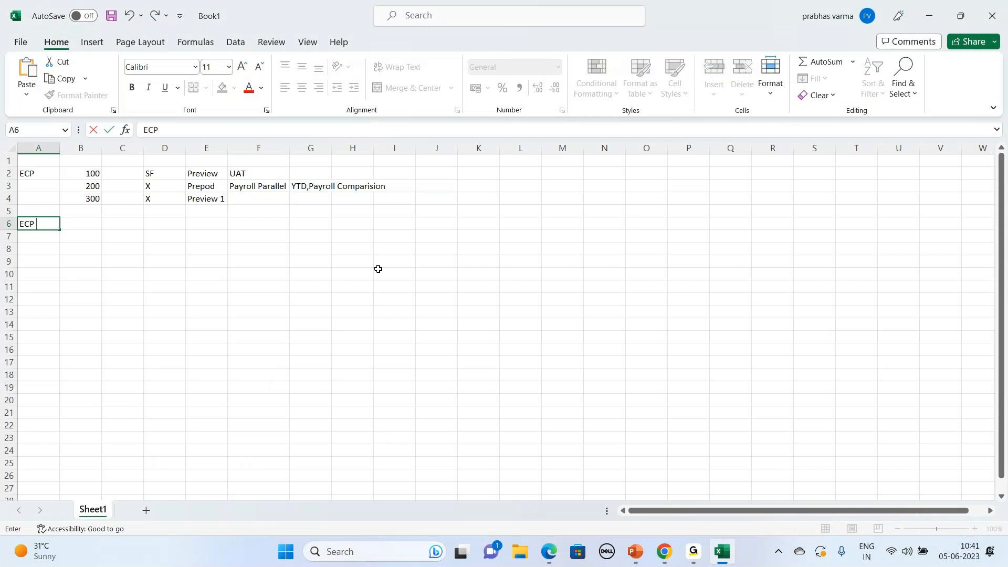
{"action": "key", "text": "Tab"}
{"action": "type", "text": "De"}
{"action": "key", "text": "BackSpace"}
{"action": "key", "text": "BackSpace"}
{"action": "type", "text": "Dev"}
{"action": "key", "text": "Tab"}
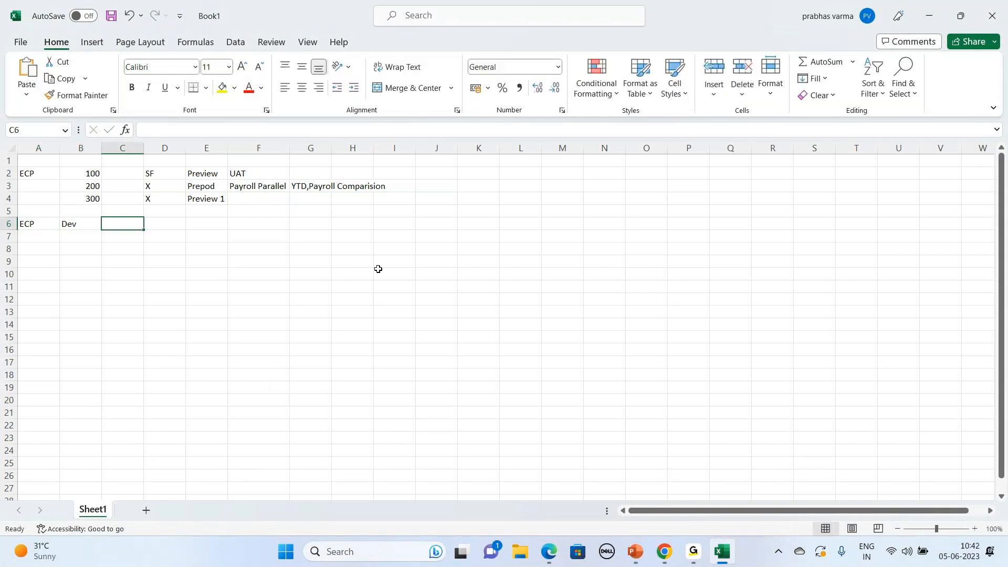
{"action": "type", "text": "Client"}
{"action": "left_click", "coordinate": [29, 237]}
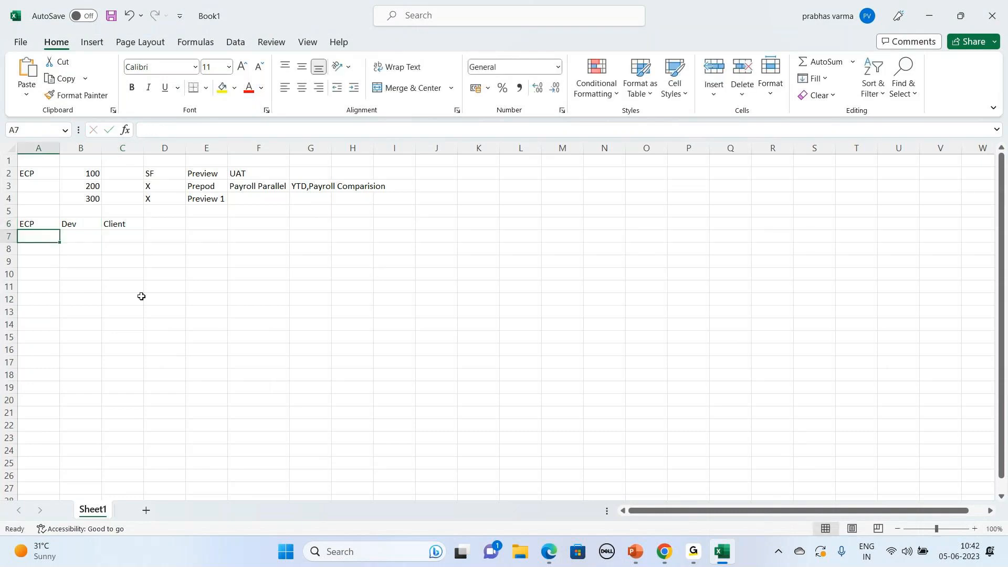
Add instance 410085 in A7 with client 100 in C7, checking the number against the SAP page
{"action": "type", "text": "410085"}
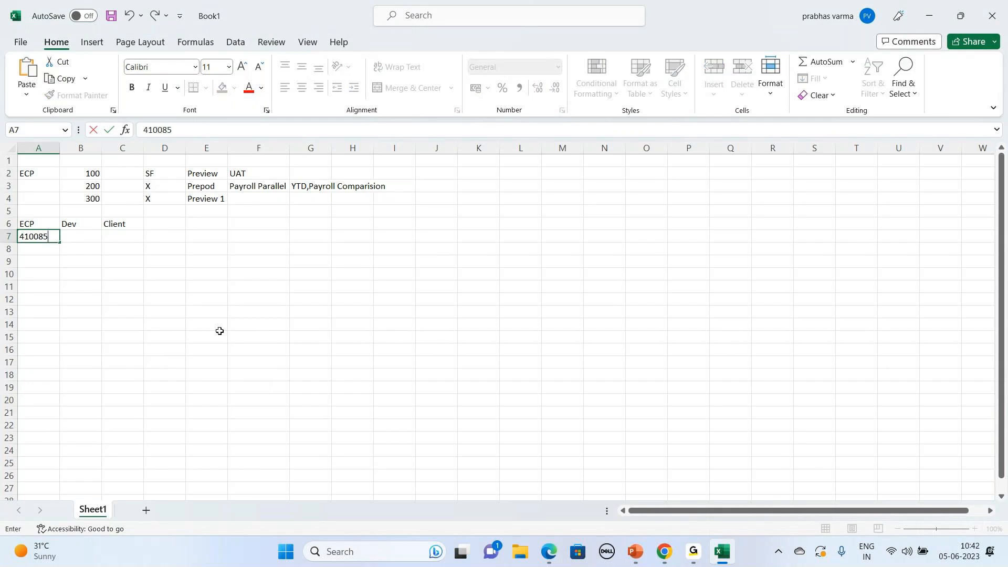
{"action": "key", "text": "alt+Tab"}
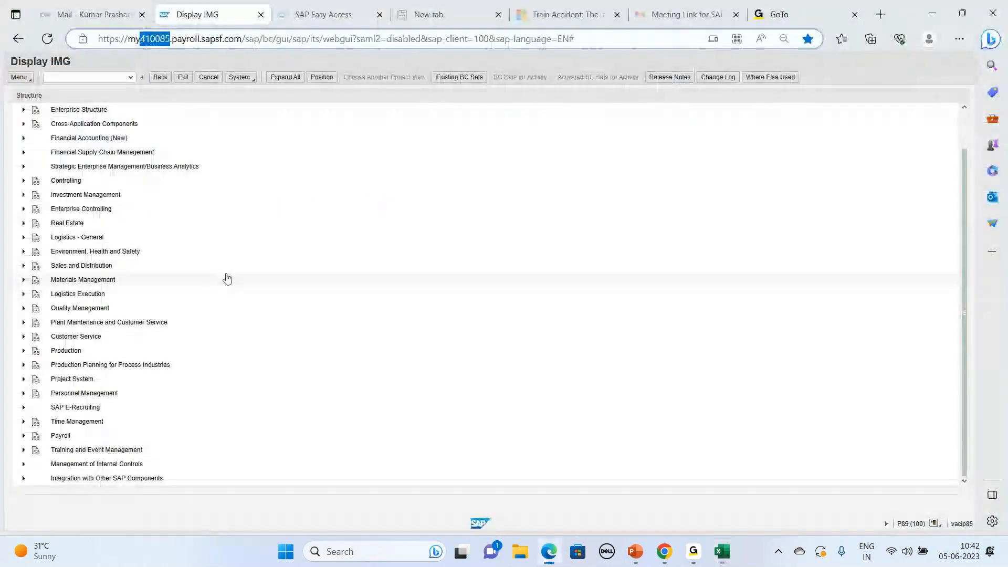
{"action": "key", "text": "alt+Tab"}
{"action": "type", "text": "5"}
{"action": "left_click", "coordinate": [119, 235]}
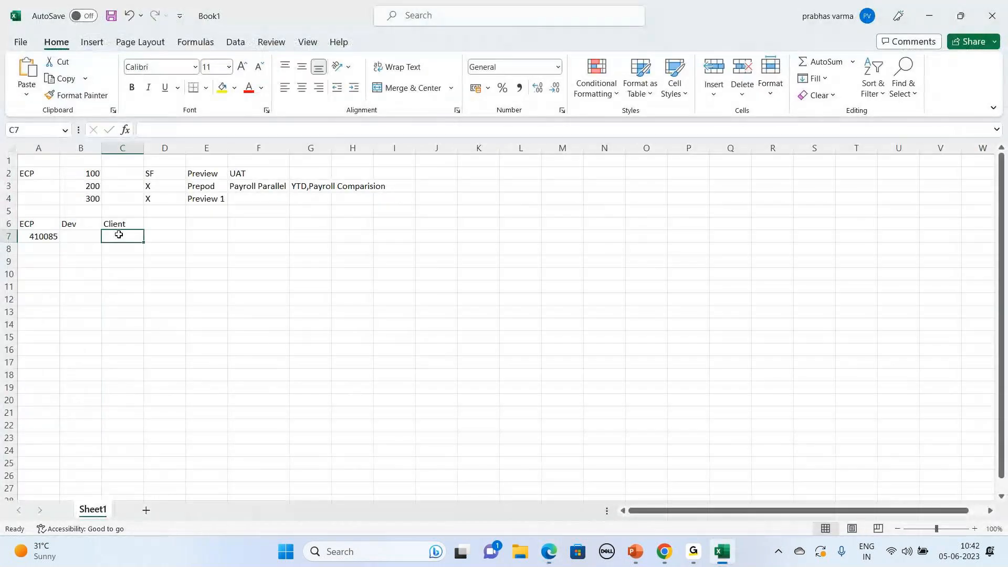
{"action": "type", "text": "100"}
{"action": "left_click", "coordinate": [165, 298]}
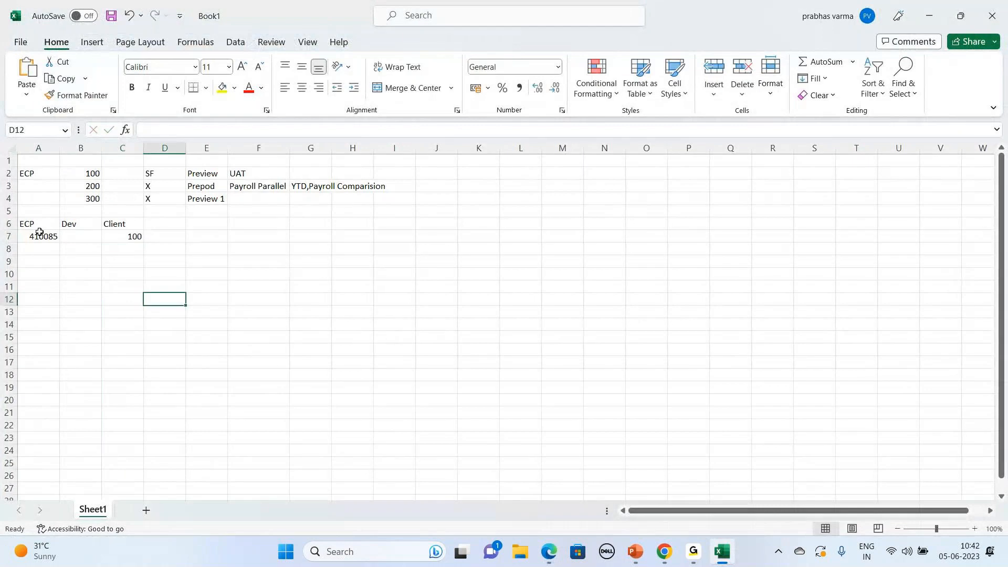
{"action": "left_click", "coordinate": [78, 237]}
Add QA instance 410086 in row 8 with clients 100, 200 and 300 below
{"action": "left_click", "coordinate": [34, 250]}
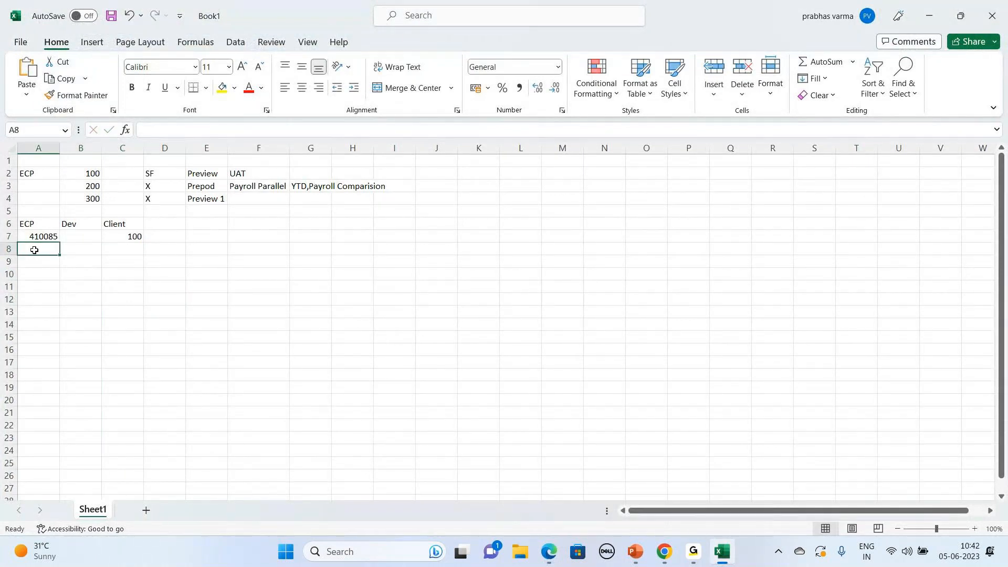
{"action": "type", "text": "410086"}
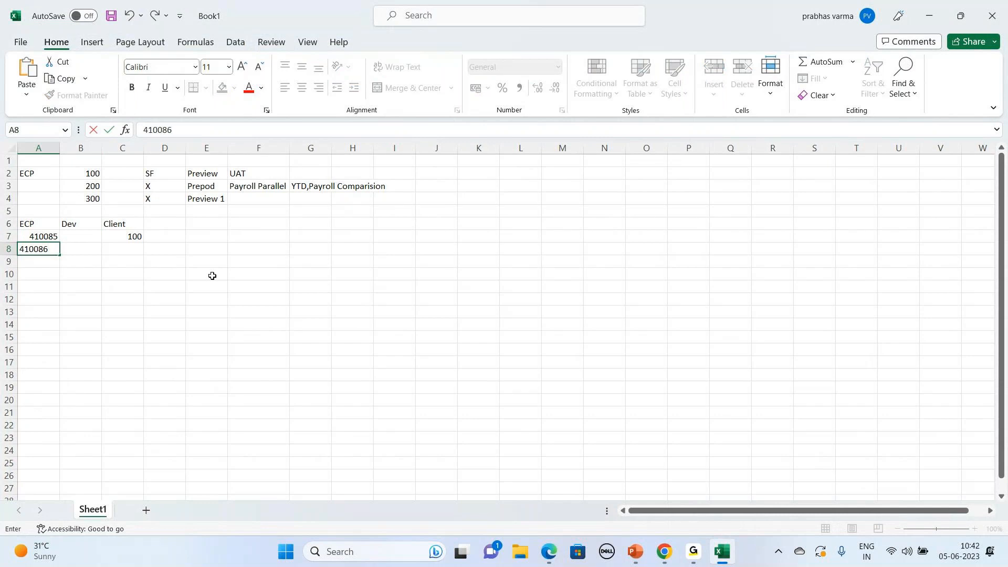
{"action": "key", "text": "Tab"}
{"action": "type", "text": "QA"}
{"action": "key", "text": "Tab"}
{"action": "type", "text": "100"}
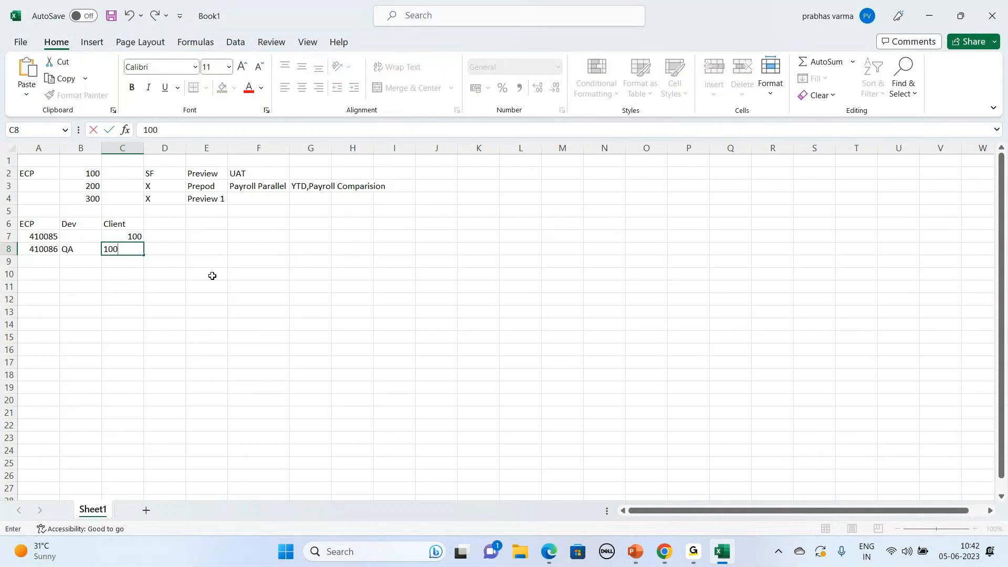
{"action": "key", "text": "Return"}
{"action": "type", "text": "20"}
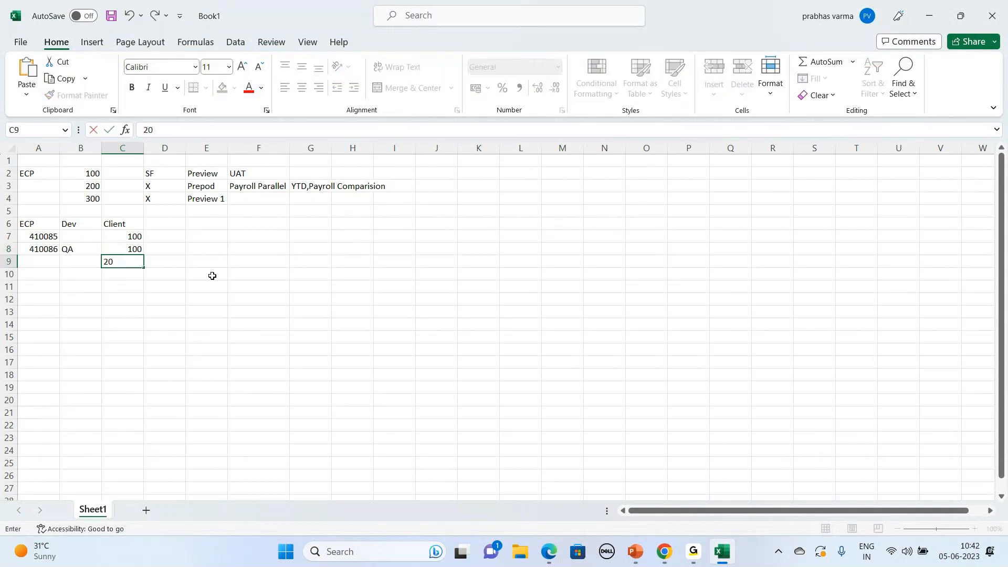
{"action": "type", "text": "0"}
{"action": "key", "text": "Return"}
{"action": "type", "text": "300"}
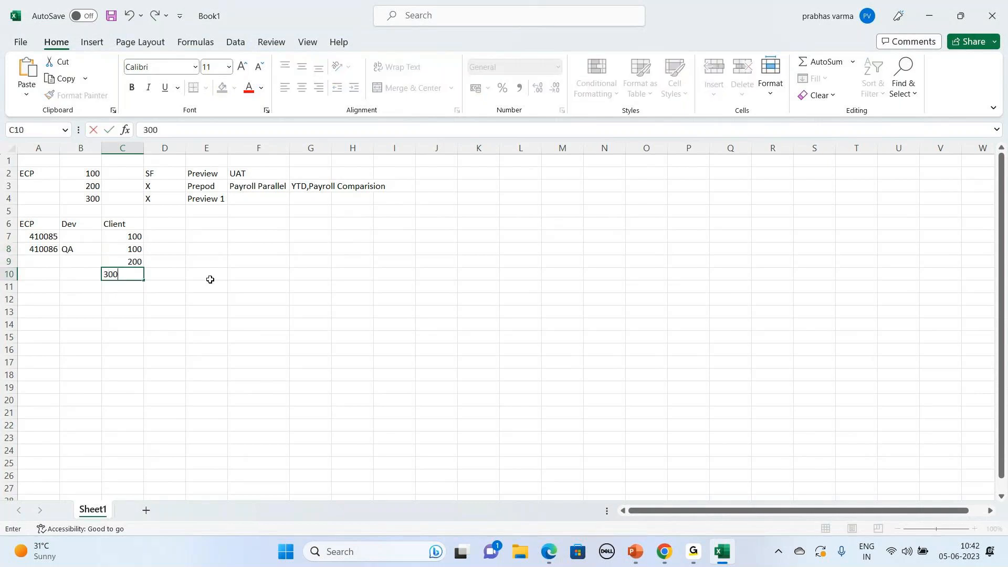
Add Prod instance 410087 in row 11 with client 100
{"action": "left_click", "coordinate": [43, 288]}
{"action": "type", "text": "410087"}
{"action": "key", "text": "Tab"}
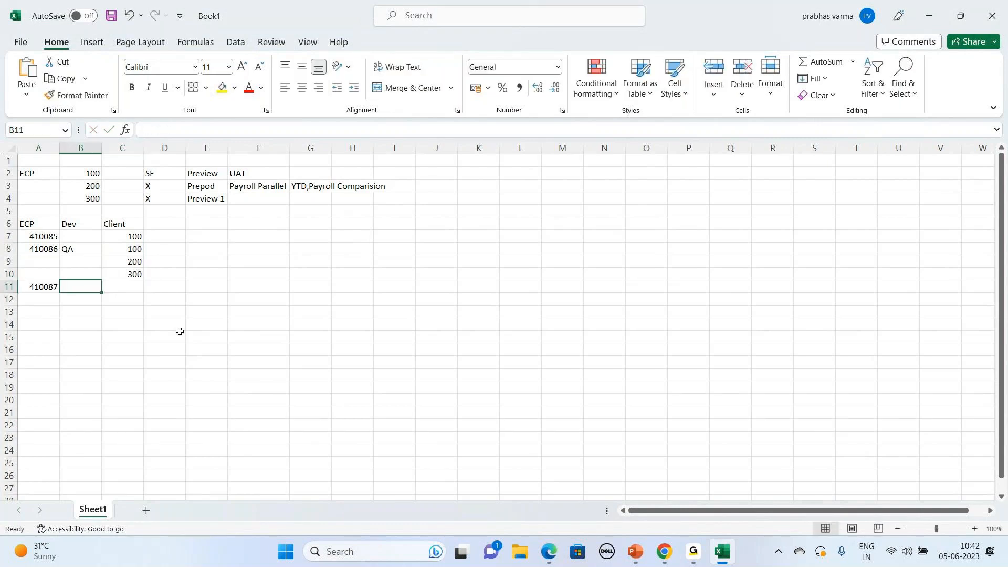
{"action": "type", "text": "Prod"}
{"action": "key", "text": "Tab"}
{"action": "type", "text": "100"}
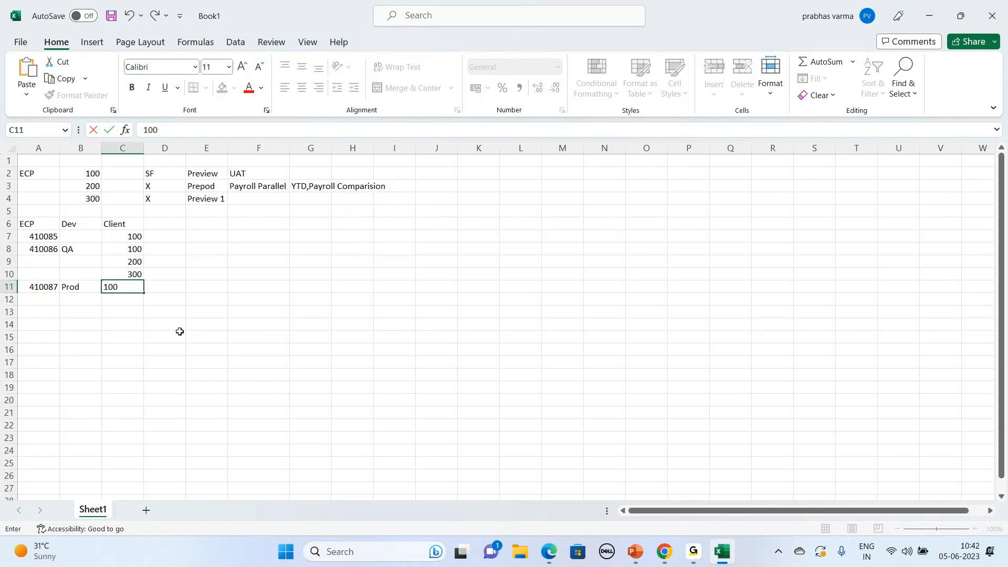
{"action": "left_click", "coordinate": [179, 332]}
Move the Dev label from B6 down to B7 beside 410085
{"action": "left_click", "coordinate": [58, 226]}
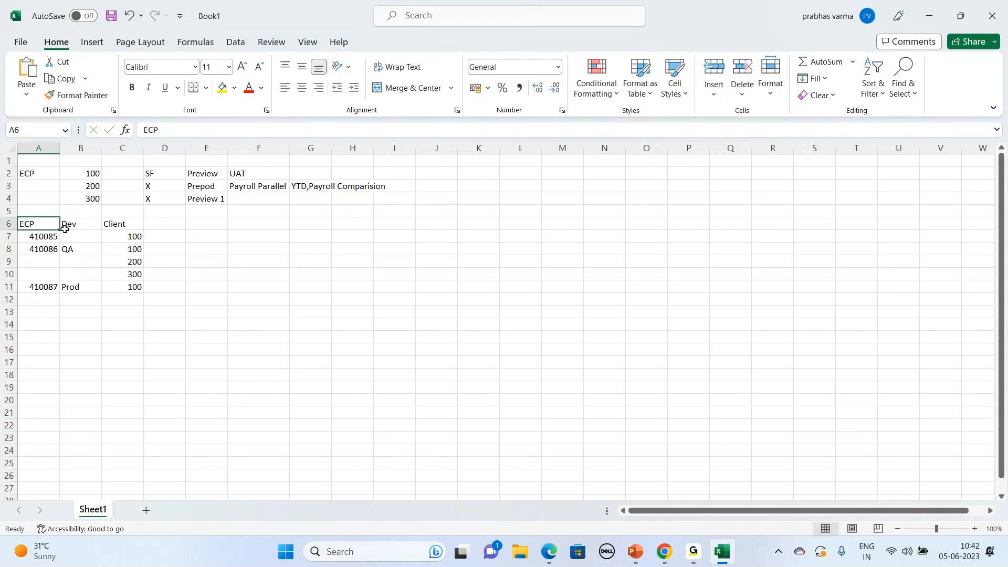
{"action": "left_click_drag", "start_coordinate": [64, 227], "coordinate": [135, 286]}
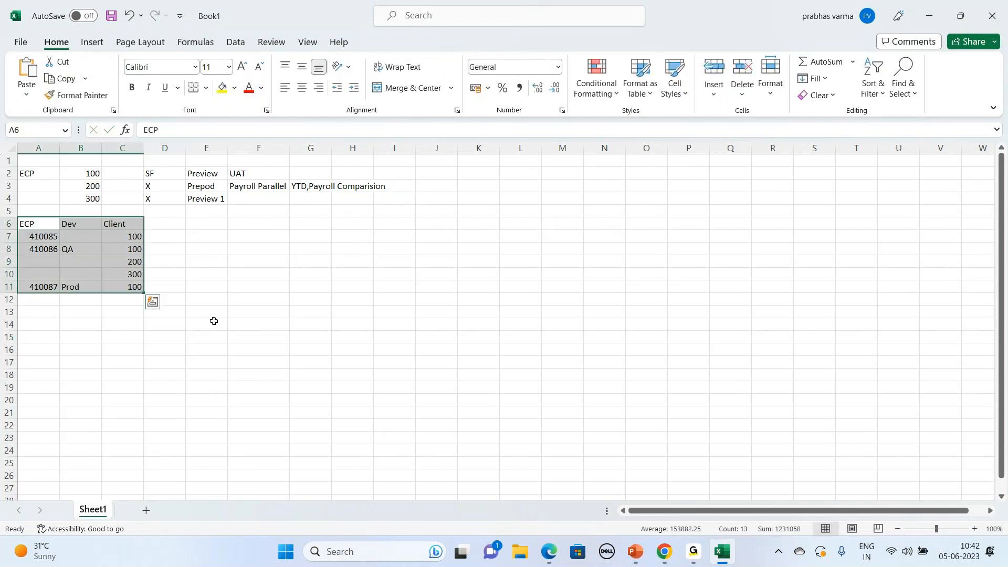
{"action": "left_click", "coordinate": [63, 224]}
{"action": "key", "text": "ctrl+x"}
{"action": "left_click", "coordinate": [88, 235]}
{"action": "key", "text": "ctrl+v"}
{"action": "left_click", "coordinate": [380, 282]}
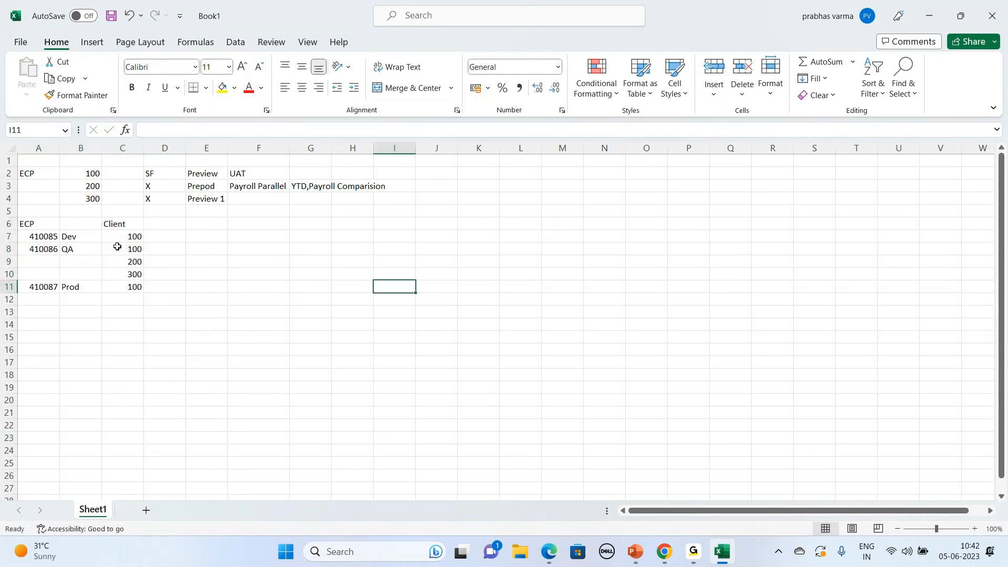
Compare instance 410085 and client 100 against the SAP page address
{"action": "left_click", "coordinate": [37, 237]}
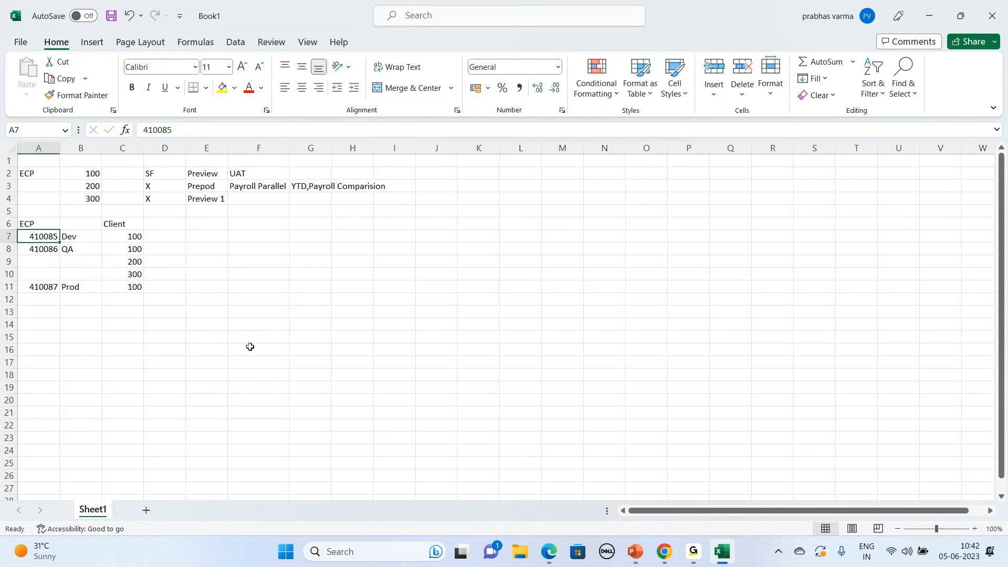
{"action": "key", "text": "alt+Tab"}
{"action": "left_click", "coordinate": [157, 41]}
{"action": "left_click_drag", "start_coordinate": [170, 39], "coordinate": [141, 37]}
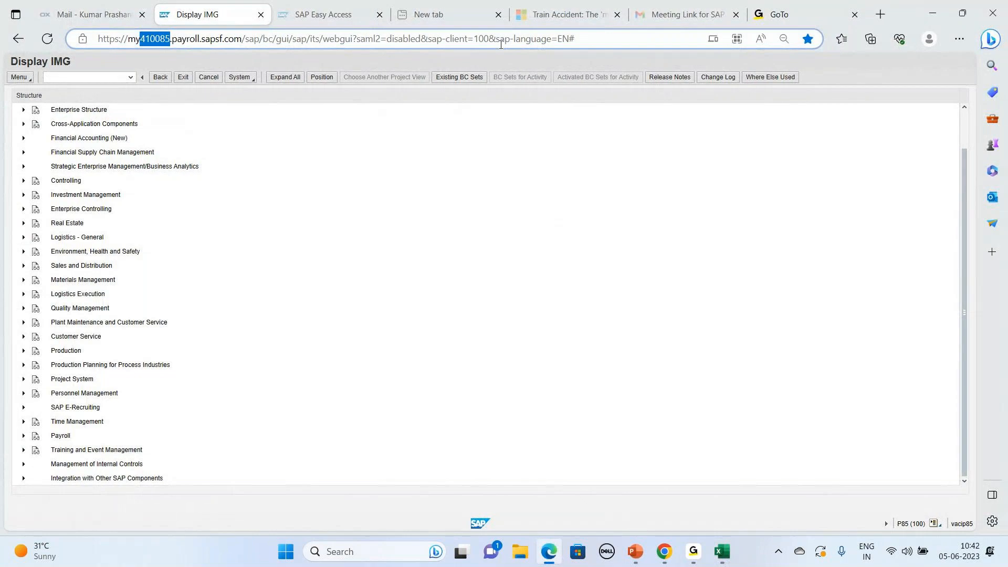
{"action": "left_click_drag", "start_coordinate": [488, 39], "coordinate": [480, 39]}
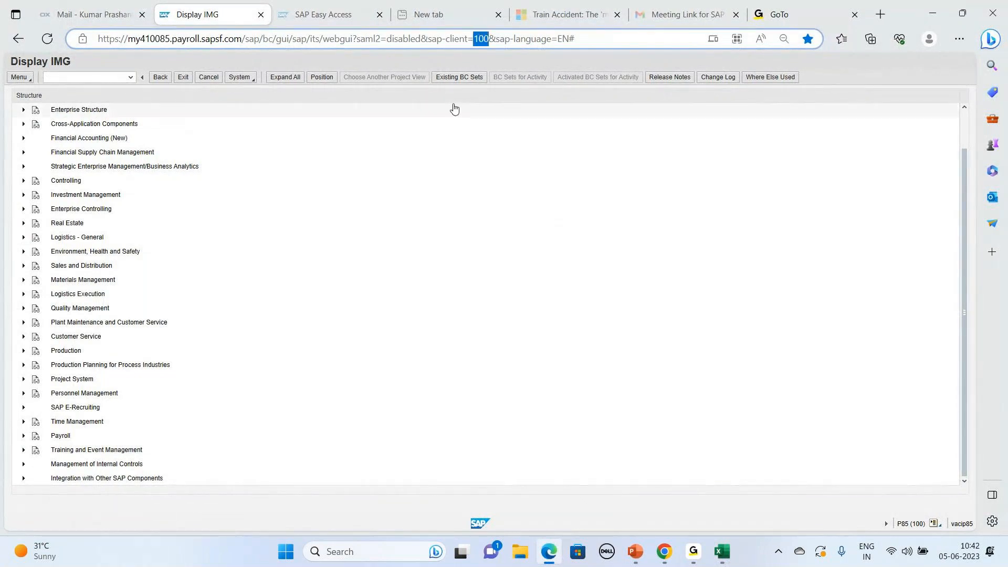
{"action": "key", "text": "alt+Tab"}
{"action": "left_click", "coordinate": [82, 239]}
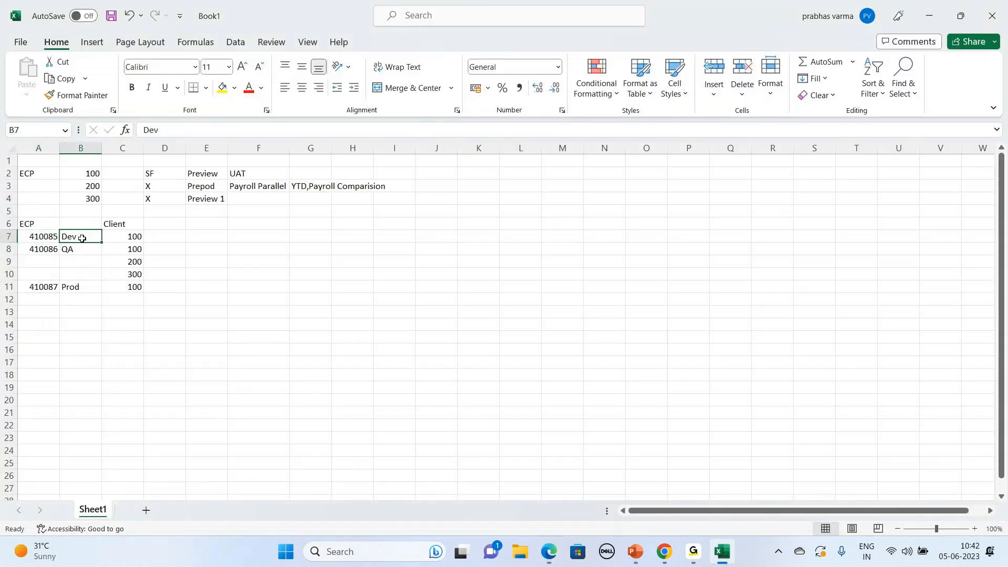
{"action": "key", "text": "Right"}
Select the 200 and 300 client entries in column C to highlight them
{"action": "left_click", "coordinate": [45, 250]}
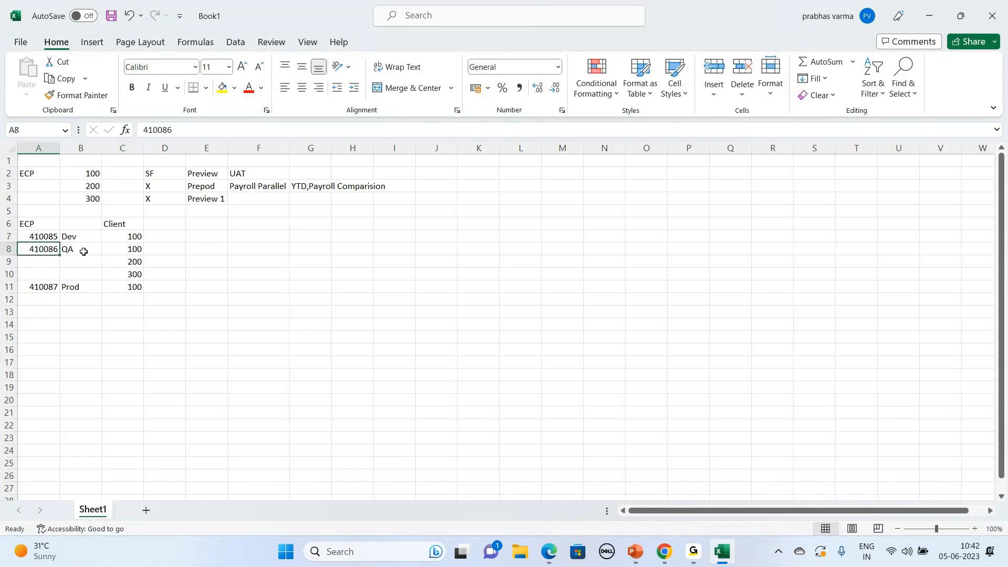
{"action": "left_click", "coordinate": [124, 251]}
{"action": "left_click", "coordinate": [124, 275]}
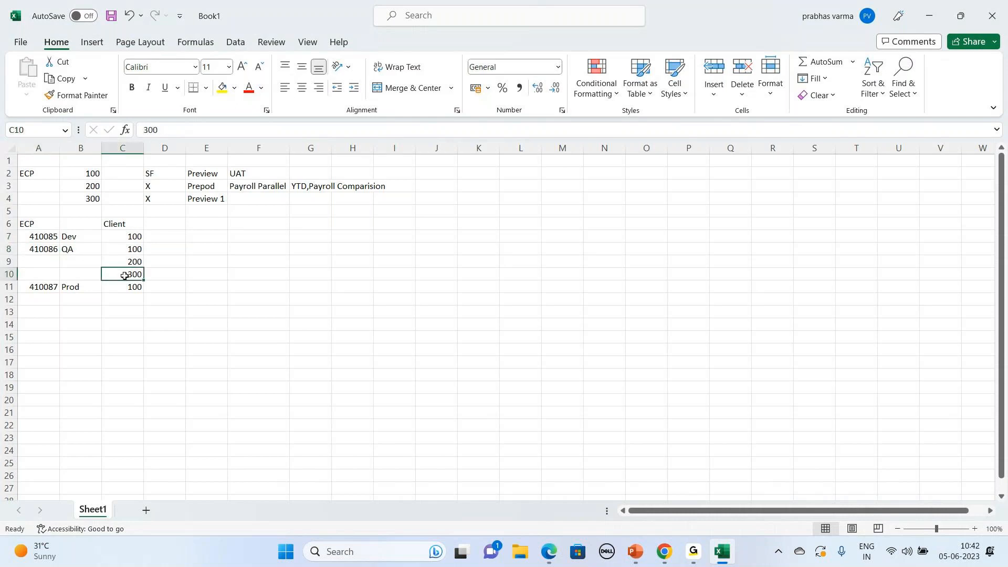
{"action": "left_click", "coordinate": [126, 265]}
{"action": "left_click_drag", "start_coordinate": [127, 265], "coordinate": [137, 272]}
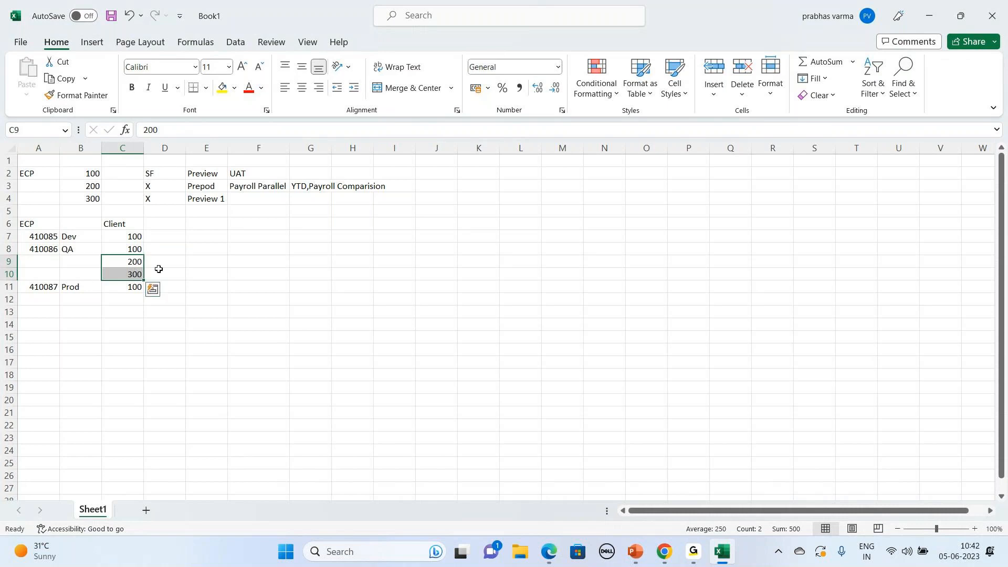
{"action": "left_click", "coordinate": [163, 264]}
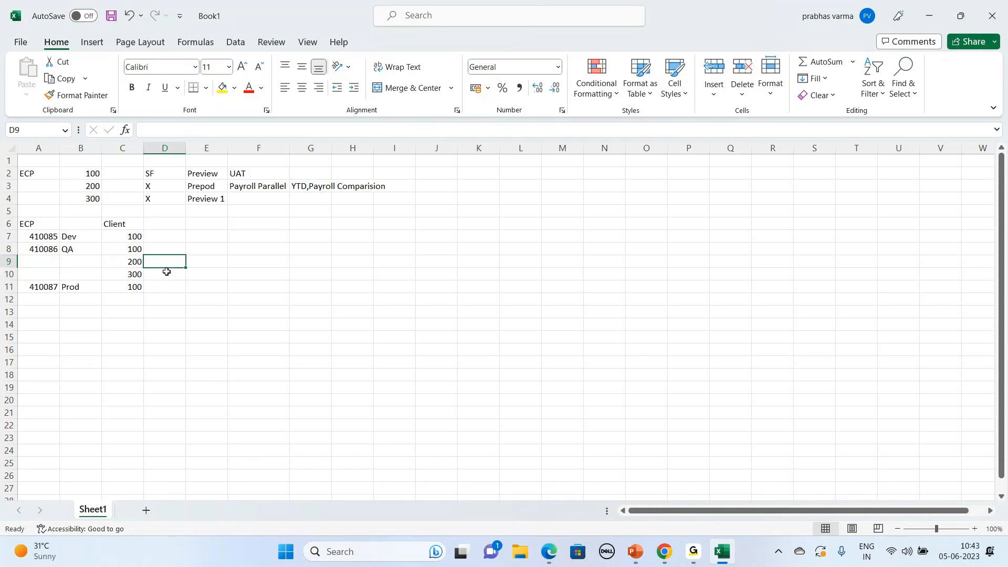
Point out clients 100, 200 and 300 in the client column
{"action": "left_click", "coordinate": [133, 261]}
{"action": "left_click", "coordinate": [127, 275]}
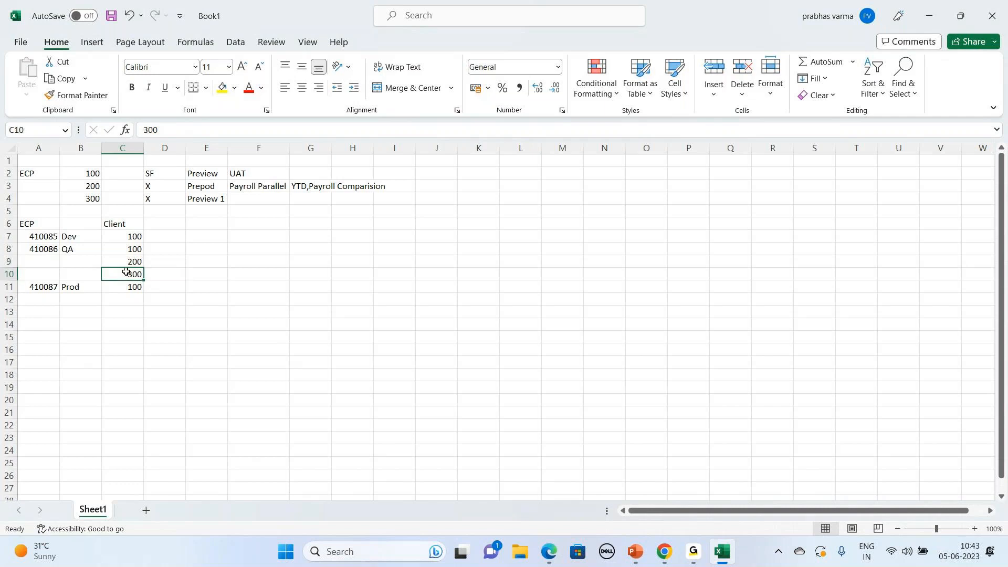
{"action": "left_click", "coordinate": [125, 262]}
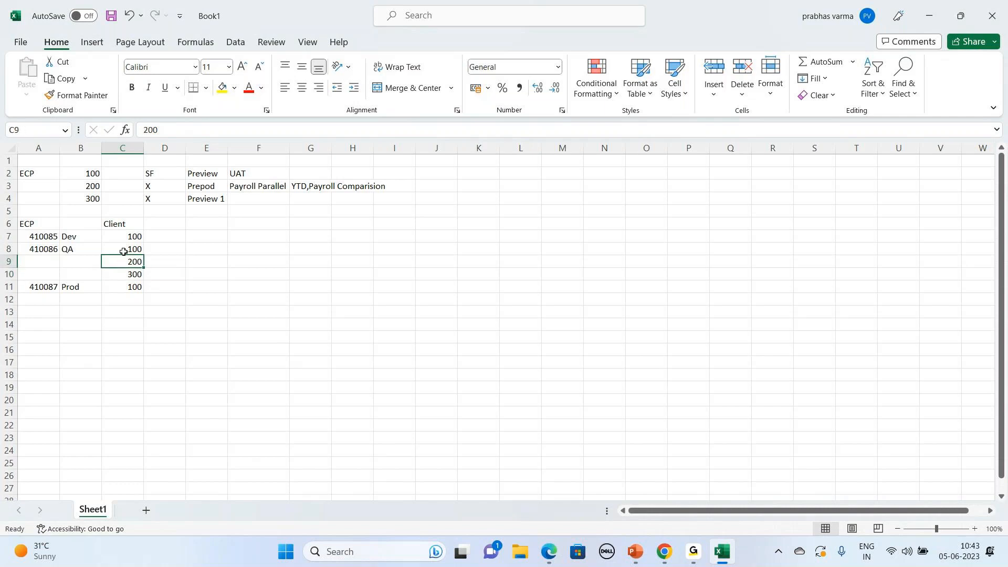
{"action": "left_click", "coordinate": [124, 250]}
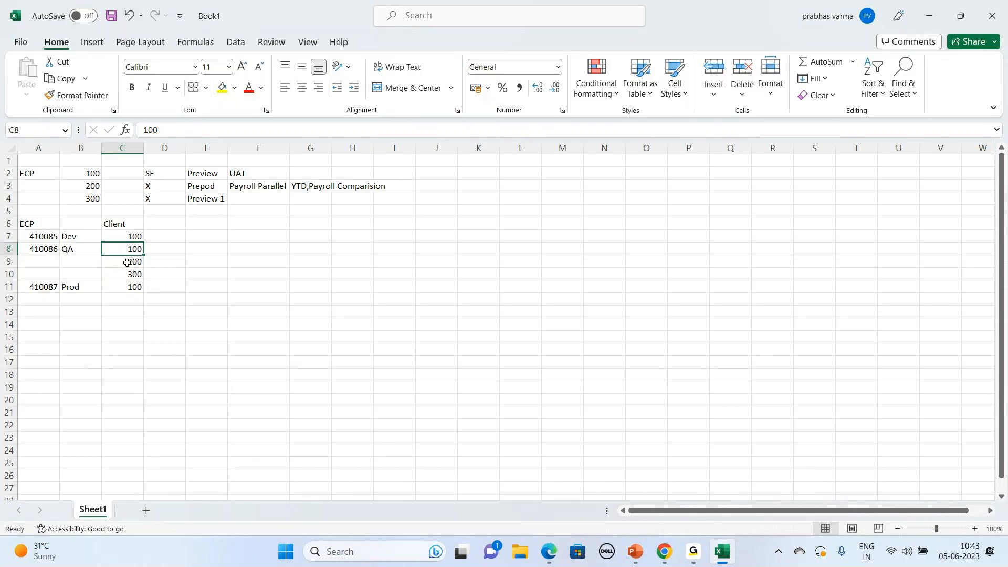
{"action": "left_click", "coordinate": [127, 262]}
{"action": "left_click", "coordinate": [127, 274]}
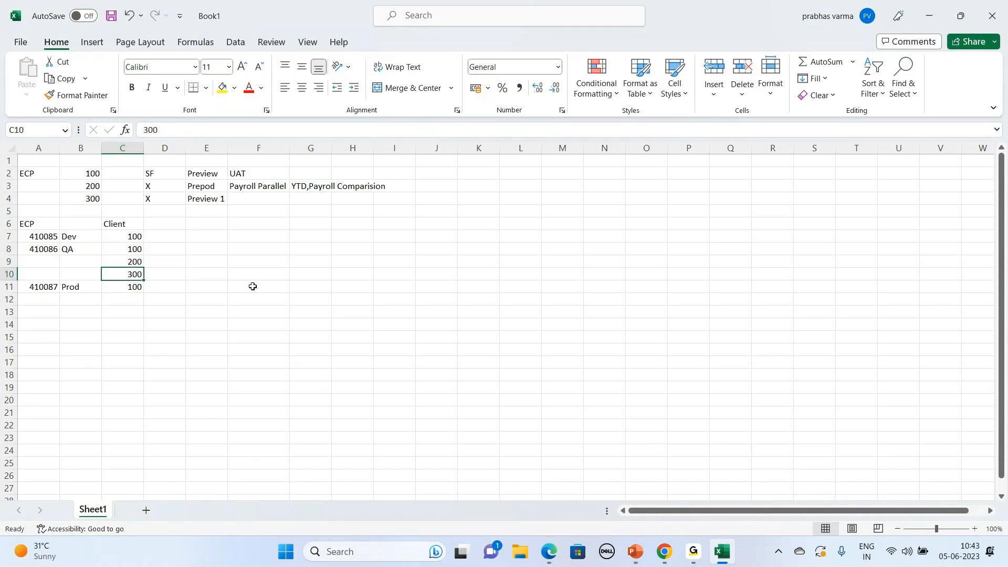
{"action": "left_click", "coordinate": [118, 248]}
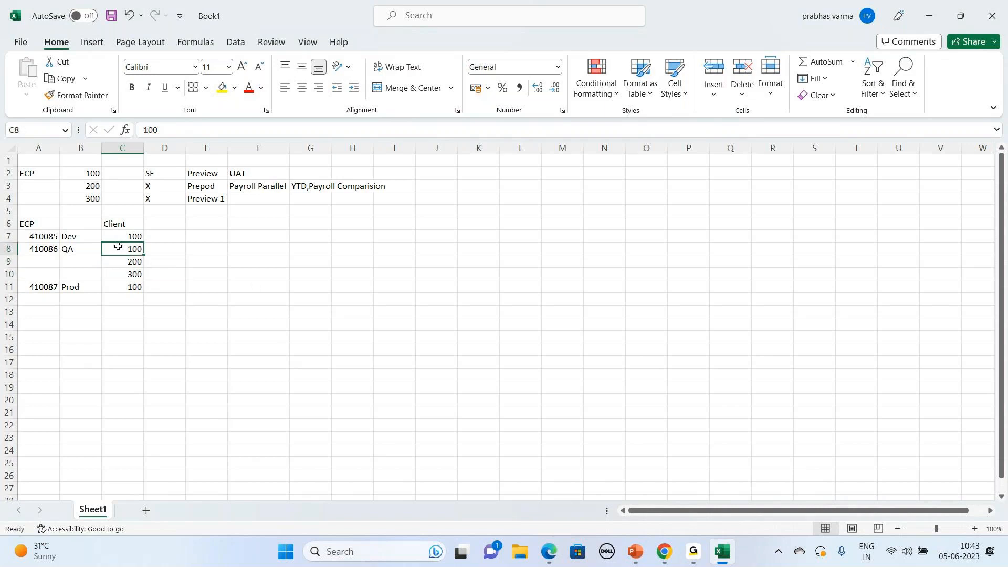
{"action": "left_click", "coordinate": [119, 271]}
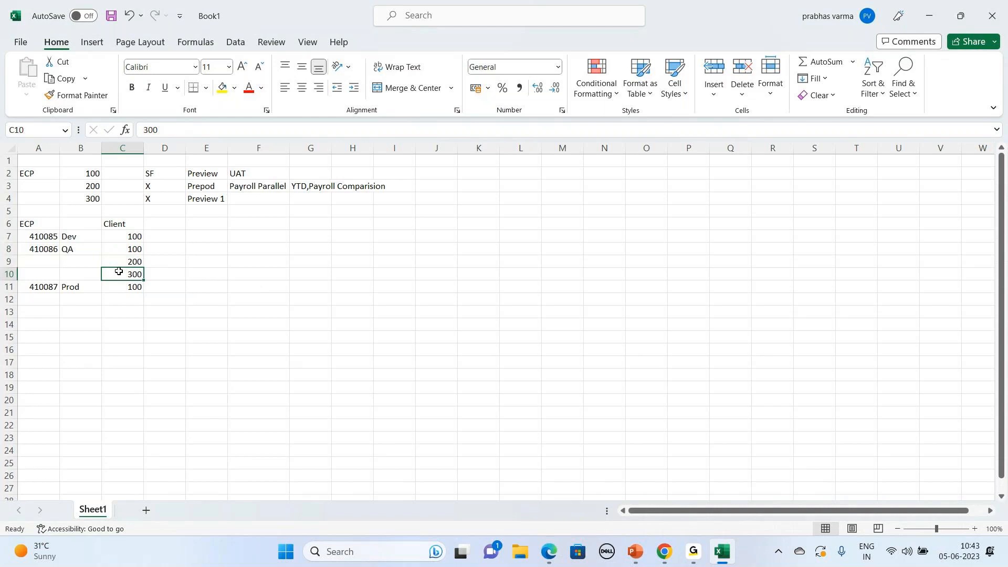
{"action": "left_click", "coordinate": [93, 264]}
{"action": "left_click_drag", "start_coordinate": [112, 262], "coordinate": [129, 273]}
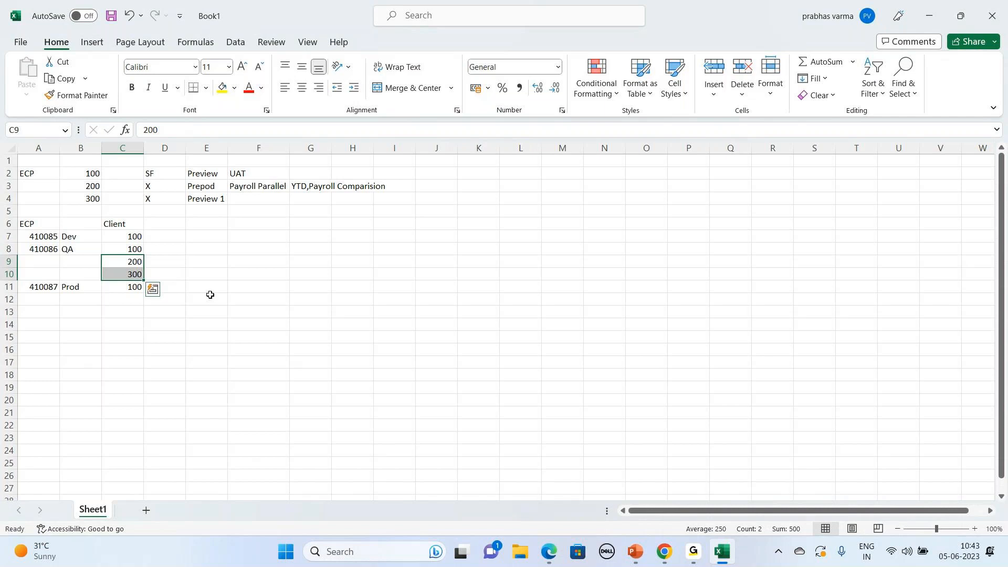
{"action": "left_click", "coordinate": [210, 296]}
{"action": "left_click", "coordinate": [120, 287]}
Select the three ECP instance numbers and match 410085 to the SAP Display IMG address
{"action": "left_click", "coordinate": [47, 240]}
{"action": "left_click_drag", "start_coordinate": [47, 244], "coordinate": [49, 290]}
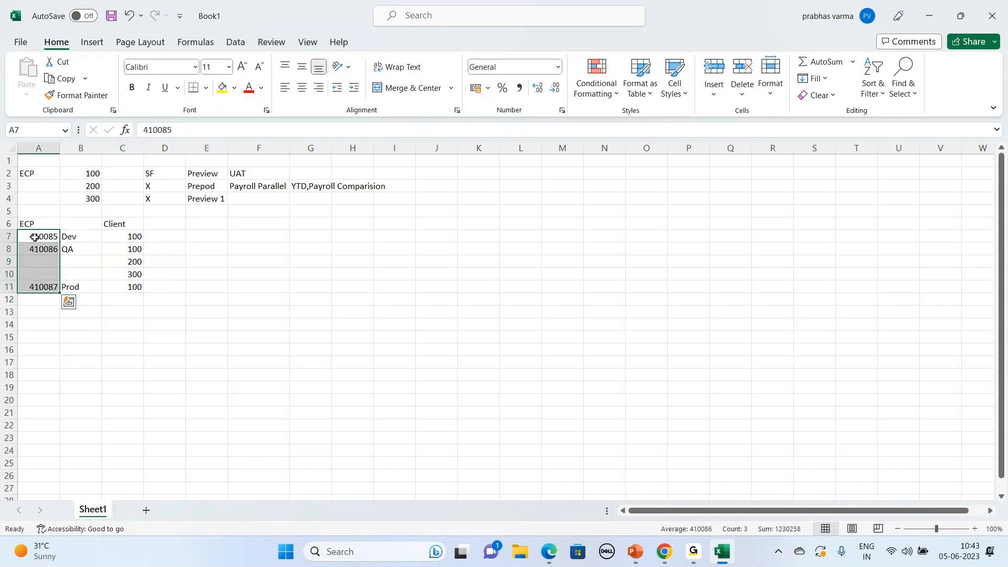
{"action": "left_click", "coordinate": [58, 236]}
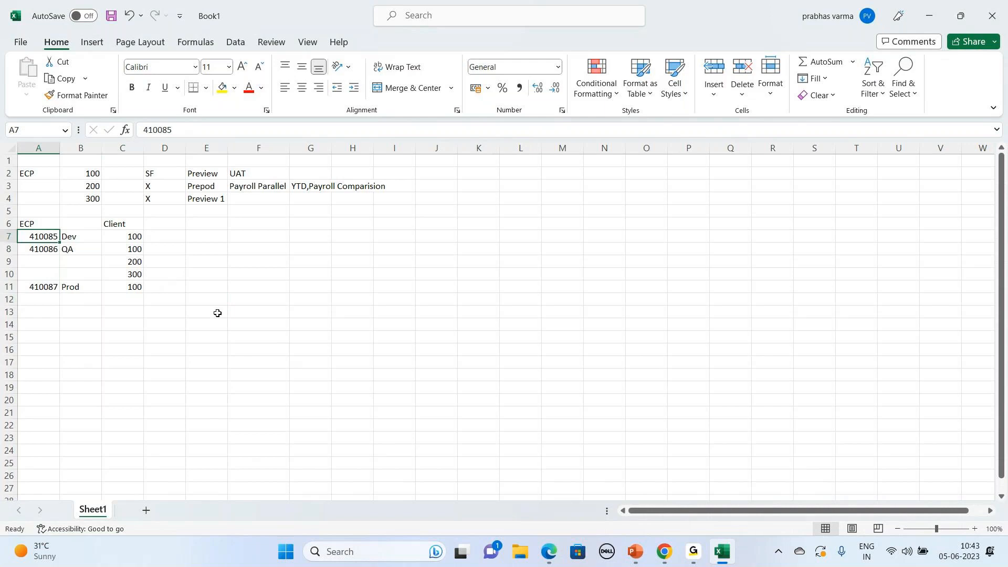
{"action": "key", "text": "alt+Tab"}
{"action": "left_click_drag", "start_coordinate": [140, 39], "coordinate": [168, 43]}
{"action": "key", "text": "alt+Tab"}
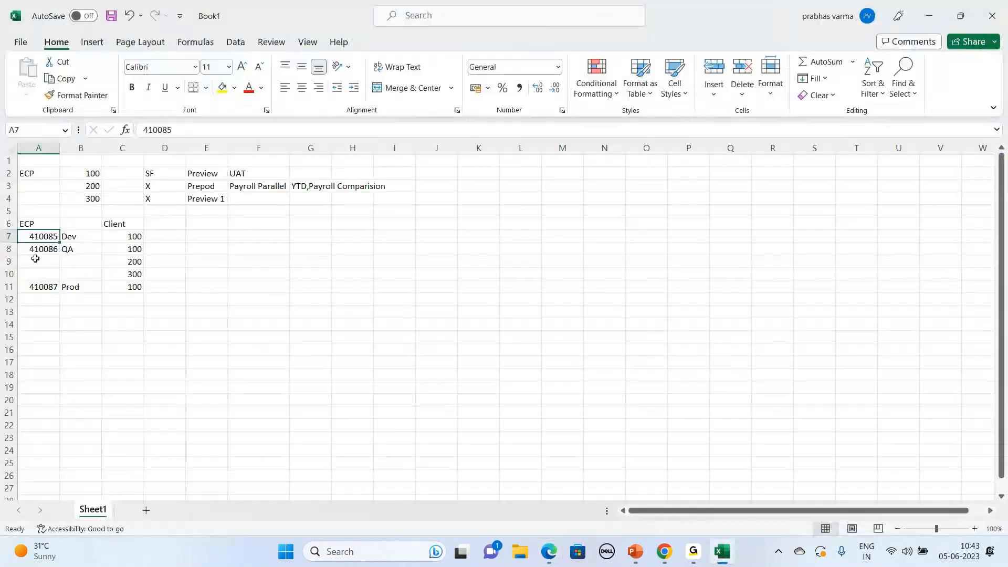
Point out the Dev, QA and Prod instances, then switch toward the PowerPoint deck
{"action": "left_click", "coordinate": [40, 287]}
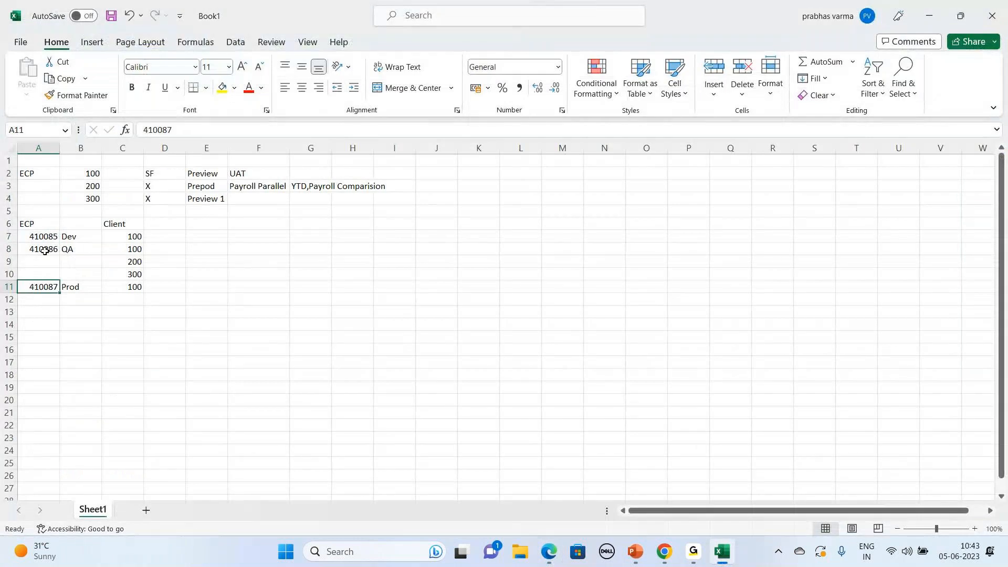
{"action": "left_click", "coordinate": [44, 236]}
{"action": "left_click", "coordinate": [45, 249]}
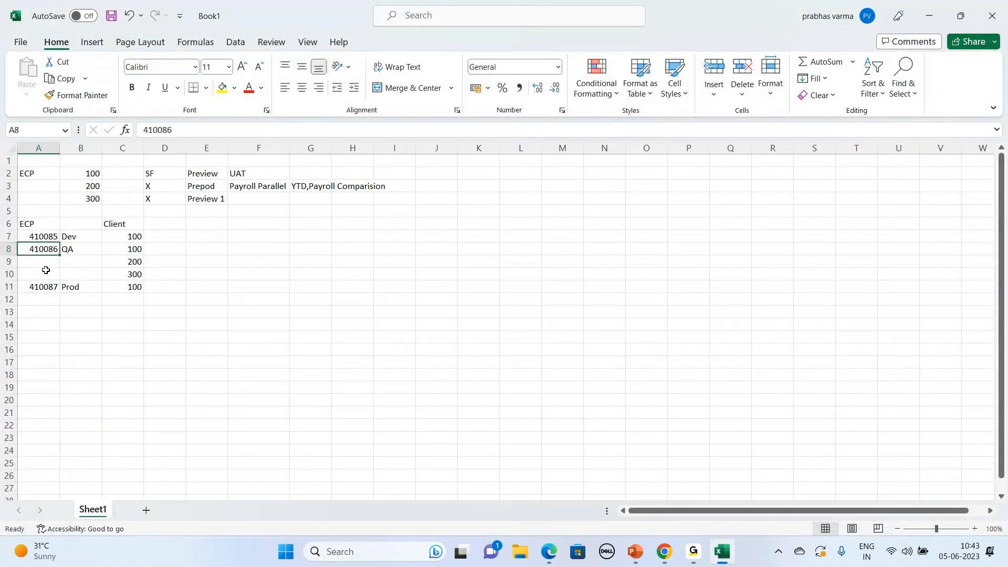
{"action": "left_click", "coordinate": [44, 287]}
{"action": "key", "text": "alt+Tab"}
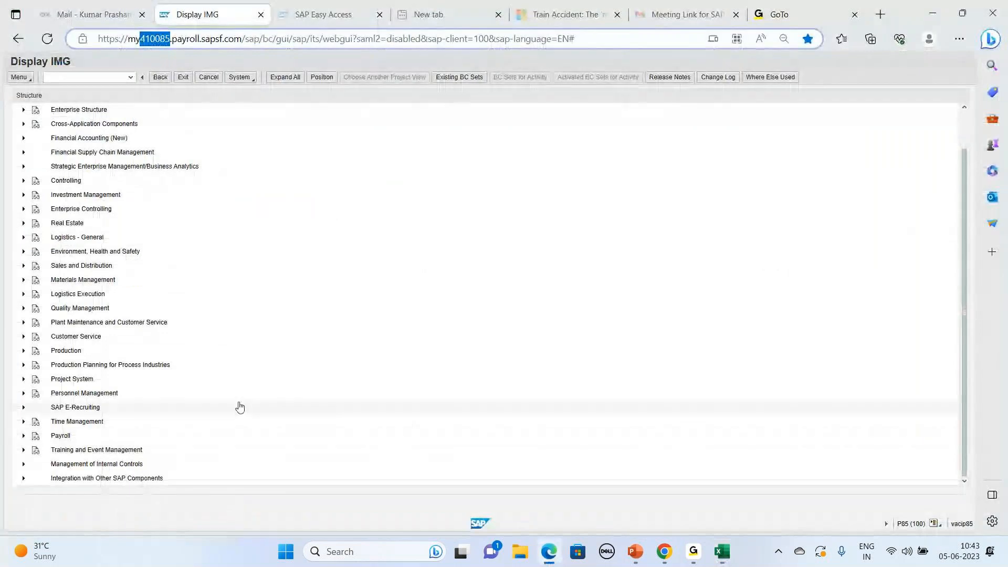
{"action": "key", "text": "alt+Tab"}
{"action": "key", "text": "Tab"}
{"action": "key", "text": "Tab"}
{"action": "key", "text": "Tab"}
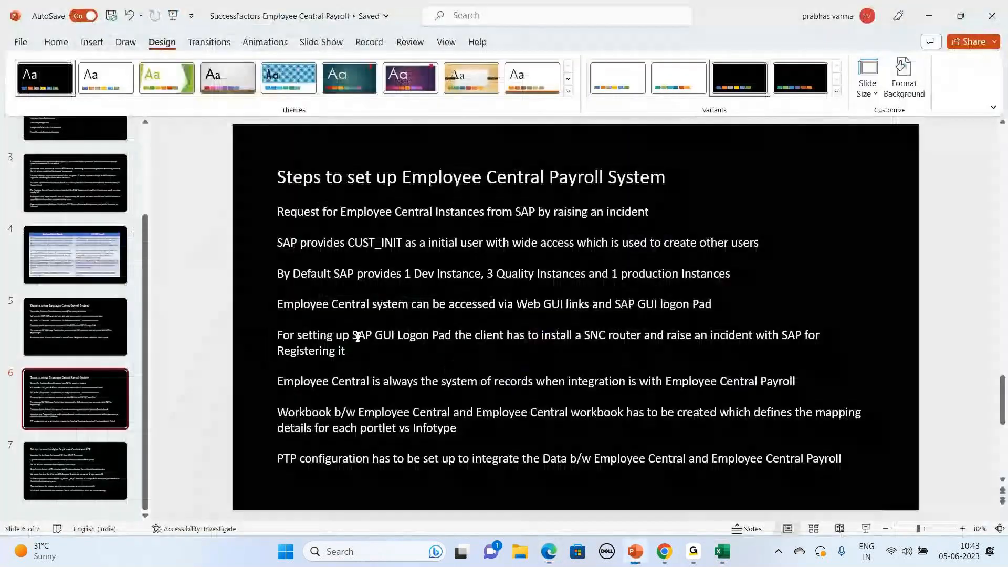
Present slide 6 full screen, end the show, and bring the Excel client sheet forward
{"action": "key", "text": "shift+F5"}
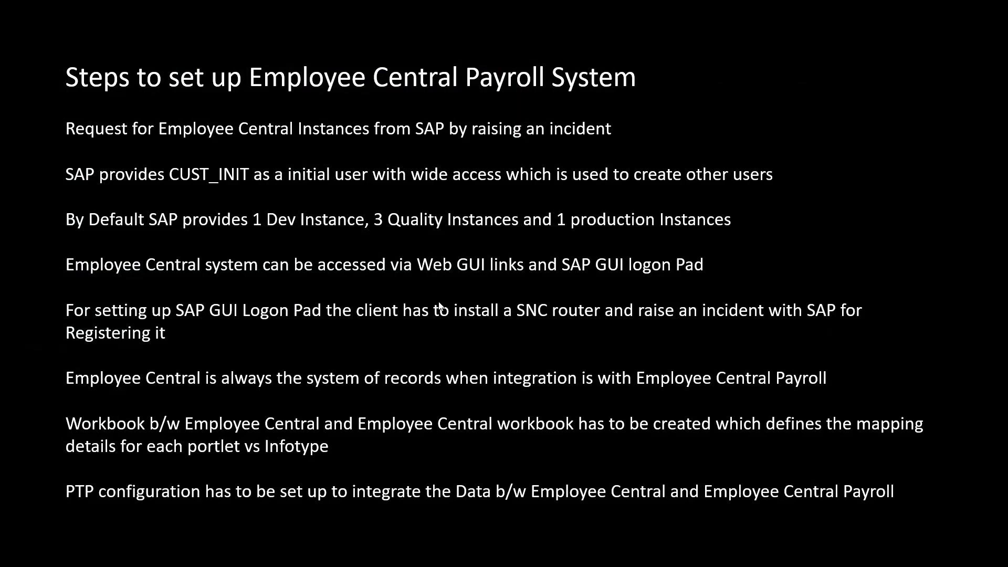
{"action": "key", "text": "Escape"}
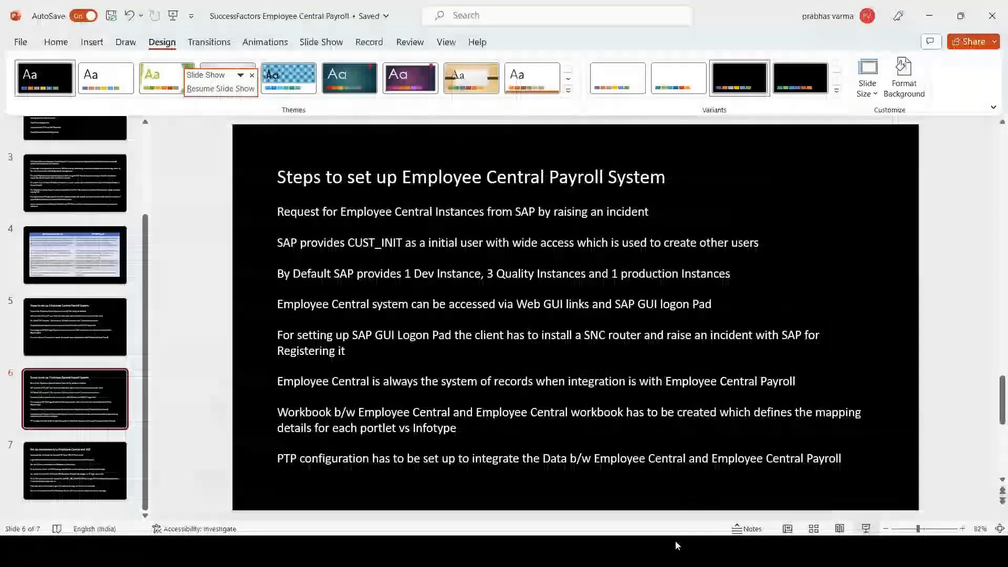
{"action": "key", "text": "alt+Tab"}
{"action": "key", "text": "alt+Tab"}
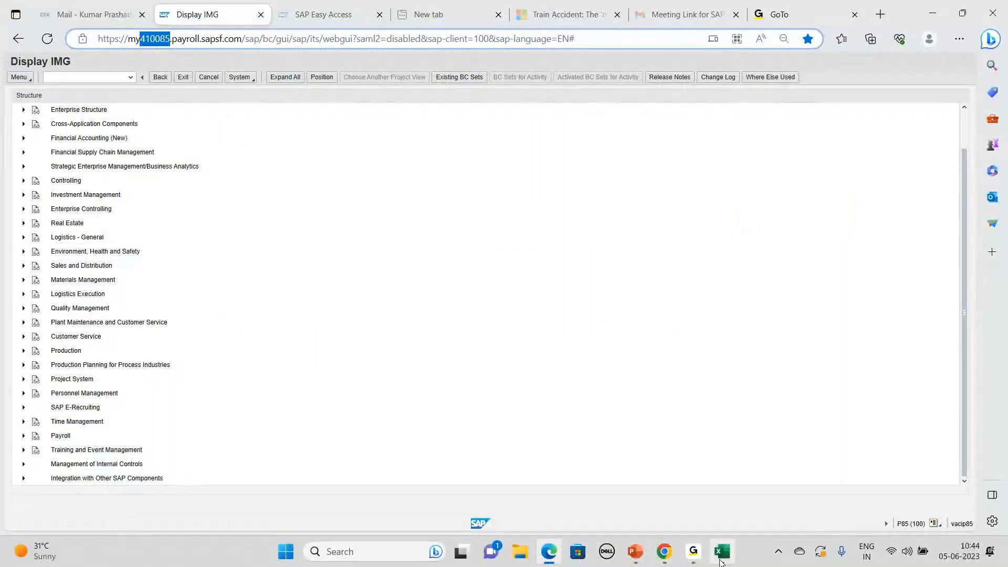
{"action": "left_click", "coordinate": [721, 562]}
Enter Webgui in A14 and 'no debugging' in B14, widening column B to fit
{"action": "key", "text": "Down"}
{"action": "key", "text": "Down"}
{"action": "key", "text": "Down"}
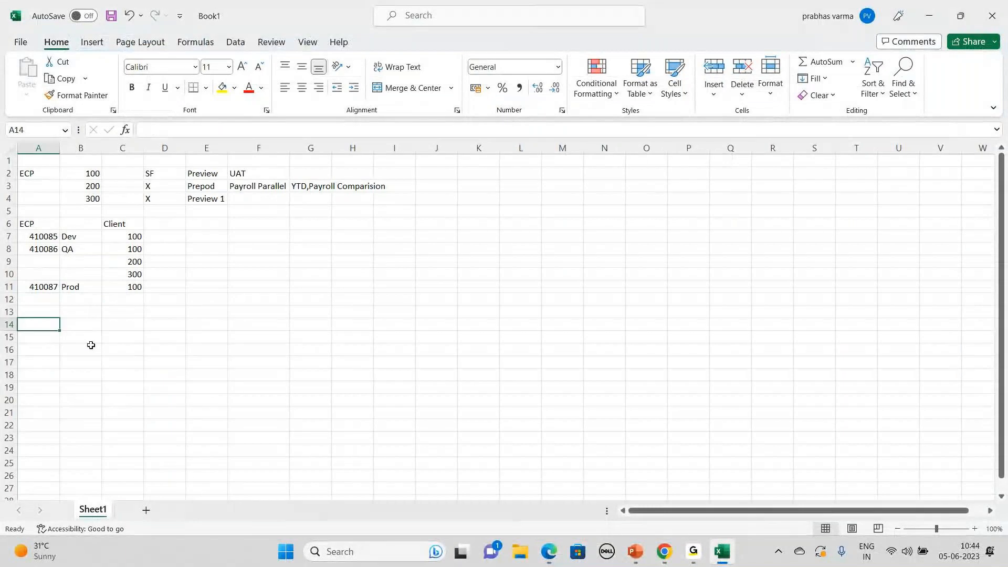
{"action": "type", "text": "Webgui"}
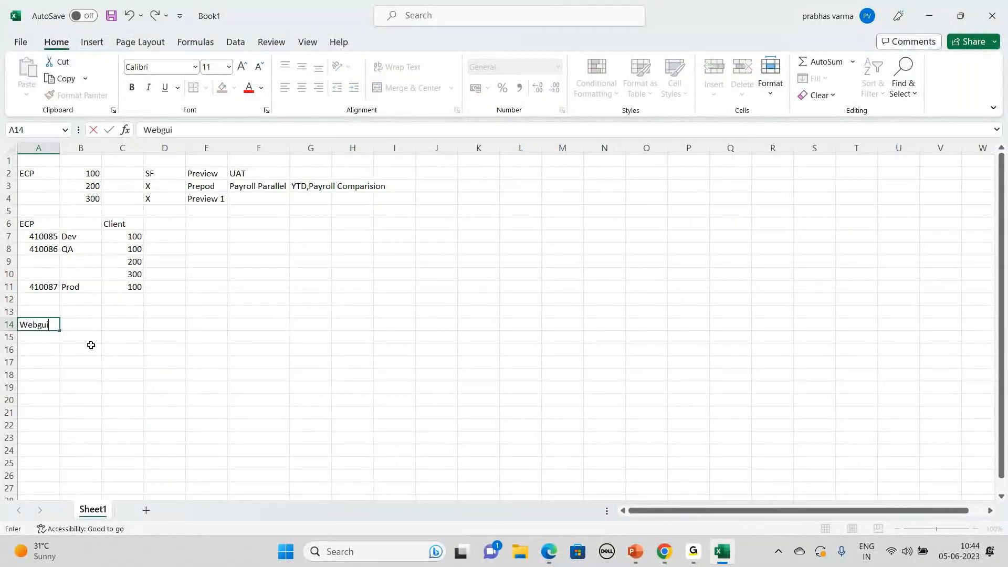
{"action": "key", "text": "Tab"}
{"action": "type", "text": "no deb"}
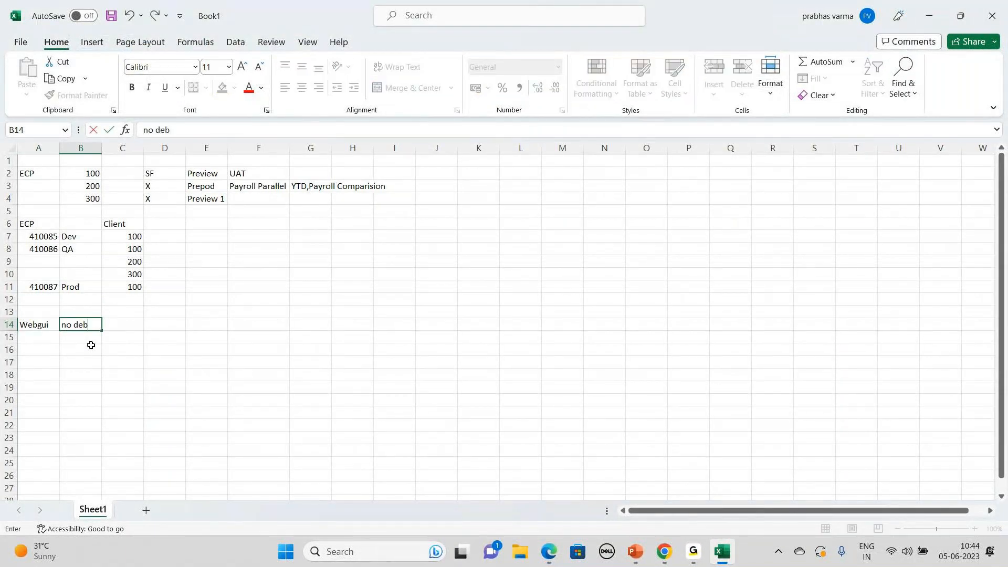
{"action": "type", "text": "ugging"}
{"action": "left_click", "coordinate": [101, 151]}
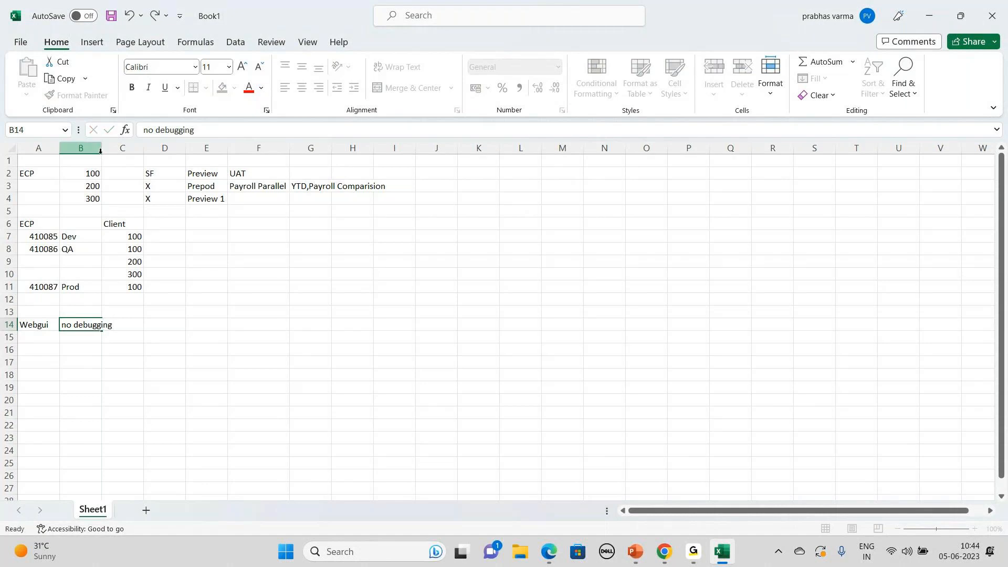
{"action": "left_click_drag", "start_coordinate": [101, 151], "coordinate": [117, 151]}
{"action": "left_click", "coordinate": [148, 312]}
{"action": "double_click", "coordinate": [72, 324]}
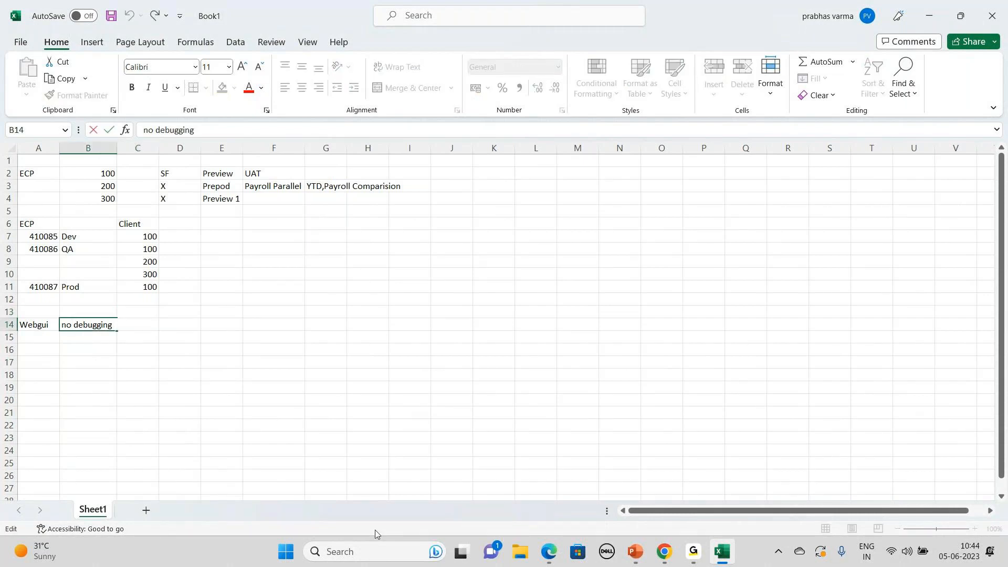
Enter SAP GUI in A15 and ABAPers in B15, then resume the slide show
{"action": "left_click", "coordinate": [40, 340]}
{"action": "type", "text": "SAP"}
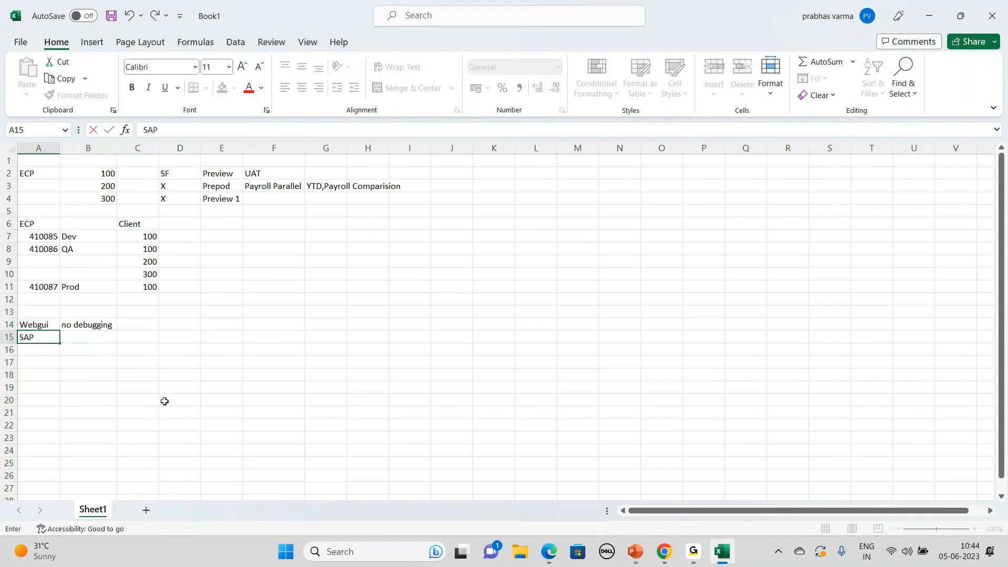
{"action": "type", "text": " GUI"}
{"action": "key", "text": "Tab"}
{"action": "type", "text": "AB APers"}
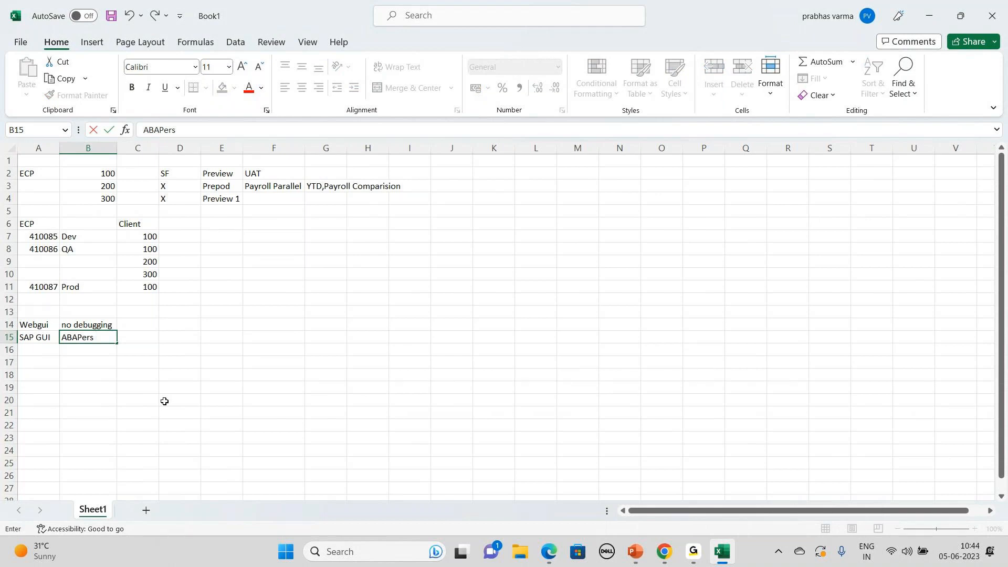
{"action": "key", "text": "ctrl+Return"}
{"action": "left_click", "coordinate": [44, 341]}
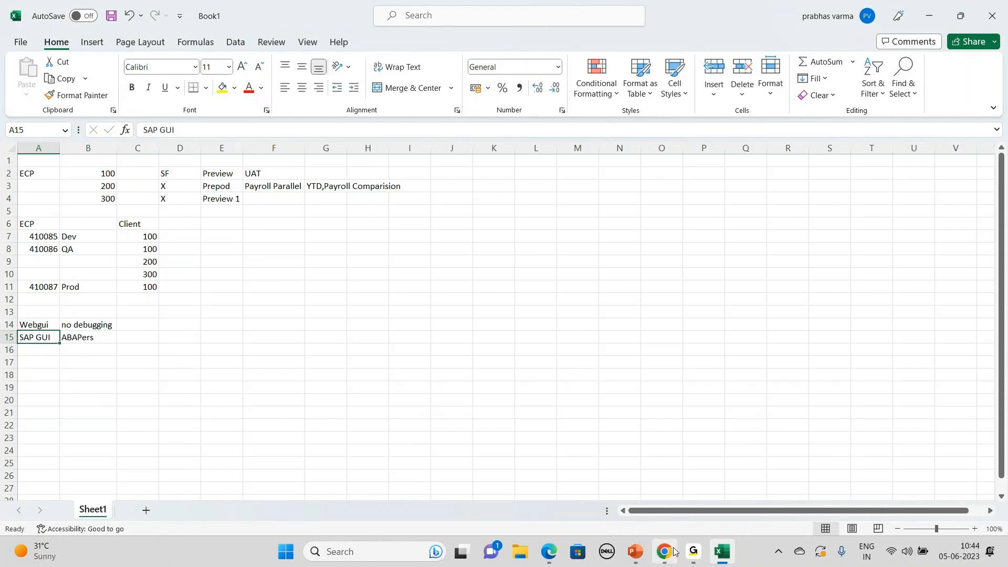
{"action": "mouse_move", "coordinate": [634, 562]}
{"action": "left_click", "coordinate": [700, 489]}
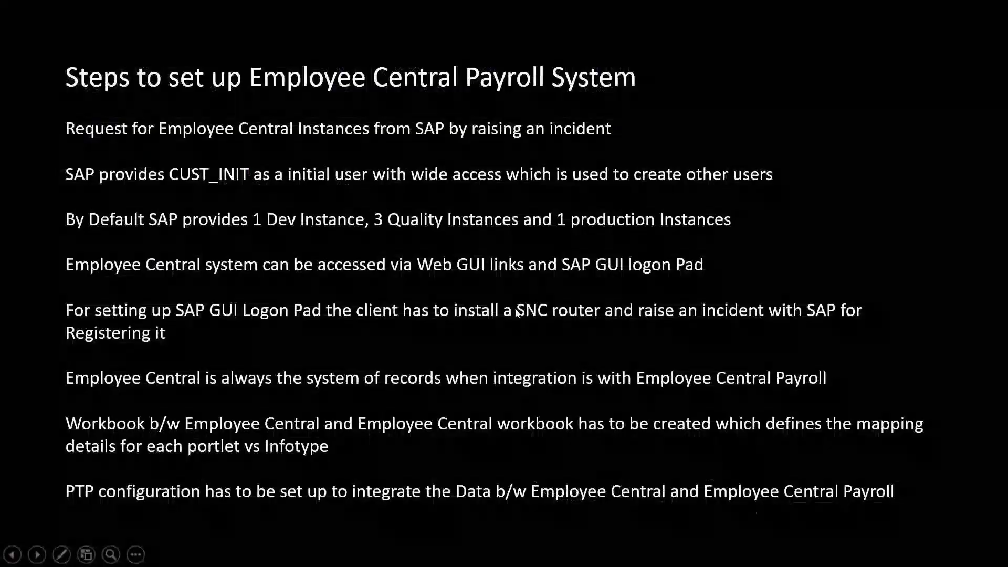
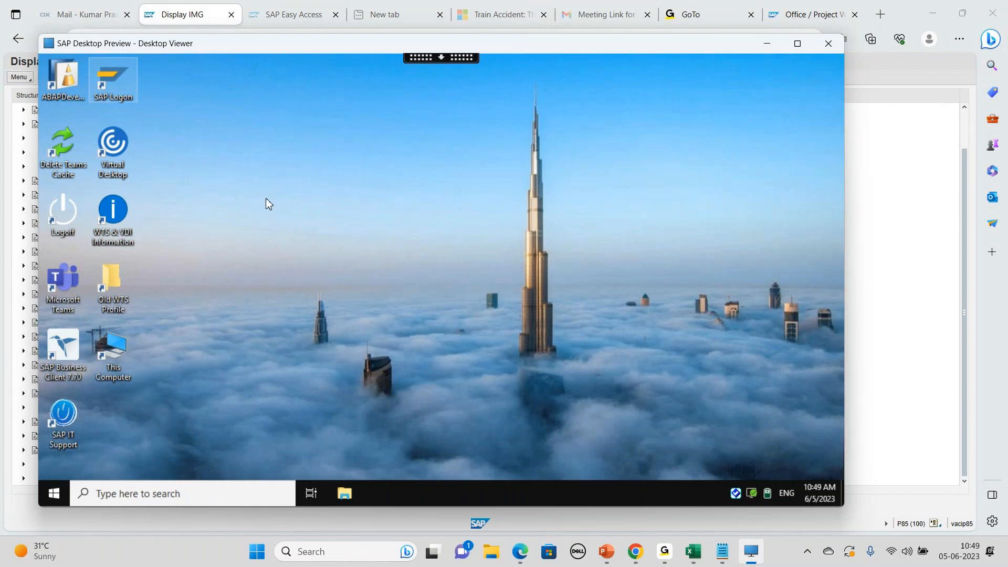
Launch SAP Logon 770 from its desktop shortcut and close the WTS Information notice
{"action": "double_click", "coordinate": [112, 96]}
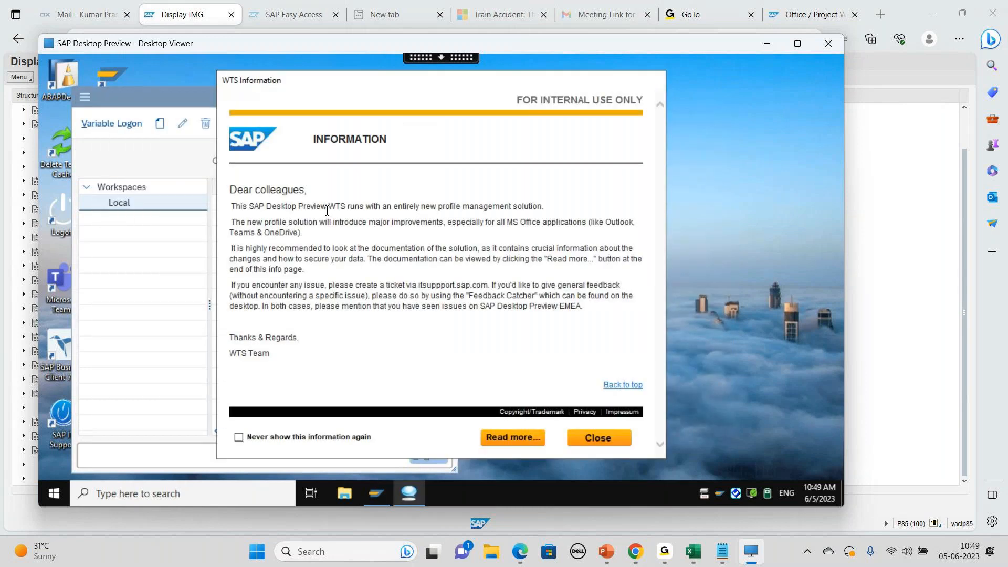
{"action": "left_click", "coordinate": [588, 436]}
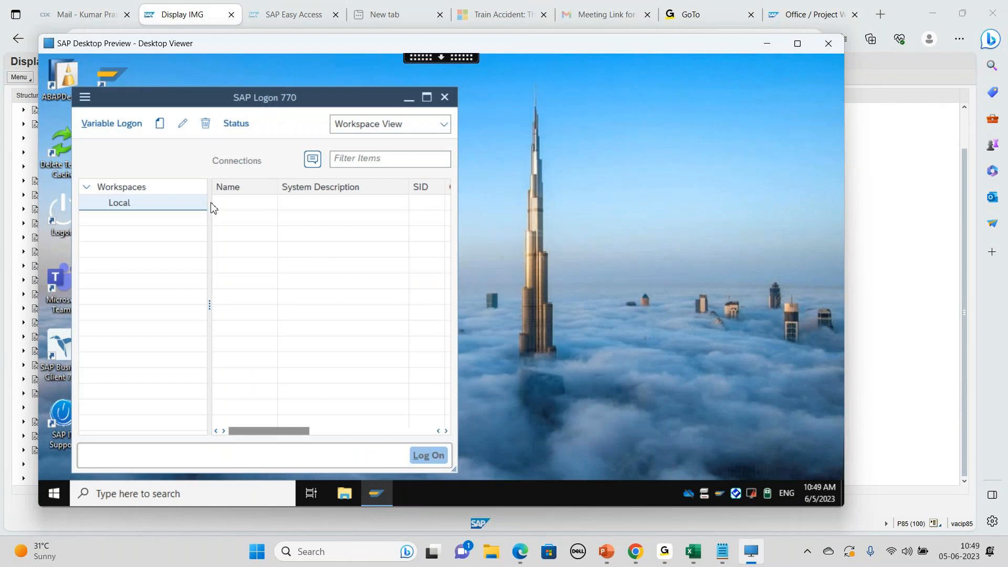
{"action": "left_click", "coordinate": [356, 157]}
{"action": "type", "text": "p85"}
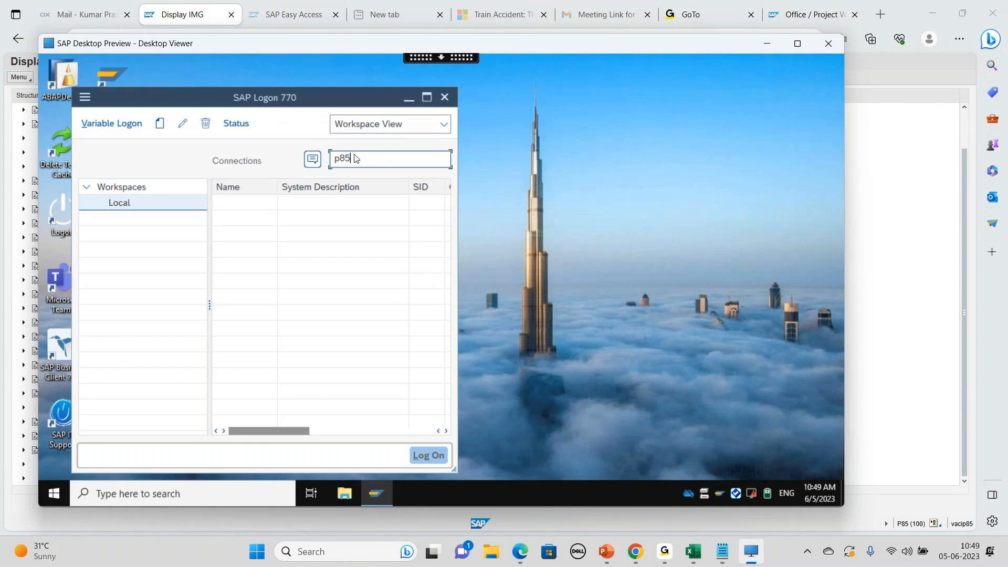
{"action": "key", "text": "BackSpace"}
{"action": "key", "text": "BackSpace"}
{"action": "key", "text": "BackSpace"}
{"action": "left_click", "coordinate": [37, 17]}
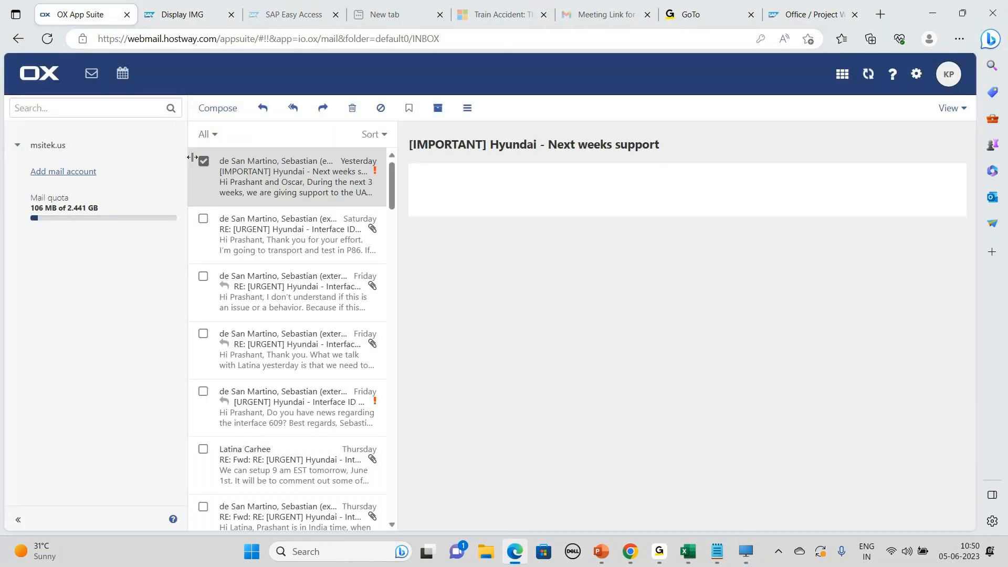
{"action": "scroll", "coordinate": [290, 344], "scroll_direction": "down", "scroll_amount": 4}
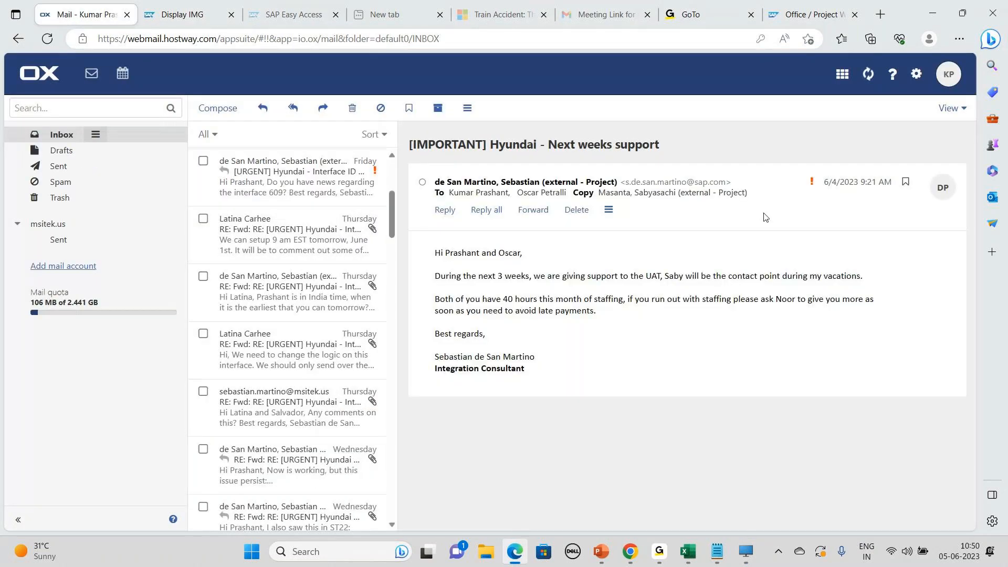
{"action": "left_click", "coordinate": [940, 12]}
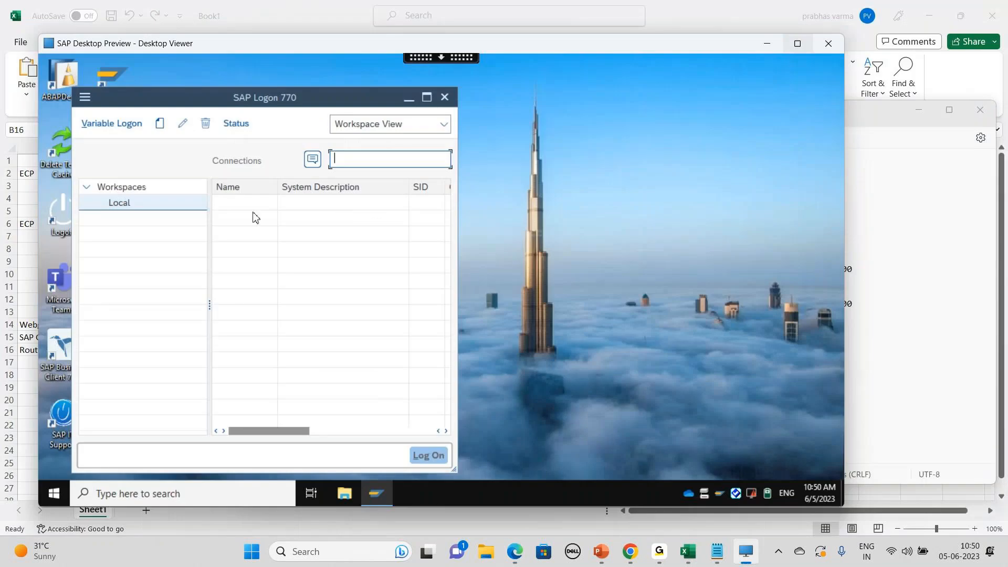
Start a new connection entry, filter the available systems for p85, and close the WTS disclaimer
{"action": "left_click", "coordinate": [160, 125]}
{"action": "left_click", "coordinate": [197, 145]}
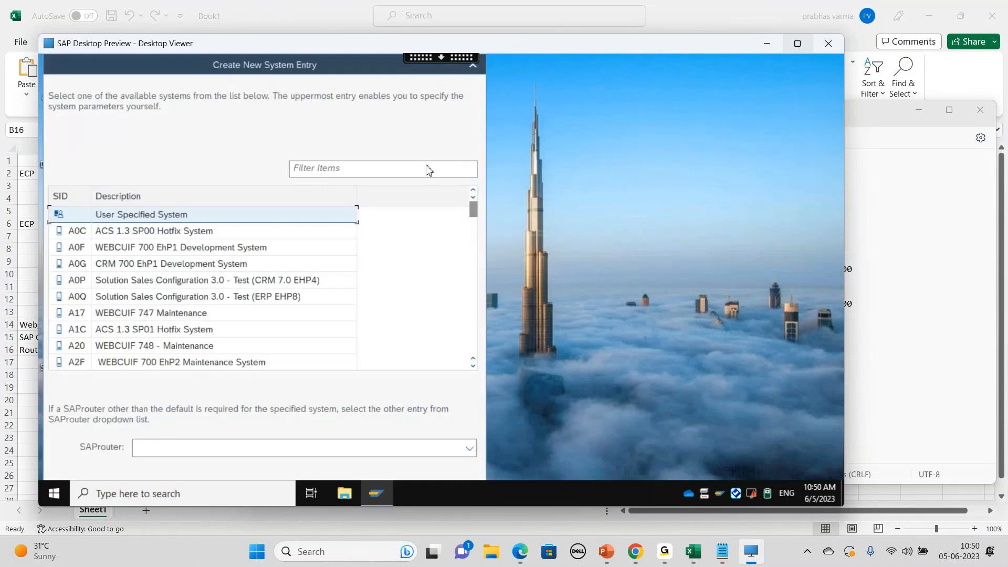
{"action": "left_click", "coordinate": [426, 167]}
{"action": "type", "text": "p85"}
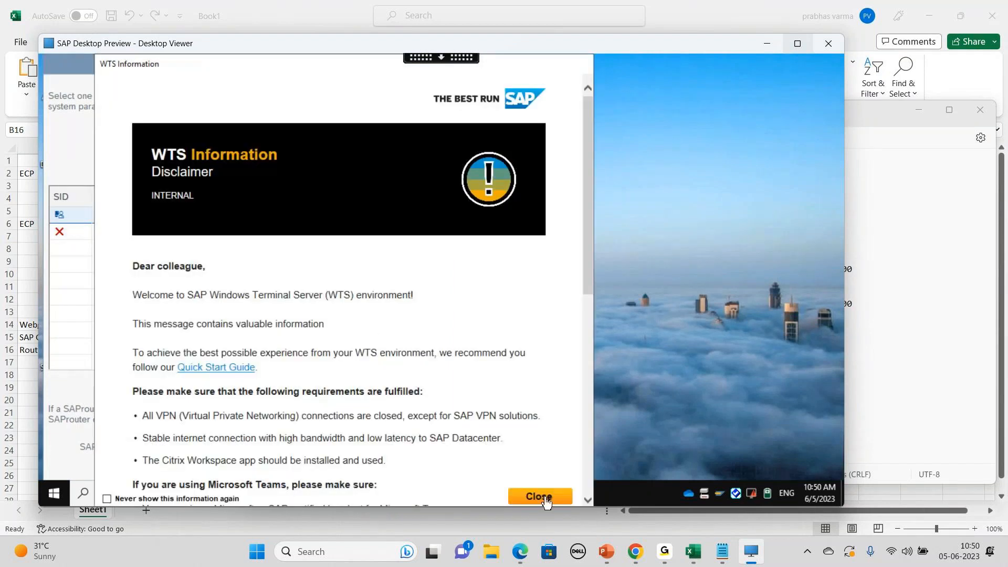
{"action": "left_click", "coordinate": [540, 497]}
{"action": "mouse_move", "coordinate": [359, 62]}
{"action": "left_mouse_down"}
{"action": "mouse_move", "coordinate": [362, 52]}
{"action": "mouse_move", "coordinate": [368, 69]}
{"action": "left_mouse_up"}
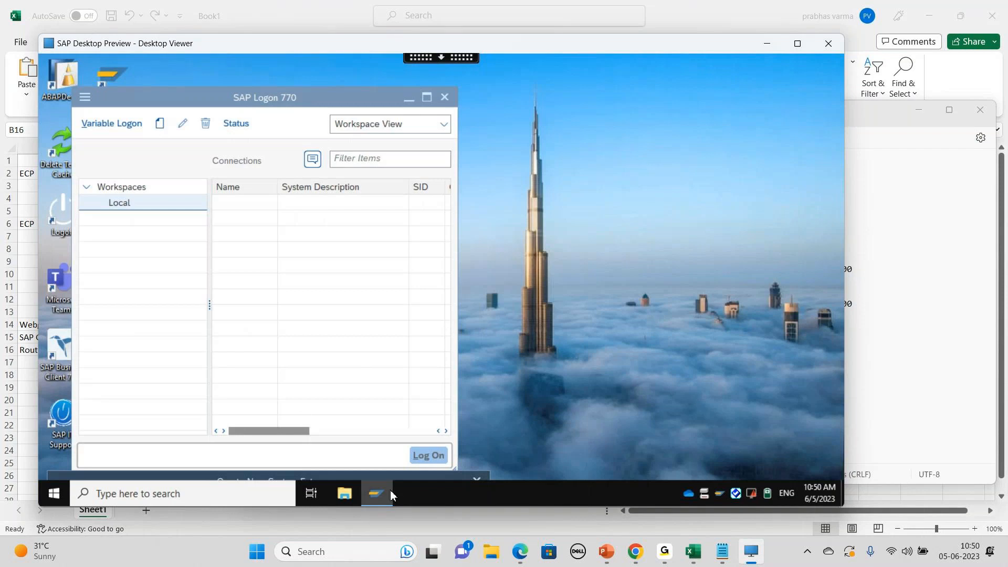
Close the leftover wizard and restart a new connection, filtering the systems for p85
{"action": "left_click", "coordinate": [477, 479]}
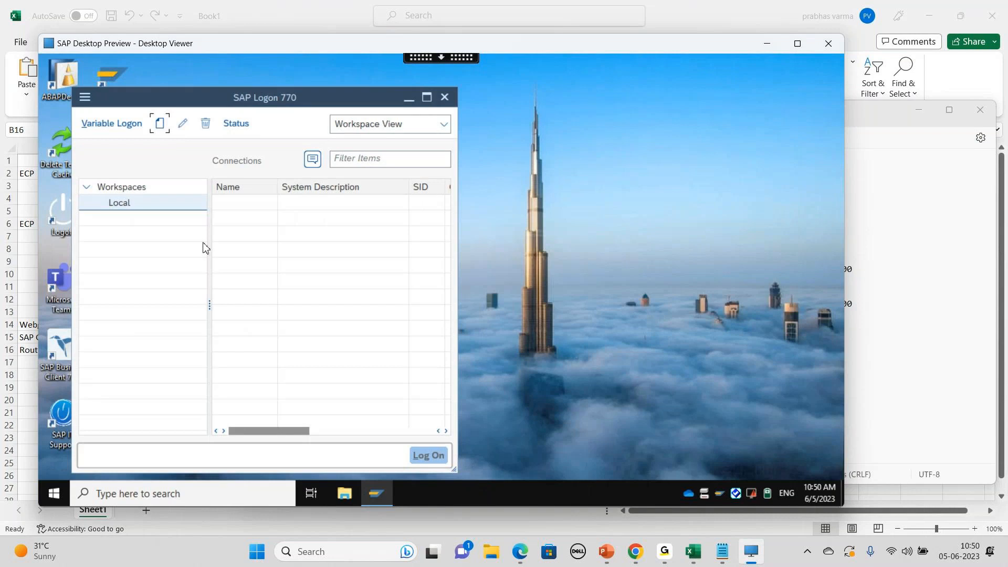
{"action": "left_click", "coordinate": [158, 130]}
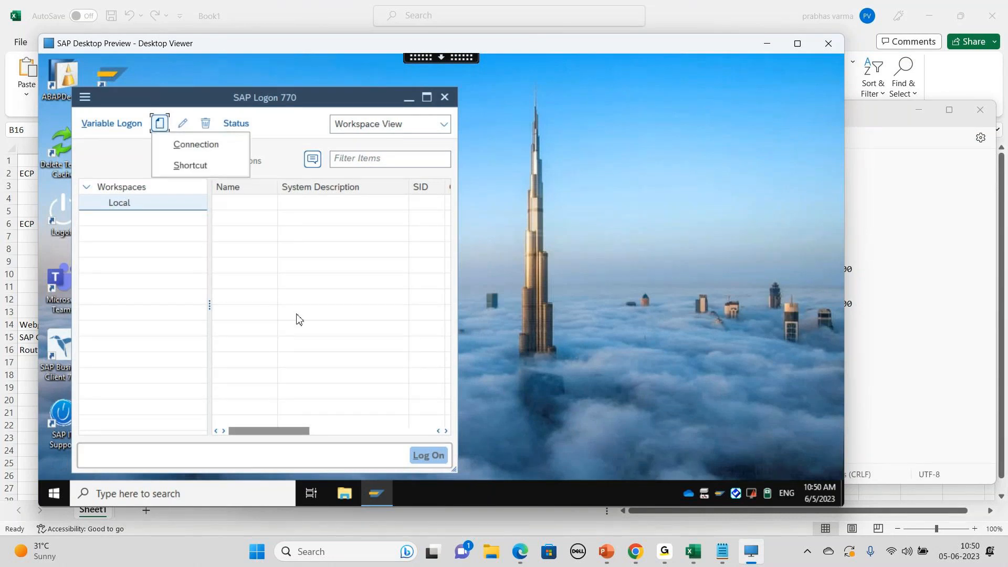
{"action": "left_click", "coordinate": [179, 146]}
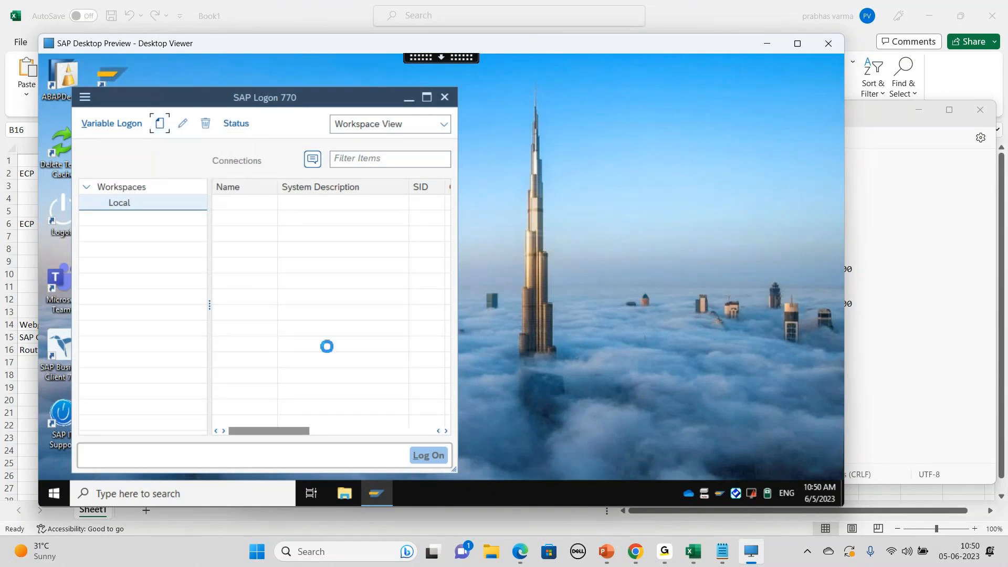
{"action": "left_click", "coordinate": [324, 169]}
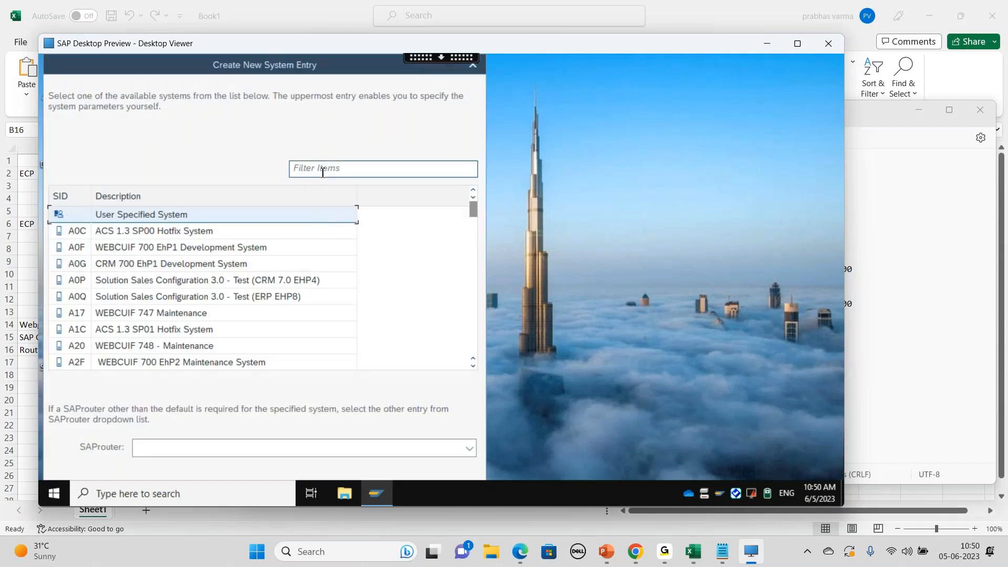
{"action": "type", "text": "p85"}
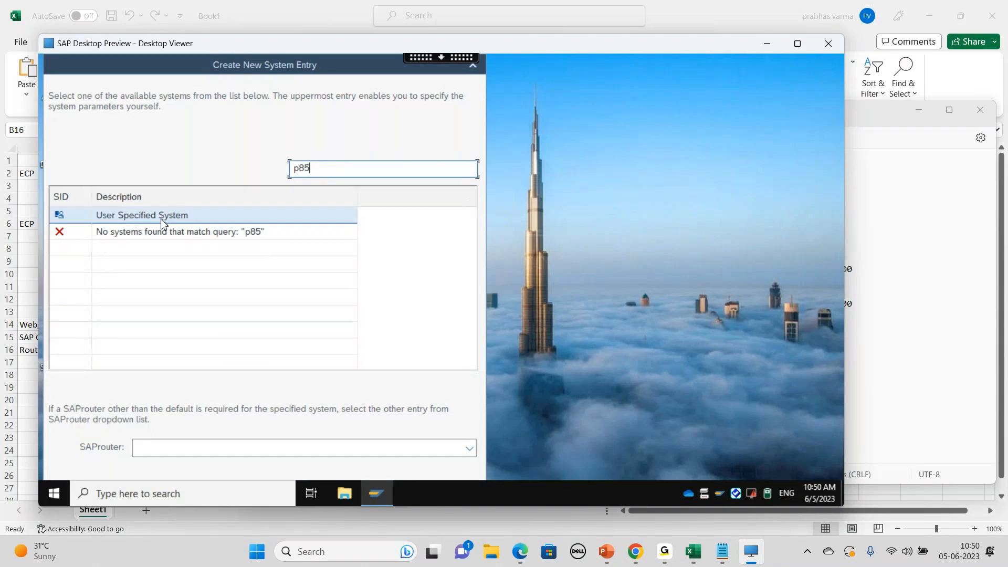
Choose User Specified System with the Custom Application Server connection type
{"action": "double_click", "coordinate": [162, 219]}
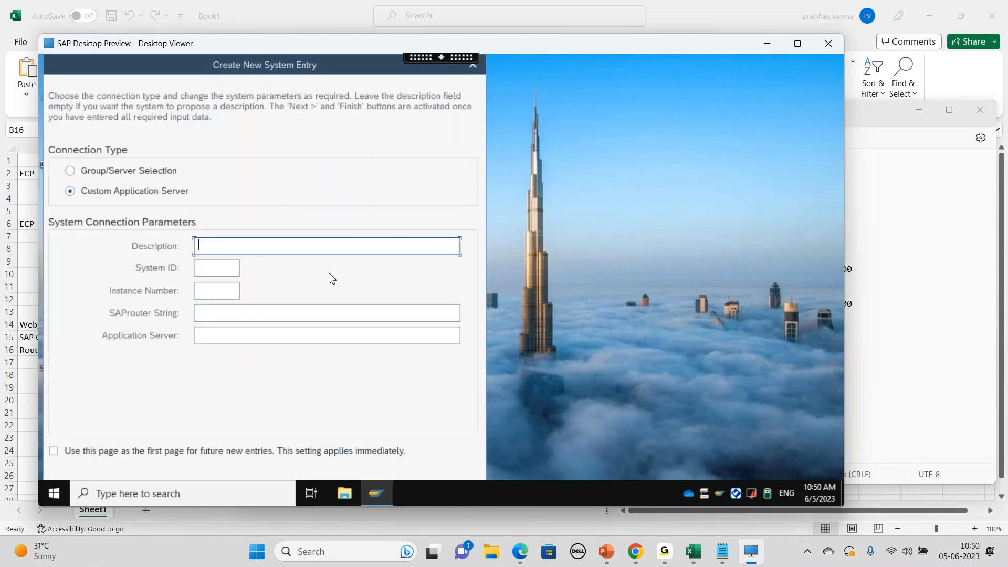
{"action": "left_click", "coordinate": [119, 171]}
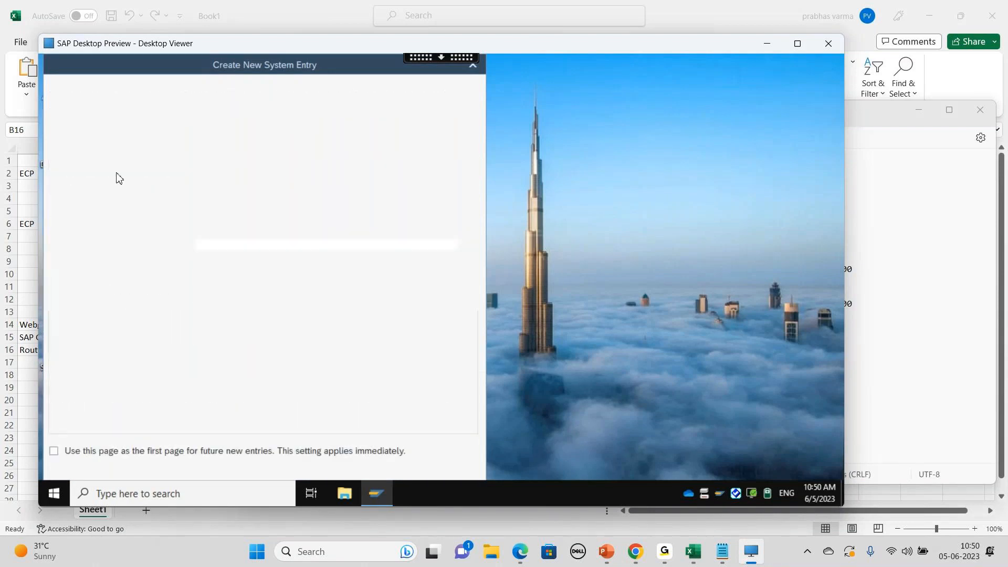
{"action": "left_click", "coordinate": [138, 193]}
{"action": "left_click", "coordinate": [212, 251]}
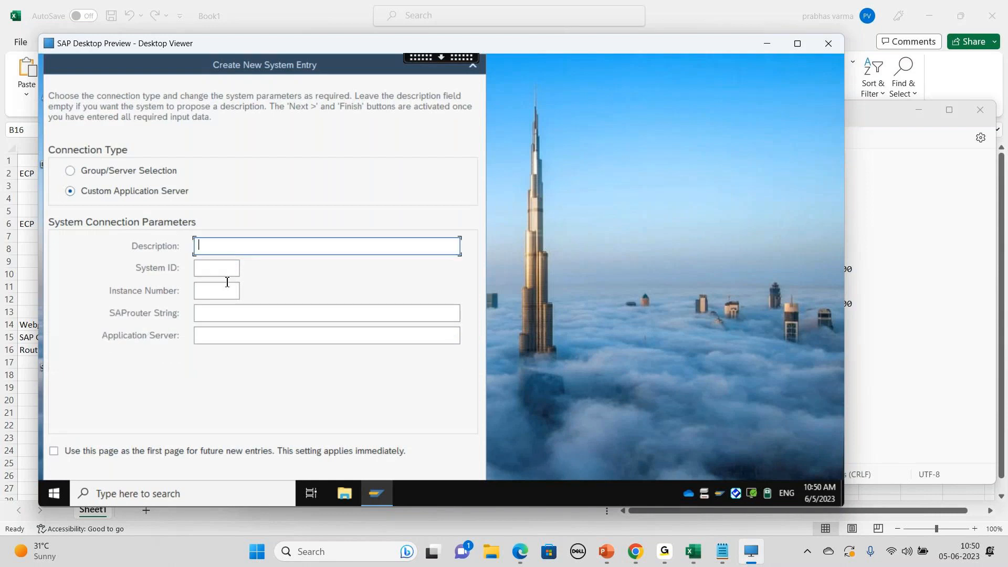
{"action": "left_click", "coordinate": [201, 337]}
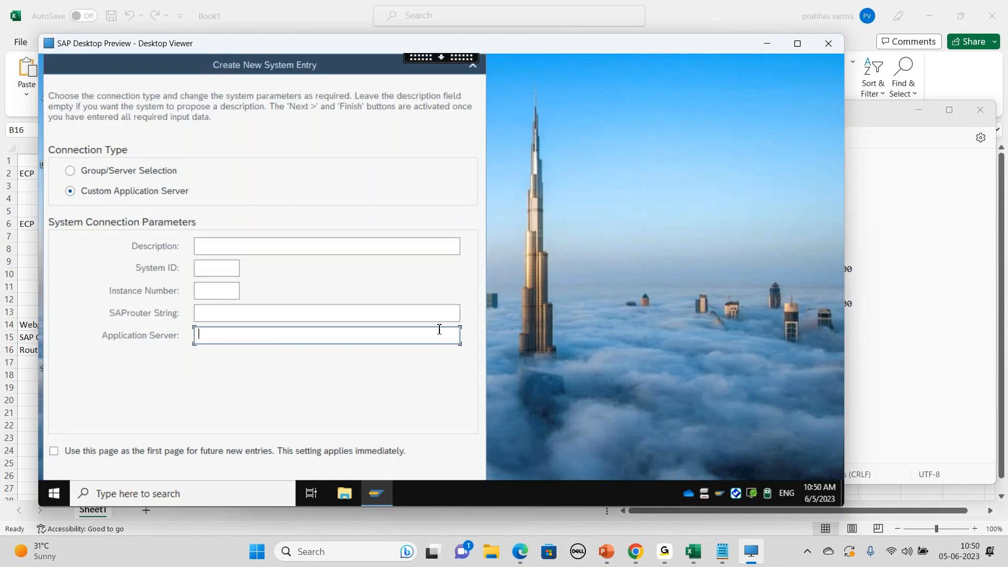
{"action": "left_click", "coordinate": [316, 314]}
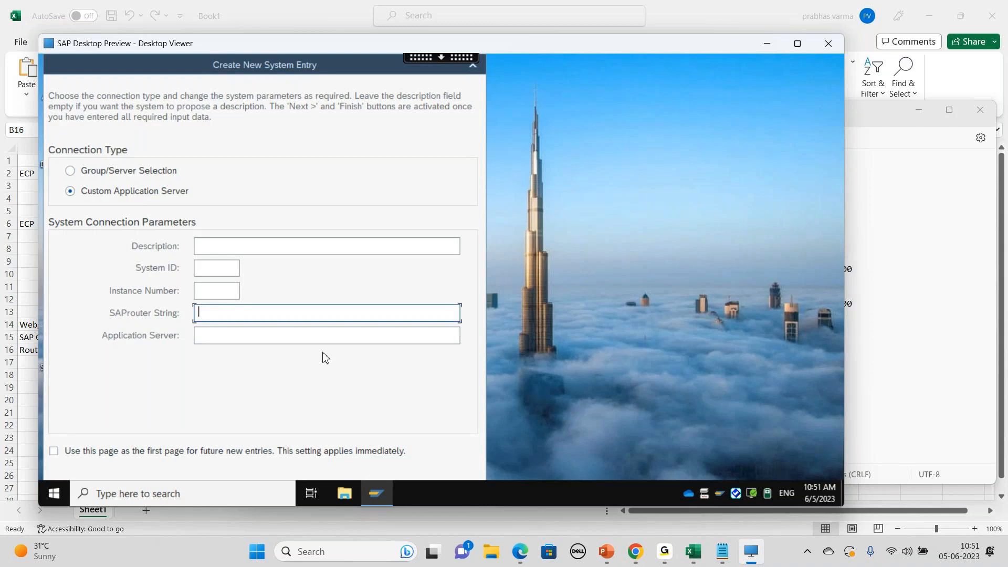
Browse the webmail inbox messages looking for the SAP GUI connection details
{"action": "left_click", "coordinate": [520, 551]}
{"action": "left_click", "coordinate": [271, 291]}
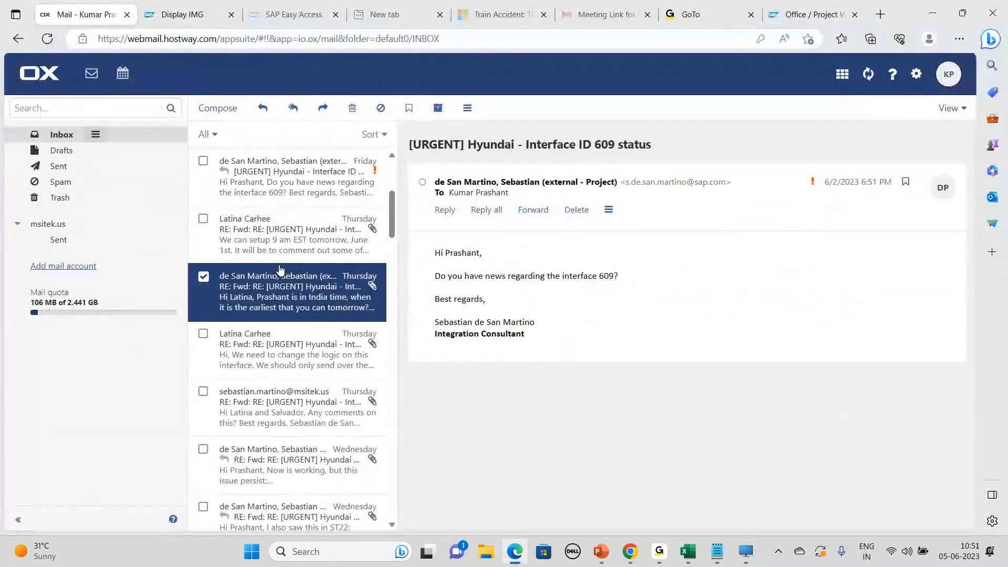
{"action": "left_click", "coordinate": [293, 407]}
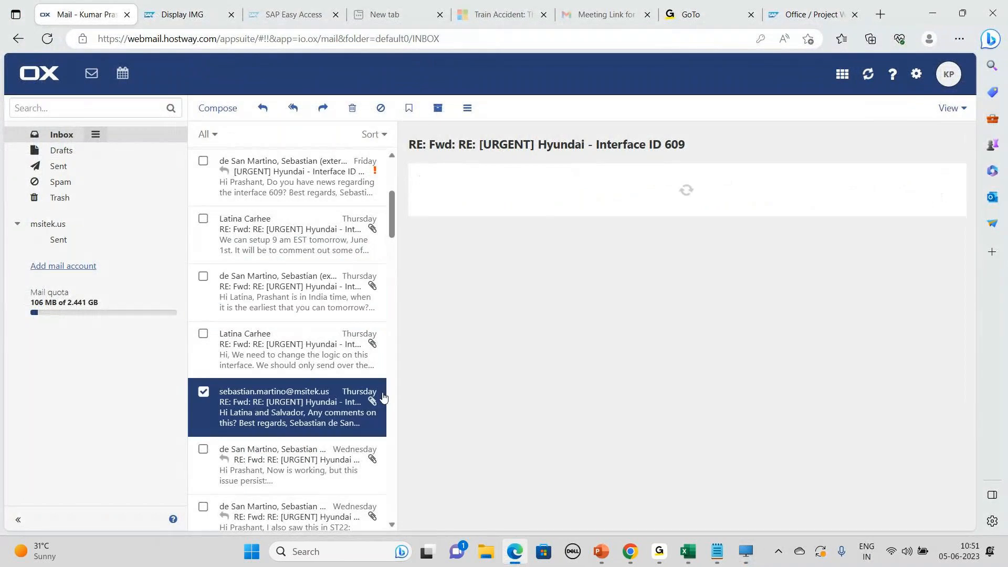
{"action": "key", "text": "Down"}
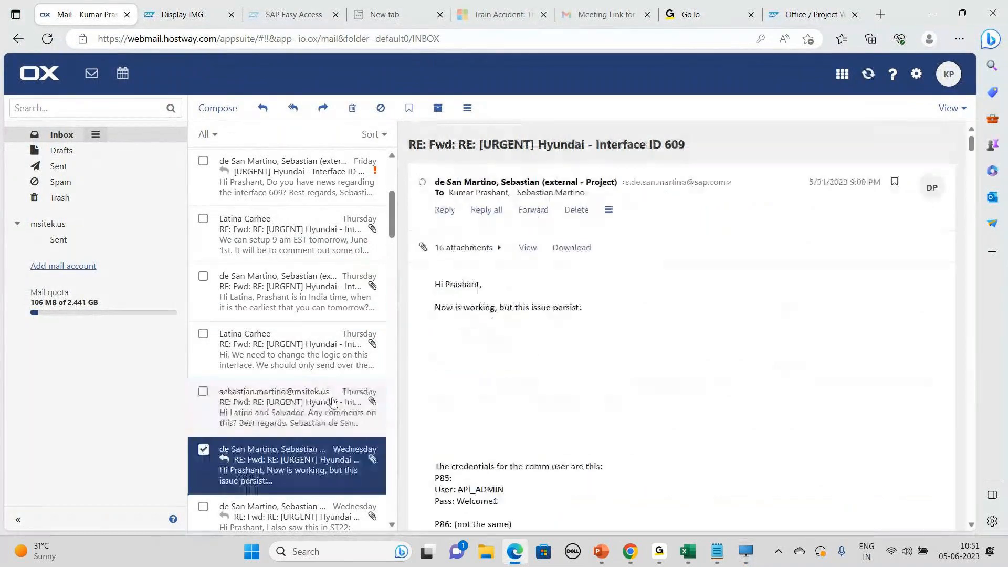
{"action": "scroll", "coordinate": [292, 347], "scroll_direction": "down", "scroll_amount": 5}
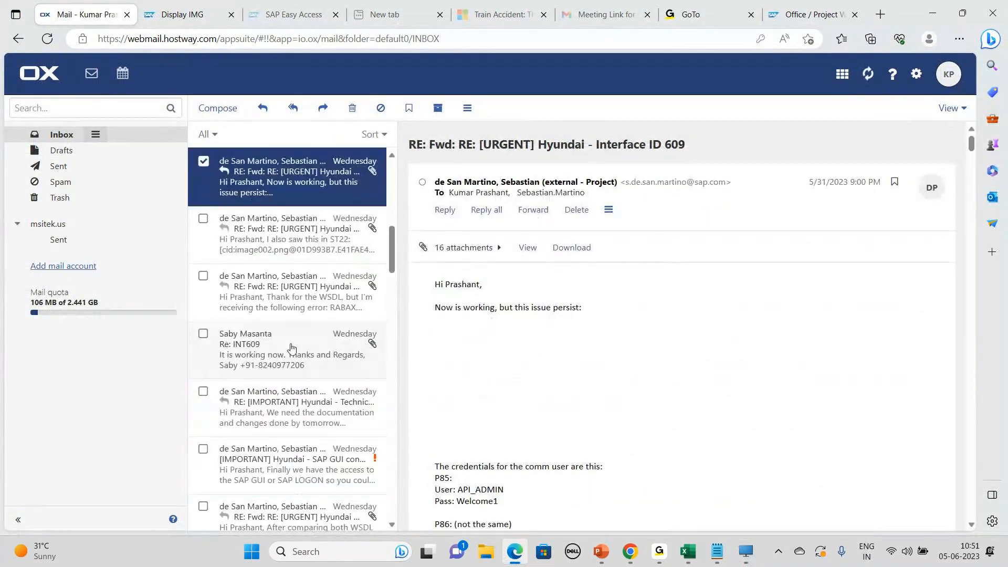
{"action": "left_click", "coordinate": [271, 259]}
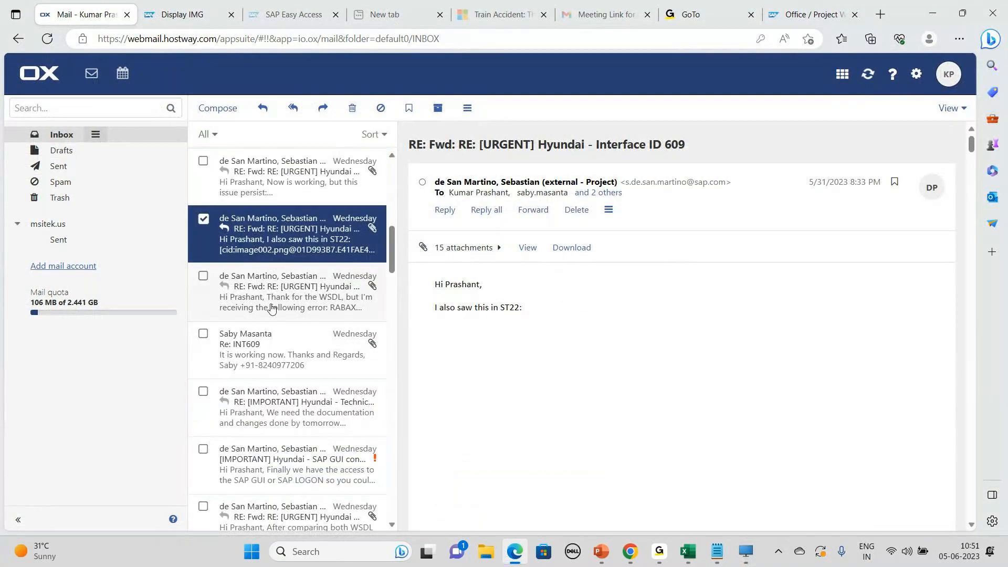
{"action": "left_click", "coordinate": [271, 309]}
{"action": "left_click", "coordinate": [299, 360]}
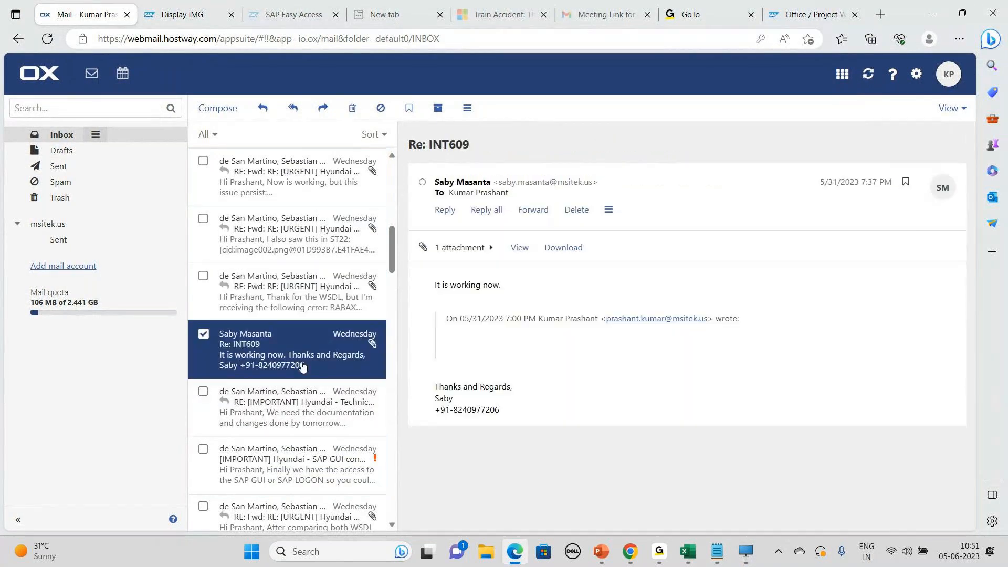
{"action": "scroll", "coordinate": [302, 261], "scroll_direction": "down", "scroll_amount": 3}
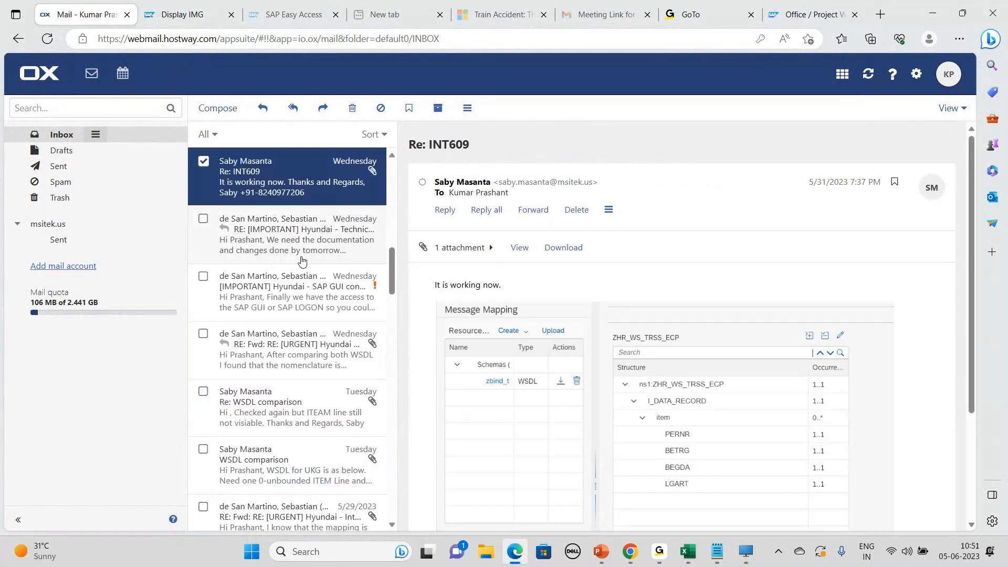
{"action": "left_click", "coordinate": [302, 261]}
Open the '[IMPORTANT] Hyundai - SAP GUI connection' email and copy its P85 SAProuter string
{"action": "left_click", "coordinate": [282, 304]}
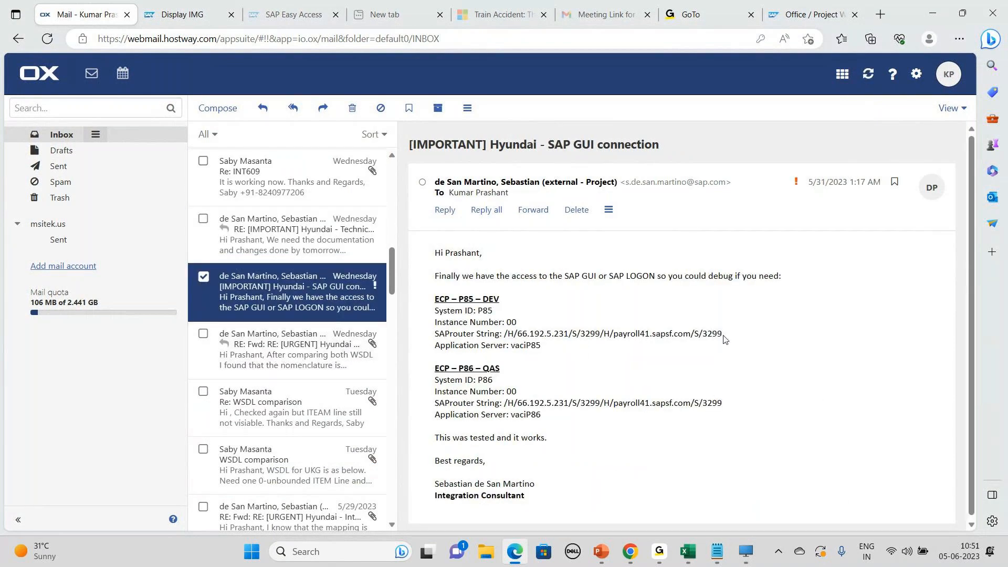
{"action": "left_click_drag", "start_coordinate": [724, 337], "coordinate": [503, 336]}
{"action": "key", "text": "ctrl+c"}
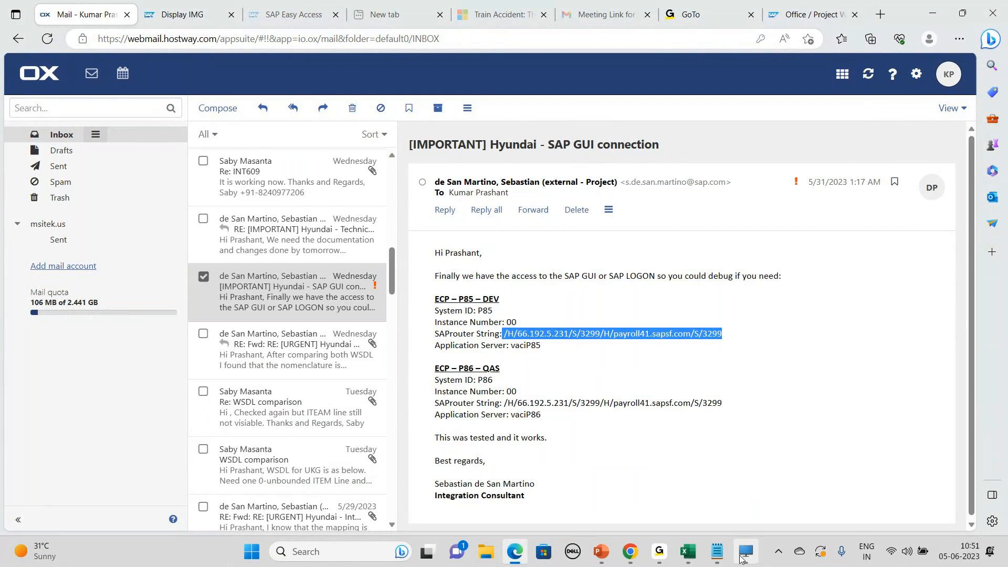
{"action": "left_click", "coordinate": [717, 560]}
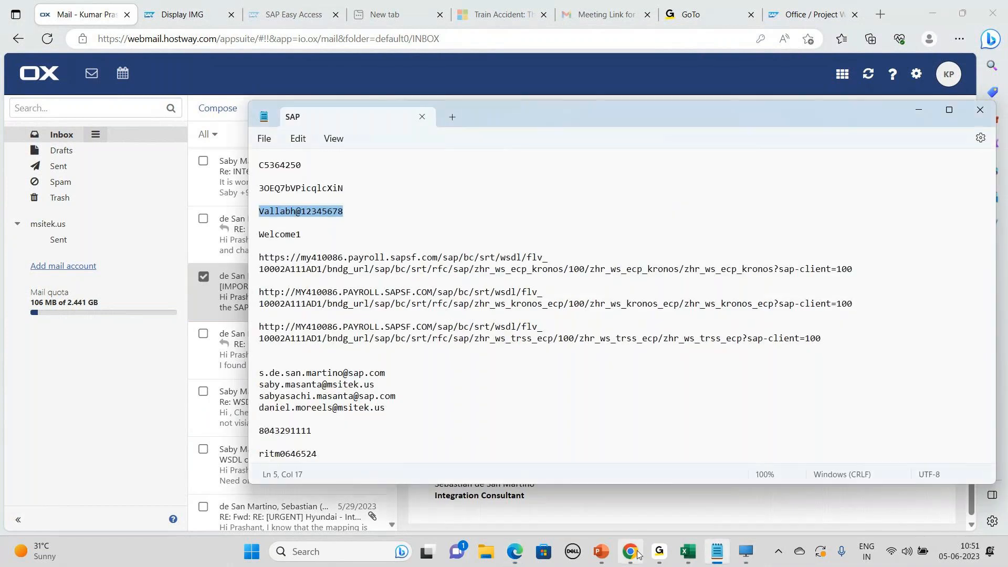
{"action": "left_click", "coordinate": [688, 551]}
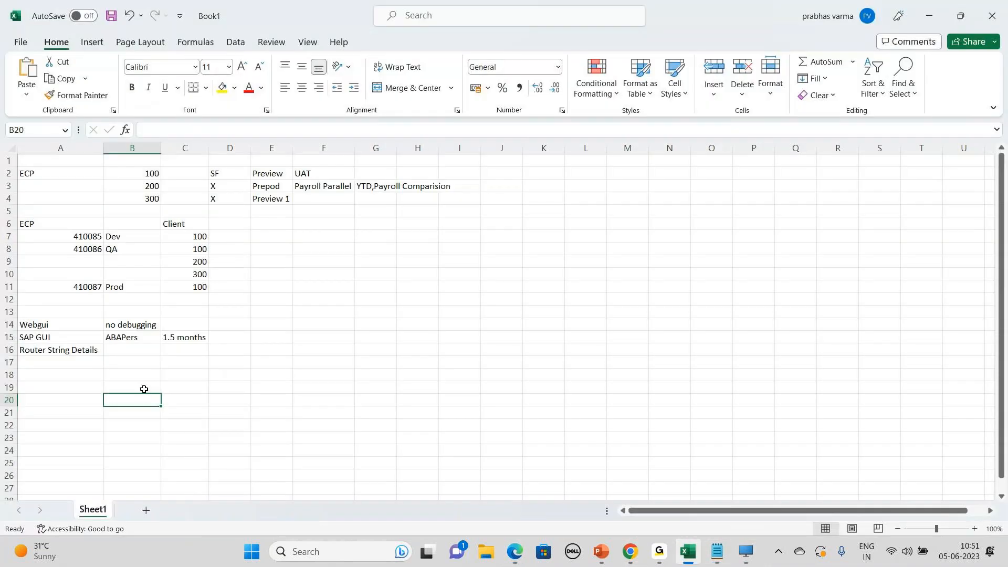
Paste /H/66.192.5.231/S/3299/H/payroll41.sapsf.com/S/3299 into B19 and widen column B to fit
{"action": "left_click", "coordinate": [144, 389]}
{"action": "key", "text": "ctrl+v"}
{"action": "left_click_drag", "start_coordinate": [163, 146], "coordinate": [301, 162]}
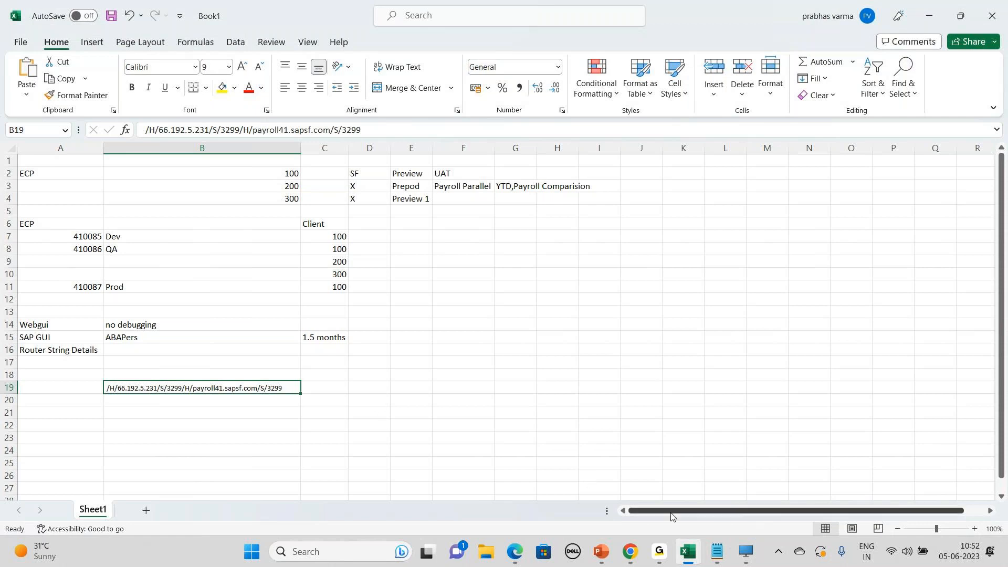
Fill the new entry with the copied SAProuter string and application server vaciP85
{"action": "left_click", "coordinate": [745, 551]}
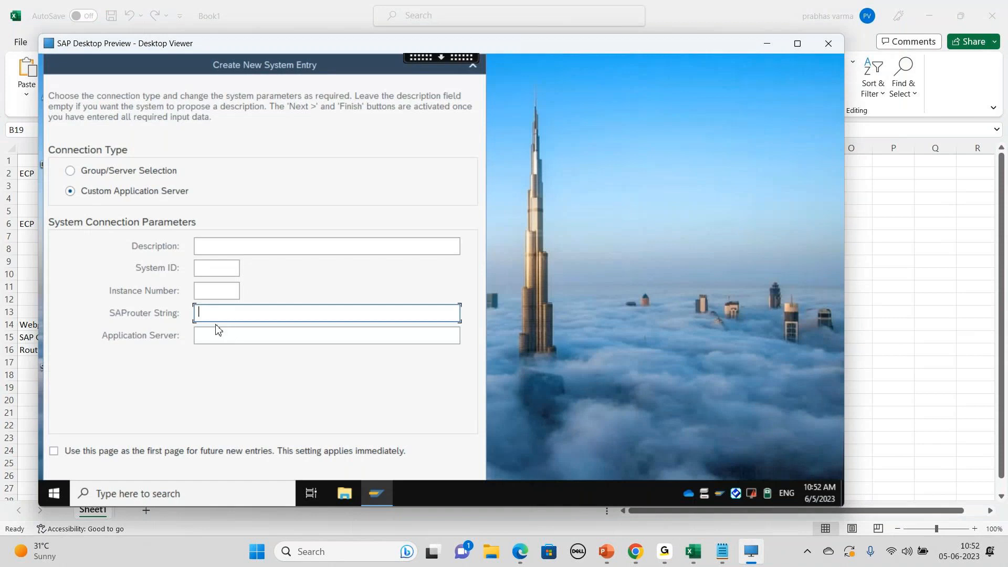
{"action": "key", "text": "ctrl+v"}
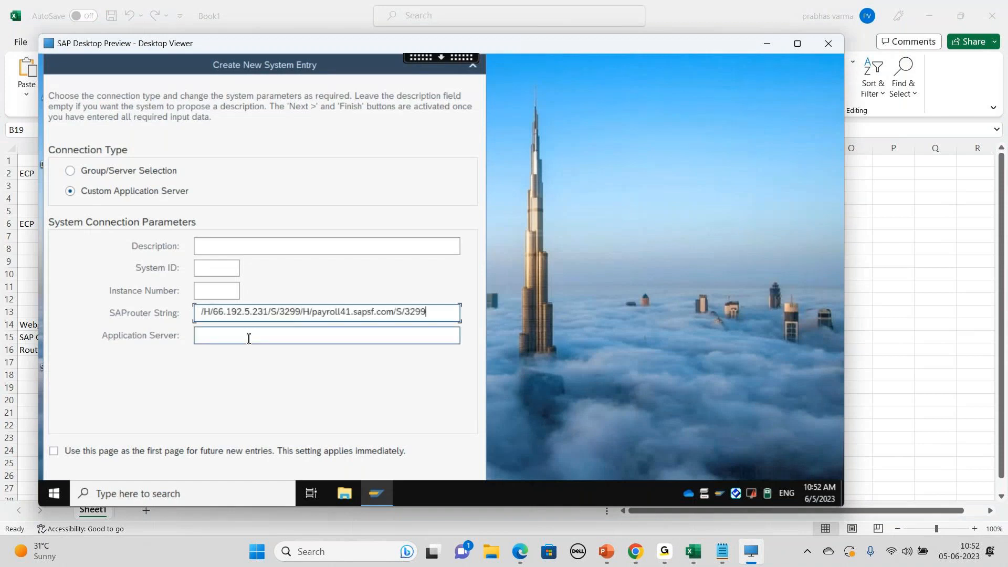
{"action": "left_click", "coordinate": [249, 337]}
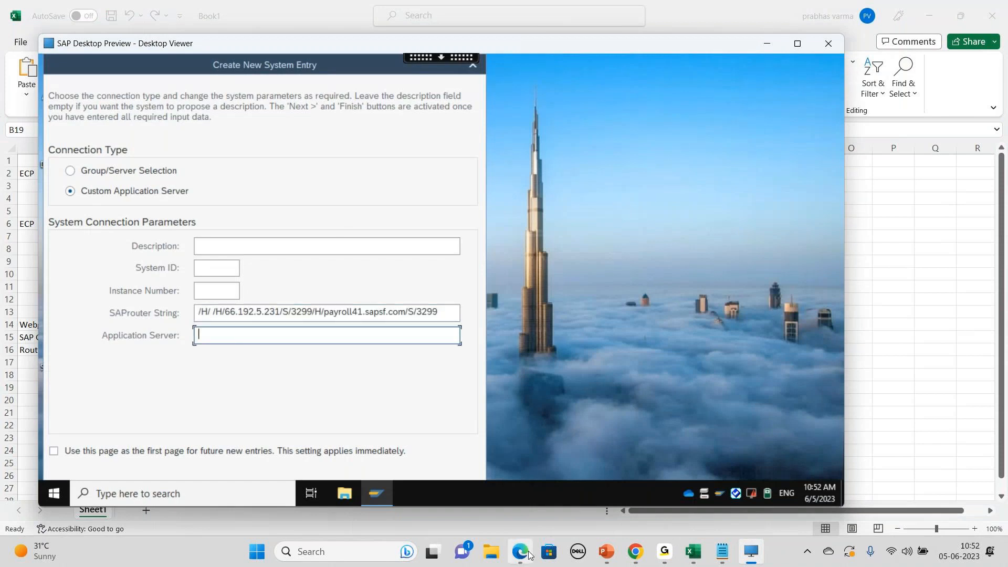
{"action": "left_click", "coordinate": [528, 554]}
{"action": "left_click_drag", "start_coordinate": [541, 346], "coordinate": [511, 346]}
{"action": "key", "text": "ctrl+c"}
{"action": "key", "text": "alt+Tab"}
{"action": "key", "text": "ctrl+v"}
Enter instance number 00 and system ID P85, finish the entry, and attempt the logon
{"action": "left_click", "coordinate": [210, 290]}
{"action": "type", "text": "00"}
{"action": "left_click", "coordinate": [234, 271]}
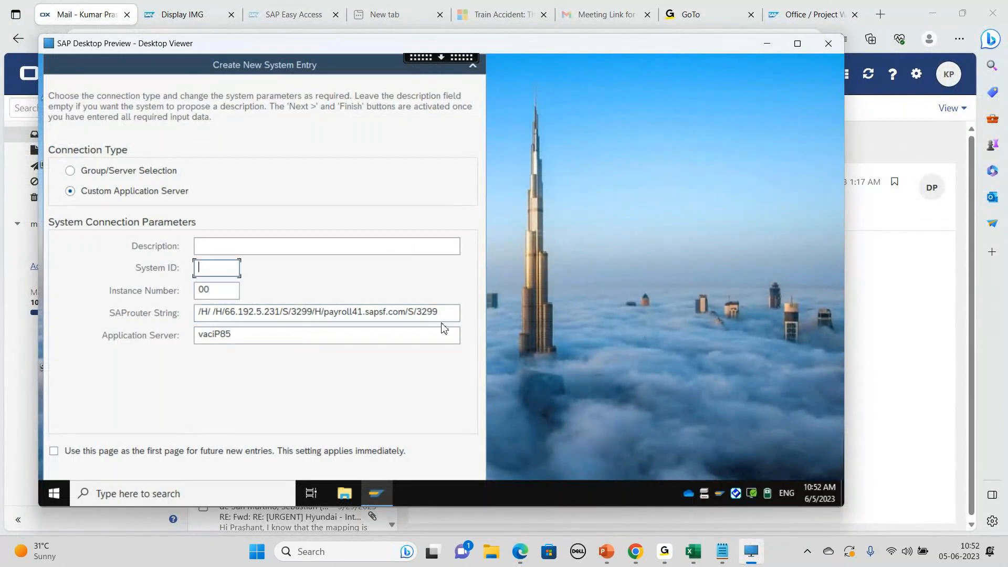
{"action": "key", "text": "alt+Tab"}
{"action": "double_click", "coordinate": [480, 313]}
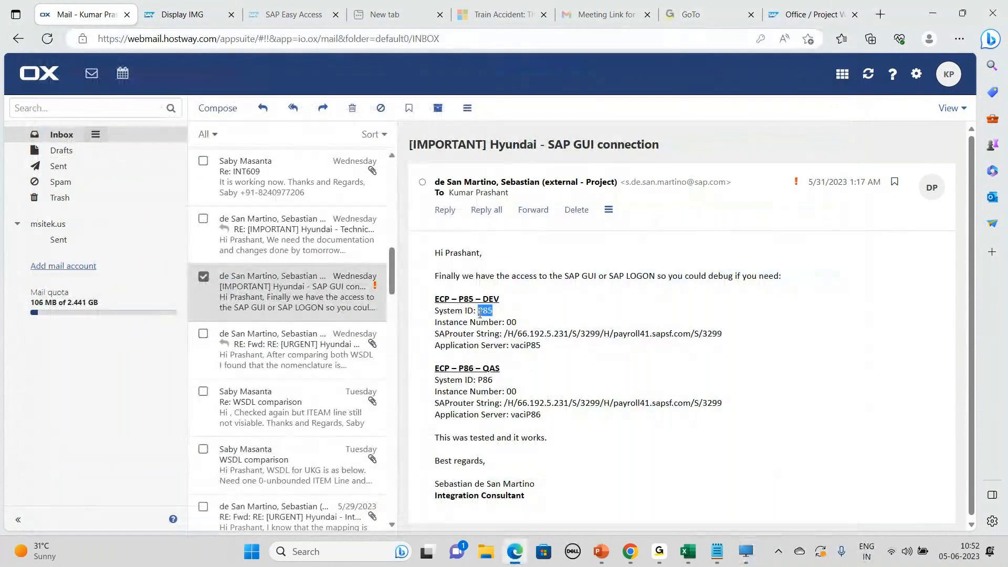
{"action": "key", "text": "alt+Tab"}
{"action": "key", "text": "ctrl+v"}
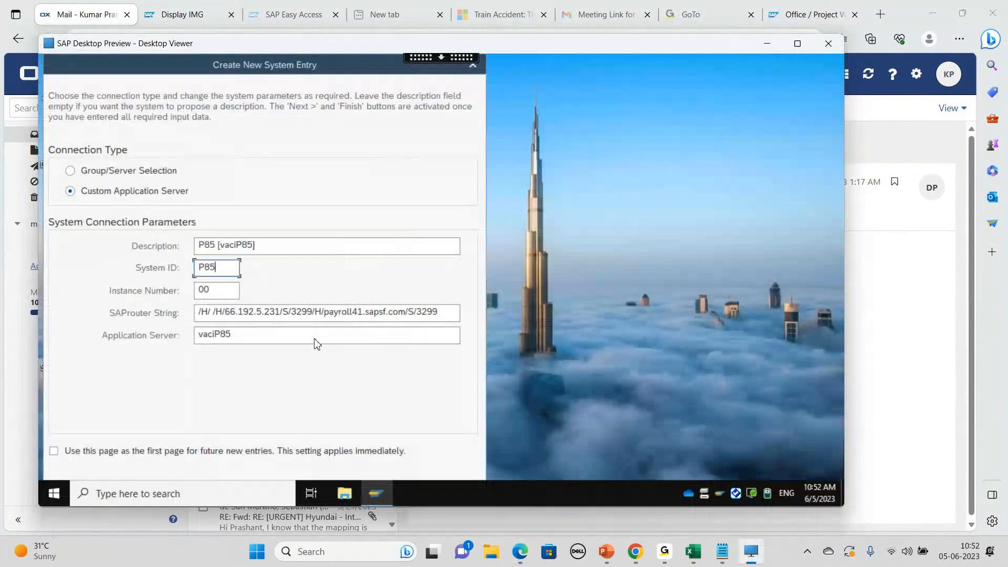
{"action": "key", "text": "Return"}
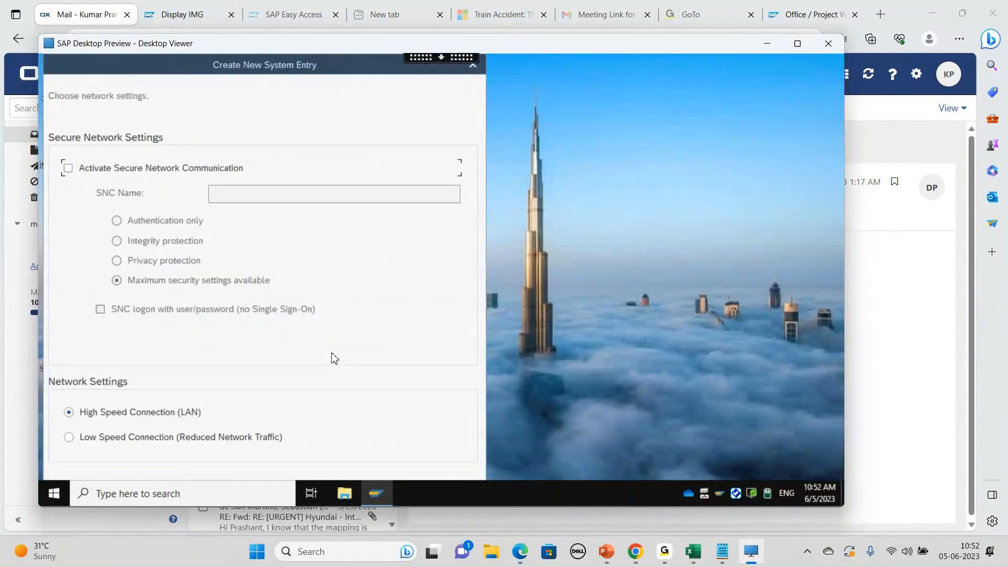
{"action": "key", "text": "Return"}
{"action": "key", "text": "Return"}
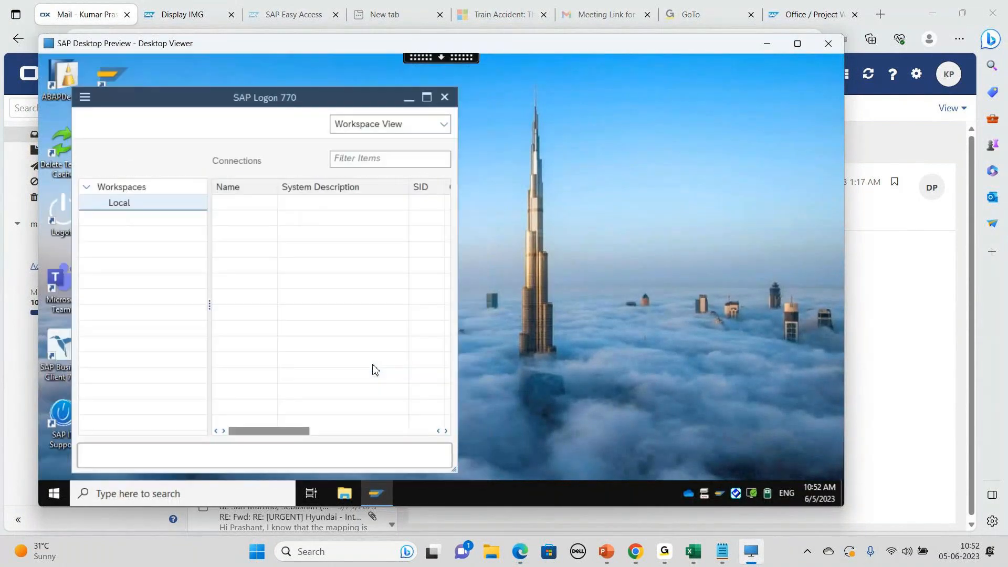
{"action": "key", "text": "Return"}
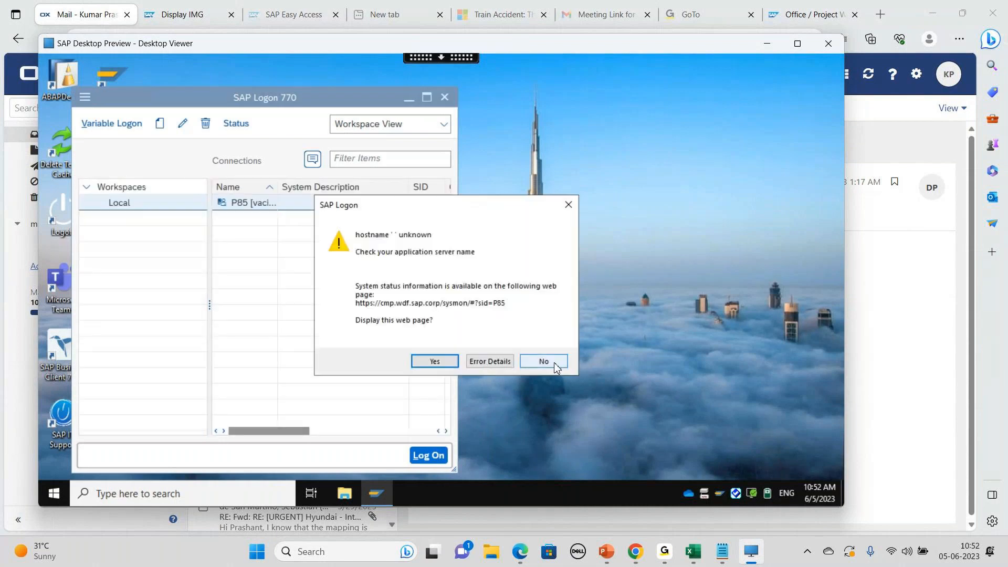
Dismiss the error and review the P85 entry's application server, instance and SAProuter values
{"action": "left_click", "coordinate": [545, 361]}
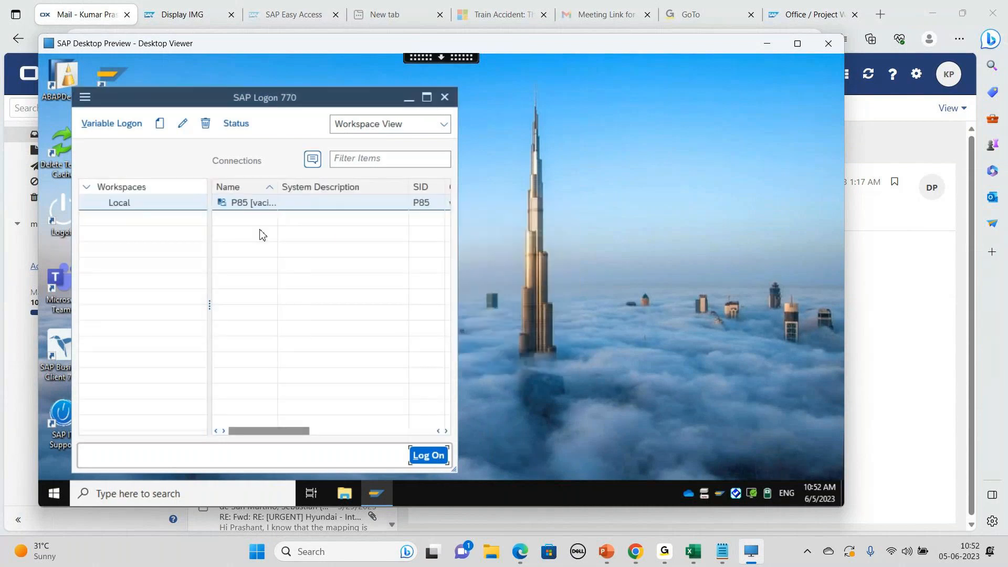
{"action": "left_click", "coordinate": [184, 125]}
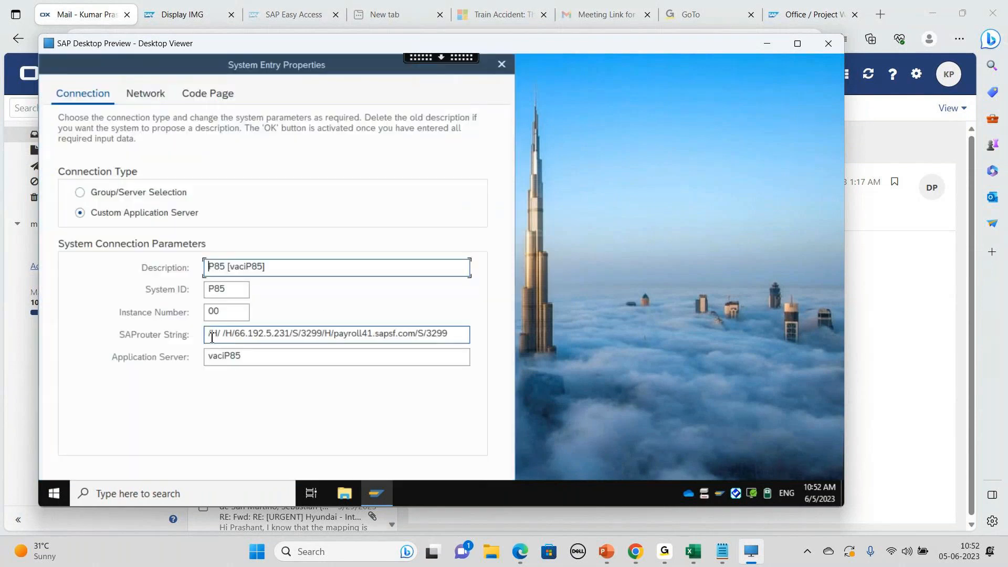
{"action": "left_click", "coordinate": [210, 356]}
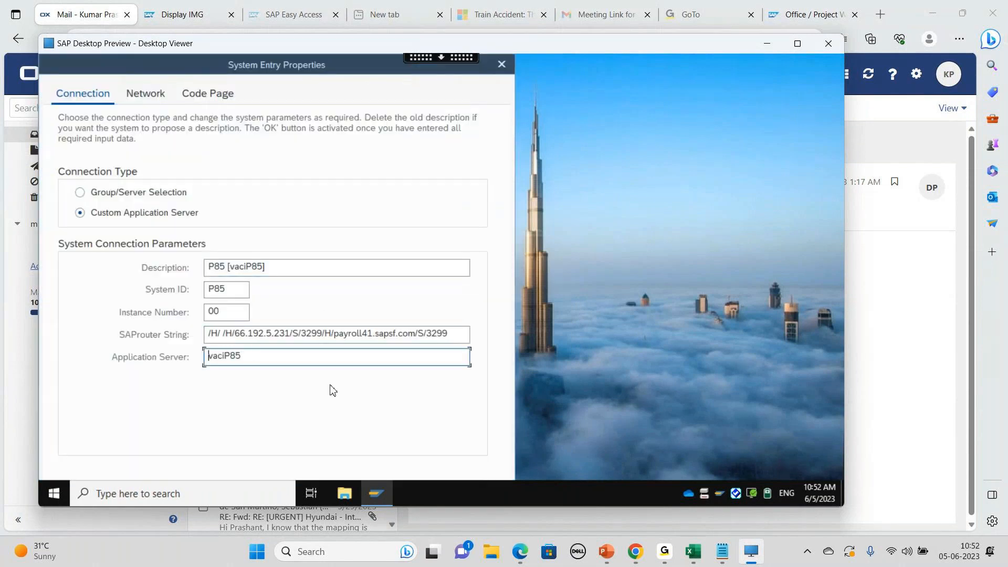
{"action": "left_click", "coordinate": [234, 314]}
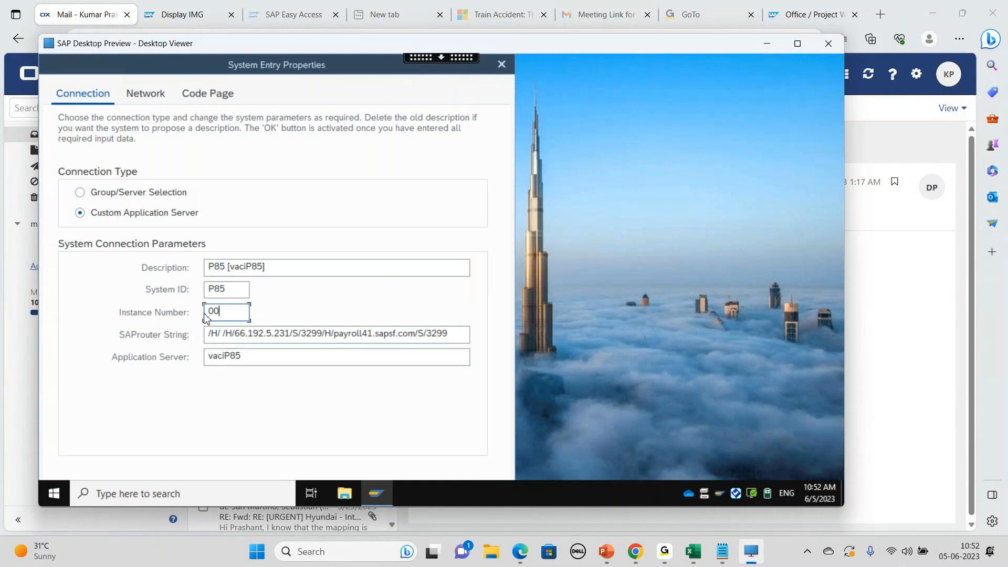
{"action": "left_click", "coordinate": [208, 338]}
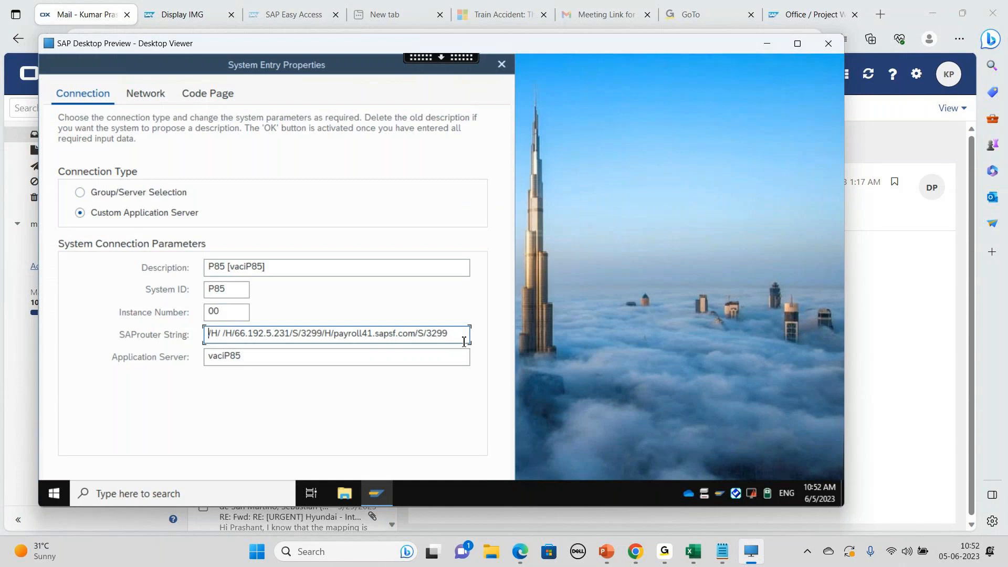
{"action": "key", "text": "Escape"}
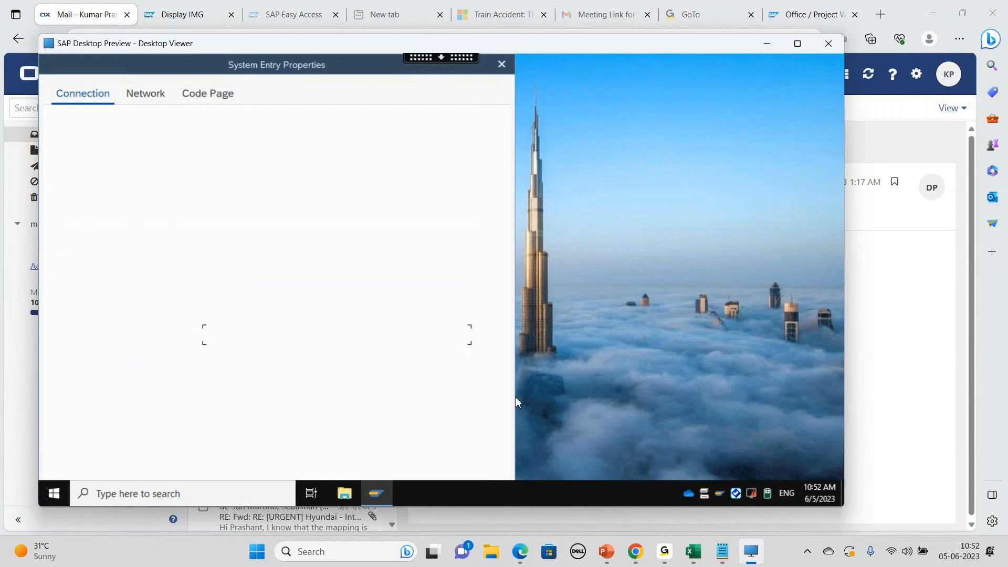
Retry the P85 logon, dismiss the hostname-unknown error, and widen the Name column
{"action": "left_click", "coordinate": [441, 455]}
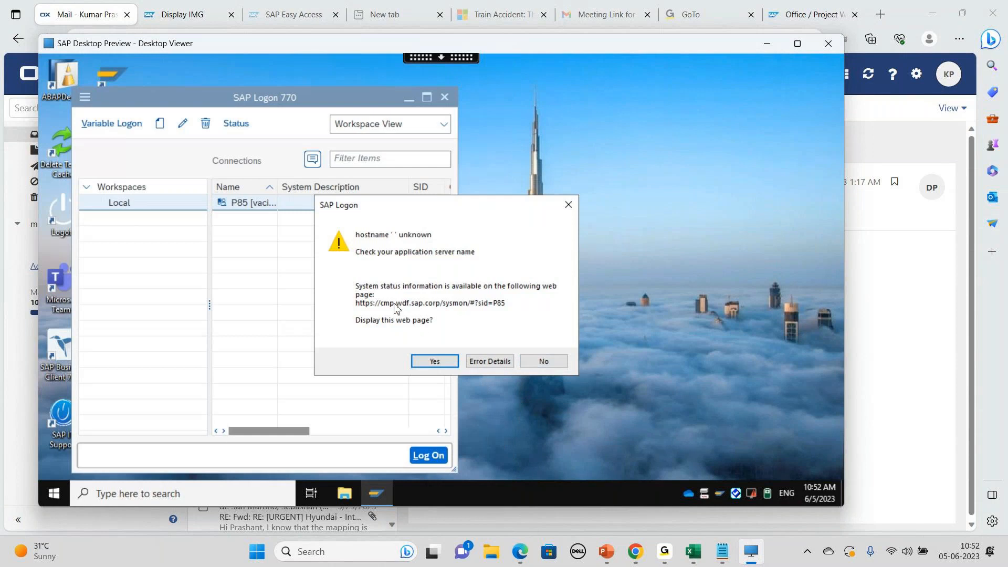
{"action": "left_click", "coordinate": [546, 361]}
{"action": "left_click_drag", "start_coordinate": [278, 190], "coordinate": [343, 204]}
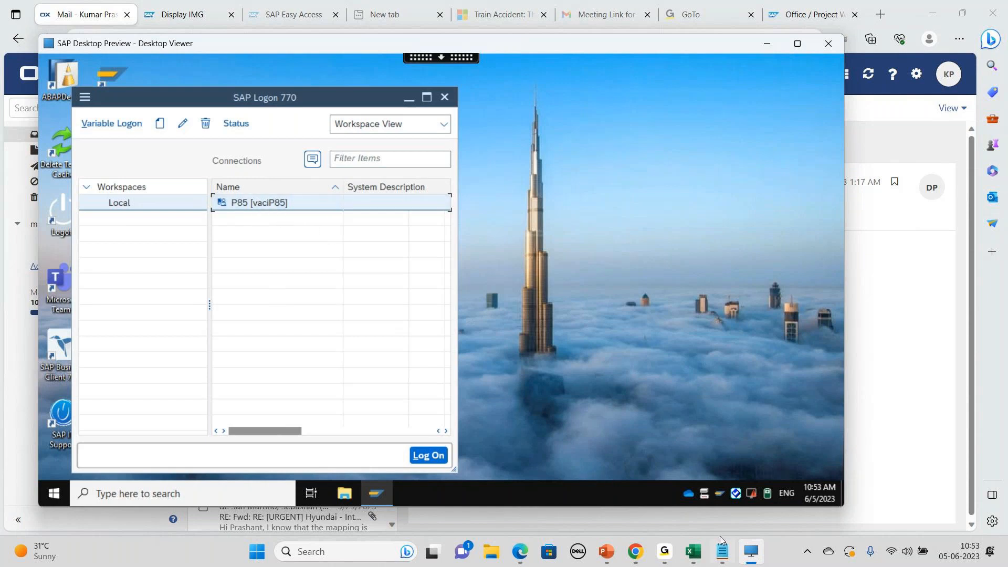
Minimize the SAP Desktop Viewer and return to the Employee Central Payroll setup slide show
{"action": "left_click", "coordinate": [767, 44]}
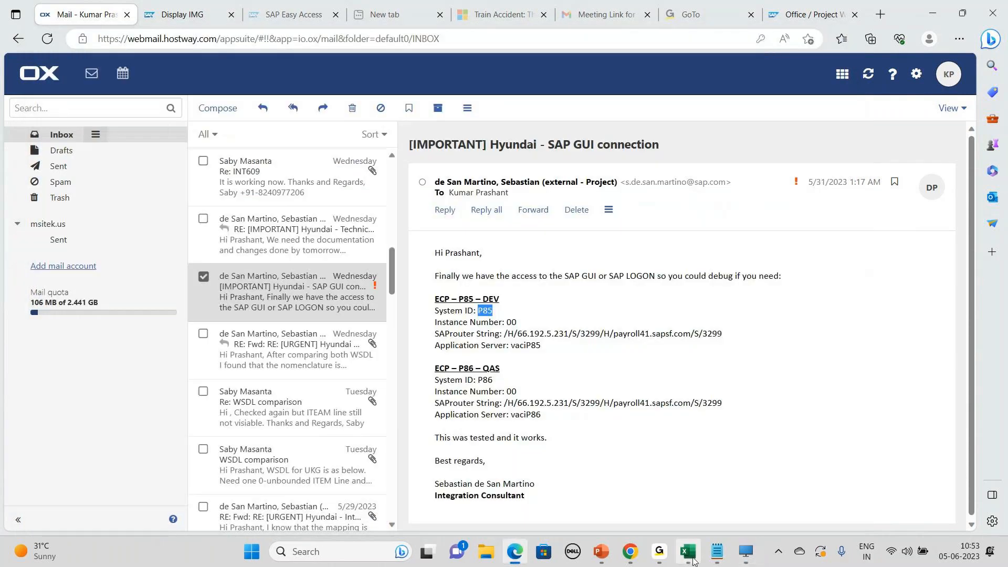
{"action": "mouse_move", "coordinate": [609, 558]}
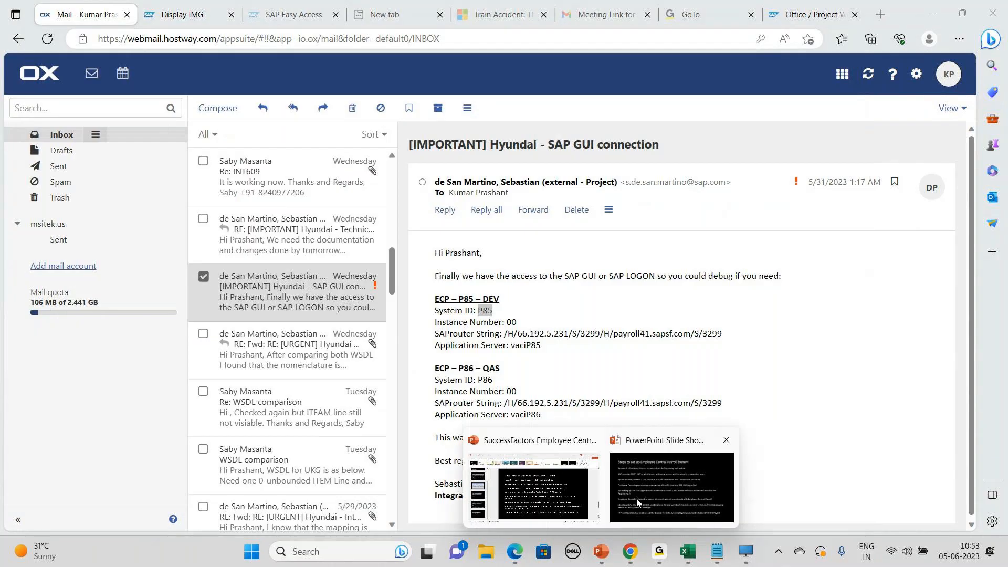
{"action": "left_click", "coordinate": [637, 499]}
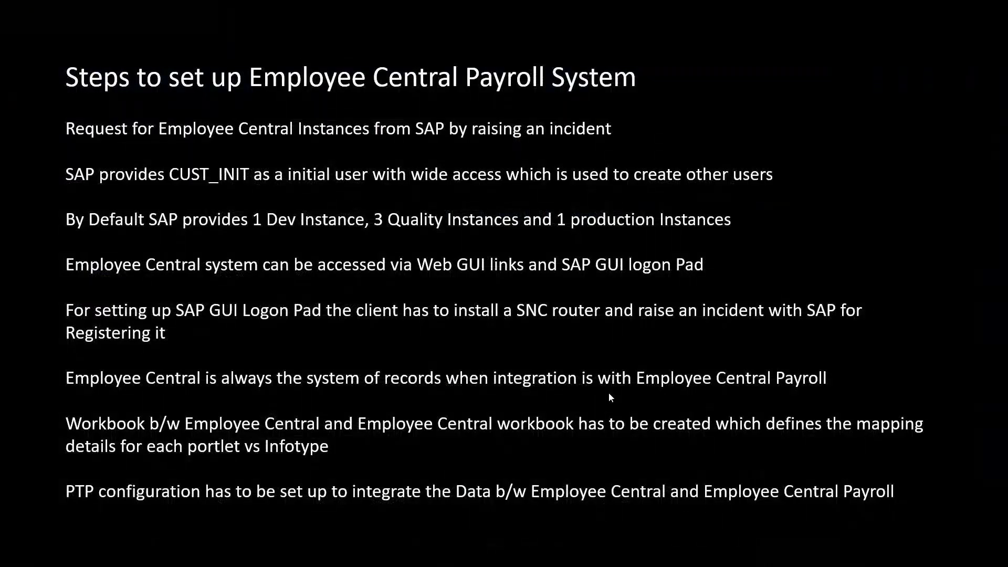
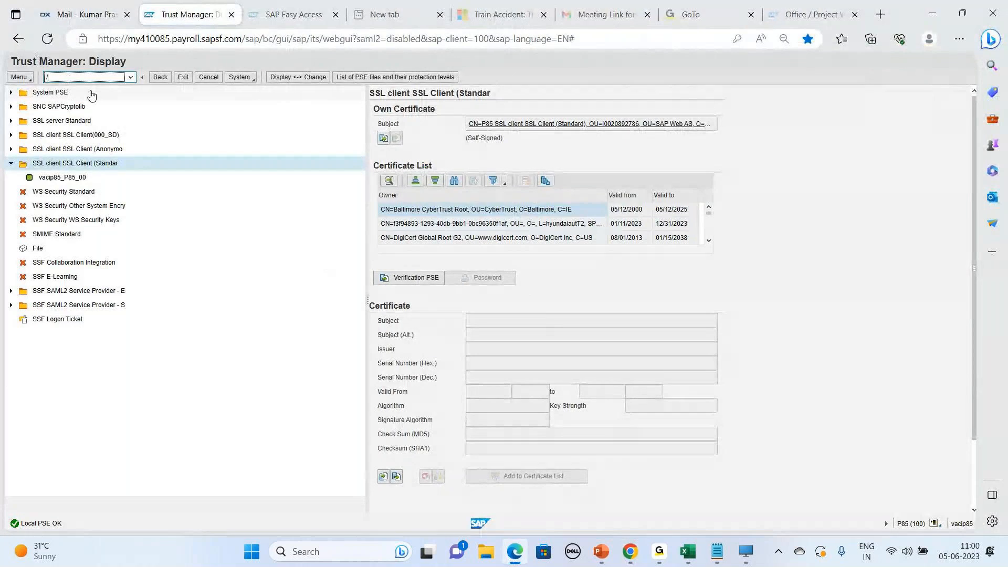
Leave Trust Manager and go to the ABAP Editor with /nse38
{"action": "key", "text": "BackSpace"}
{"action": "type", "text": "nse3"}
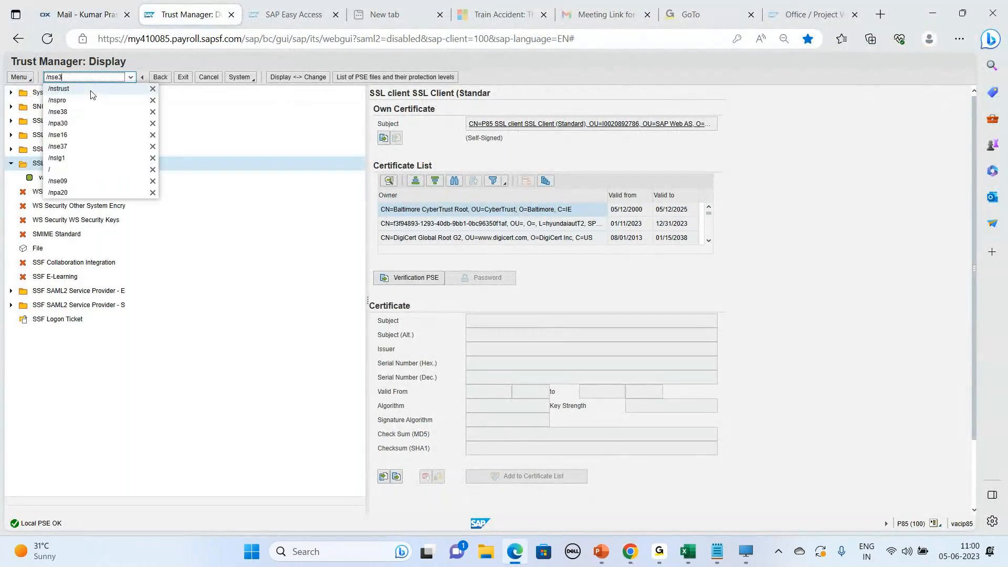
{"action": "type", "text": "8"}
{"action": "key", "text": "Return"}
Enter RP_HRSFEC_PTP_CONFIGURATION as the program, copied from the setup-steps slide
{"action": "type", "text": "rp"}
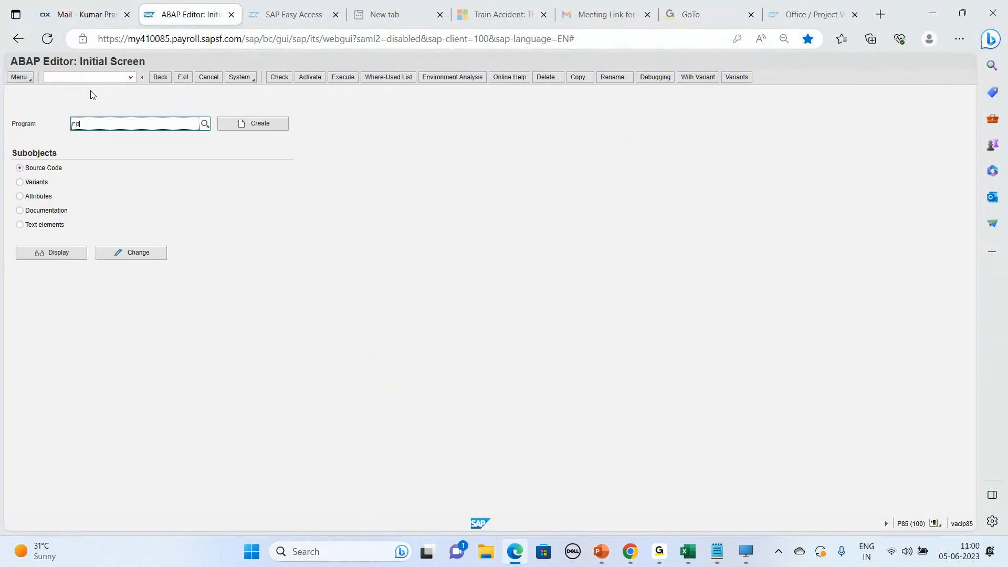
{"action": "type", "text": "*repl*config*"}
{"action": "left_click", "coordinate": [601, 553]}
{"action": "double_click", "coordinate": [610, 364]}
{"action": "key", "text": "ctrl+c"}
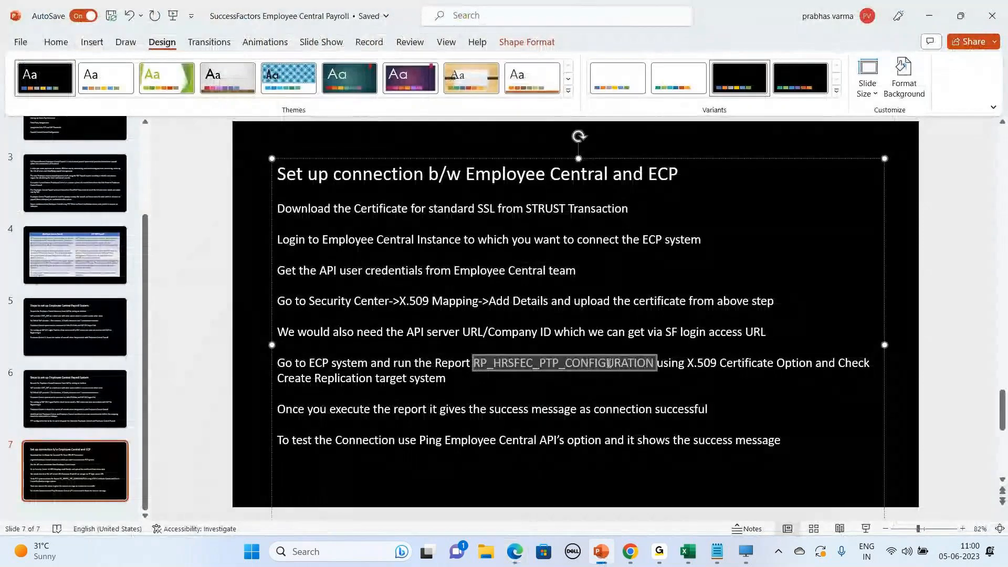
{"action": "key", "text": "alt+Tab"}
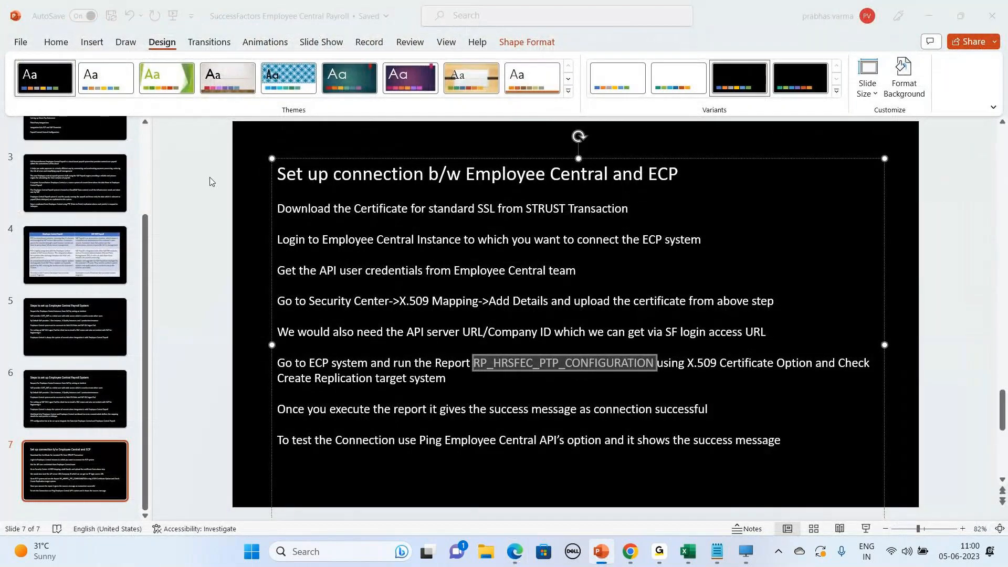
{"action": "key", "text": "ctrl+v"}
Run the report and browse the API Server URL value list, selecting hcm22preview.sapsf.com
{"action": "left_click", "coordinate": [347, 79]}
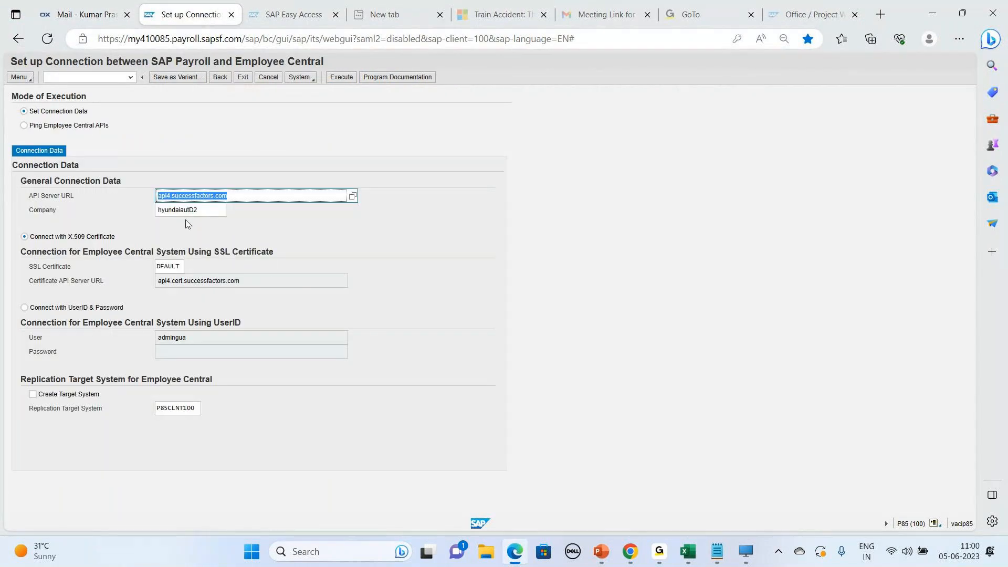
{"action": "left_click", "coordinate": [252, 198]}
{"action": "key", "text": "ctrl+a"}
{"action": "key", "text": "F4"}
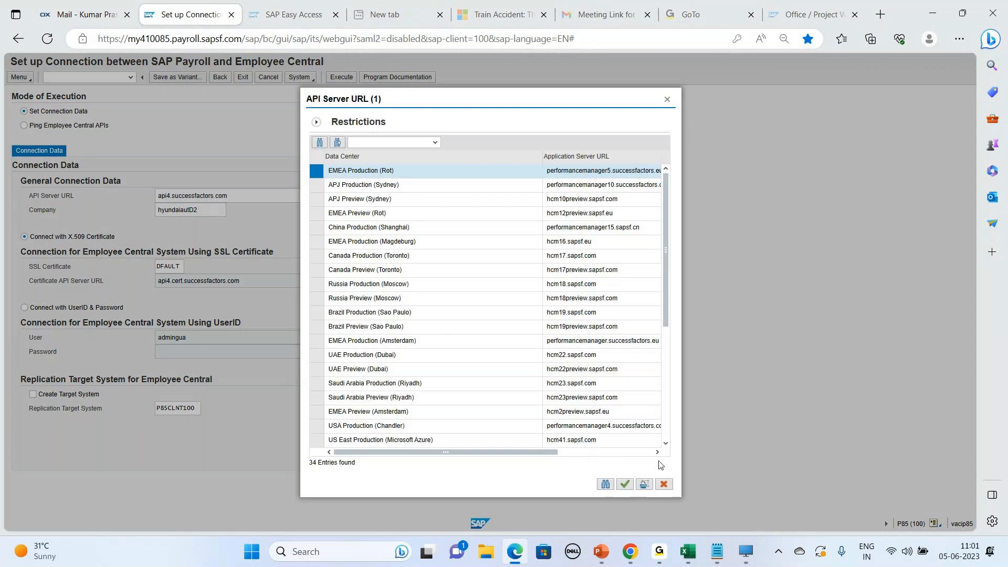
{"action": "left_click_drag", "start_coordinate": [368, 453], "coordinate": [522, 455]}
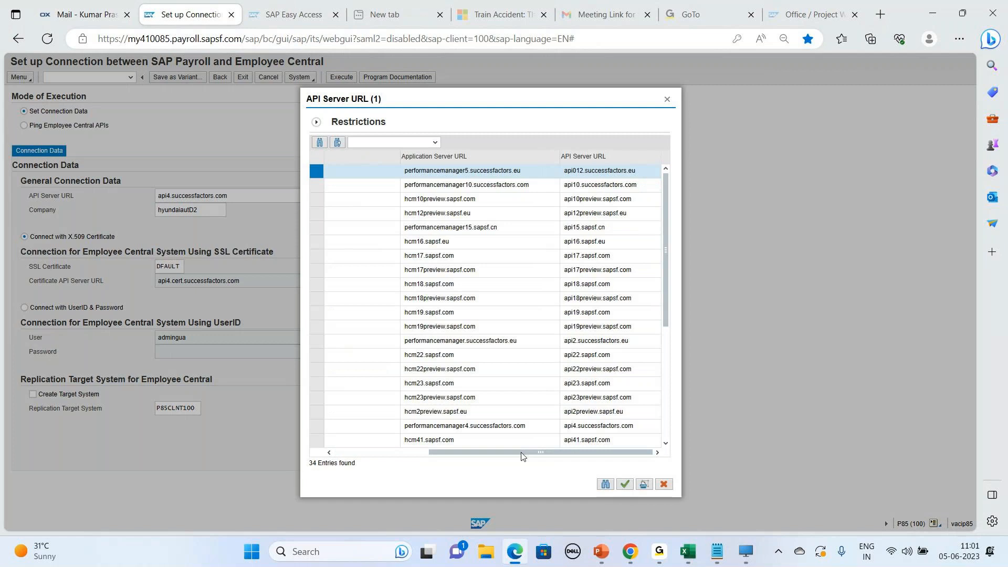
{"action": "left_click", "coordinate": [412, 374]}
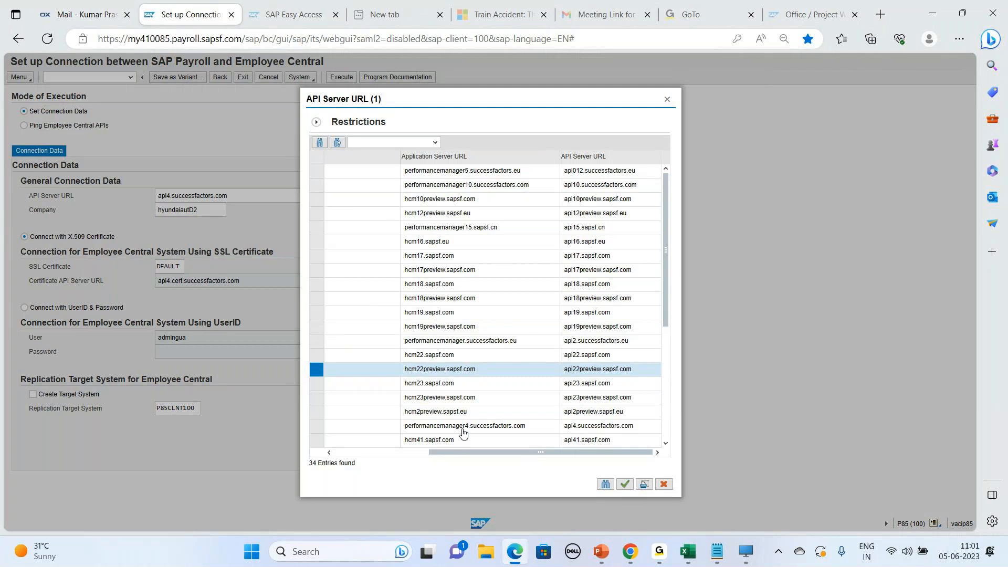
Scroll the data-center list, then cancel it twice without taking a value
{"action": "scroll", "coordinate": [463, 432], "scroll_direction": "down", "scroll_amount": 3}
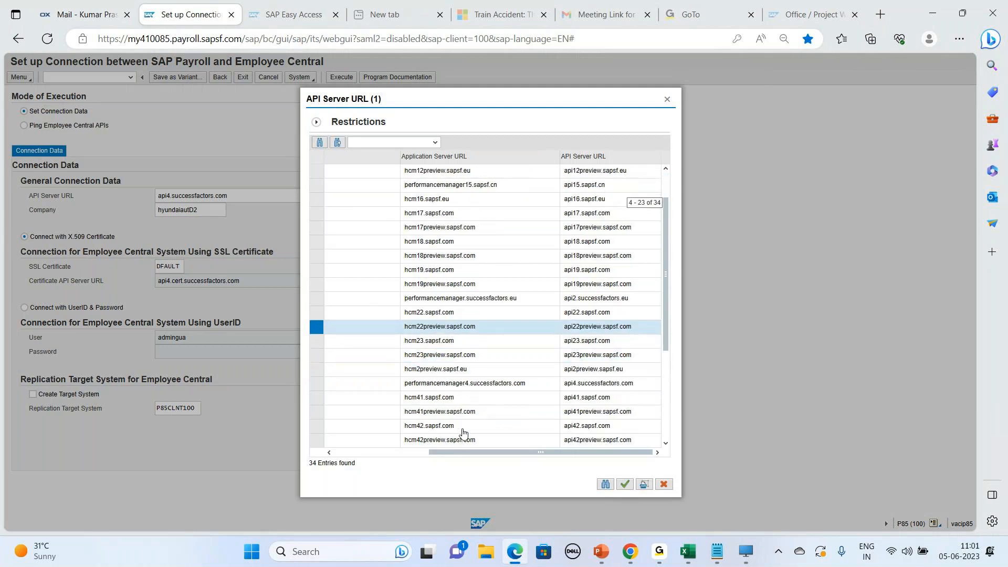
{"action": "scroll", "coordinate": [463, 433], "scroll_direction": "down", "scroll_amount": 2}
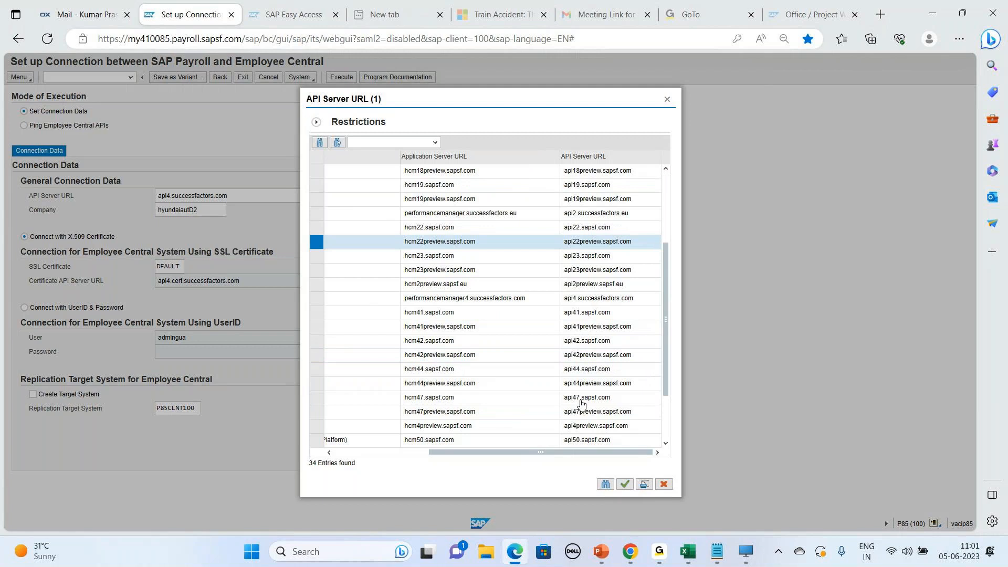
{"action": "left_click", "coordinate": [664, 484]}
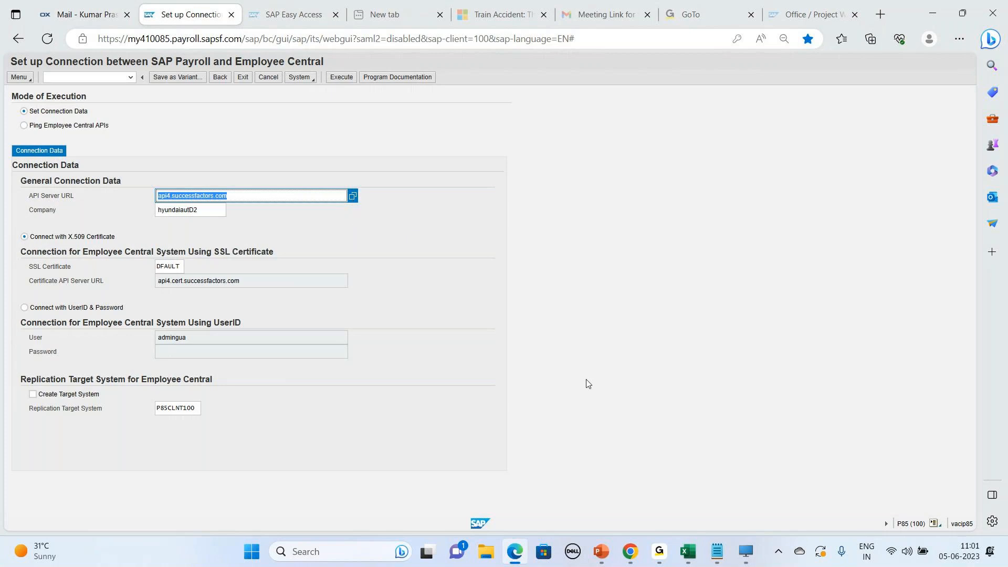
{"action": "key", "text": "F4"}
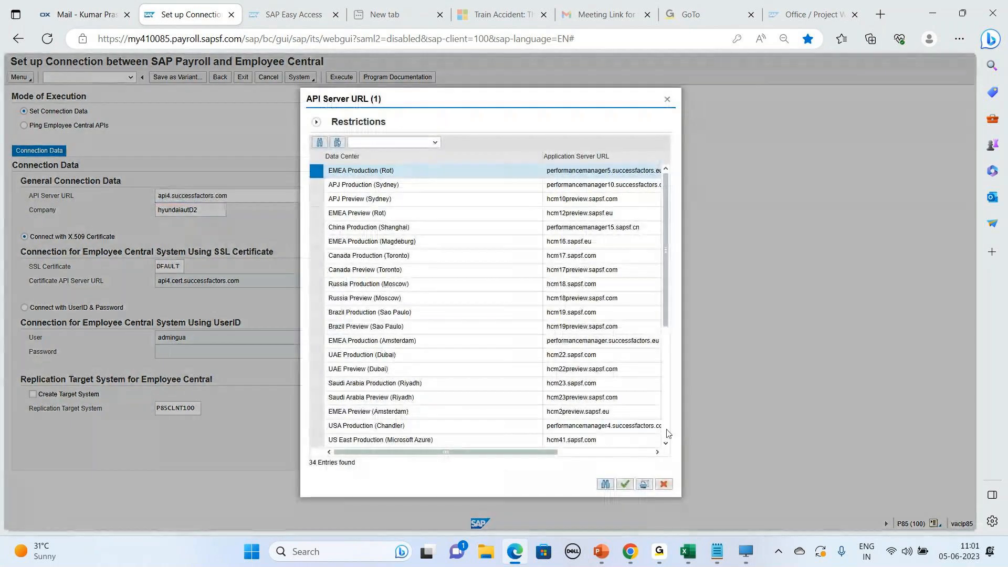
{"action": "left_click", "coordinate": [666, 431]}
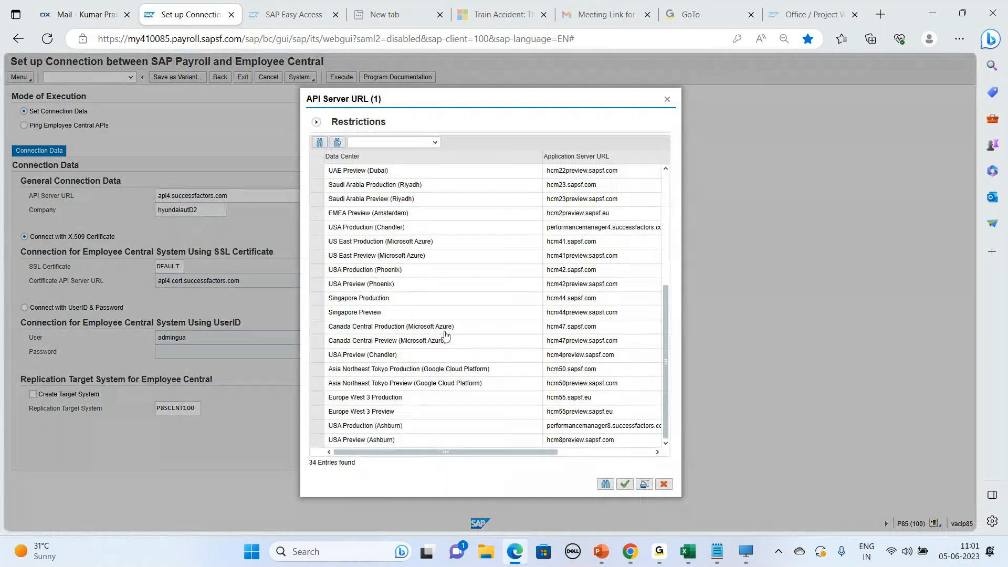
{"action": "left_click", "coordinate": [664, 484]}
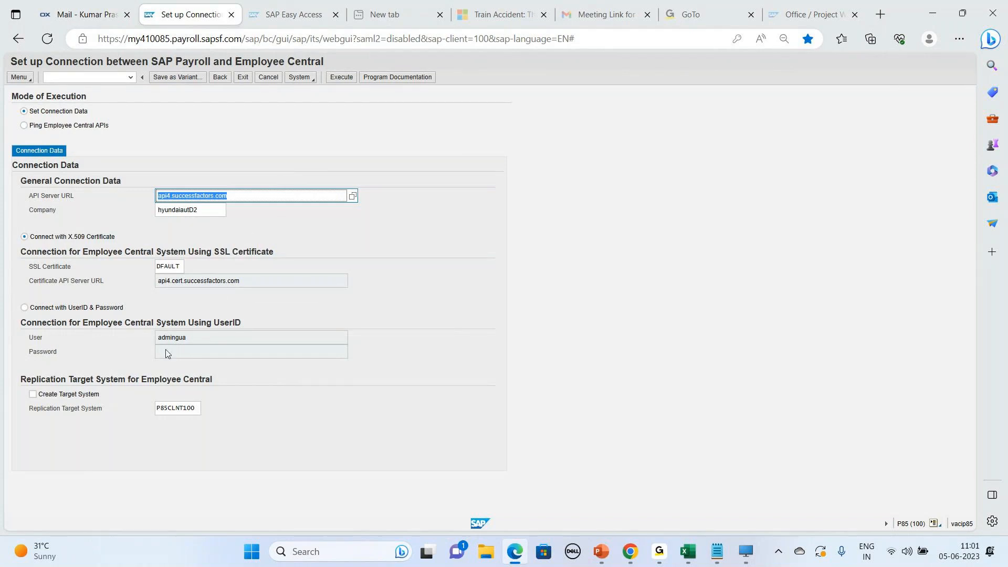
Focus the User field, then the API Server URL field holding api4.successfactors.com
{"action": "left_click", "coordinate": [194, 341]}
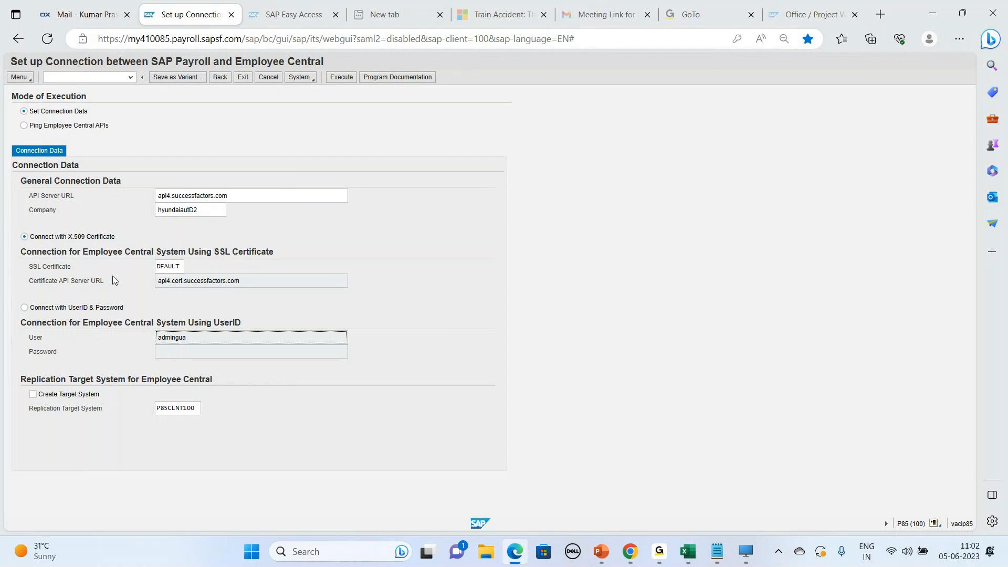
{"action": "left_click", "coordinate": [263, 197]}
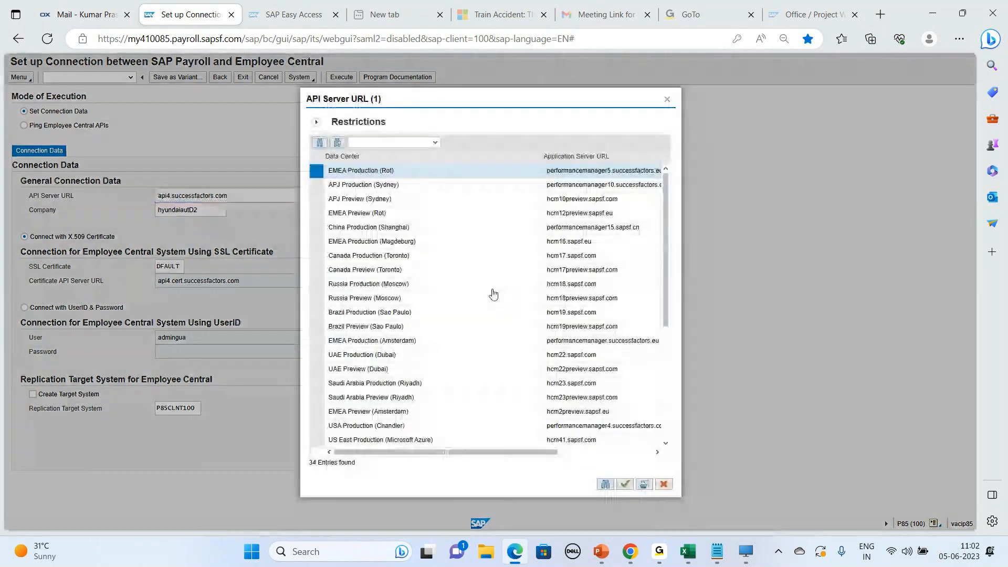
Scroll the list sideways, highlight hcm22preview.sapsf.com, then cancel, keeping api4.successfactors.com
{"action": "left_click", "coordinate": [601, 453]}
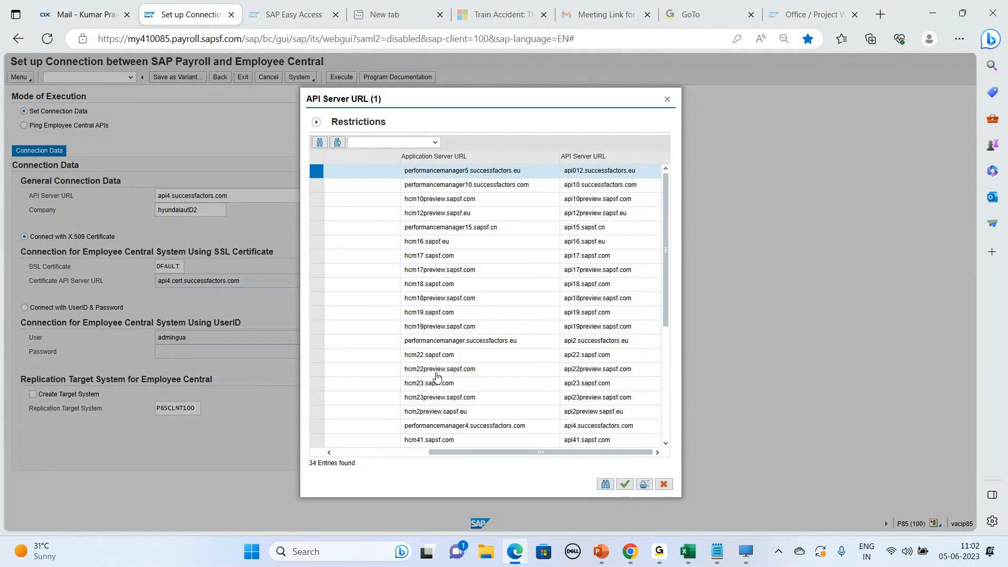
{"action": "left_click", "coordinate": [437, 373]}
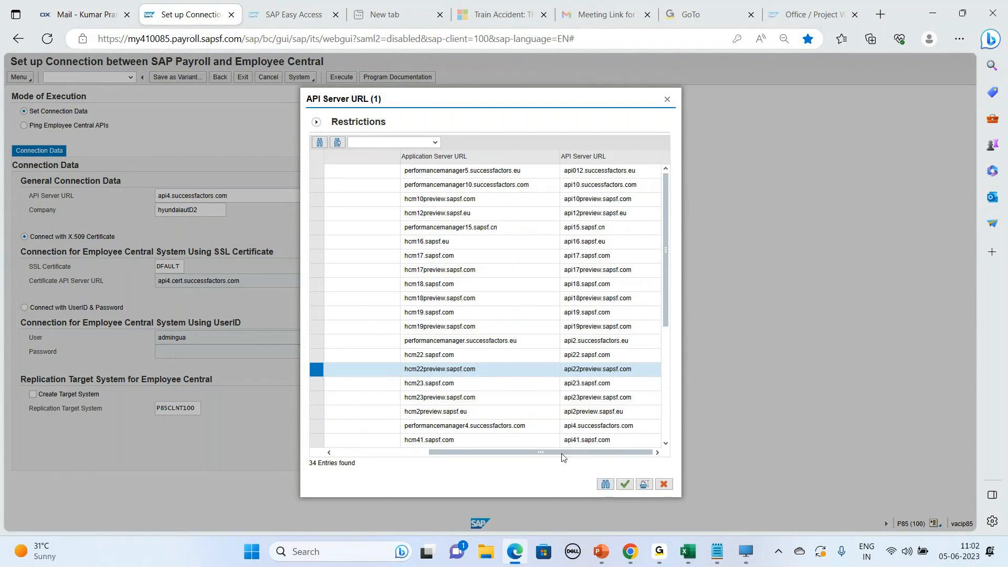
{"action": "left_click", "coordinate": [395, 457]}
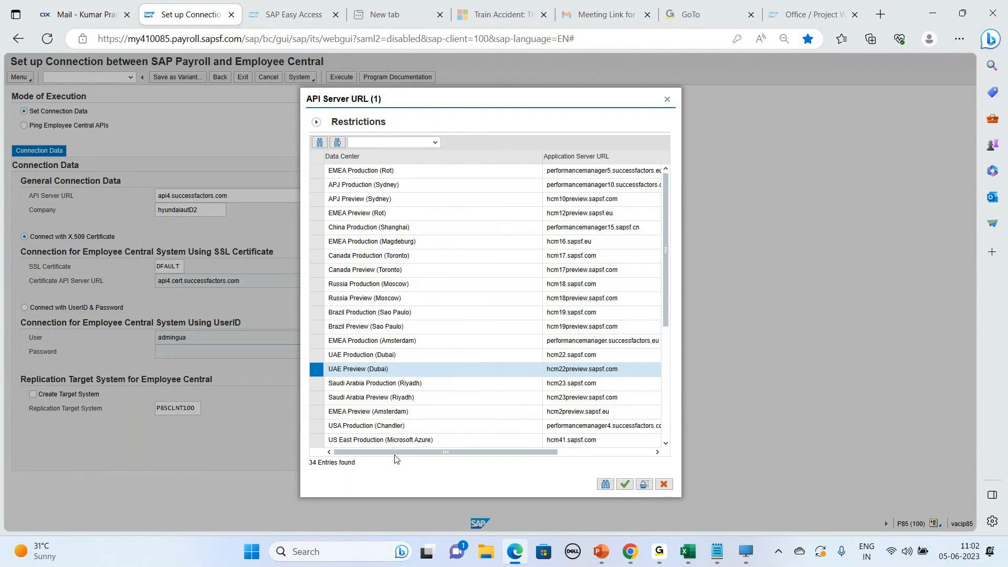
{"action": "left_click_drag", "start_coordinate": [395, 458], "coordinate": [583, 480]}
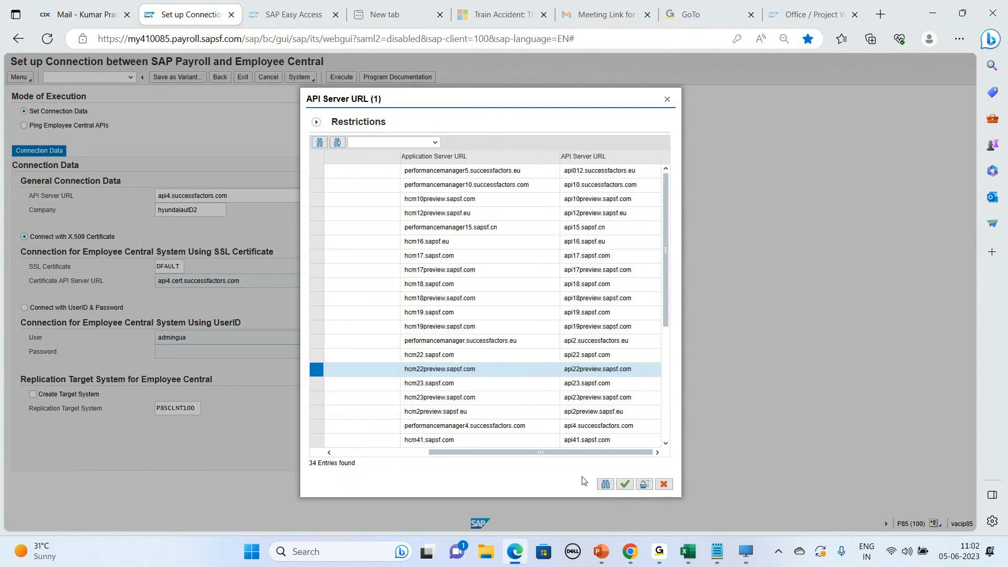
{"action": "left_click", "coordinate": [665, 484]}
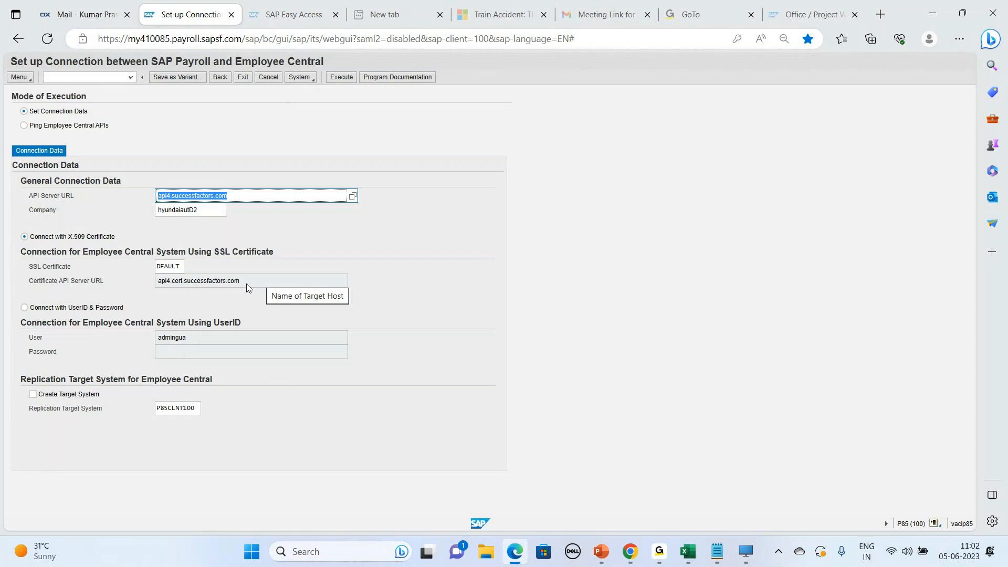
Check the STRUST note on the slide, highlight the certificate API server URL, and switch to SAP Easy Access
{"action": "left_click", "coordinate": [169, 266]}
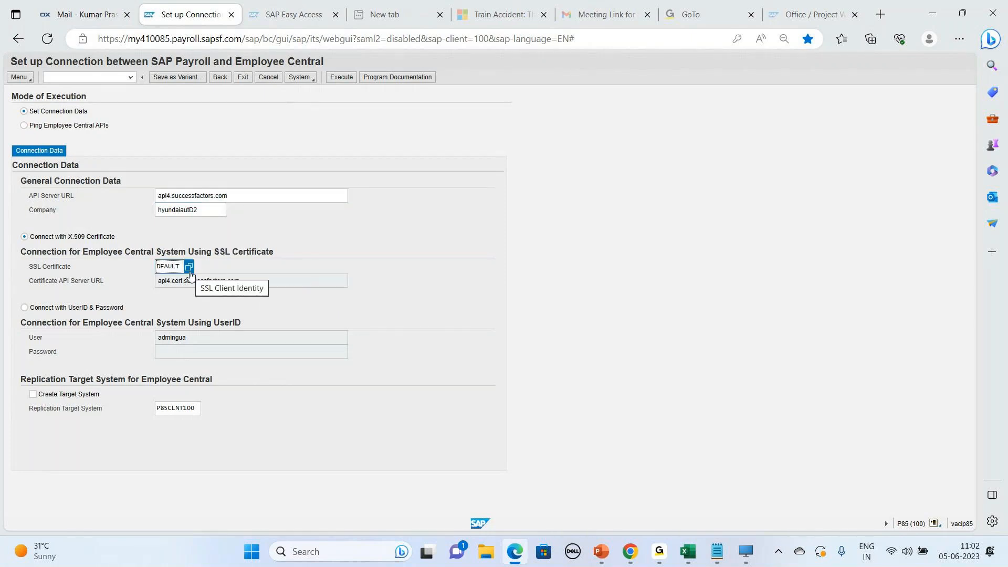
{"action": "left_click", "coordinate": [608, 561]}
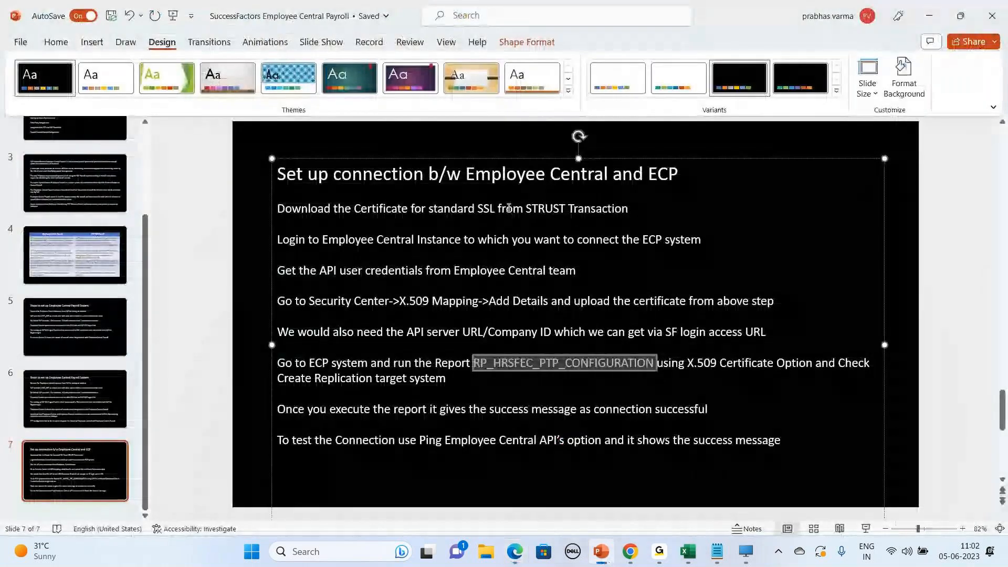
{"action": "left_click_drag", "start_coordinate": [525, 209], "coordinate": [570, 208]}
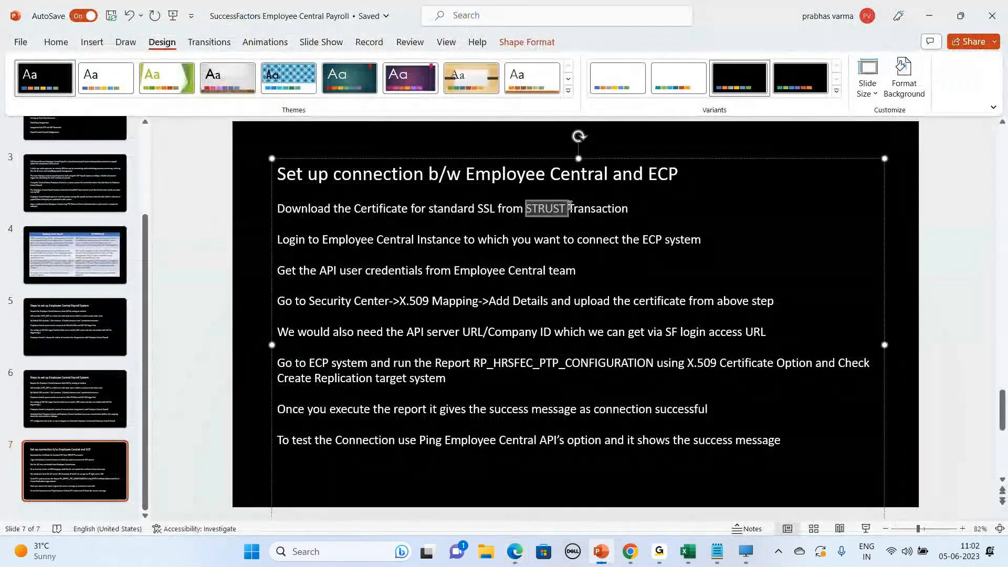
{"action": "left_click", "coordinate": [929, 15]}
{"action": "left_click_drag", "start_coordinate": [246, 281], "coordinate": [146, 281]}
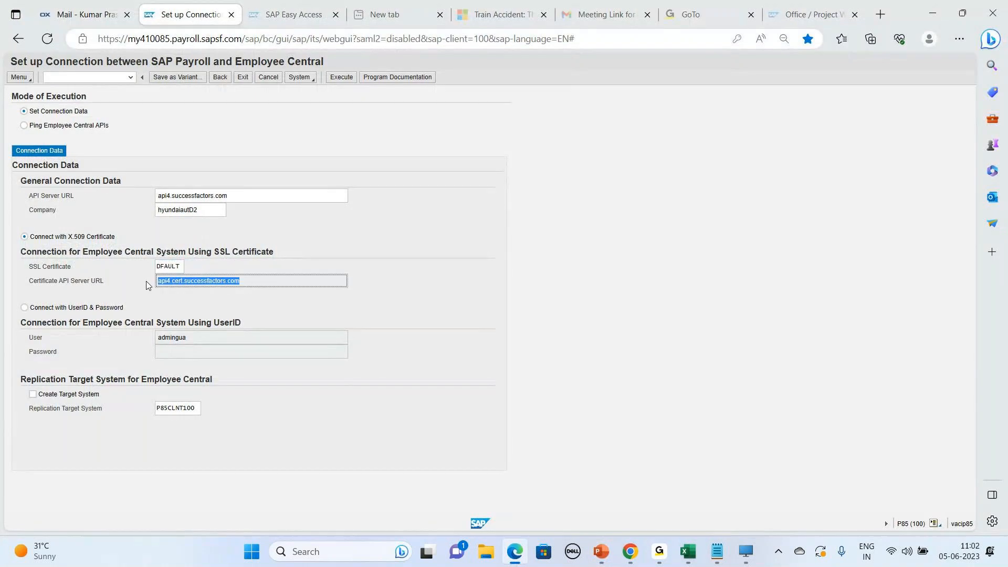
{"action": "left_click", "coordinate": [292, 14]}
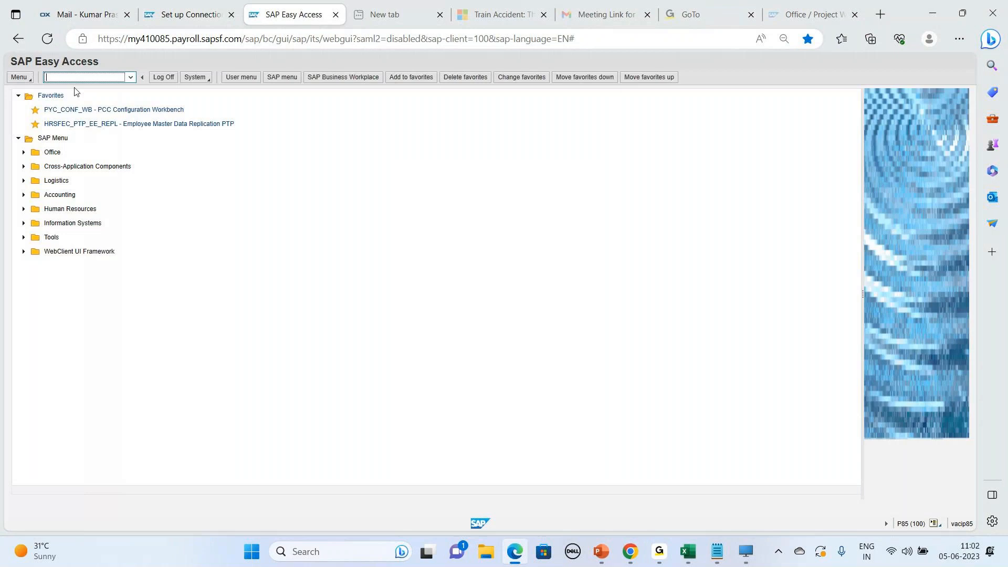
Run STRUST and load the SSL client (Standard) PSE with its Baltimore and DigiCert certificates
{"action": "type", "text": "strust"}
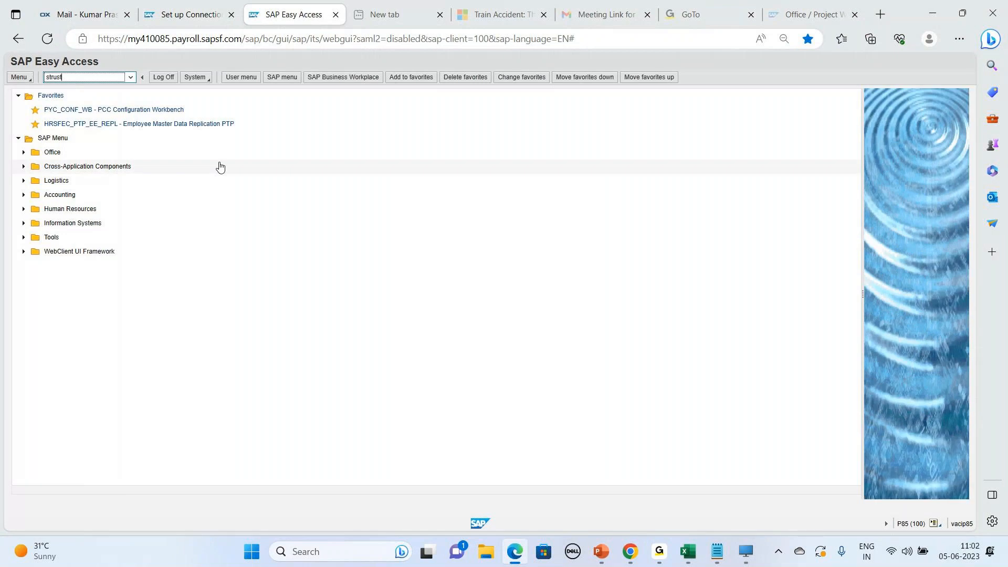
{"action": "key", "text": "Return"}
{"action": "left_click_drag", "start_coordinate": [131, 181], "coordinate": [357, 181]}
{"action": "left_click", "coordinate": [10, 163]}
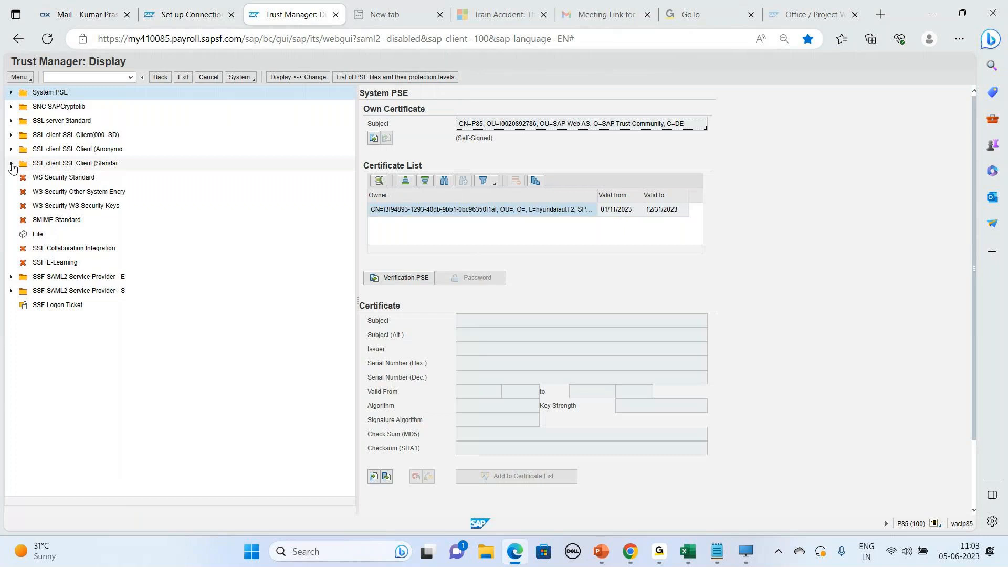
{"action": "double_click", "coordinate": [62, 177]}
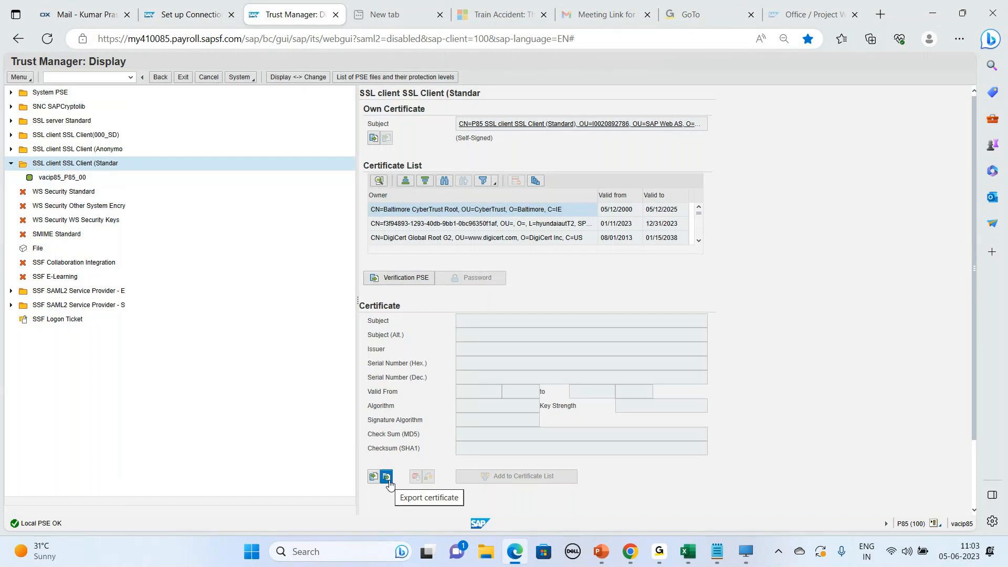
{"action": "mouse_move", "coordinate": [604, 558]}
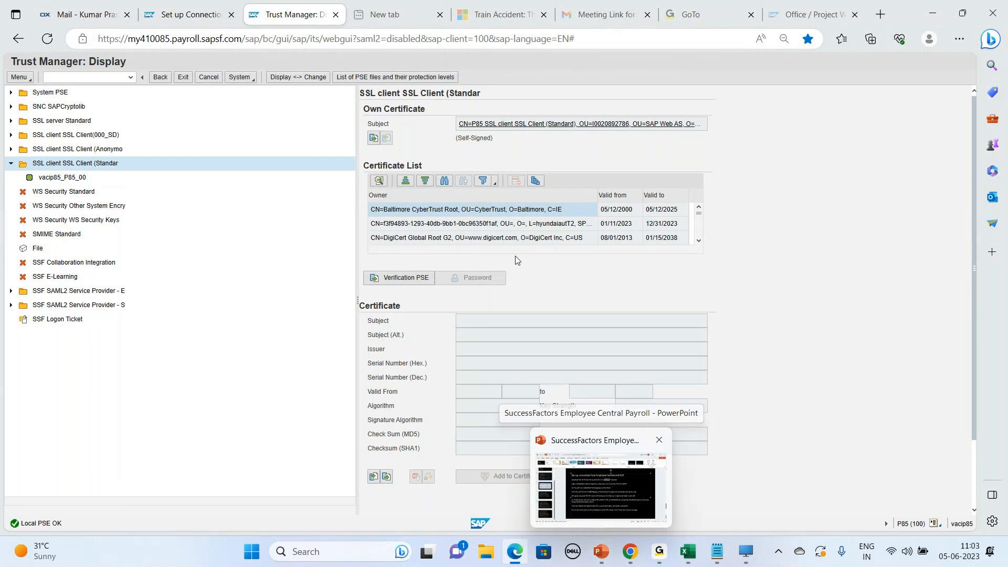
{"action": "left_click", "coordinate": [189, 15]}
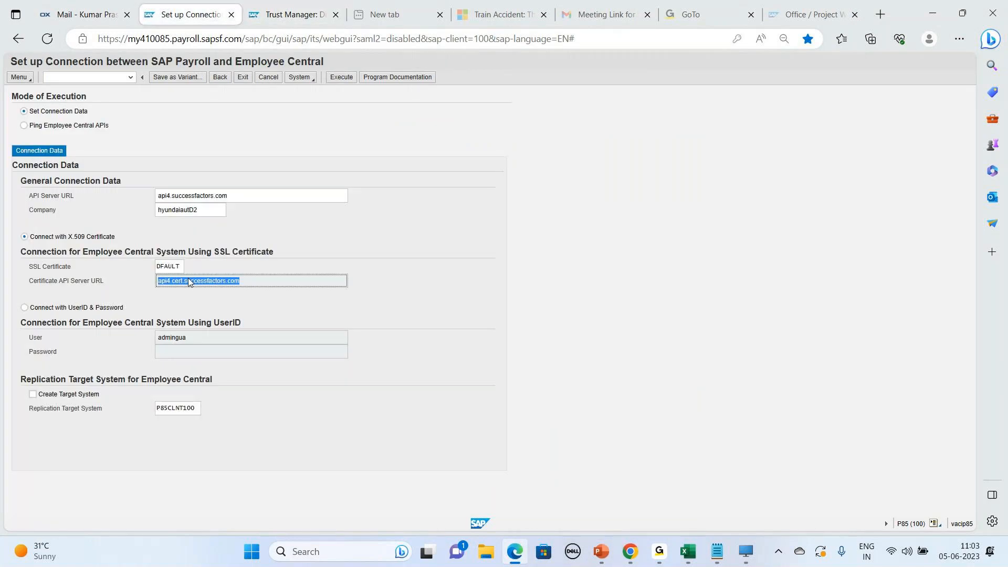
{"action": "left_click", "coordinate": [181, 269]}
{"action": "left_click", "coordinate": [190, 267]}
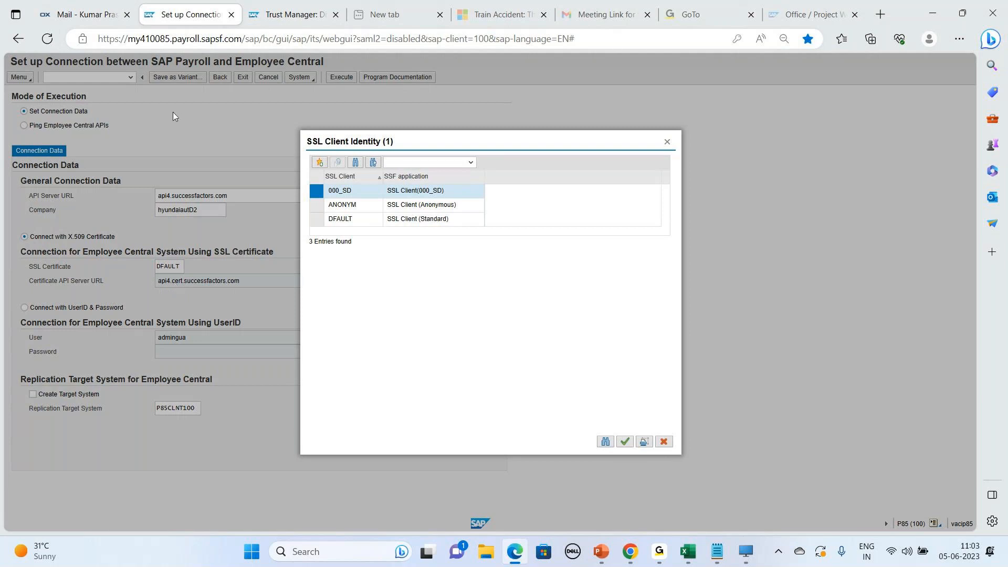
{"action": "left_click", "coordinate": [290, 14]}
{"action": "left_click", "coordinate": [185, 179]}
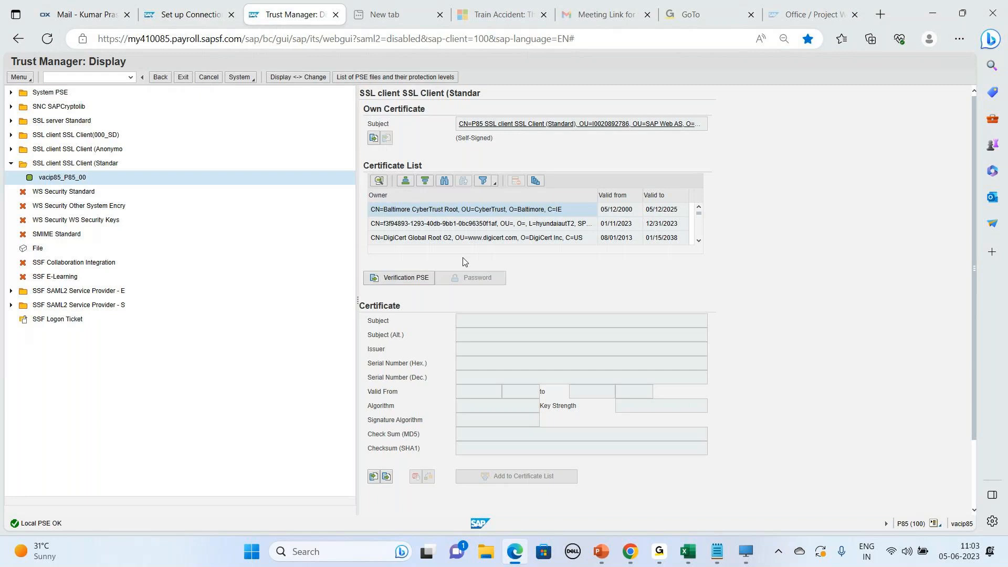
{"action": "left_click", "coordinate": [190, 14]}
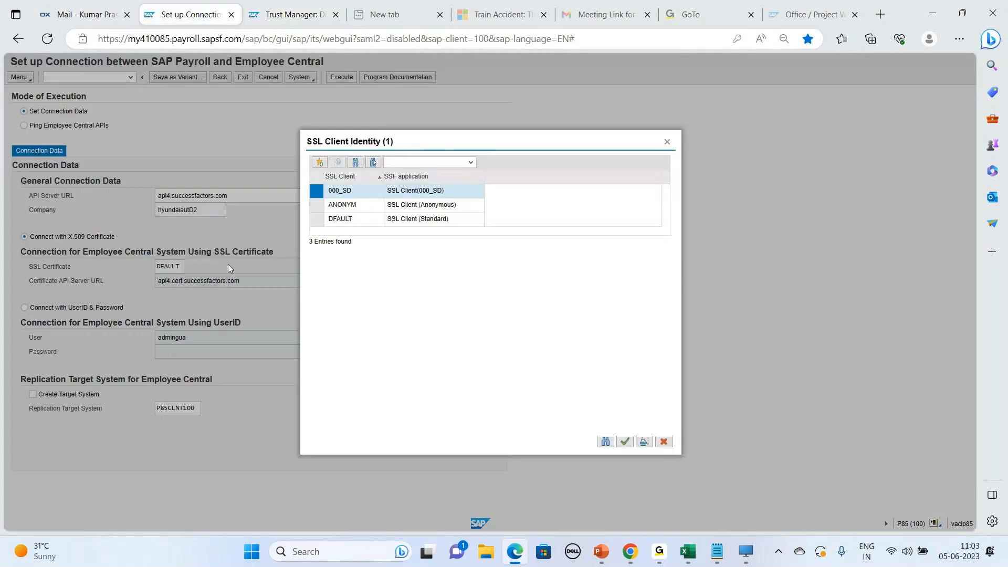
{"action": "left_click", "coordinate": [345, 206]}
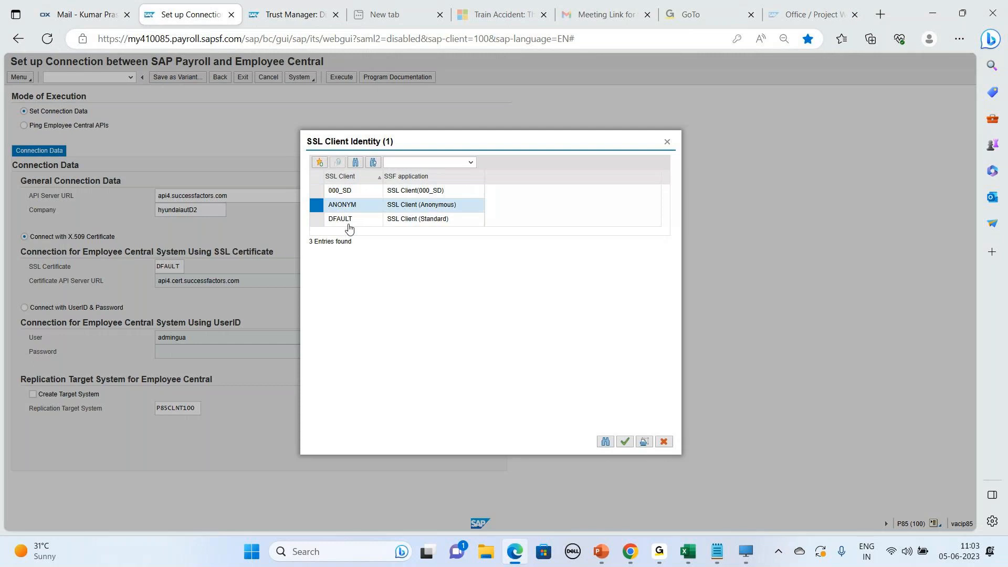
{"action": "left_click", "coordinate": [349, 225]}
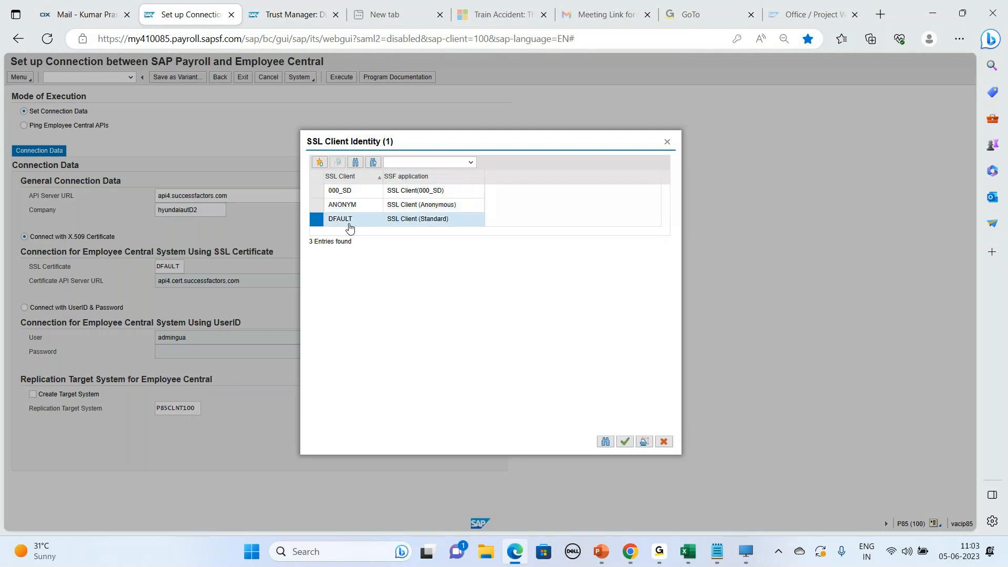
{"action": "left_click", "coordinate": [289, 15]}
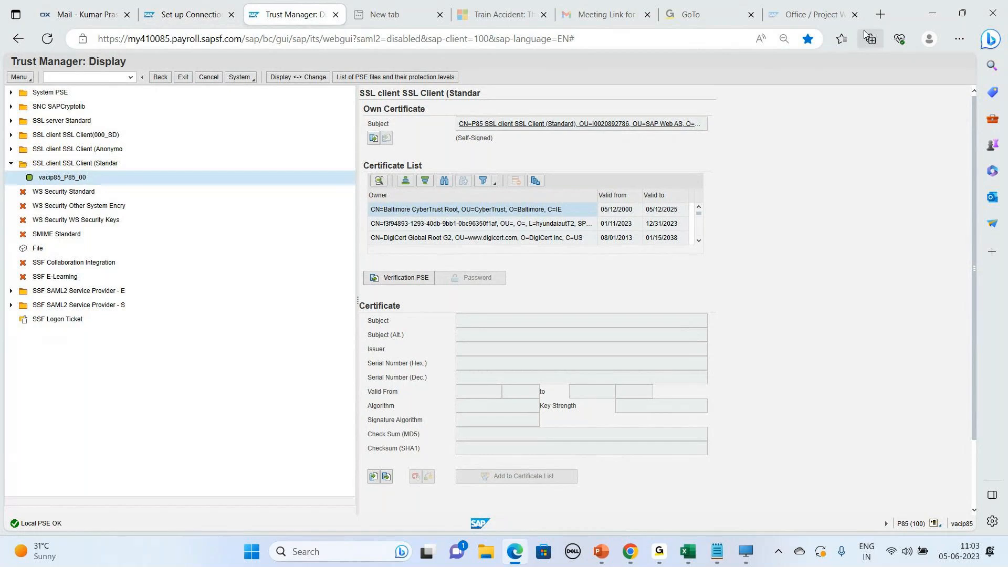
Open the ECP -RC favourite in a new tab to reach the XXB client 300 logon
{"action": "left_click", "coordinate": [881, 15]}
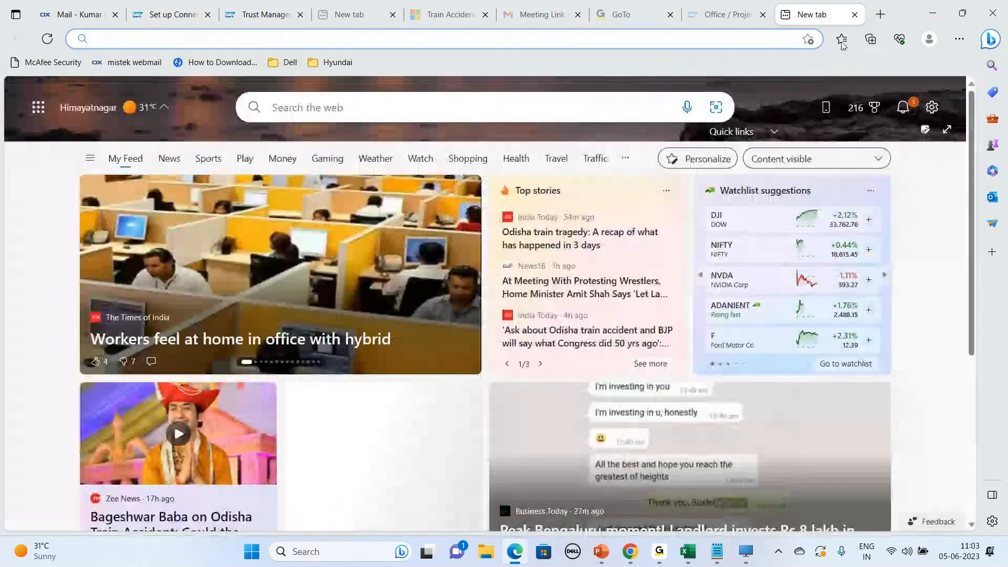
{"action": "left_click", "coordinate": [842, 39]}
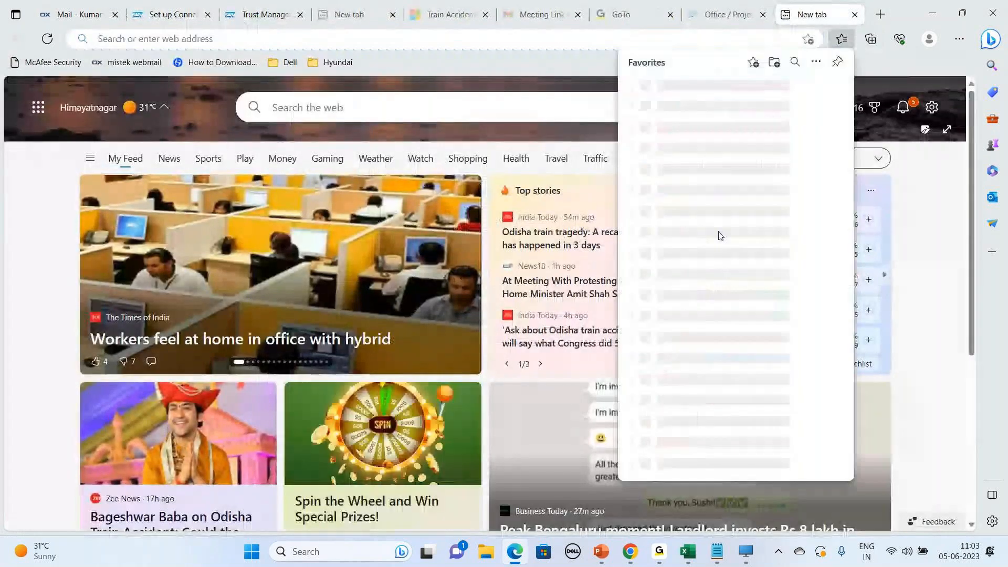
{"action": "left_click", "coordinate": [688, 234]}
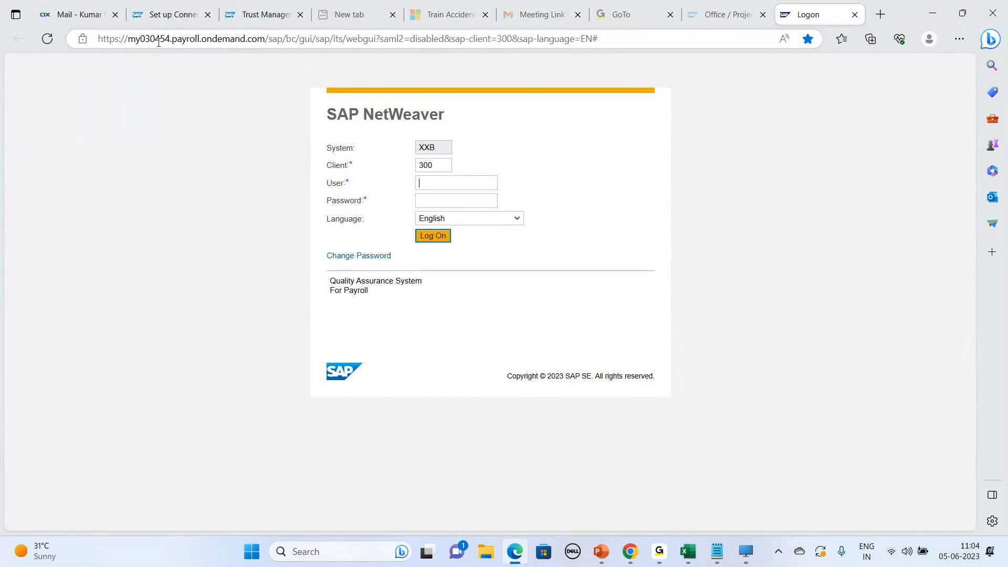
Log on to the XXB system with the user name and password
{"action": "key", "text": "Tab"}
{"action": "type", "text": "•••••••"}
{"action": "key", "text": "Return"}
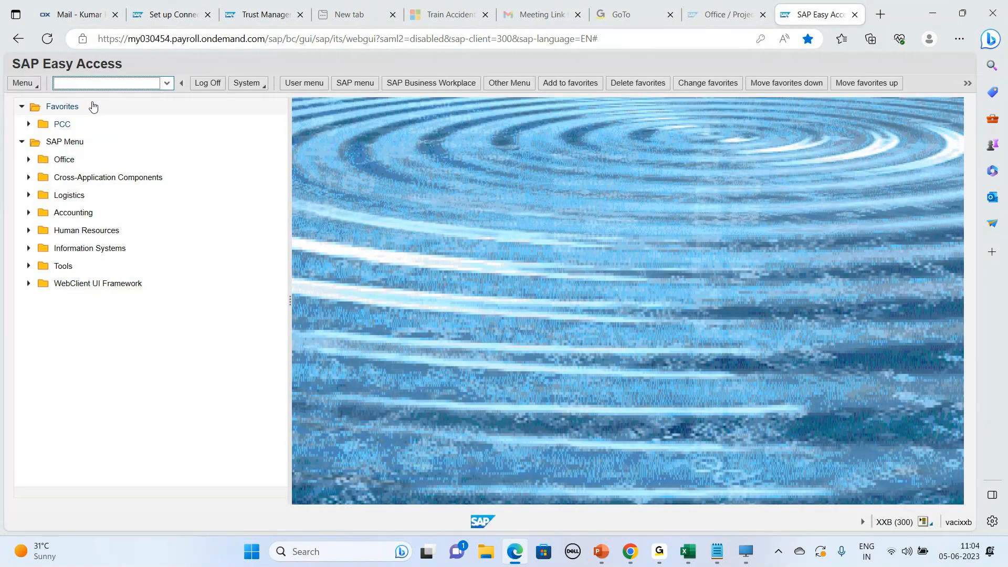
Run STRUST and load the SSL Client(100_SD) PSE from the widened tree
{"action": "type", "text": "strust"}
{"action": "key", "text": "Return"}
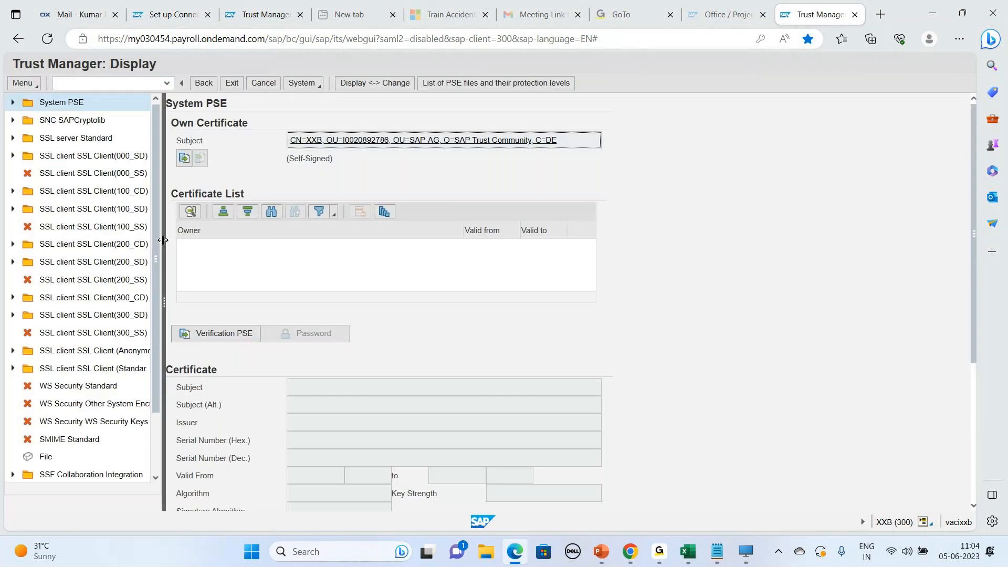
{"action": "left_click_drag", "start_coordinate": [163, 240], "coordinate": [367, 242]}
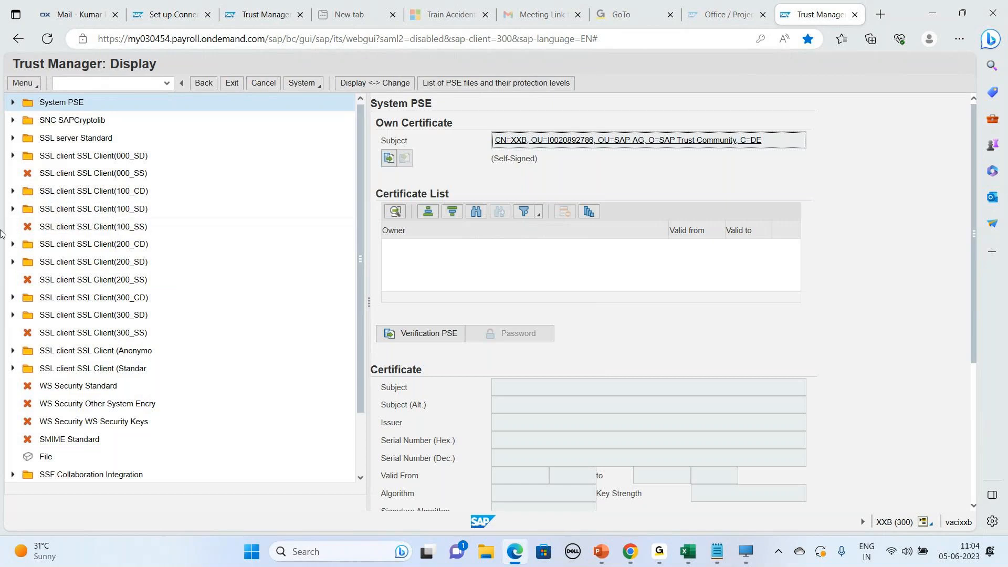
{"action": "left_click", "coordinate": [134, 217]}
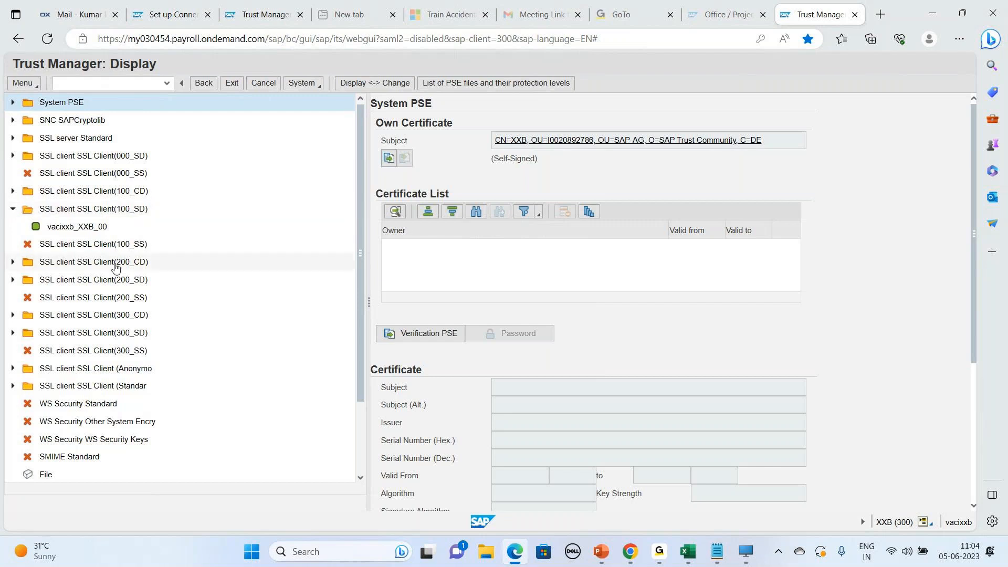
{"action": "left_click", "coordinate": [105, 226]}
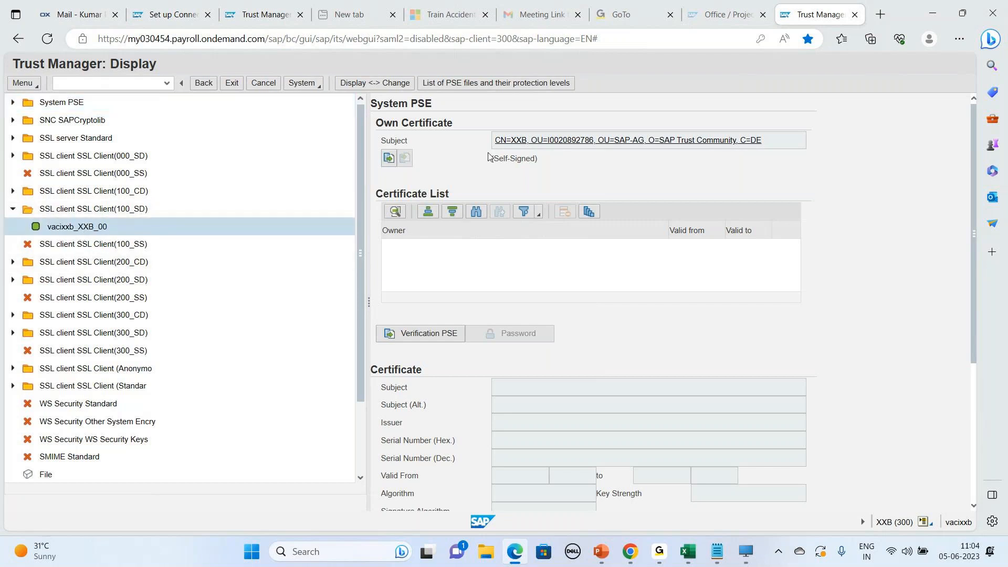
{"action": "scroll", "coordinate": [456, 501], "scroll_direction": "down", "scroll_amount": 4}
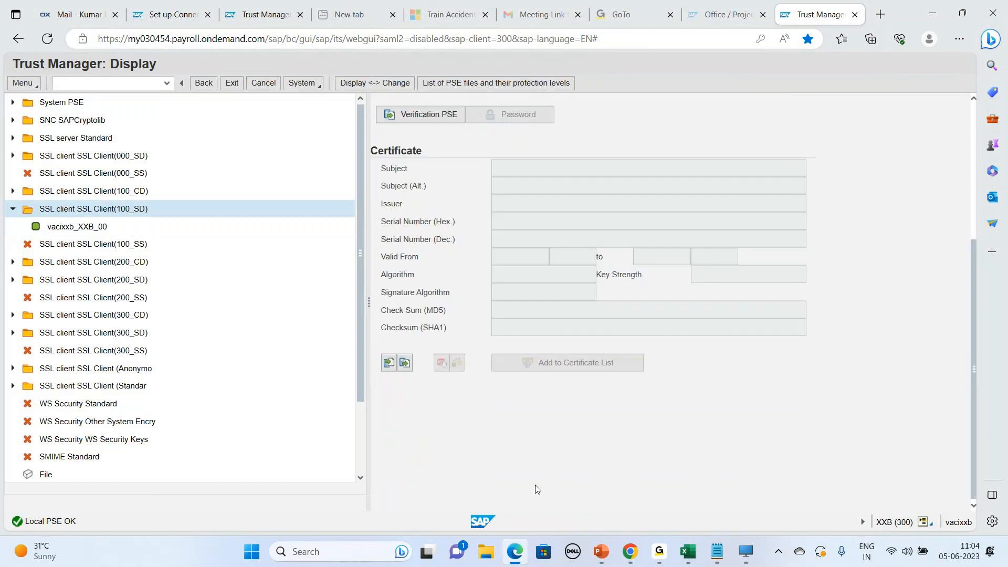
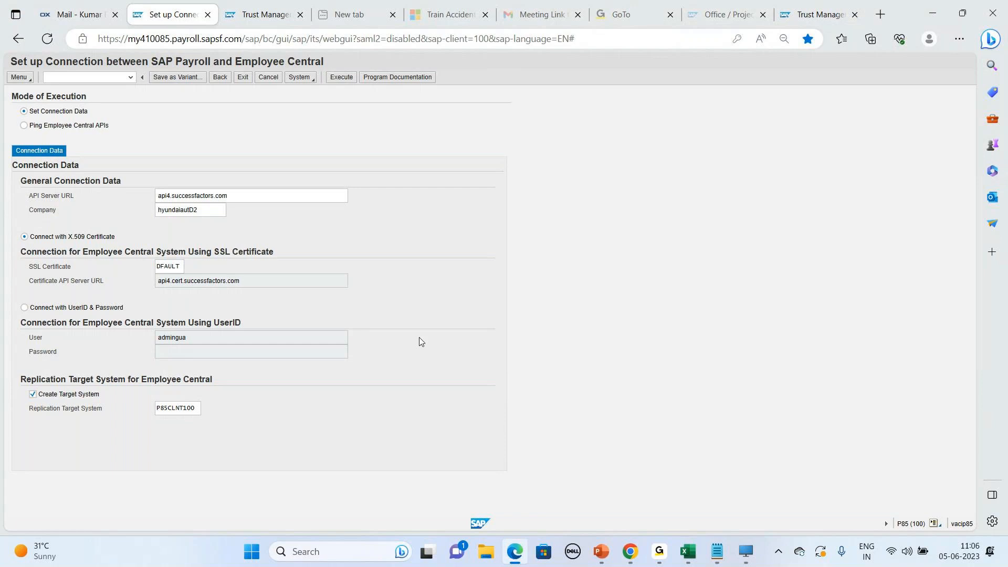
Check the API server URL and company ID, and keep DFAULT as SSL certificate
{"action": "left_click", "coordinate": [234, 197]}
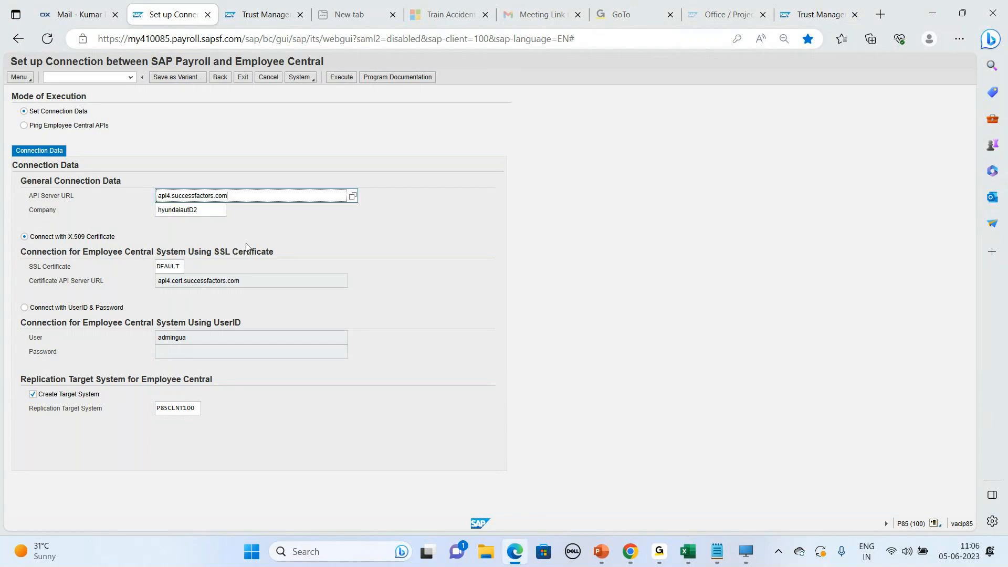
{"action": "left_click", "coordinate": [201, 213]}
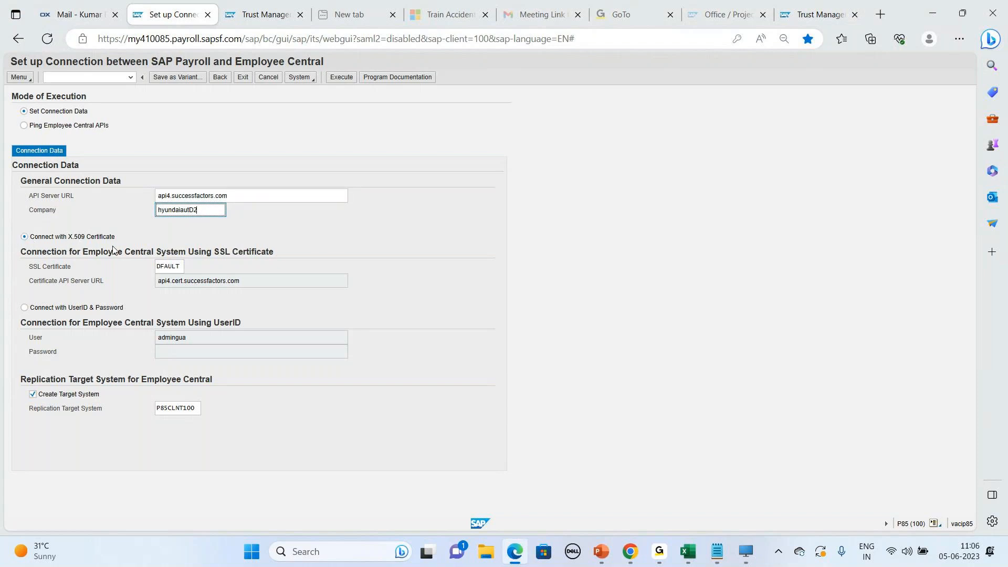
{"action": "left_click", "coordinate": [178, 266]}
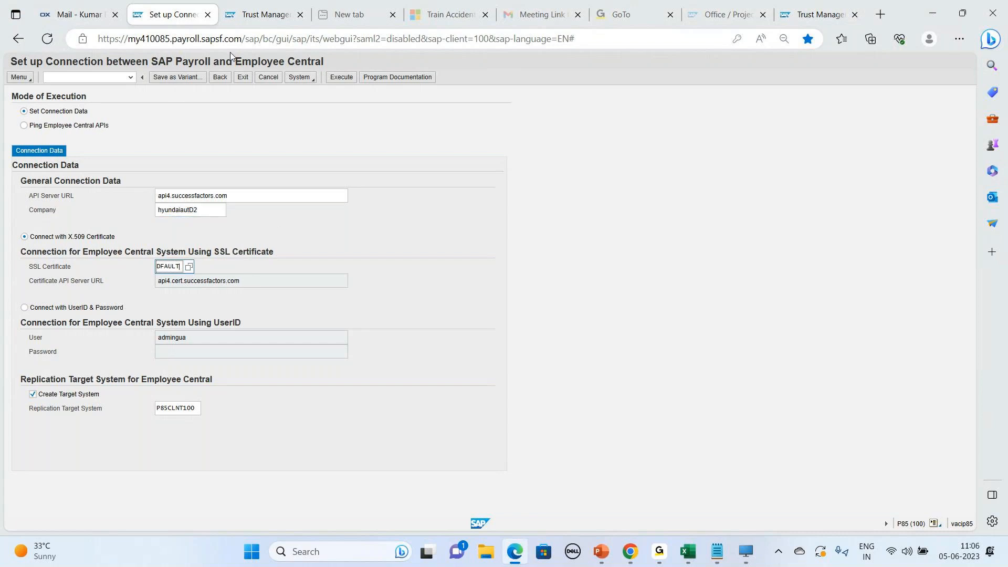
{"action": "left_click", "coordinate": [188, 268]}
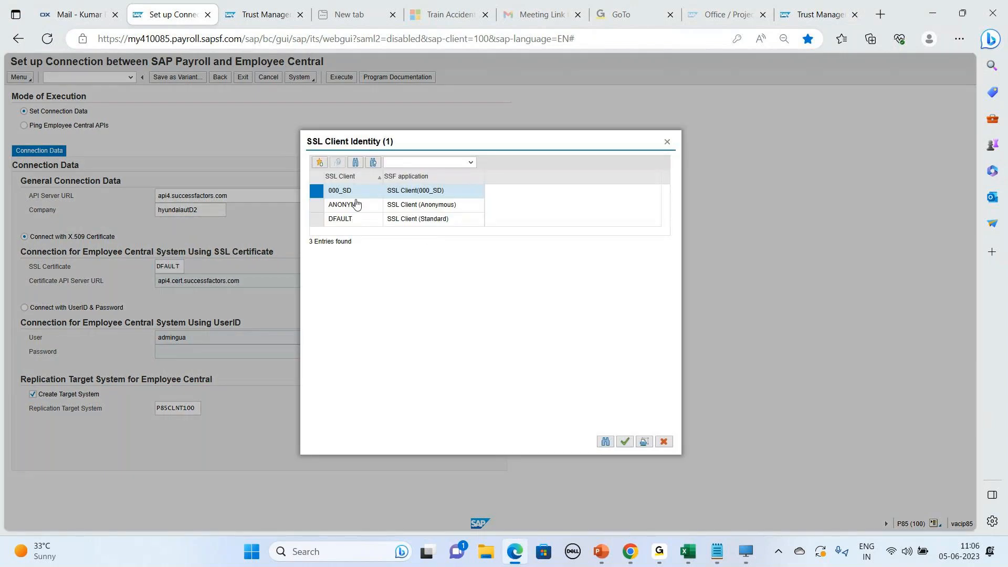
{"action": "key", "text": "Escape"}
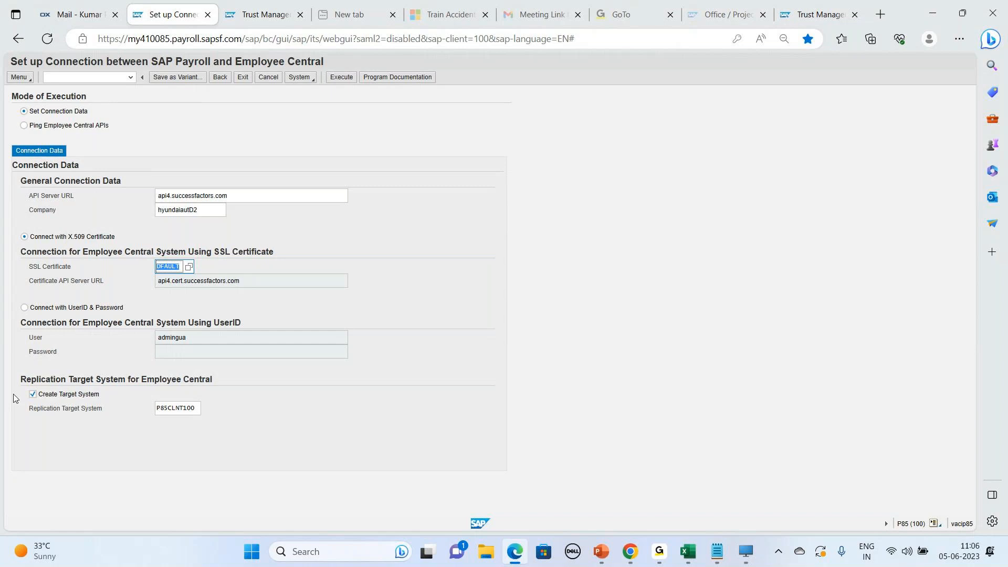
Leave replication target P85CLNT100 unchanged and switch off Create Target System
{"action": "left_click", "coordinate": [195, 409]}
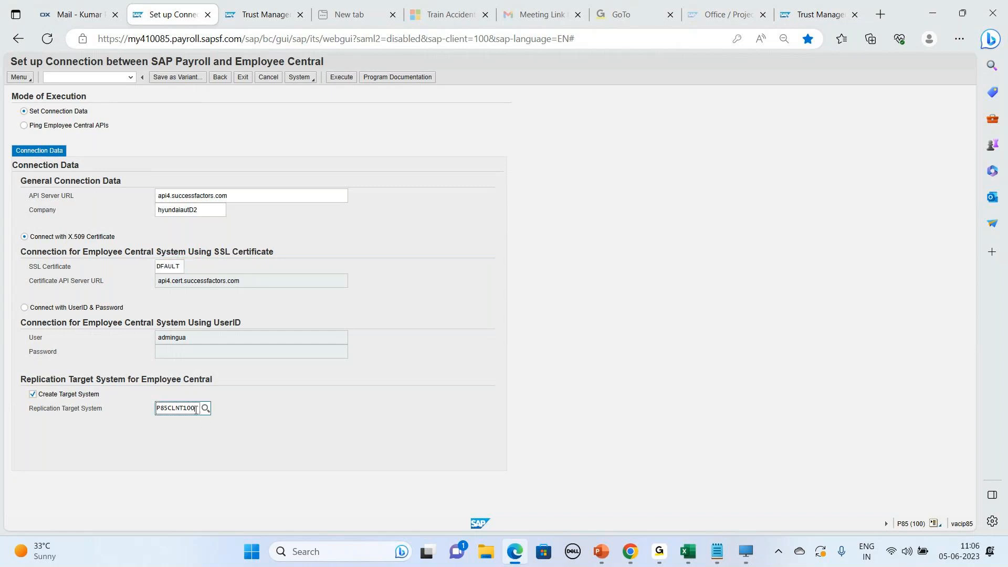
{"action": "left_click_drag", "start_coordinate": [196, 410], "coordinate": [119, 411]}
{"action": "left_click", "coordinate": [920, 527]}
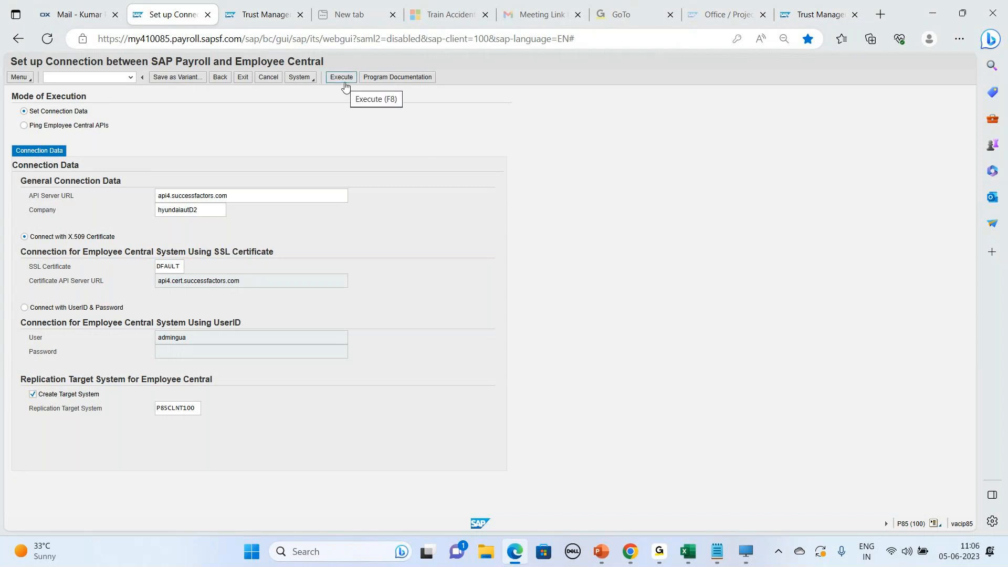
{"action": "left_click", "coordinate": [48, 399]}
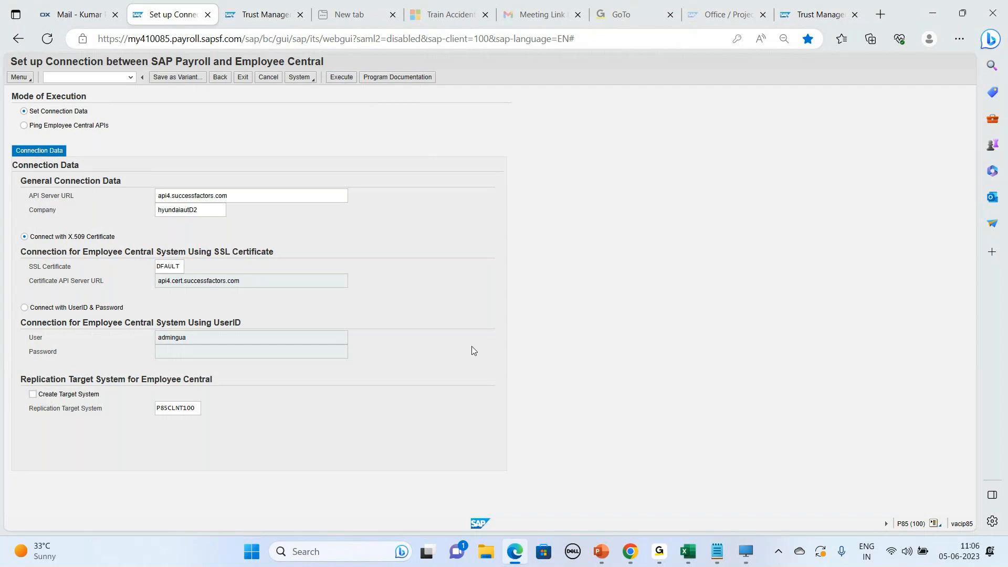
In the XXB system tab, open /nse38 and execute the payroll–Employee Central setup program
{"action": "left_click", "coordinate": [808, 4]}
{"action": "left_click", "coordinate": [85, 84]}
{"action": "type", "text": "/nse38"}
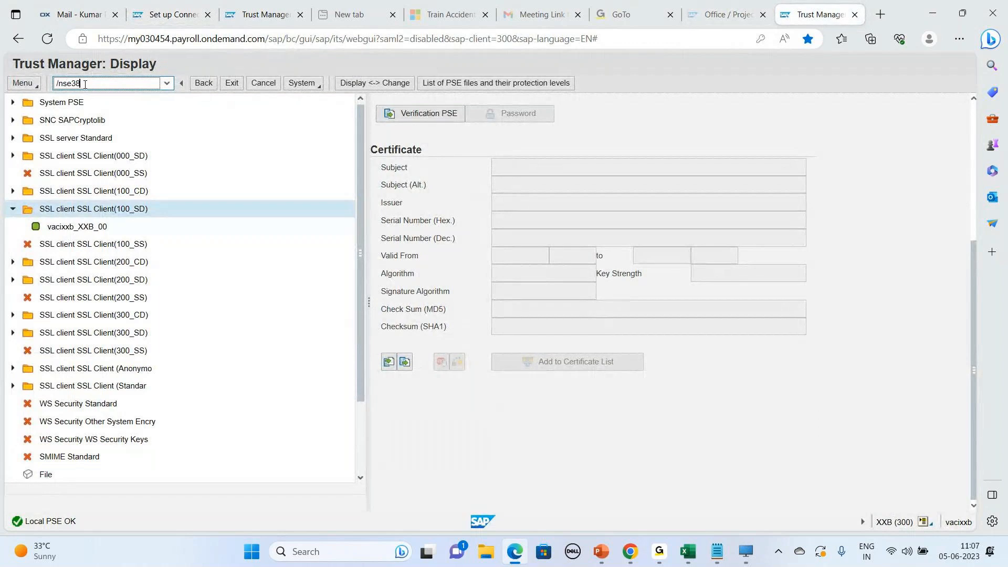
{"action": "key", "text": "Return"}
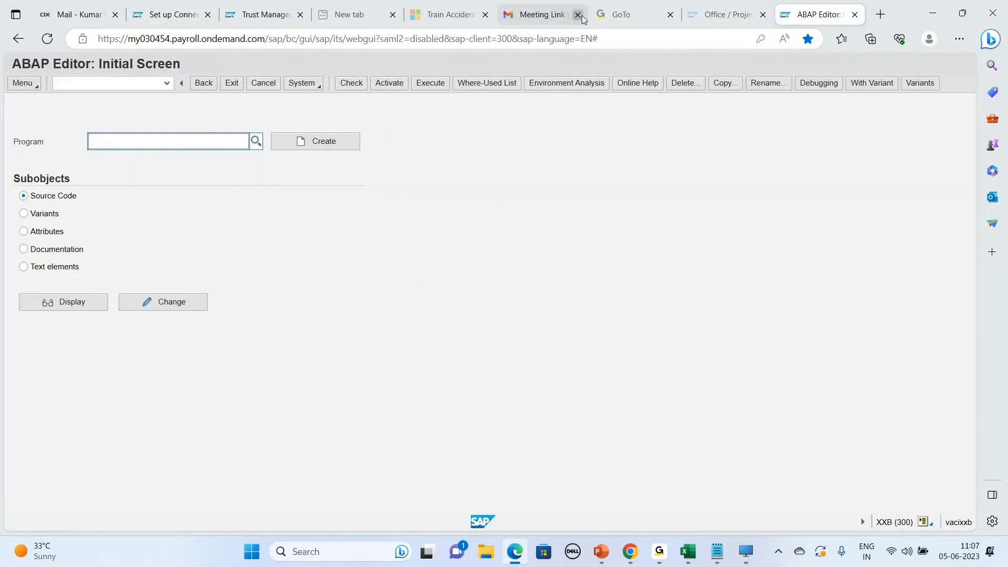
{"action": "left_click", "coordinate": [168, 15]}
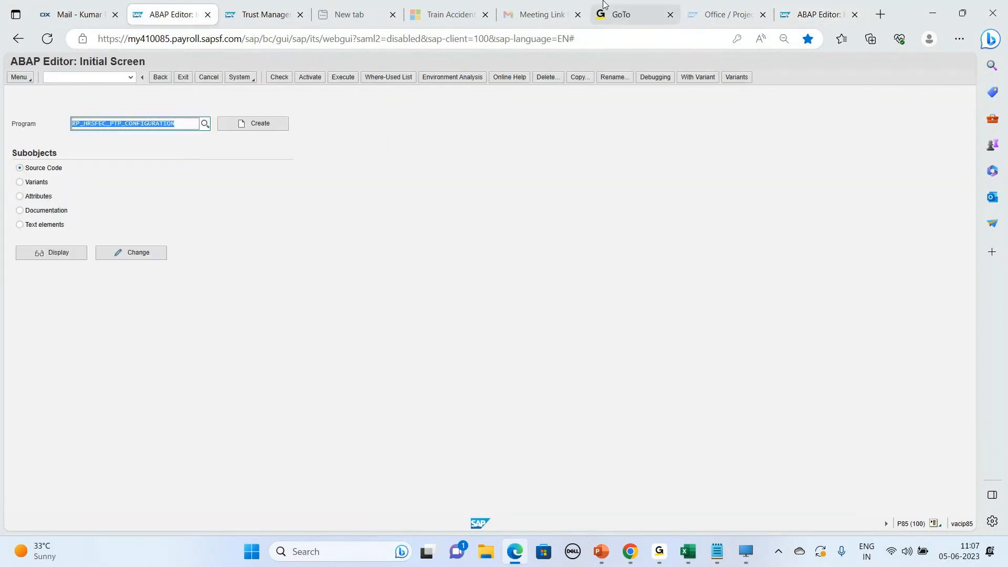
{"action": "left_click", "coordinate": [803, 14]}
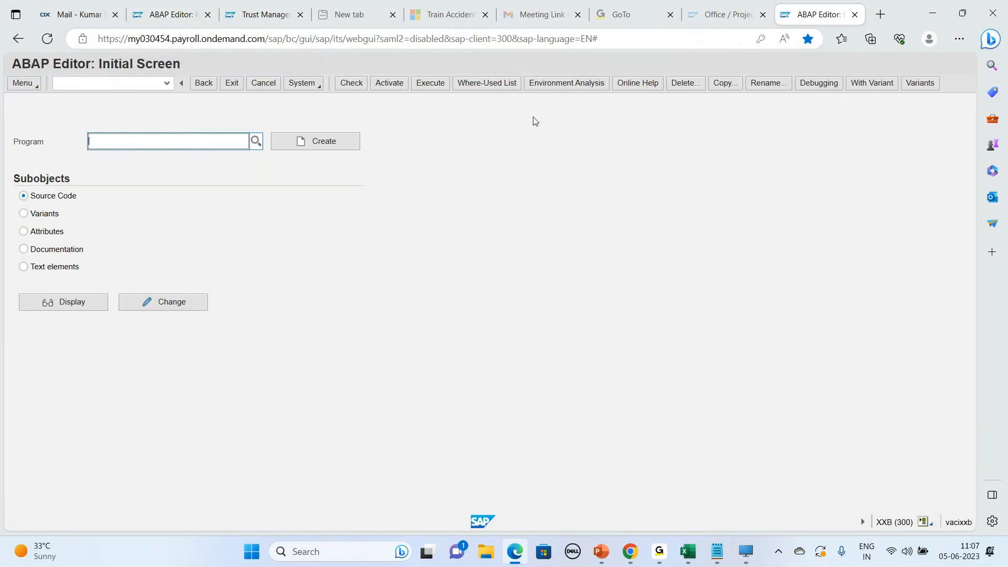
{"action": "left_click", "coordinate": [433, 84]}
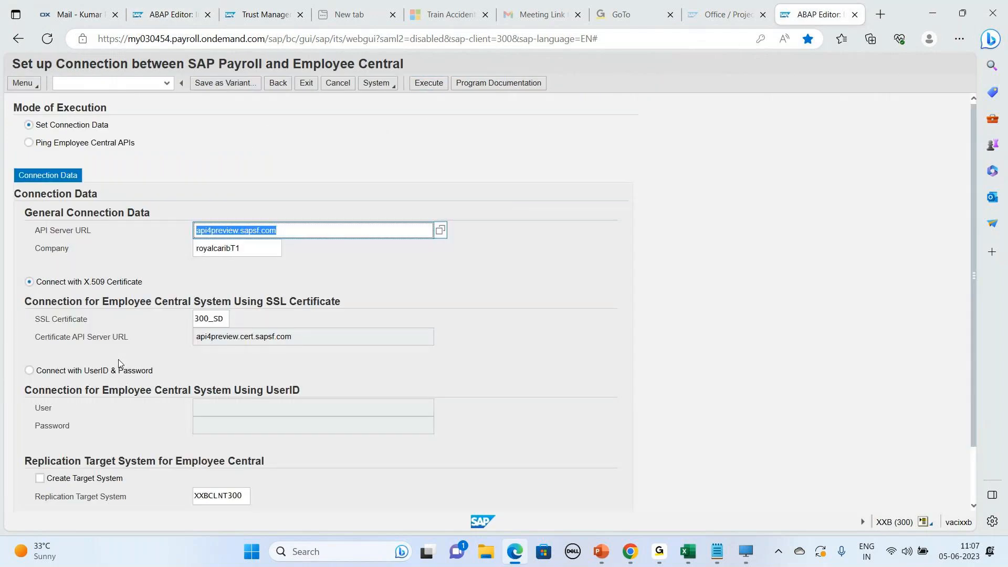
Pick 300_SD as SSL certificate and execute, creating ECP_PTP_SOAP_300 and ECP_PTP_ODATA_300
{"action": "scroll", "coordinate": [141, 336], "scroll_direction": "down", "scroll_amount": 1}
{"action": "scroll", "coordinate": [143, 316], "scroll_direction": "up", "scroll_amount": 1}
{"action": "left_click", "coordinate": [210, 319]}
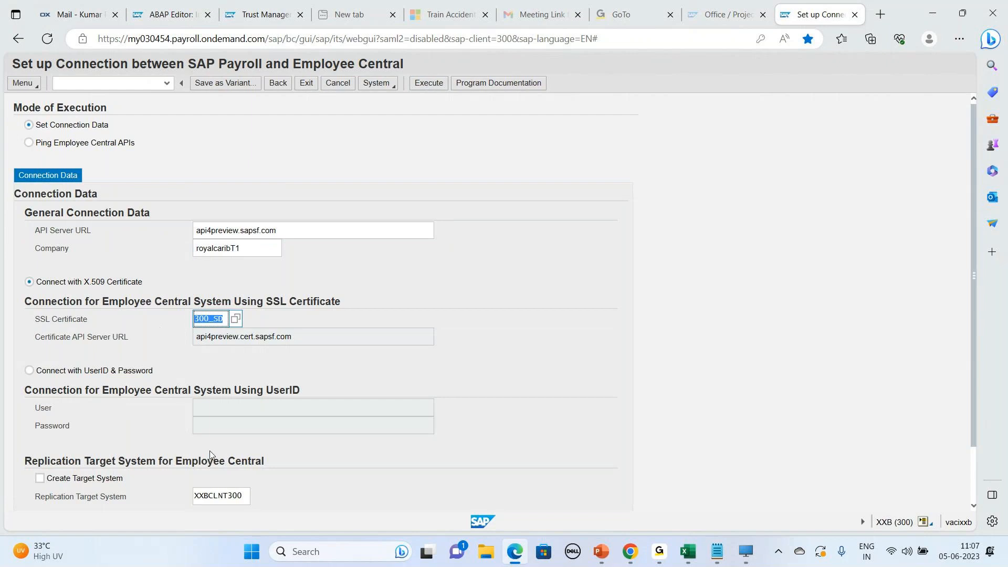
{"action": "left_click", "coordinate": [201, 319]}
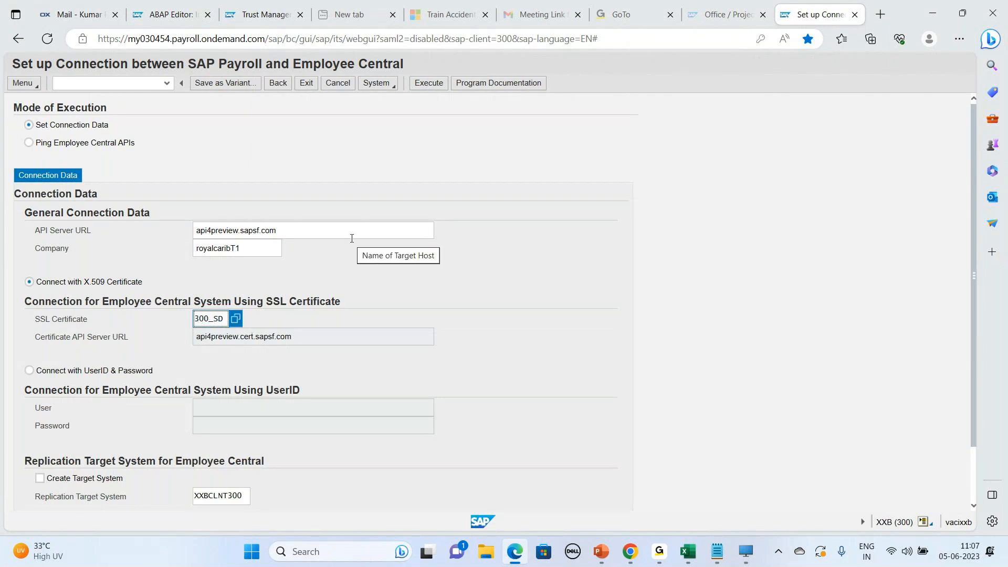
{"action": "key", "text": "F4"}
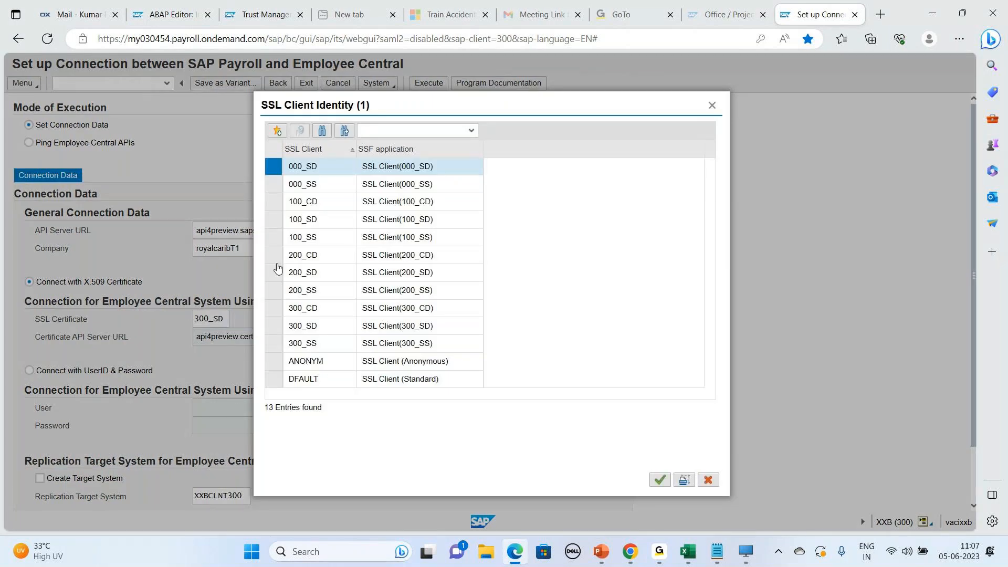
{"action": "left_click", "coordinate": [276, 225]}
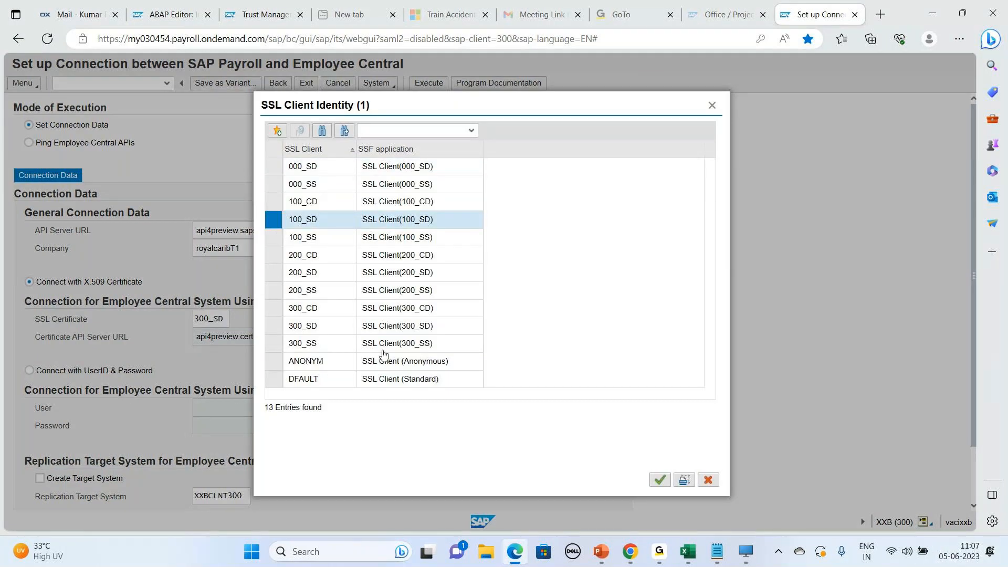
{"action": "left_click", "coordinate": [274, 328]}
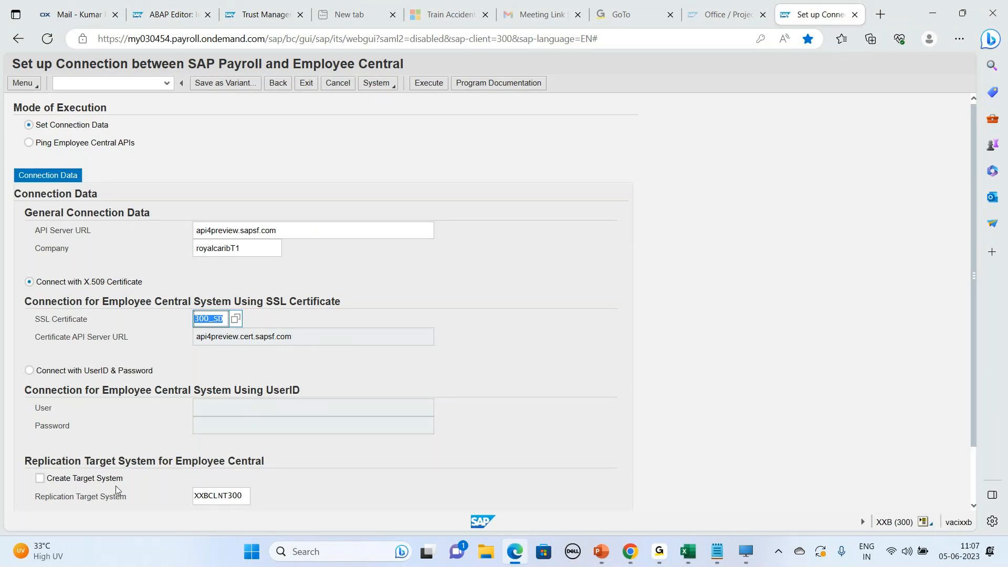
{"action": "key", "text": "Tab"}
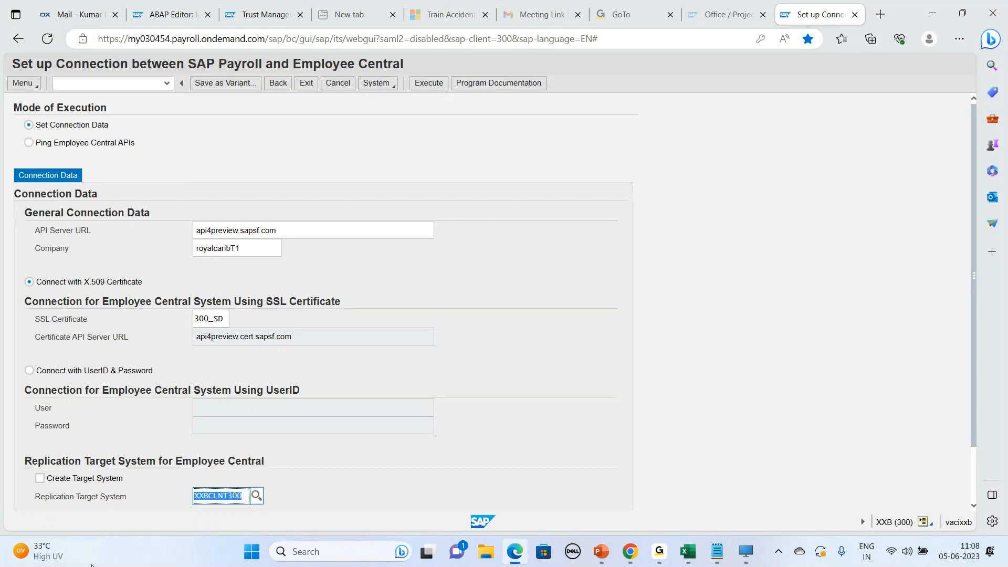
{"action": "left_click", "coordinate": [428, 83]}
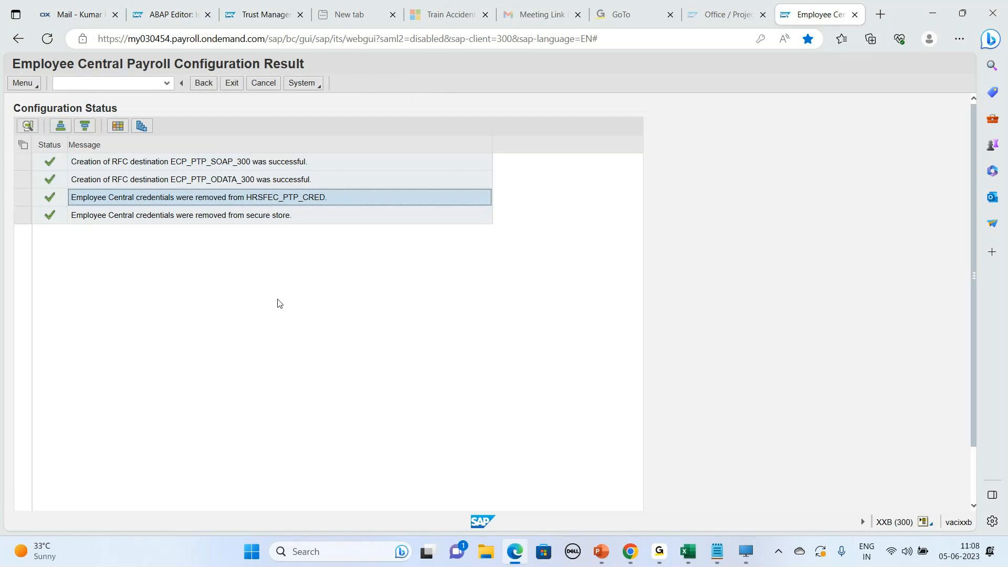
Ping the Employee Master Data, Time Data and Confirmation APIs from the setup screen
{"action": "left_click", "coordinate": [203, 84]}
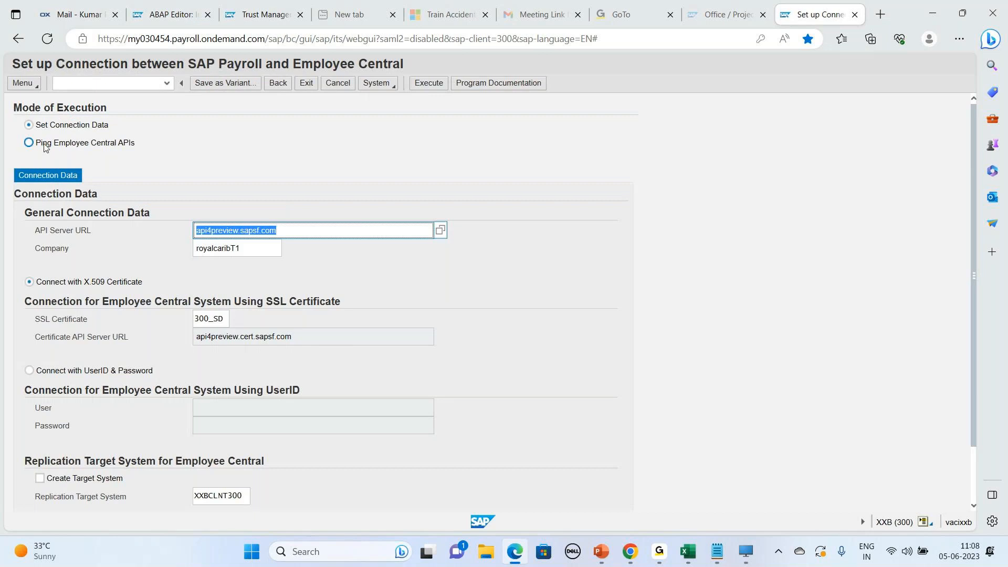
{"action": "left_click", "coordinate": [31, 145]}
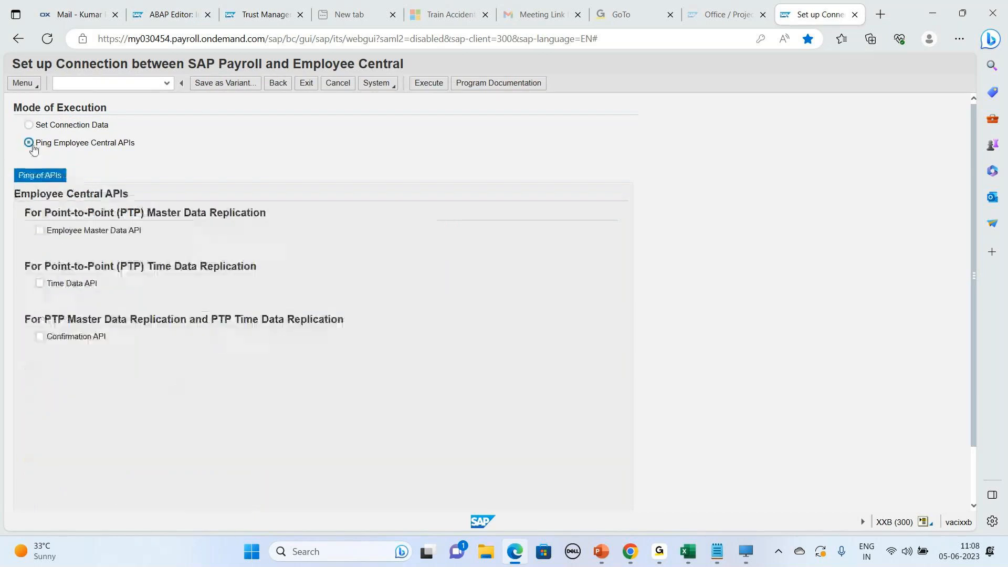
{"action": "left_click", "coordinate": [57, 232]}
{"action": "left_click", "coordinate": [61, 285]}
{"action": "left_click", "coordinate": [86, 341]}
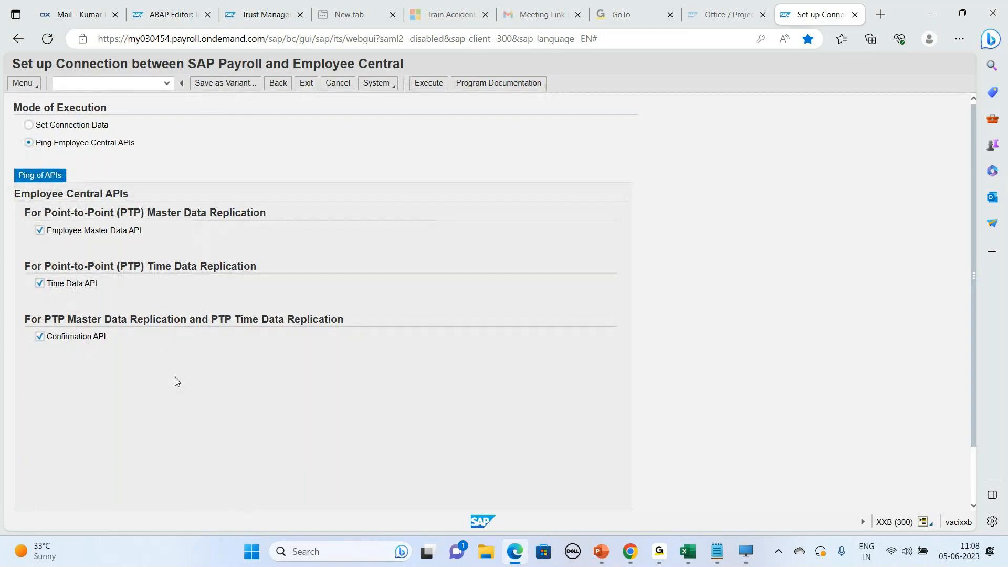
{"action": "key", "text": "F8"}
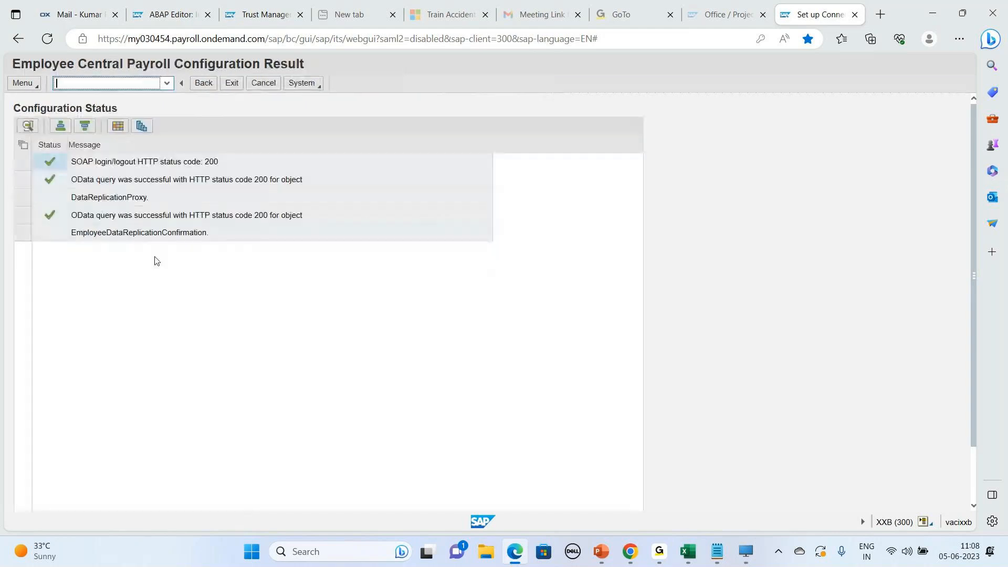
Review the ping results showing HTTP 200 and return to the setup screen
{"action": "left_click", "coordinate": [97, 185]}
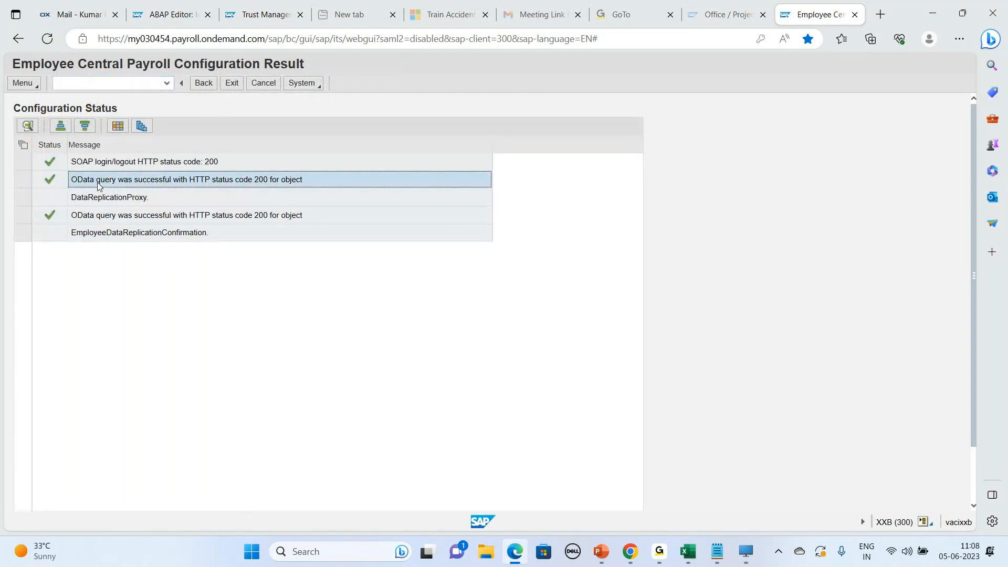
{"action": "left_click", "coordinate": [98, 199]}
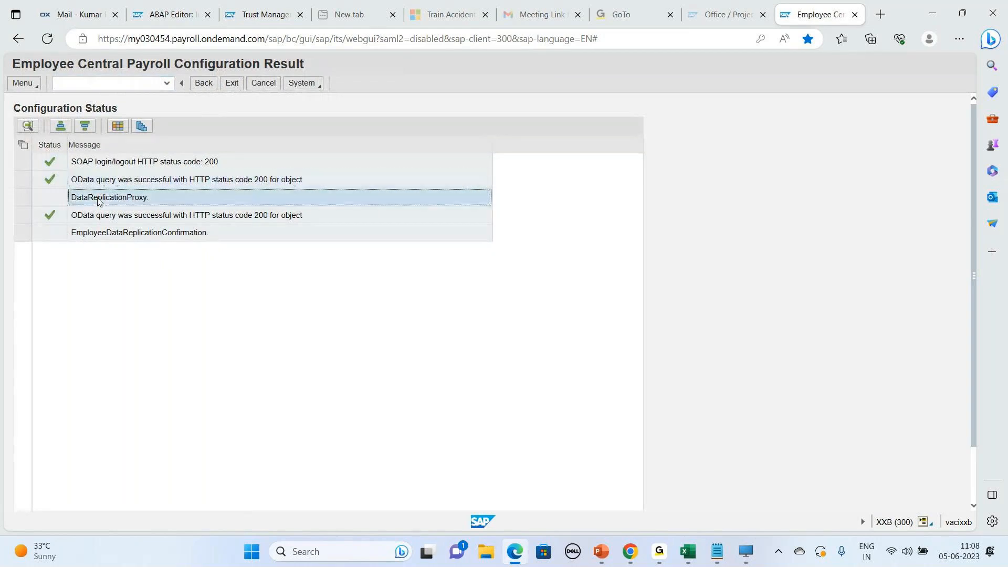
{"action": "left_click", "coordinate": [103, 234]}
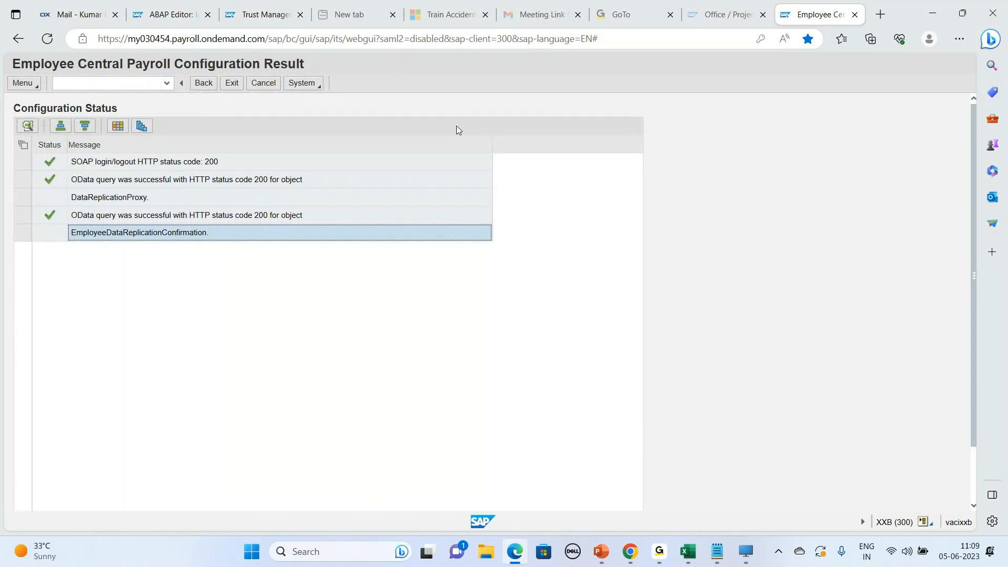
{"action": "left_click", "coordinate": [203, 92]}
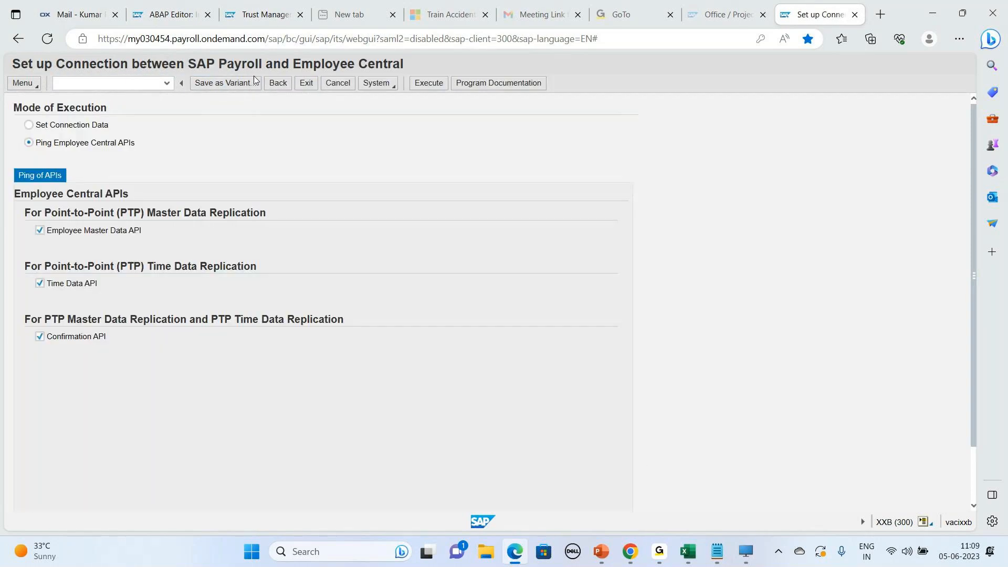
Run RP_HRSFEC_PTP_CONFIGURATION in client 100 and list the SSL client identities for SSL Certificate
{"action": "key", "text": "F3"}
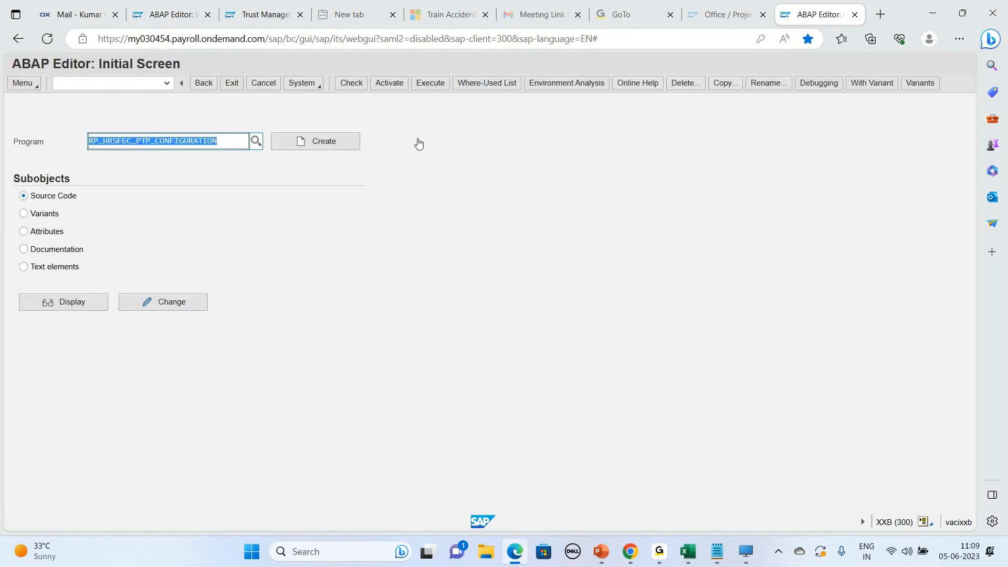
{"action": "left_click", "coordinate": [173, 21]}
{"action": "left_click", "coordinate": [343, 77]}
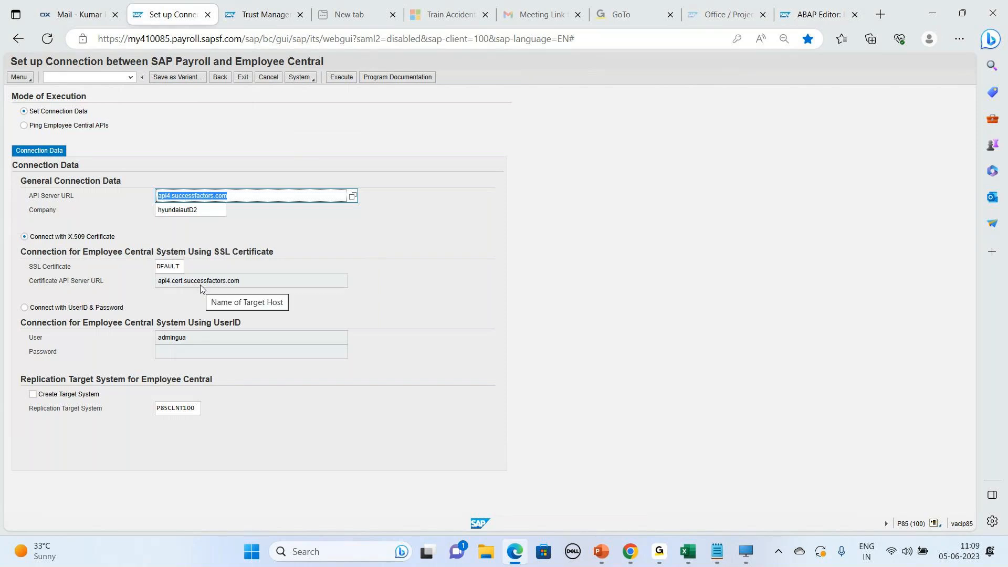
{"action": "left_click_drag", "start_coordinate": [241, 281], "coordinate": [145, 286]}
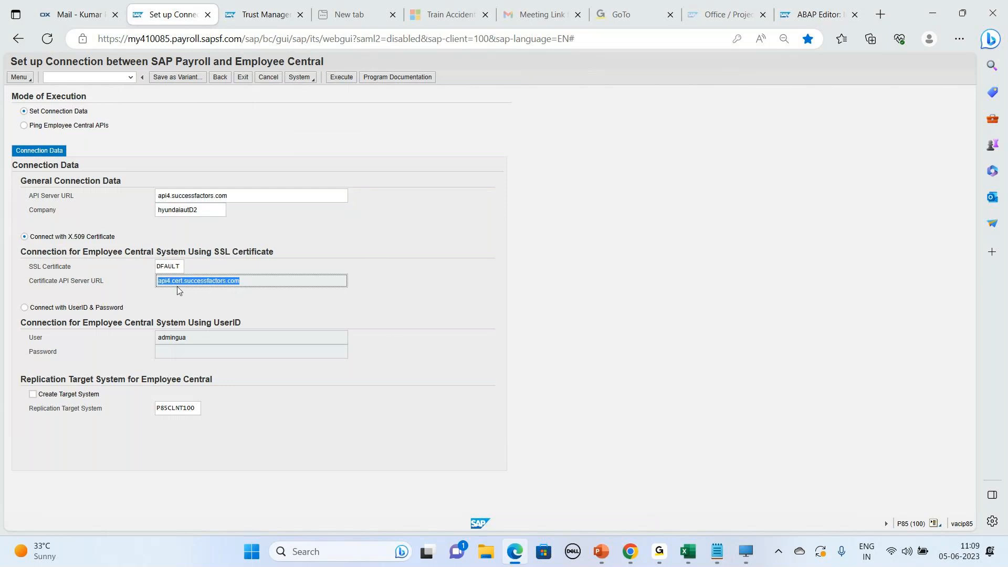
{"action": "left_click", "coordinate": [177, 268]}
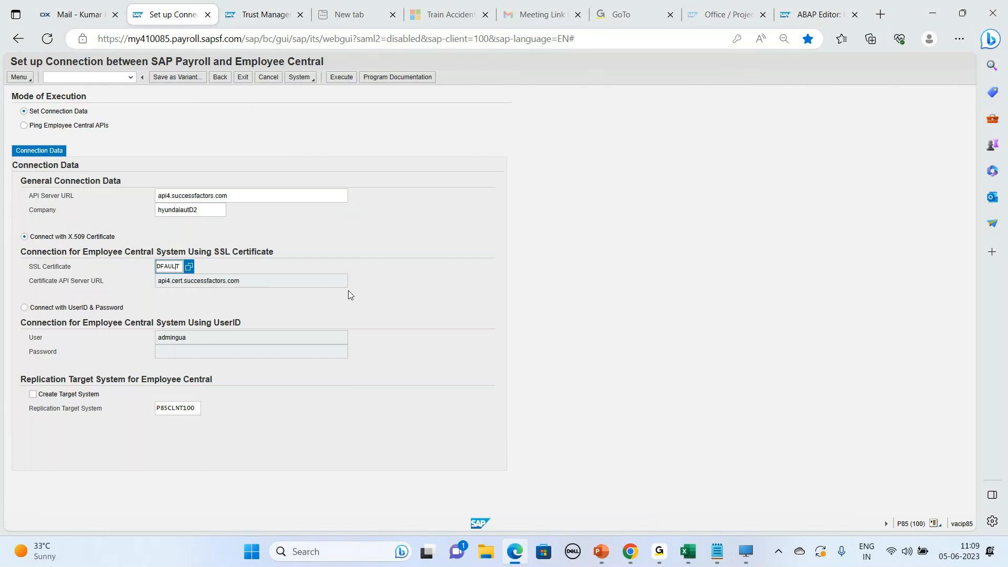
{"action": "key", "text": "F4"}
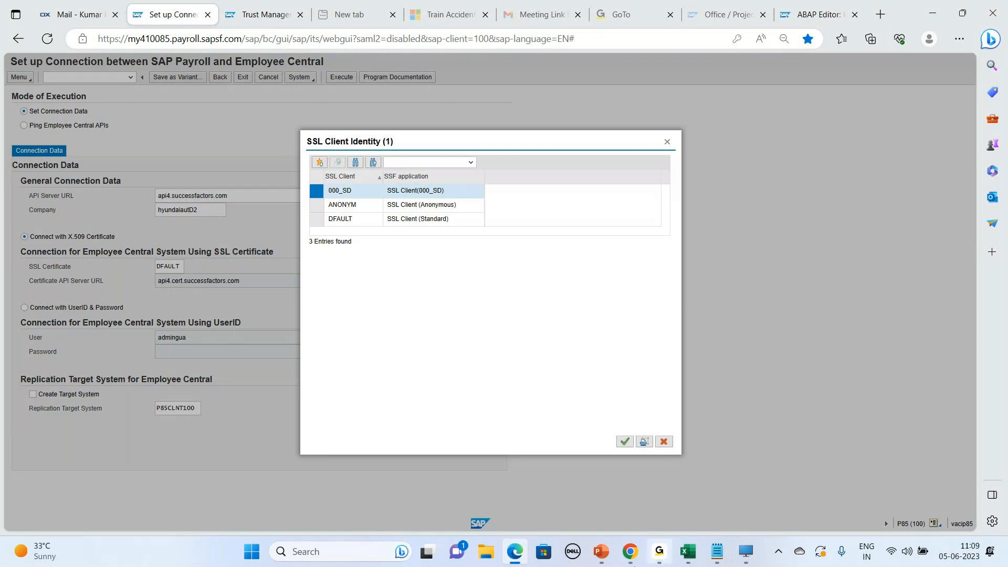
{"action": "left_click", "coordinate": [602, 552]}
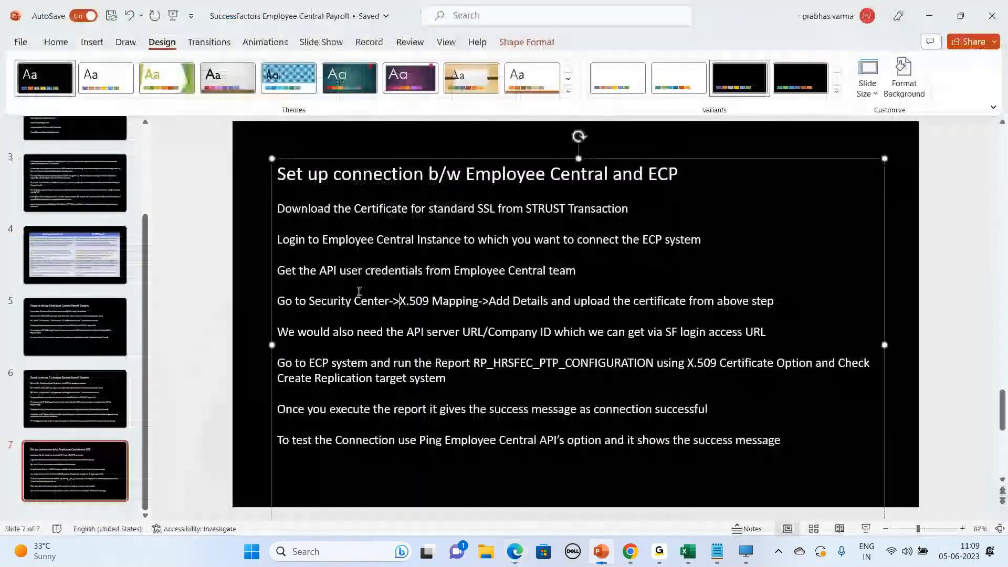
{"action": "triple_click", "coordinate": [423, 316]}
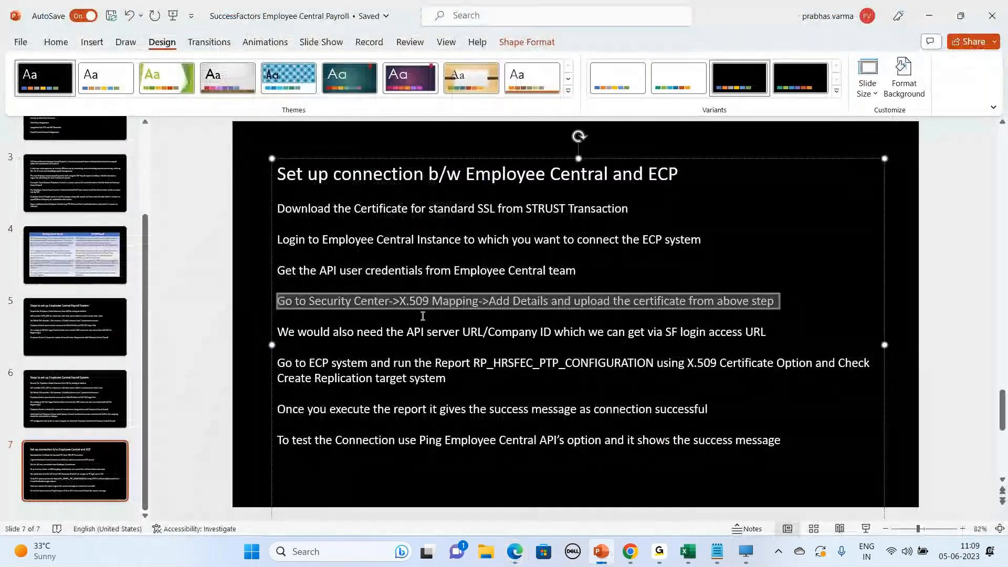
{"action": "left_click", "coordinate": [682, 303], "text": "shift"}
{"action": "left_click_drag", "start_coordinate": [683, 303], "coordinate": [777, 302]}
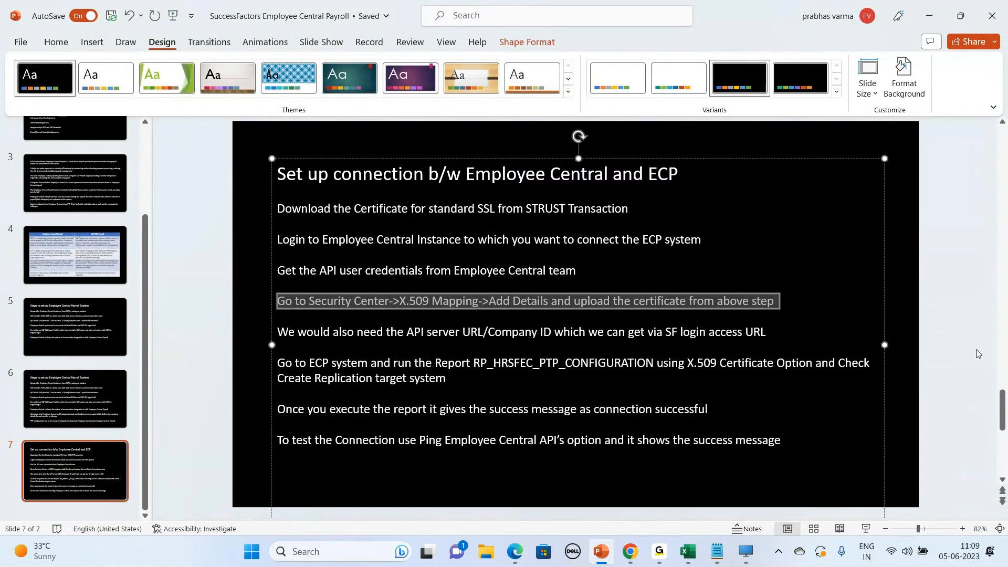
{"action": "left_click", "coordinate": [964, 336]}
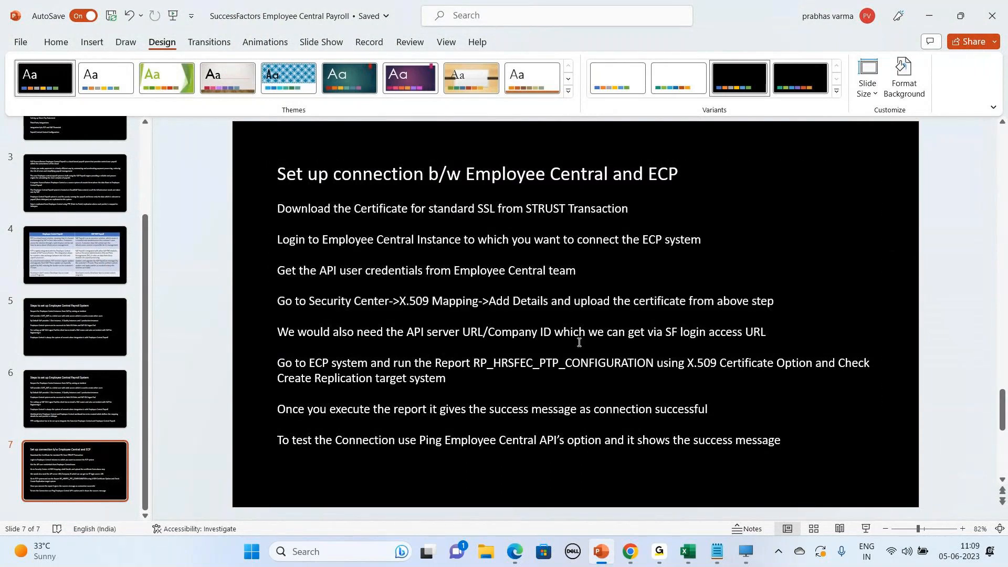
{"action": "key", "text": "alt+Tab"}
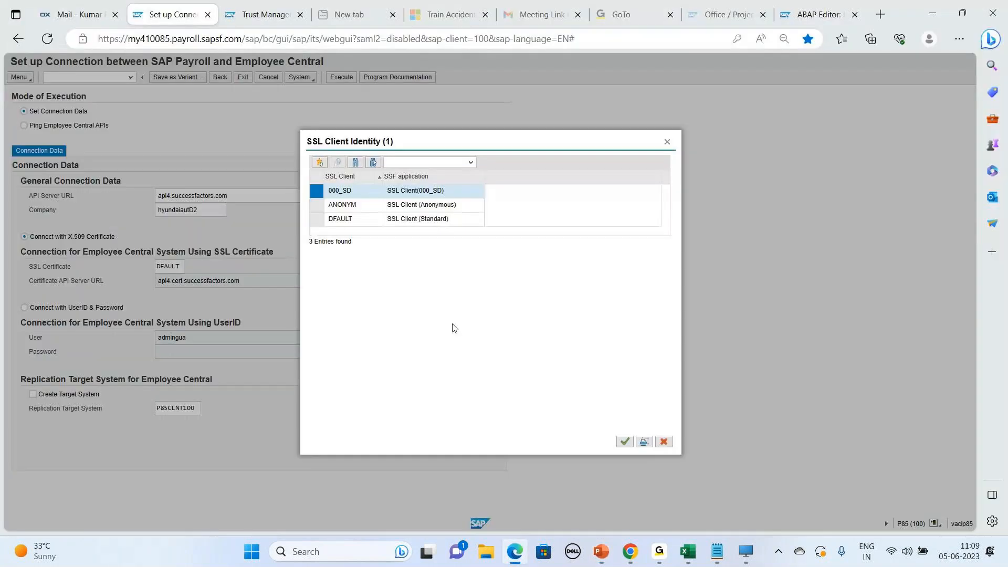
Close the identity list unchanged, choose Connect with X.509 Certificate, and go to Trust Manager
{"action": "left_click", "coordinate": [663, 442]}
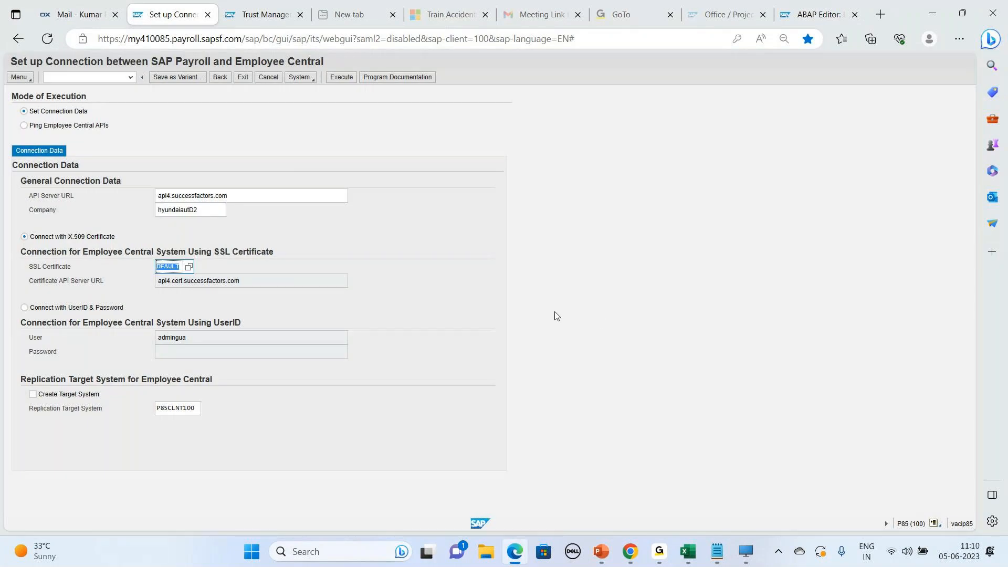
{"action": "left_click", "coordinate": [59, 237]}
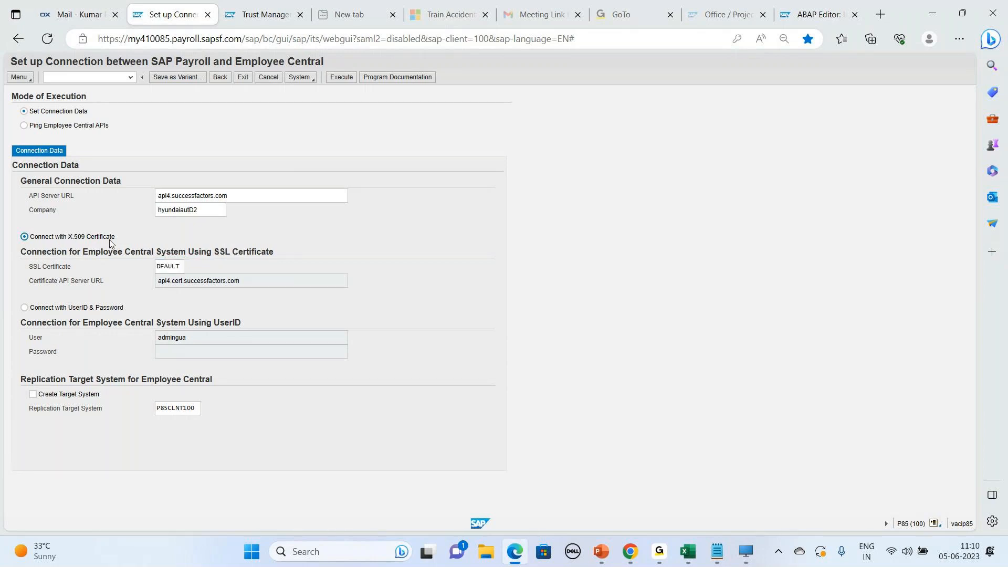
{"action": "key", "text": "ctrl+Tab"}
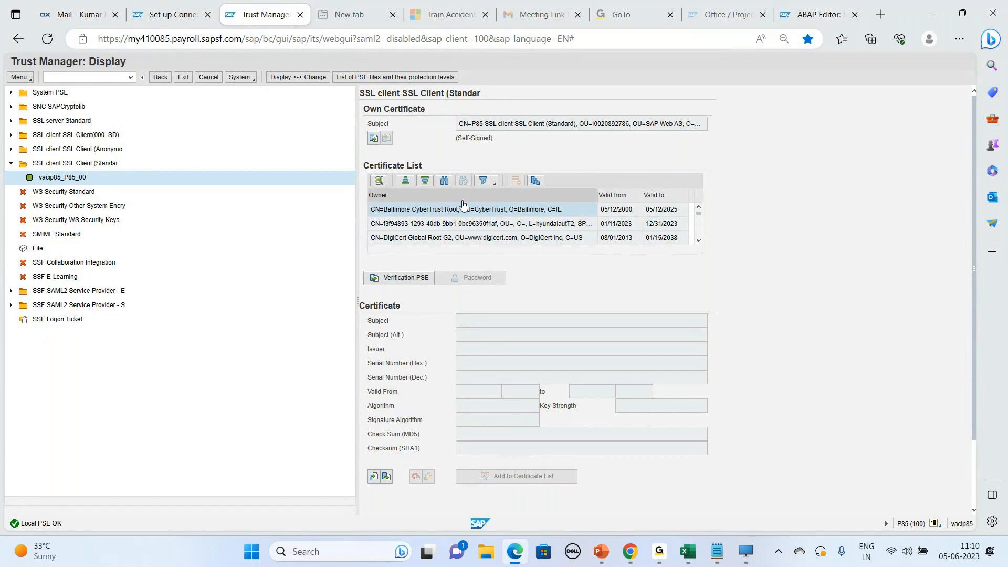
Scroll the Standard PSE certificate list, then bring the PowerPoint setup-steps slide forward
{"action": "scroll", "coordinate": [491, 465], "scroll_direction": "down", "scroll_amount": 2}
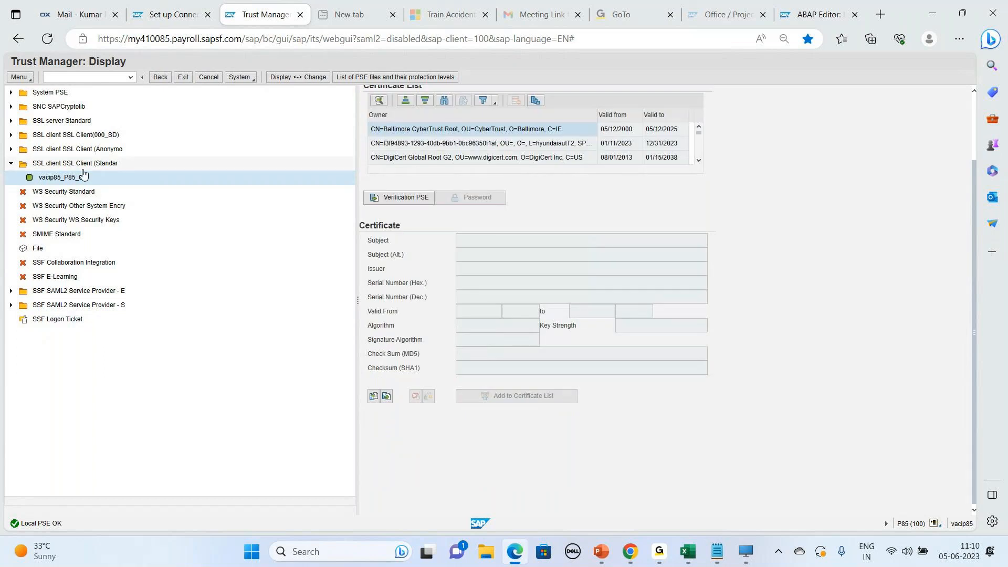
{"action": "key", "text": "ctrl+l"}
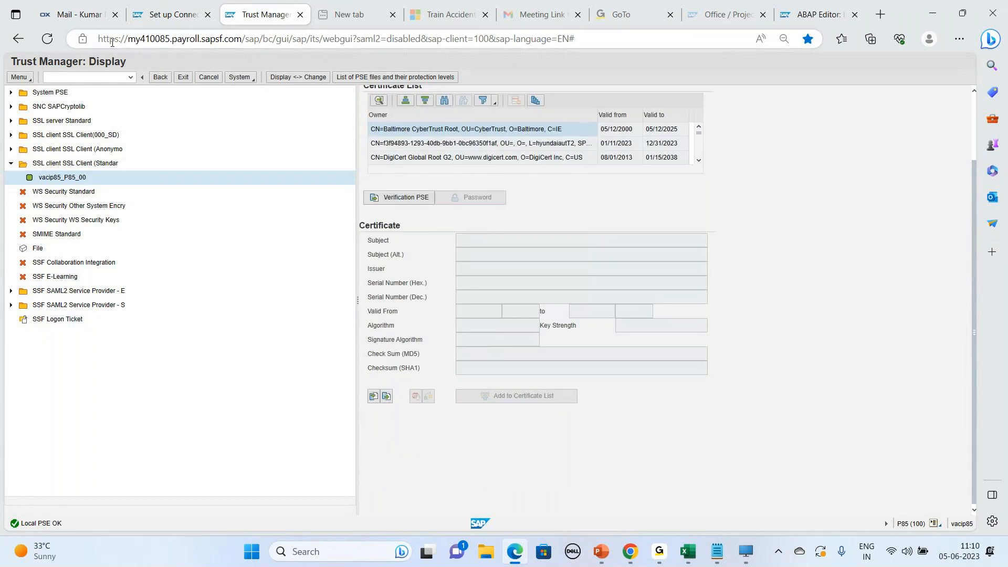
{"action": "left_click", "coordinate": [255, 353]}
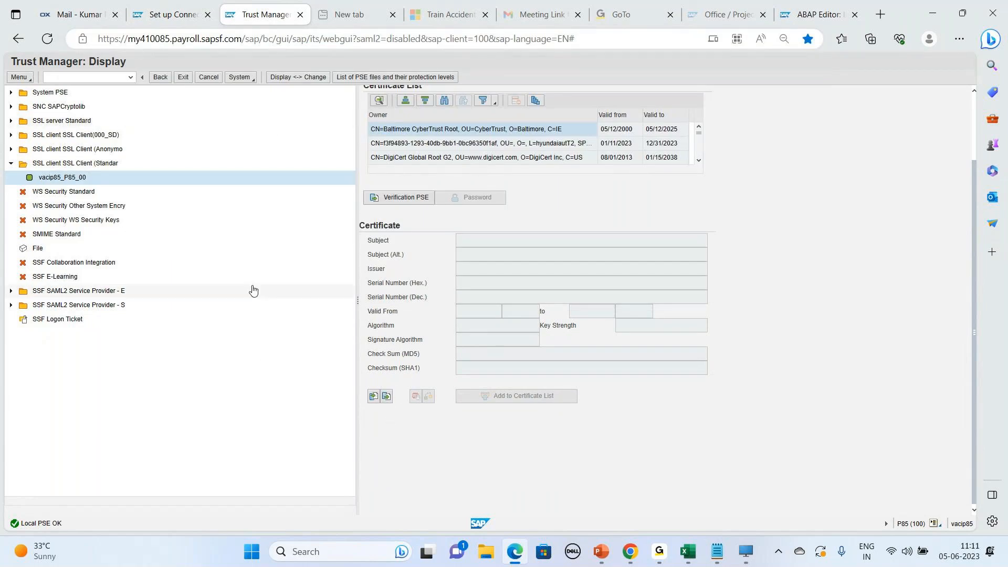
{"action": "left_click", "coordinate": [602, 551]}
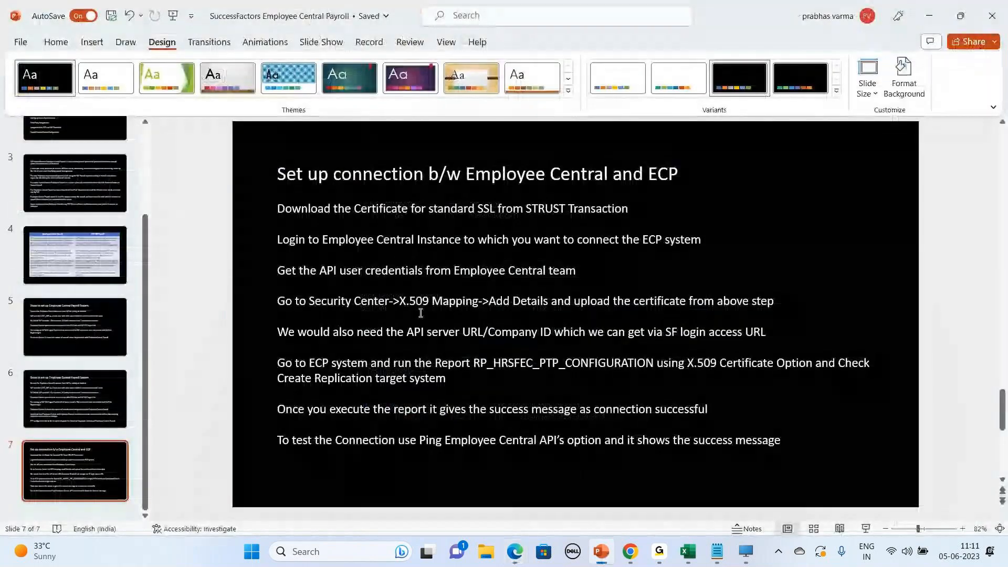
Highlight the words 'API user' in the slide's credentials step text
{"action": "left_click", "coordinate": [402, 303]}
{"action": "left_click_drag", "start_coordinate": [327, 271], "coordinate": [356, 271]}
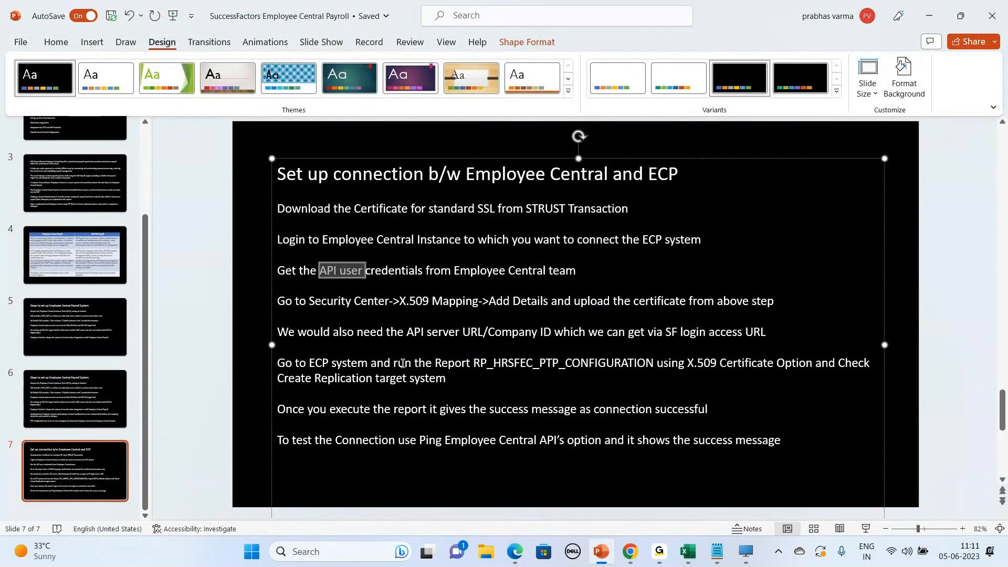
{"action": "left_click", "coordinate": [351, 271]}
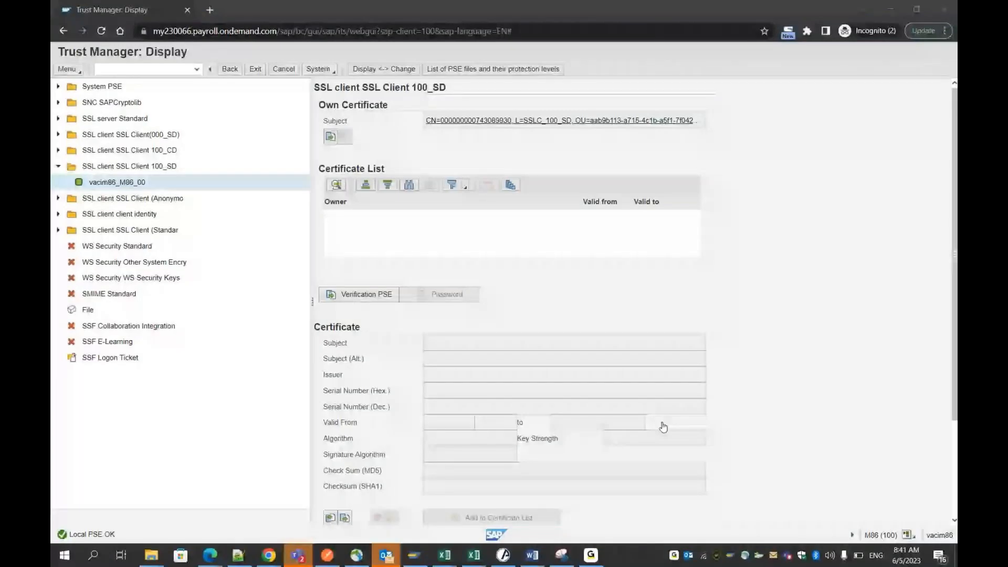
{"action": "mouse_move", "coordinate": [271, 557]}
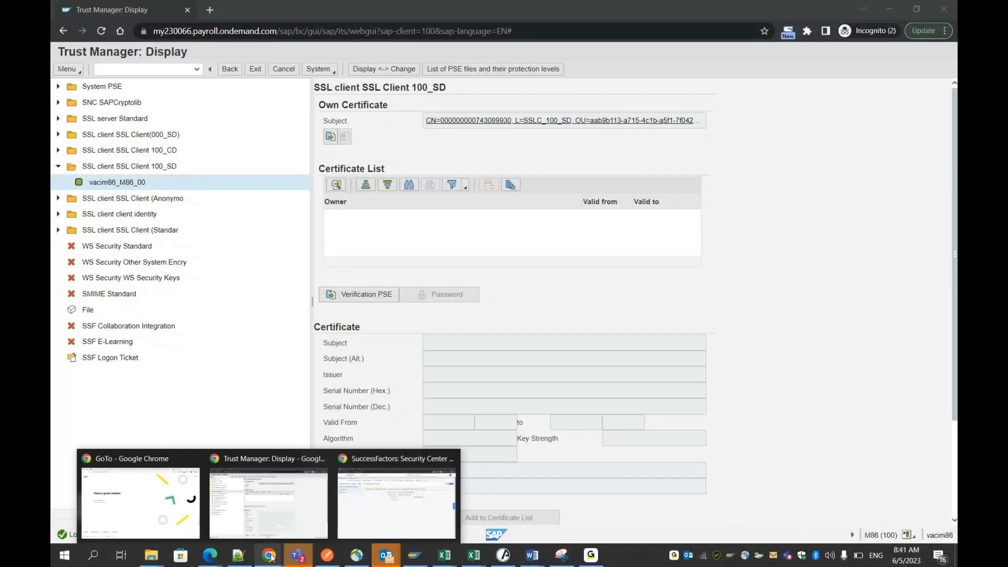
{"action": "left_click", "coordinate": [294, 501]}
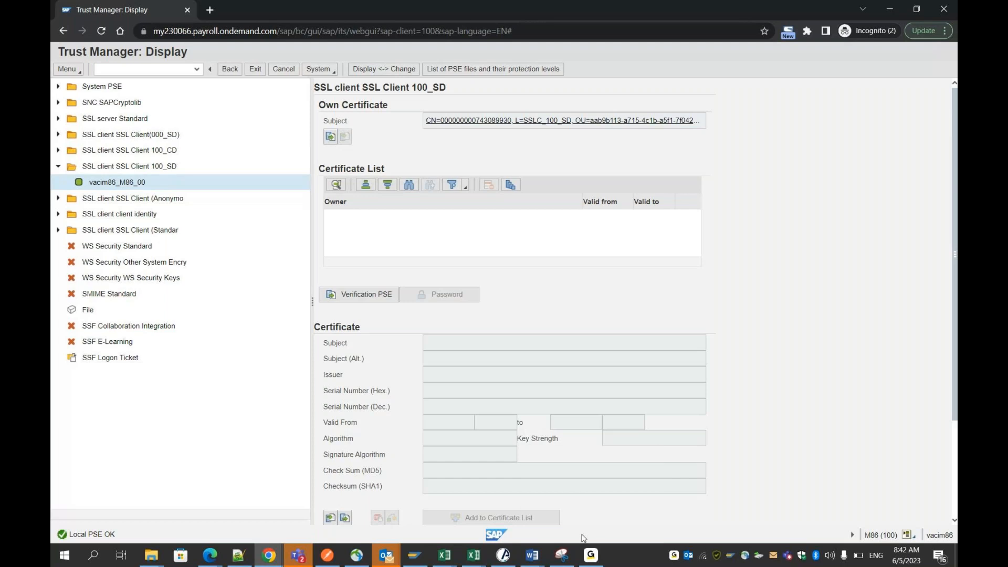
{"action": "mouse_move", "coordinate": [591, 555]}
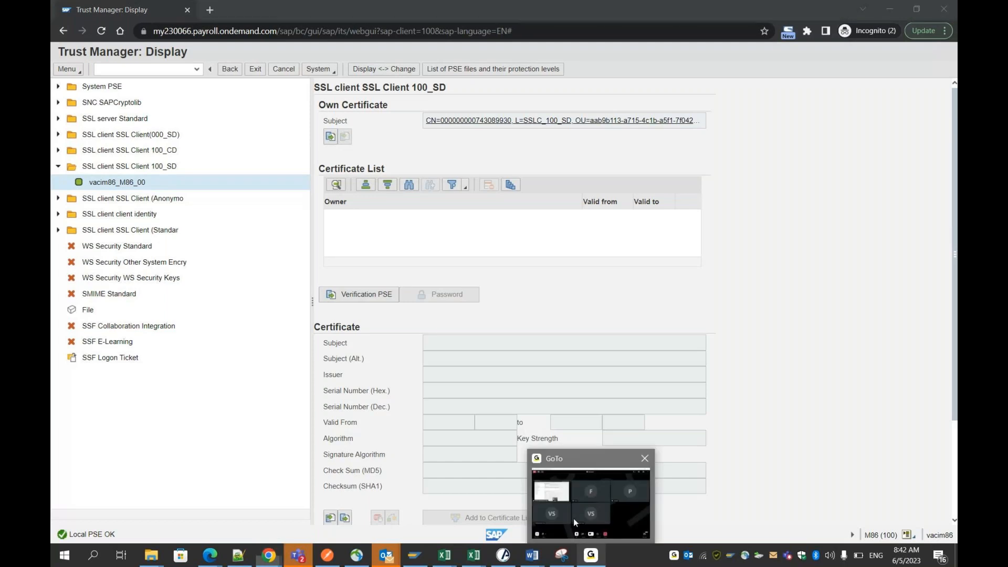
{"action": "left_click", "coordinate": [508, 334]}
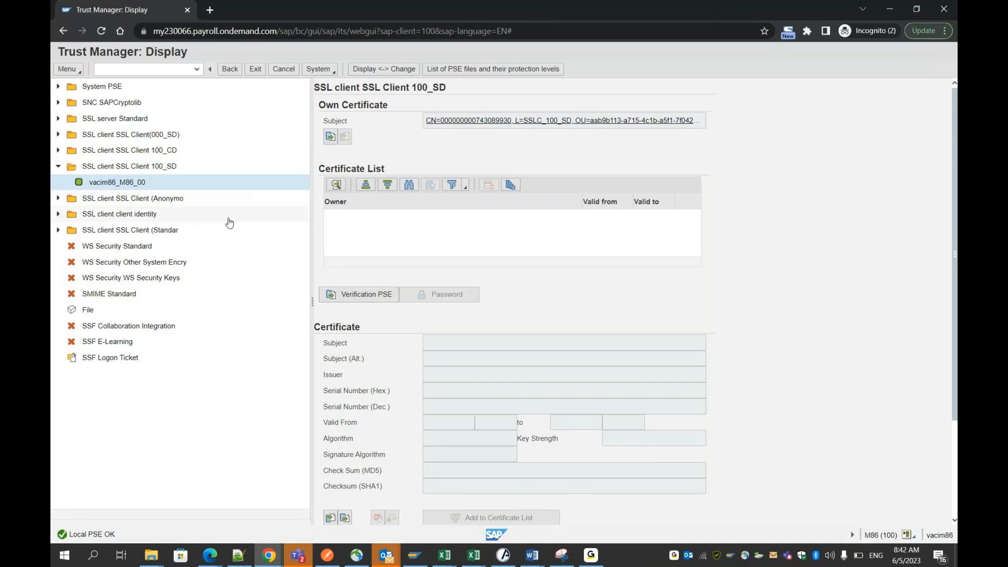
Open the SSL Client 100_SD PSE in Trust Manager and select its own certificate subject
{"action": "left_click", "coordinate": [58, 232]}
{"action": "left_click", "coordinate": [96, 248]}
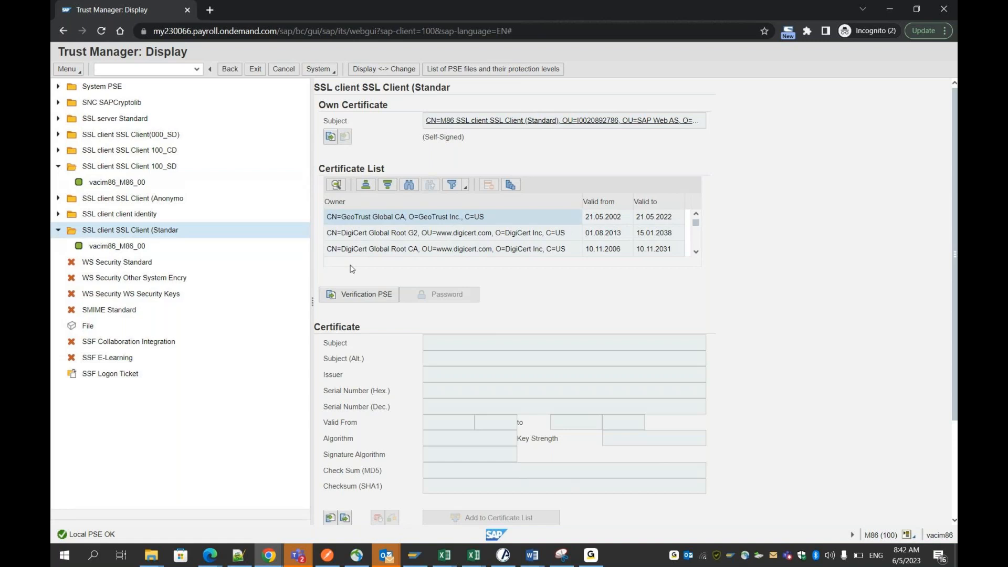
{"action": "double_click", "coordinate": [101, 184]}
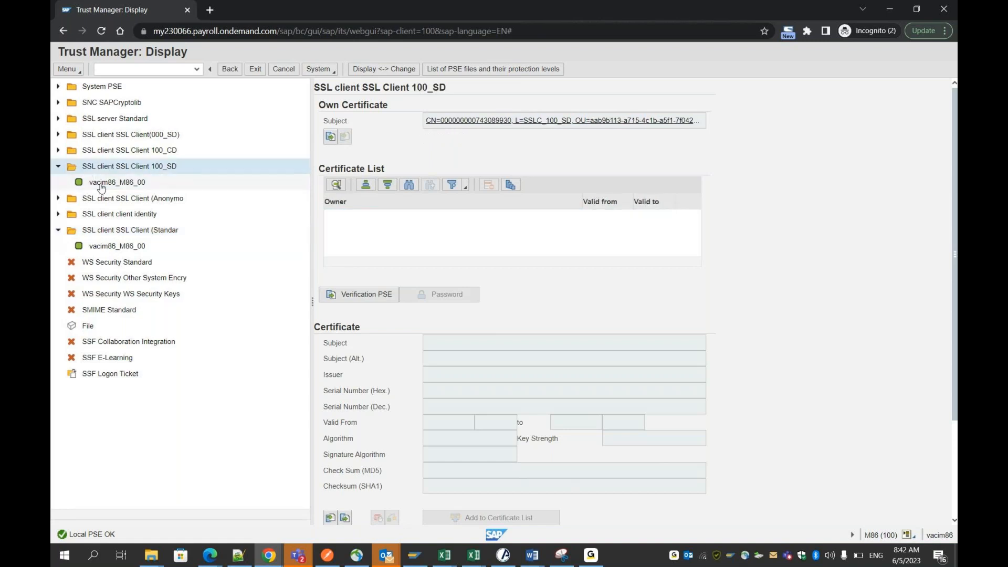
{"action": "left_click", "coordinate": [102, 186]}
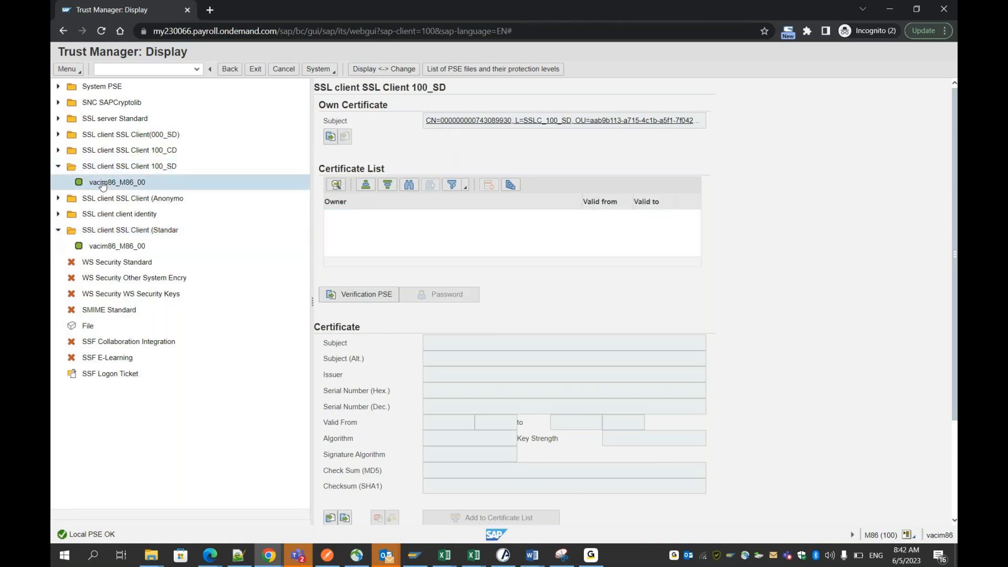
{"action": "left_click", "coordinate": [370, 289]}
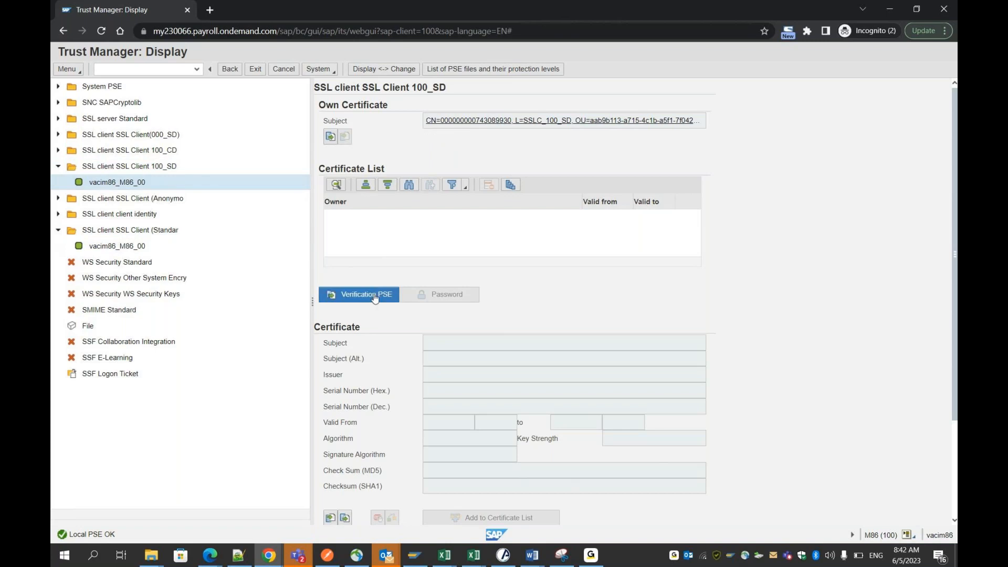
{"action": "left_click", "coordinate": [106, 251]}
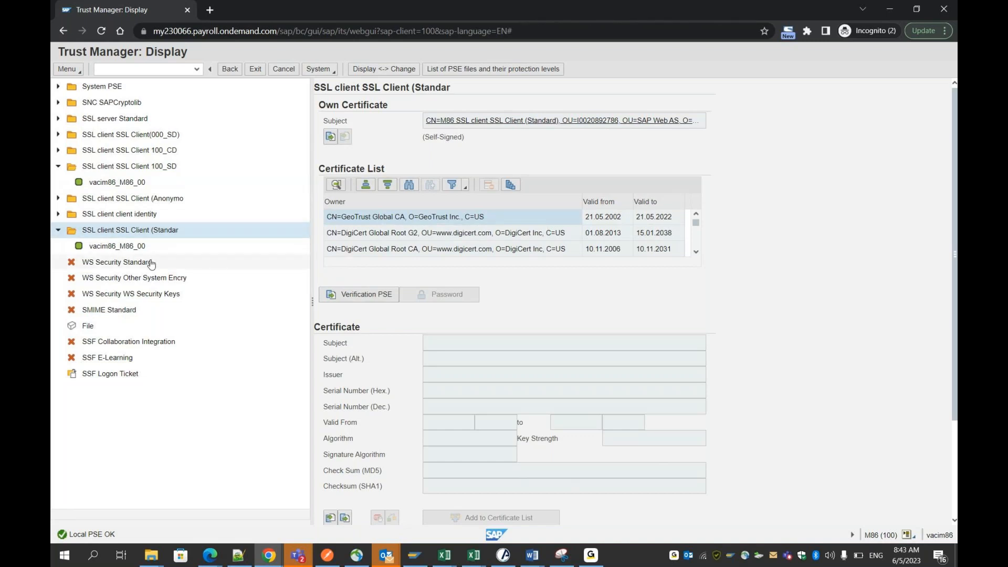
{"action": "left_click", "coordinate": [345, 518]}
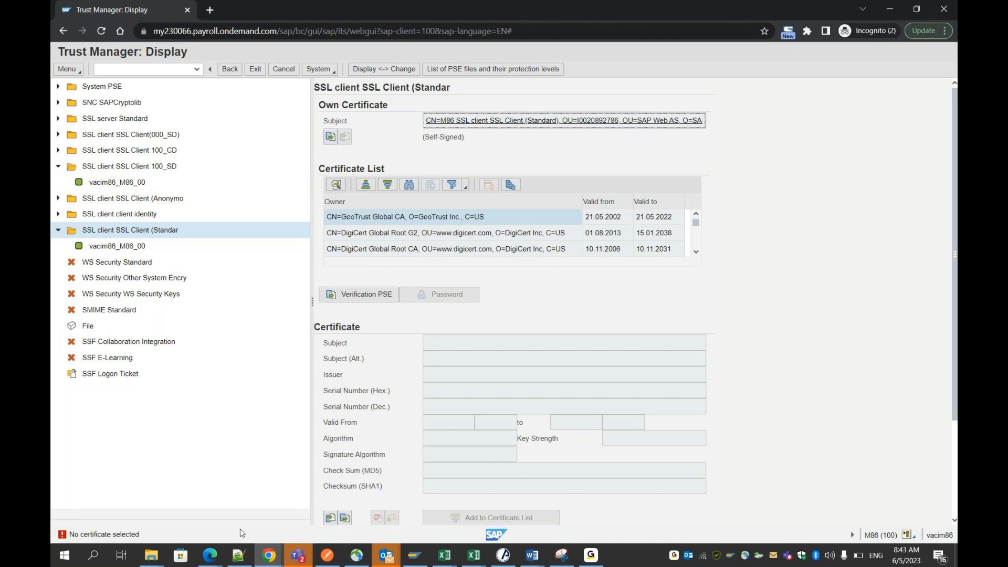
{"action": "left_click", "coordinate": [114, 184]}
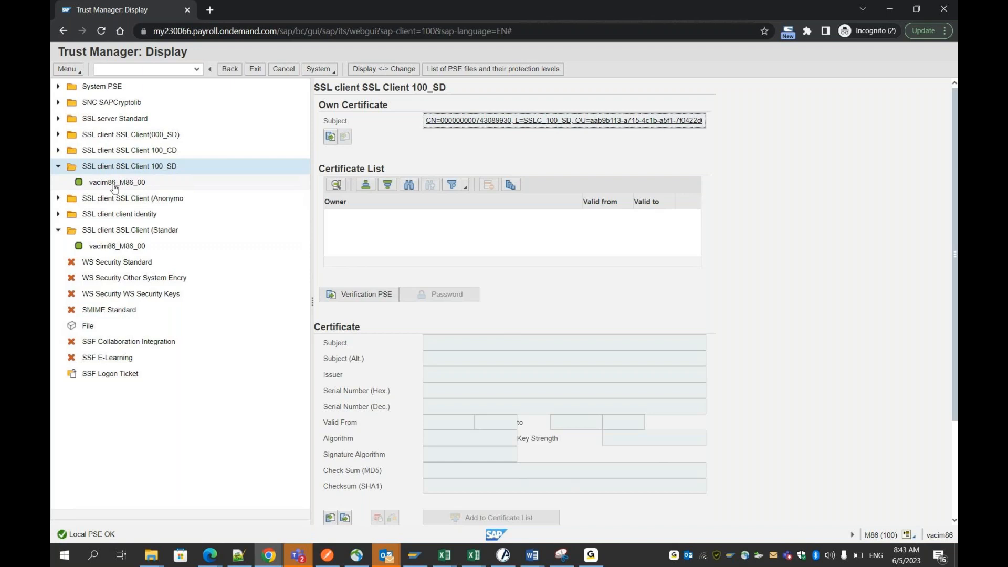
{"action": "left_click", "coordinate": [115, 185]}
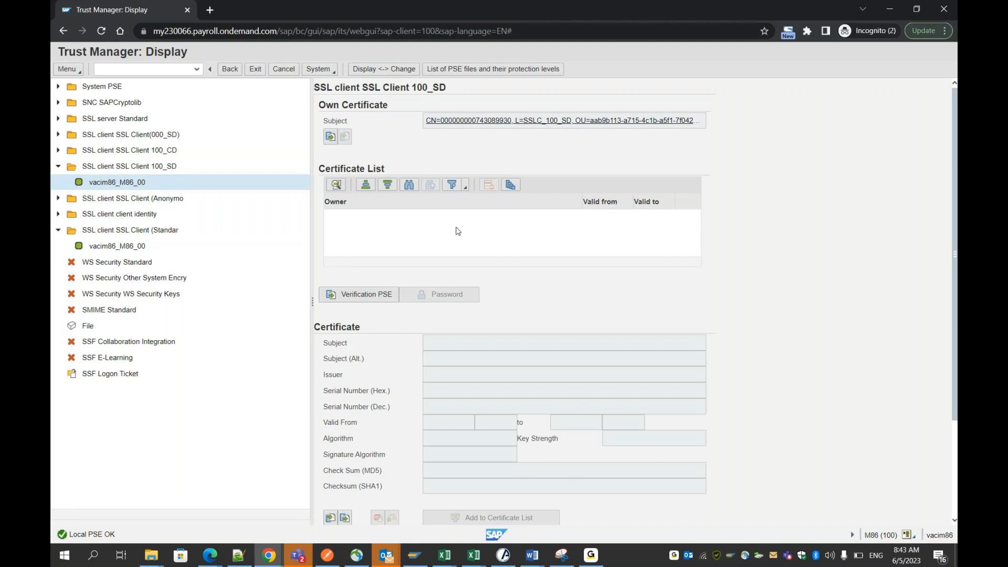
Display the own certificate's details and open its Export Certificate dialog
{"action": "left_click", "coordinate": [481, 122]}
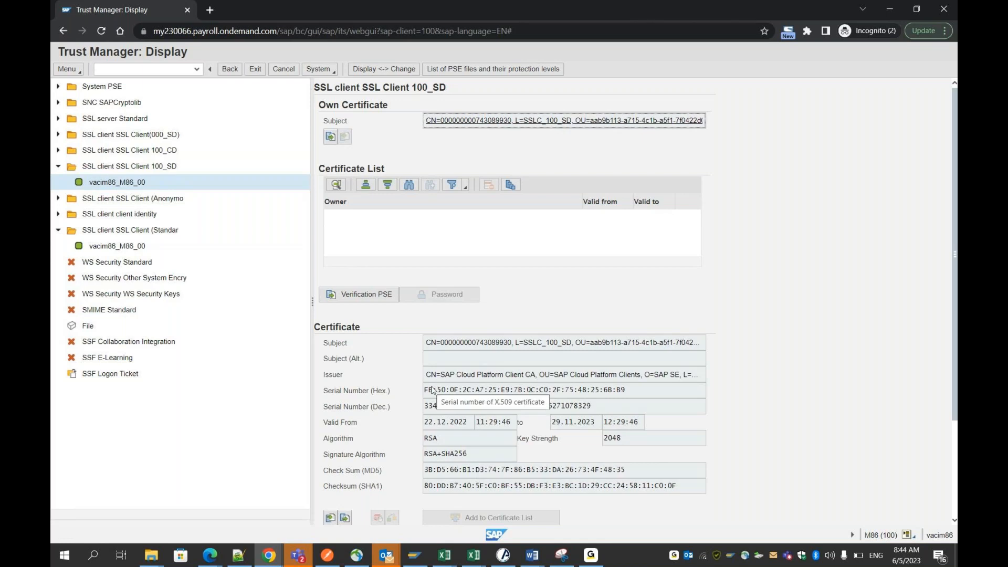
{"action": "left_click", "coordinate": [344, 518]}
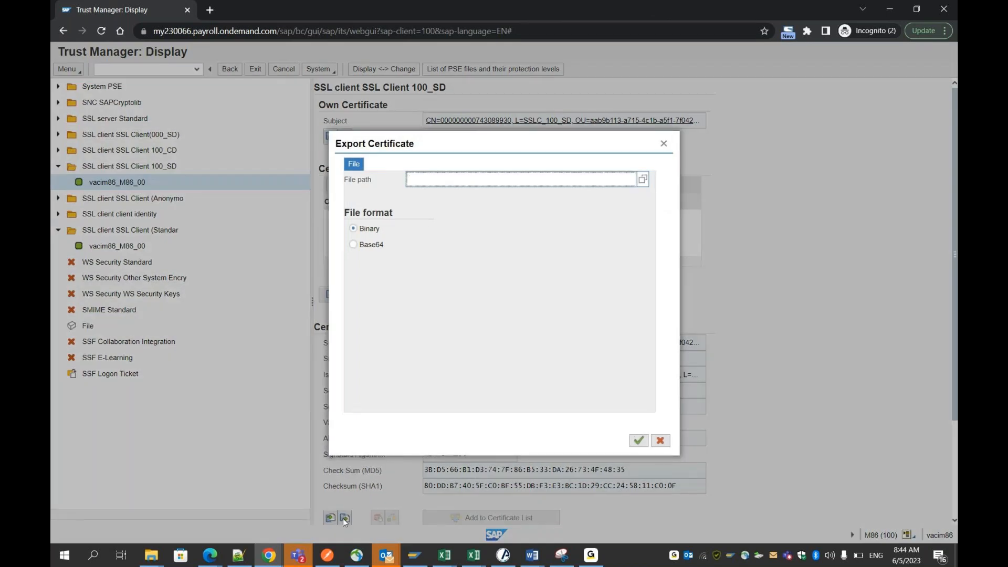
Choose Base64 as the export format for the SSL client certificate and pick a file path
{"action": "left_click", "coordinate": [366, 243]}
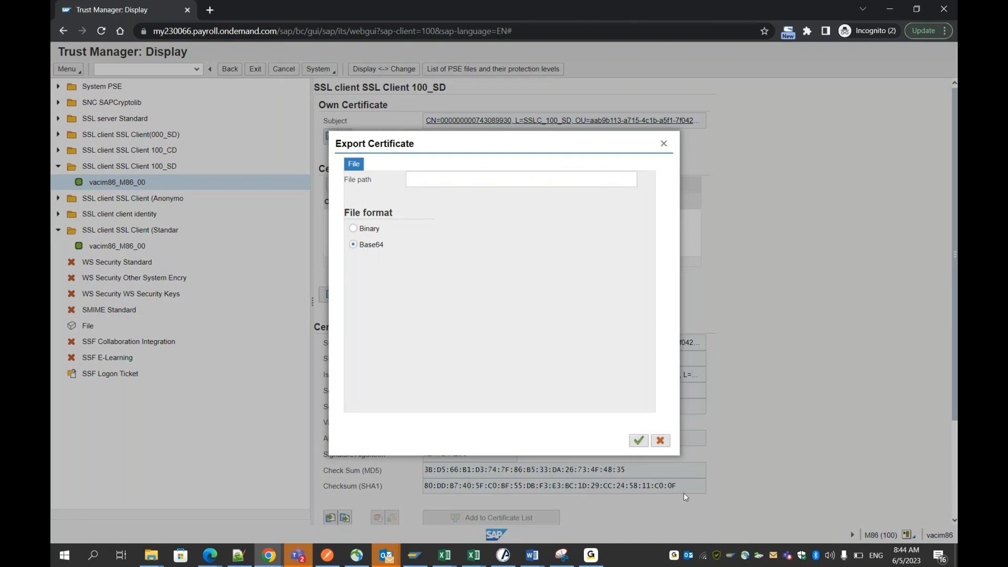
{"action": "left_click", "coordinate": [639, 441]}
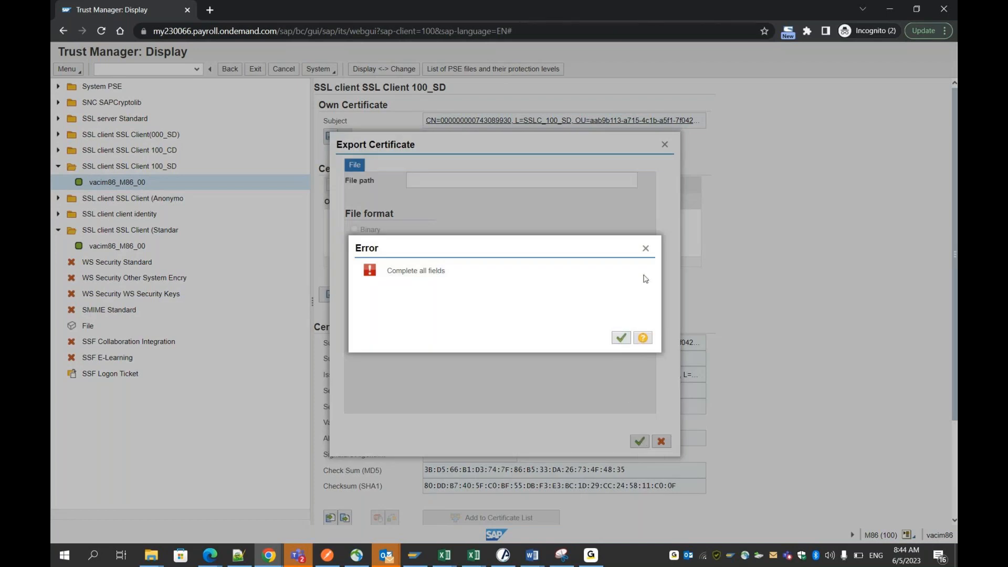
{"action": "left_click", "coordinate": [647, 248]}
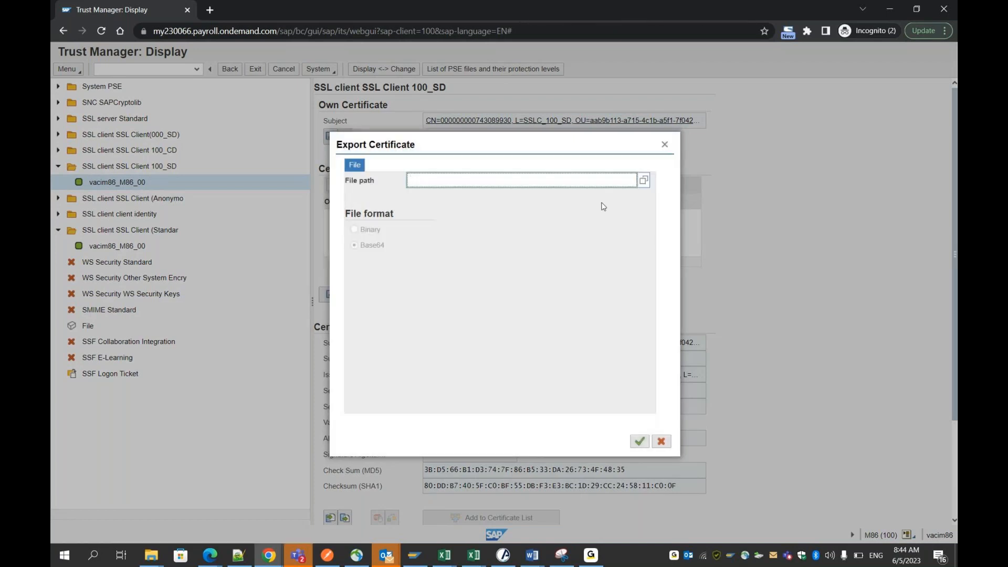
{"action": "left_click", "coordinate": [641, 181]}
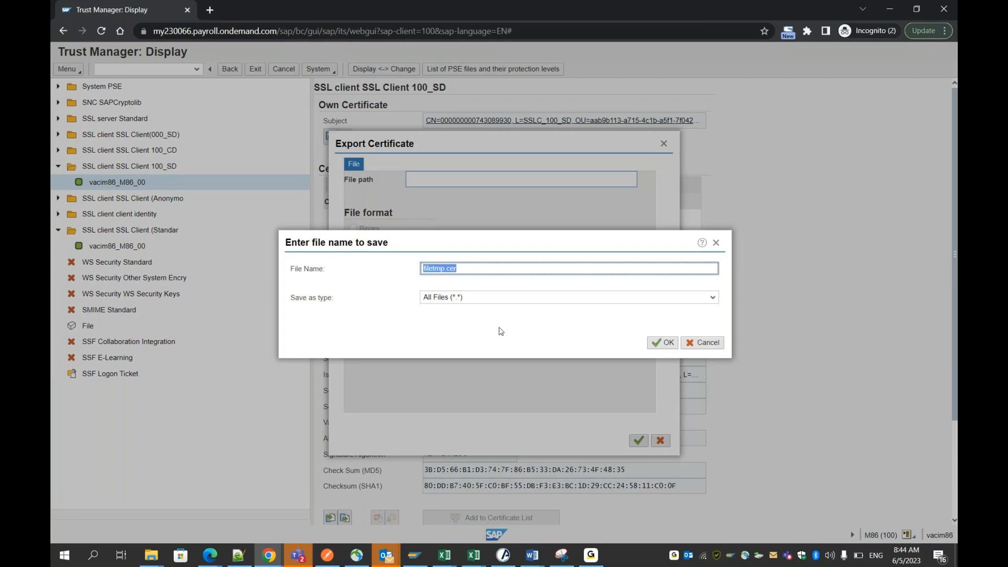
{"action": "left_click", "coordinate": [661, 343]}
Name the export file ecpcert.cer and target the Downloads\TV folder
{"action": "left_click", "coordinate": [444, 271]}
{"action": "key", "text": "BackSpace"}
{"action": "key", "text": "BackSpace"}
{"action": "key", "text": "BackSpace"}
{"action": "key", "text": "BackSpace"}
{"action": "key", "text": "BackSpace"}
{"action": "key", "text": "BackSpace"}
{"action": "key", "text": "BackSpace"}
{"action": "type", "text": "ecpcert"}
{"action": "left_click", "coordinate": [664, 344]}
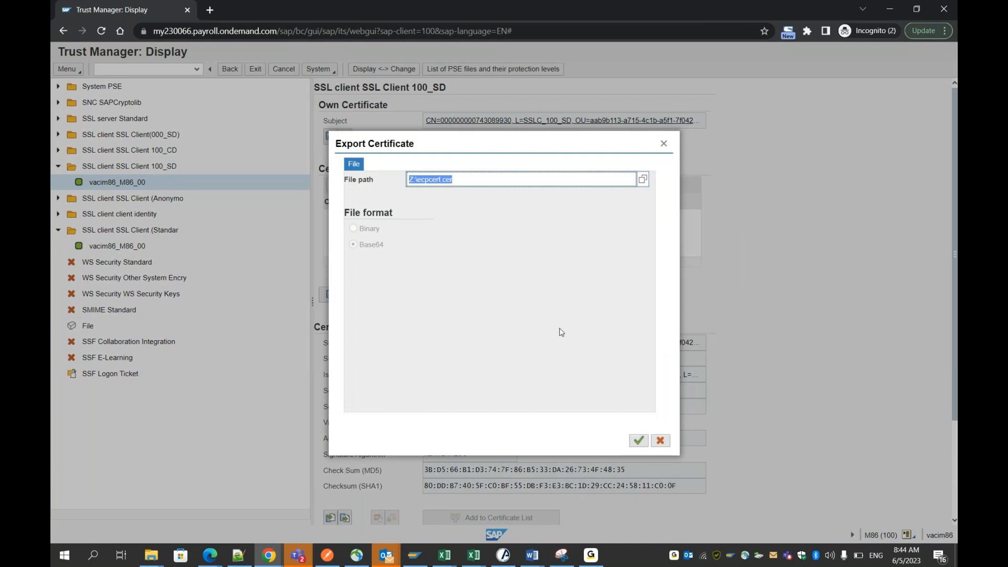
{"action": "left_click", "coordinate": [638, 442]}
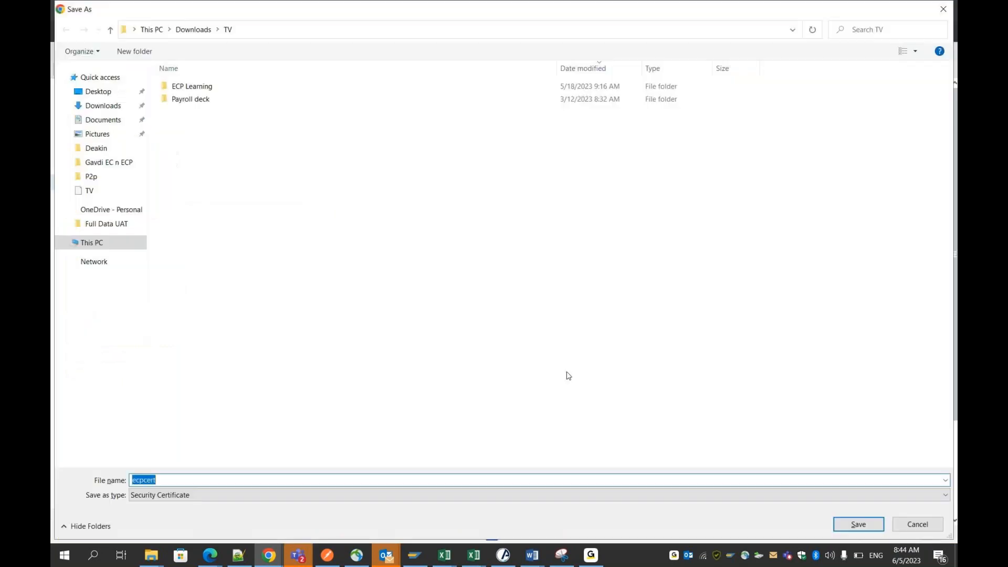
{"action": "left_click", "coordinate": [88, 192]}
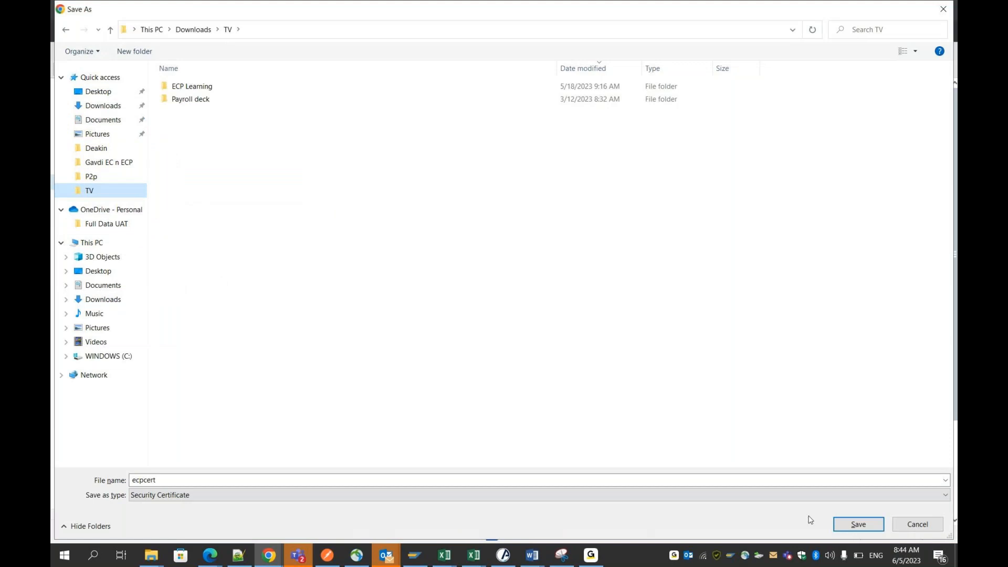
Save ecpcert.cer and check it appears in the Downloads\TV folder in File Explorer
{"action": "left_click", "coordinate": [847, 524]}
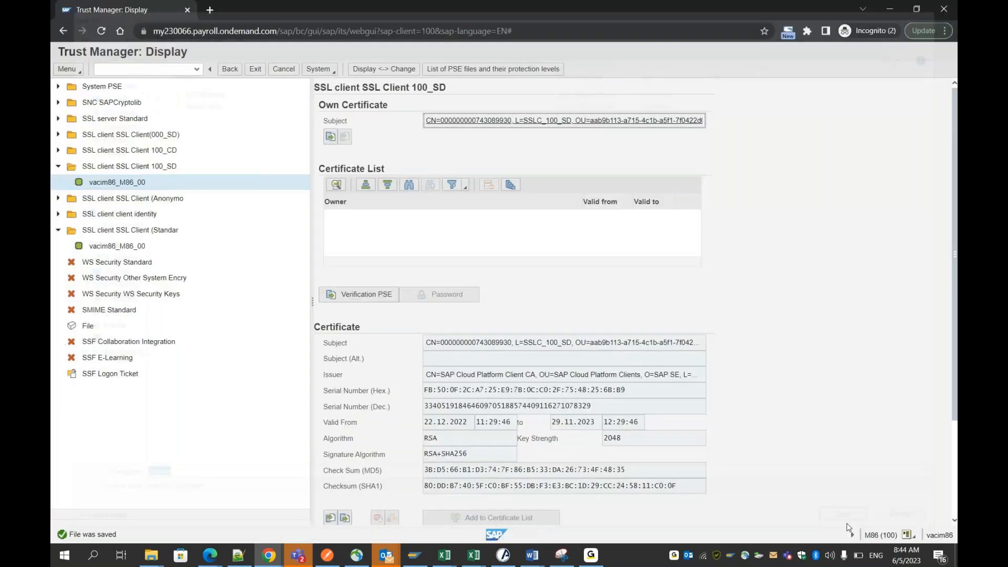
{"action": "mouse_move", "coordinate": [157, 557]}
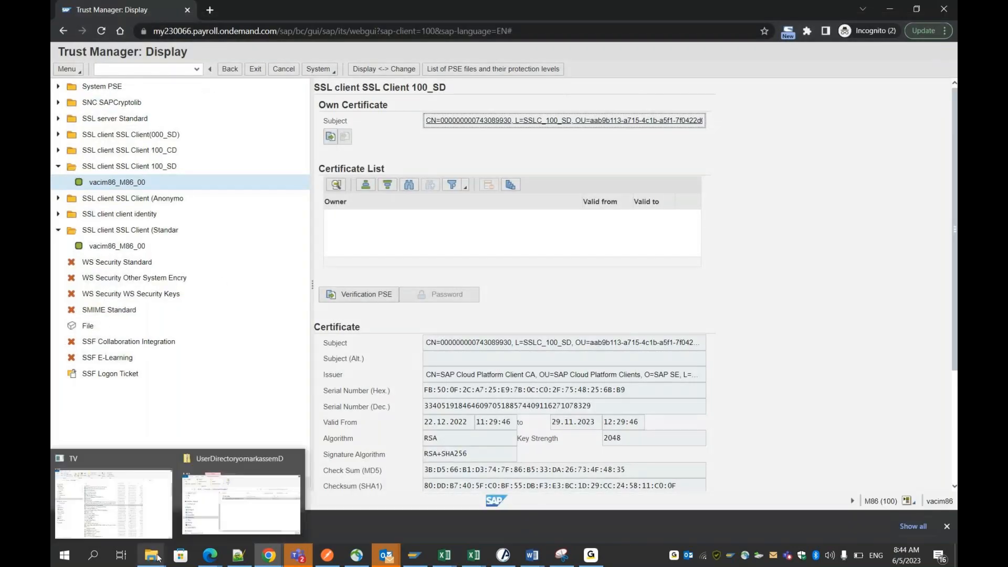
{"action": "left_click", "coordinate": [128, 528]}
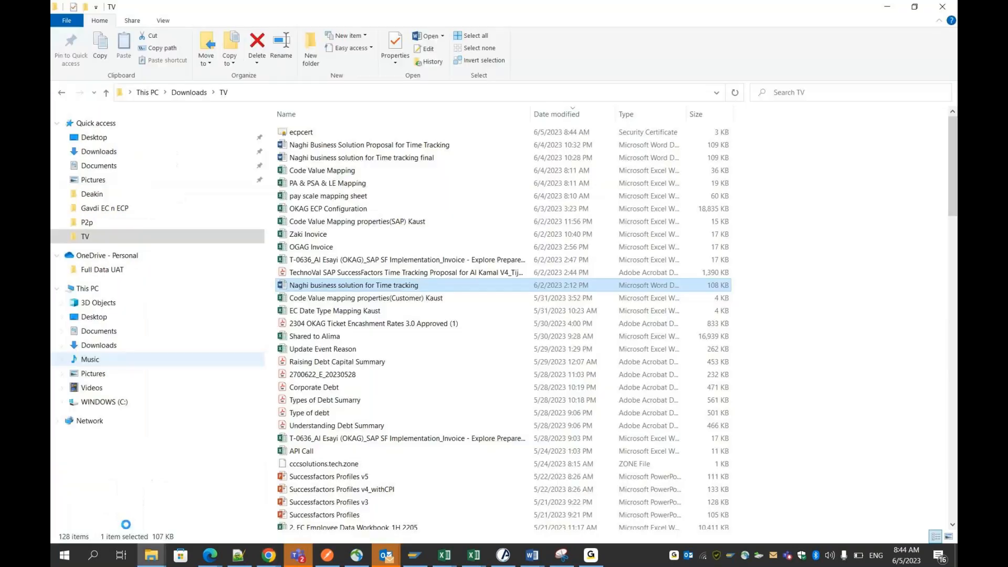
{"action": "left_click", "coordinate": [317, 138]}
{"action": "right_click", "coordinate": [318, 138]}
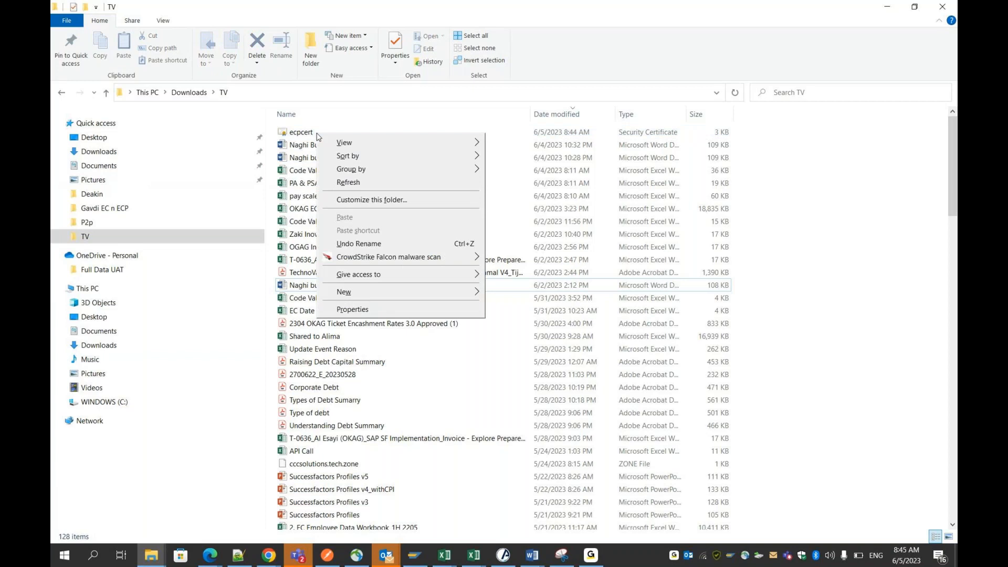
{"action": "left_click", "coordinate": [265, 557]}
Return to Security Center's new certificate mapping and cancel the certificate file upload
{"action": "left_click", "coordinate": [396, 499]}
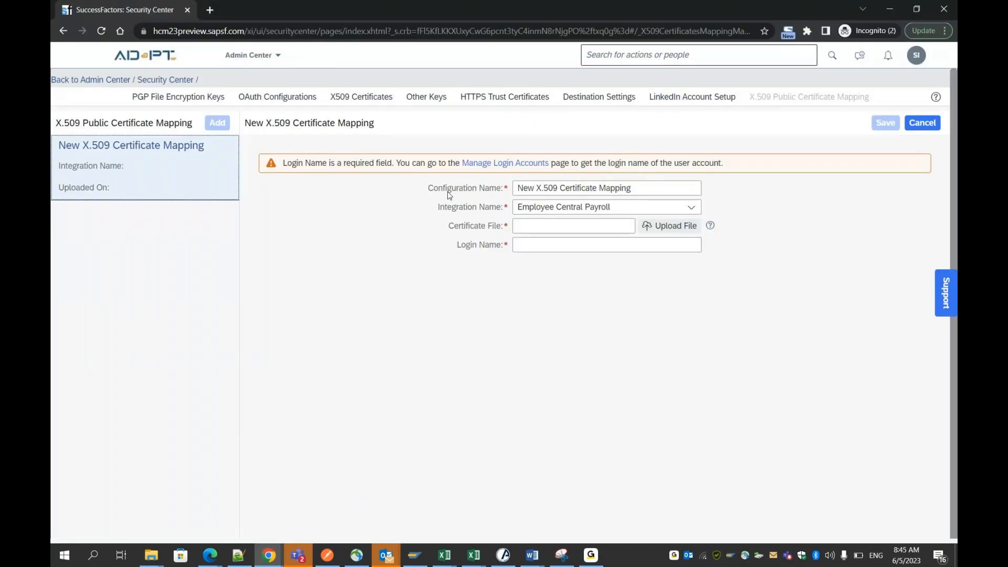
{"action": "left_click", "coordinate": [647, 230]}
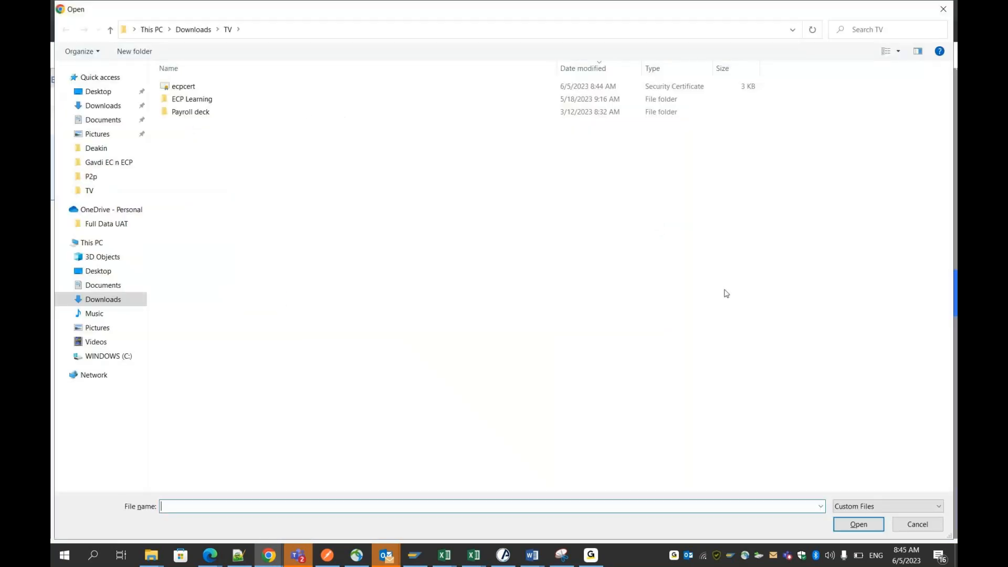
{"action": "left_click", "coordinate": [921, 528]}
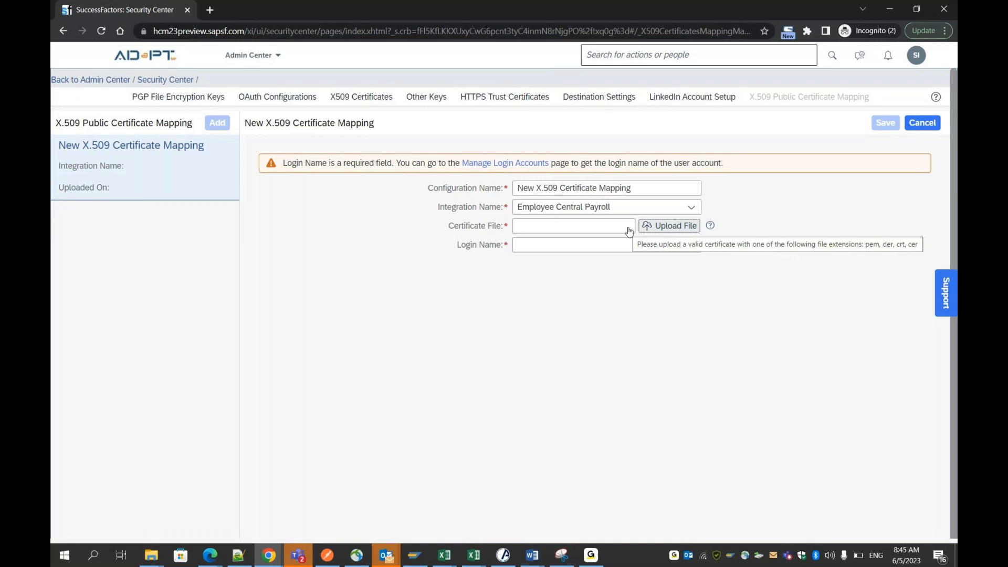
Enter SFAPI as the mapping's login name and search for 'reset' in the top bar
{"action": "left_click", "coordinate": [608, 55]}
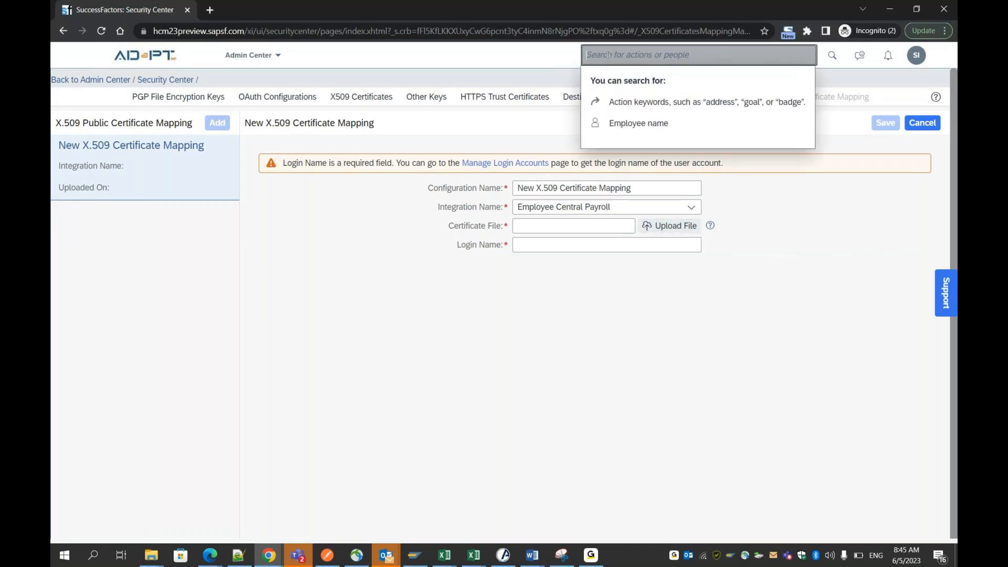
{"action": "type", "text": "reset"}
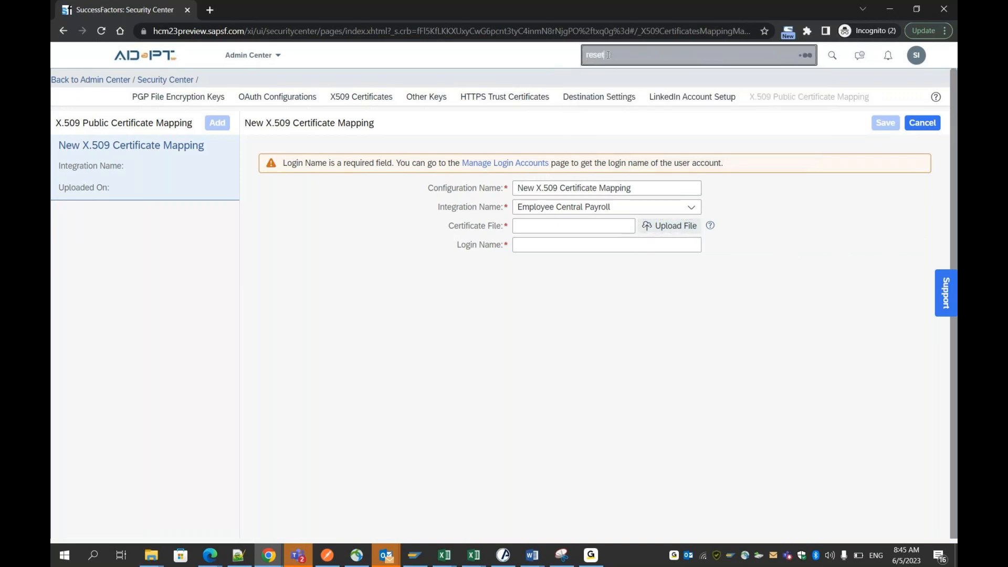
{"action": "left_click", "coordinate": [542, 245]}
{"action": "type", "text": "SFAPI"}
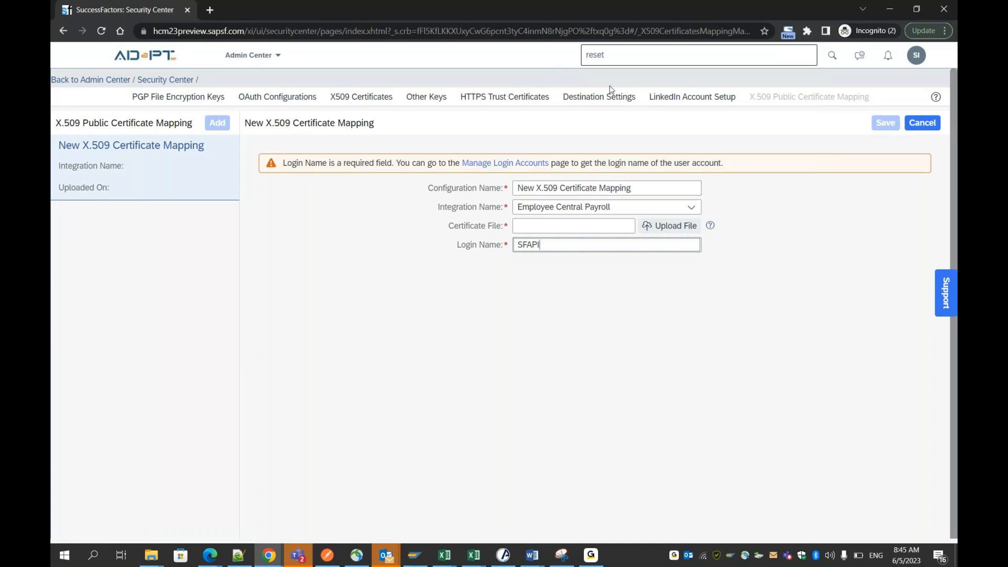
{"action": "left_click", "coordinate": [624, 56]}
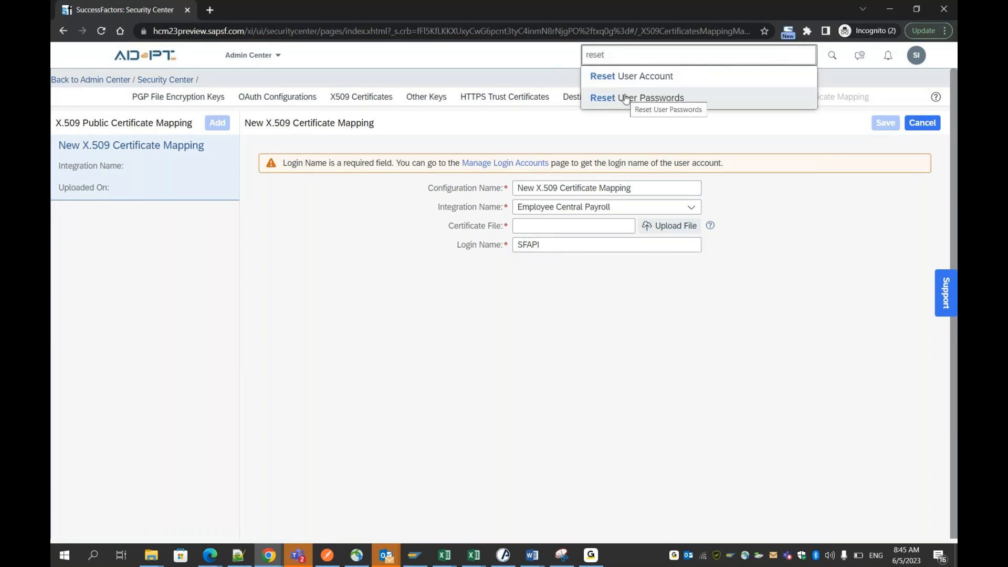
Reset the SFAPI user's password to a new password on the Reset User Passwords page
{"action": "left_click", "coordinate": [626, 99]}
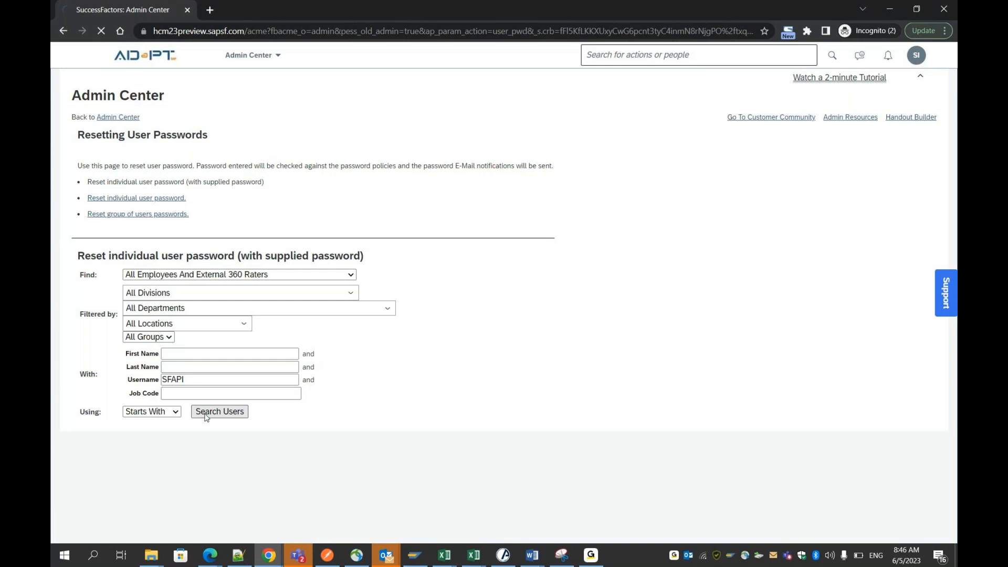
{"action": "key", "text": "Return"}
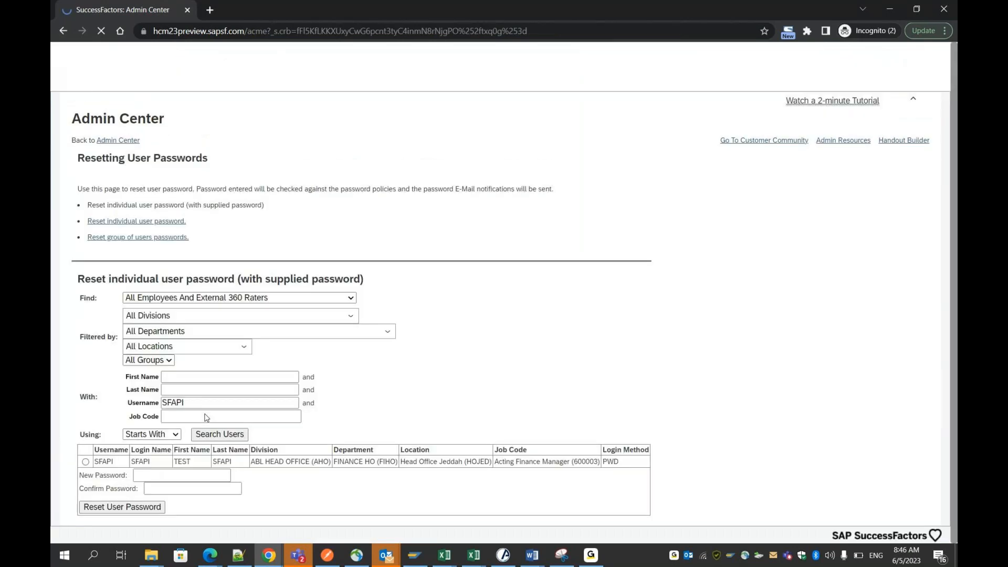
{"action": "left_click", "coordinate": [85, 438]}
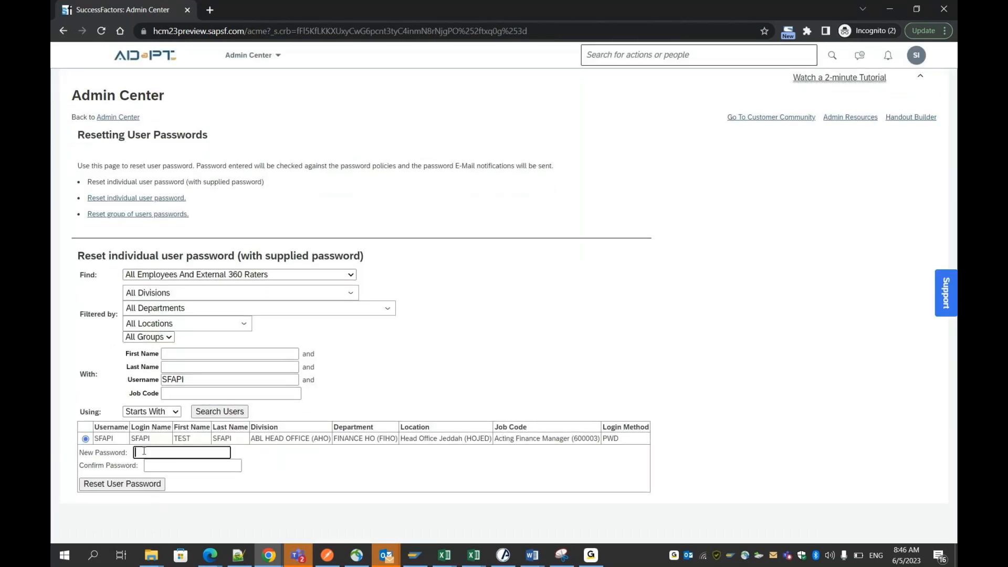
{"action": "left_click", "coordinate": [144, 451]}
{"action": "type", "text": "••••••••"}
{"action": "left_click", "coordinate": [151, 467]}
{"action": "type", "text": "•"}
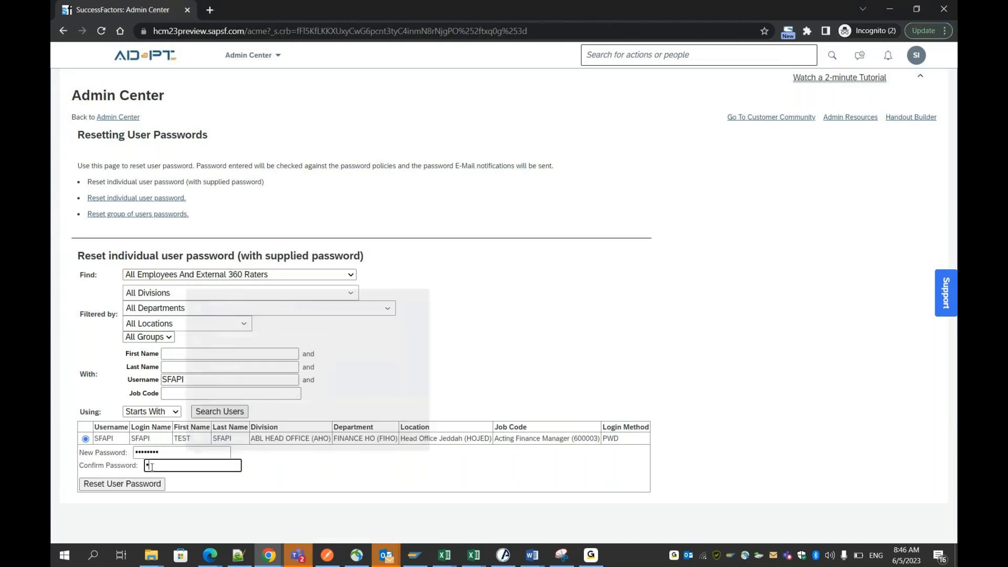
{"action": "type", "text": "••••"}
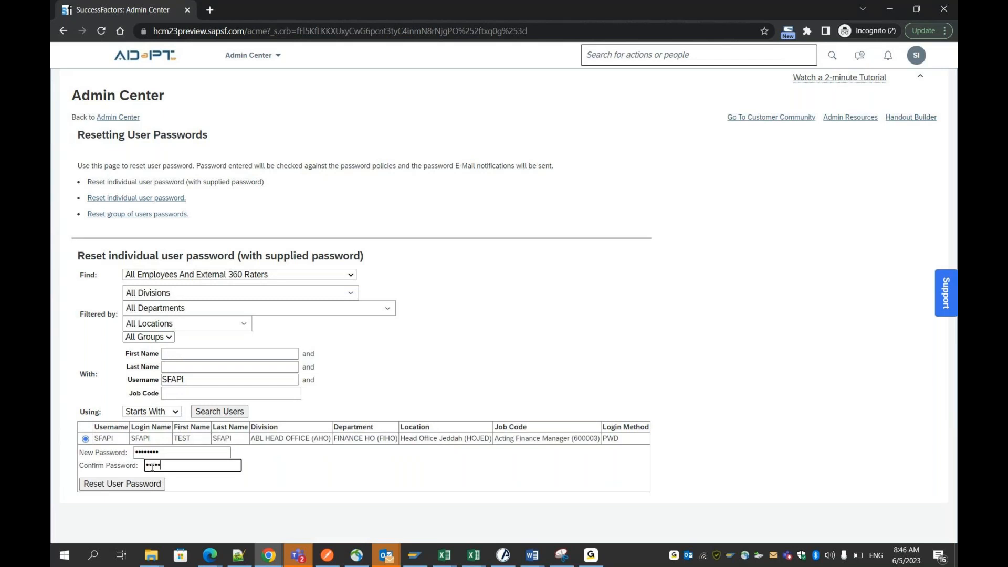
{"action": "type", "text": "•••"}
{"action": "left_click", "coordinate": [128, 486]}
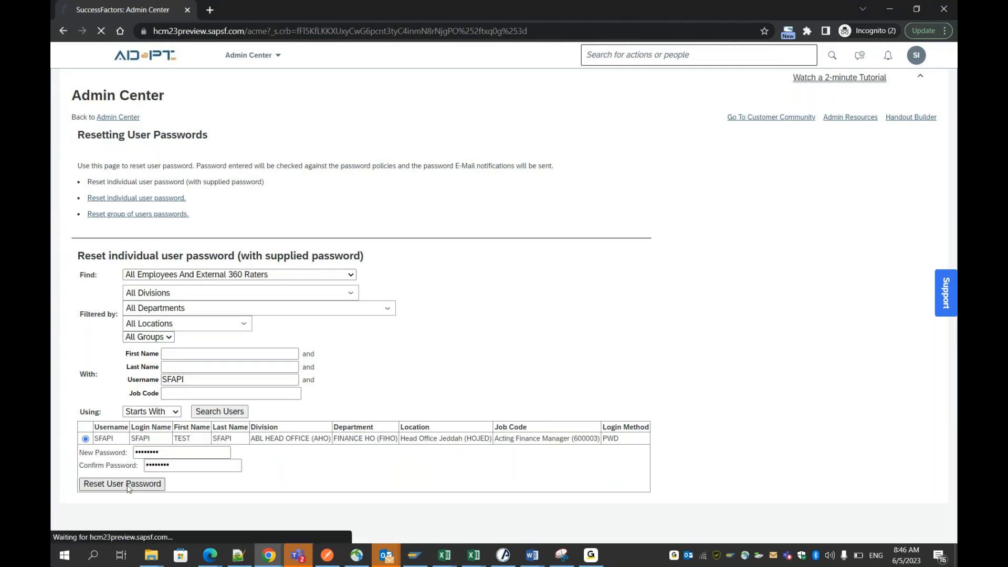
{"action": "left_click", "coordinate": [916, 55]}
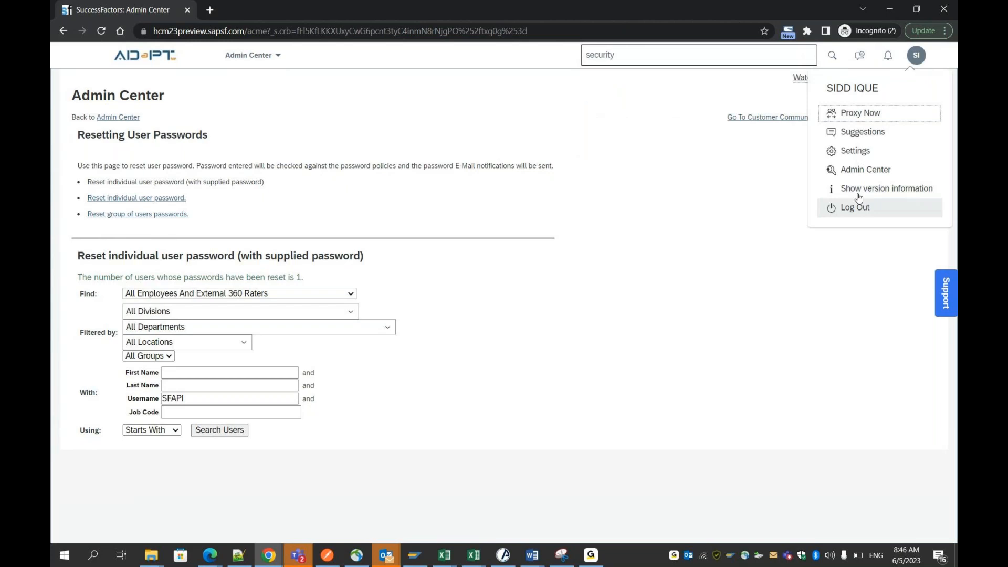
Log out and sign back in as the SFAPI user with its reset password
{"action": "left_click", "coordinate": [859, 209]}
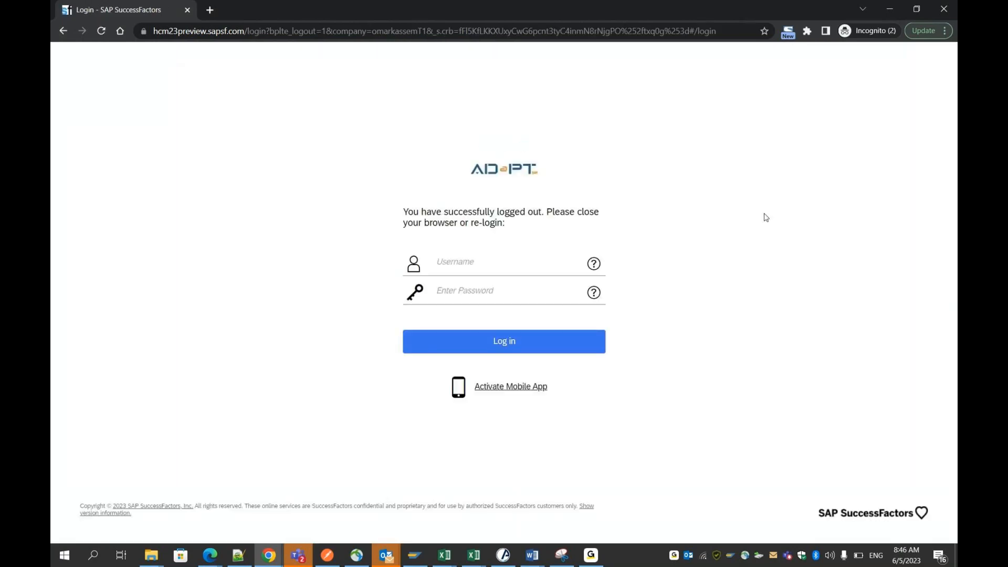
{"action": "left_click", "coordinate": [452, 272]}
{"action": "type", "text": "sfapi"}
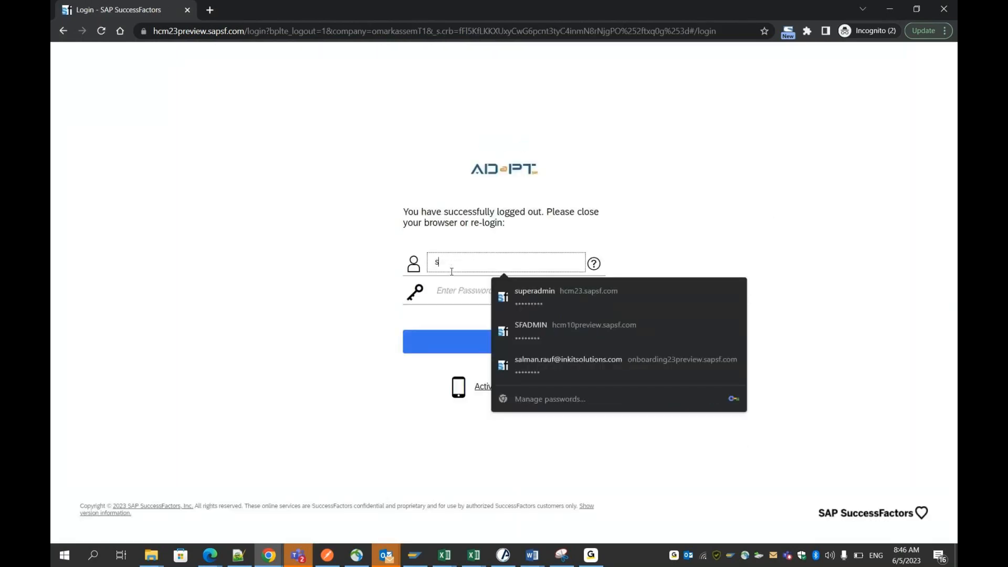
{"action": "key", "text": "Tab"}
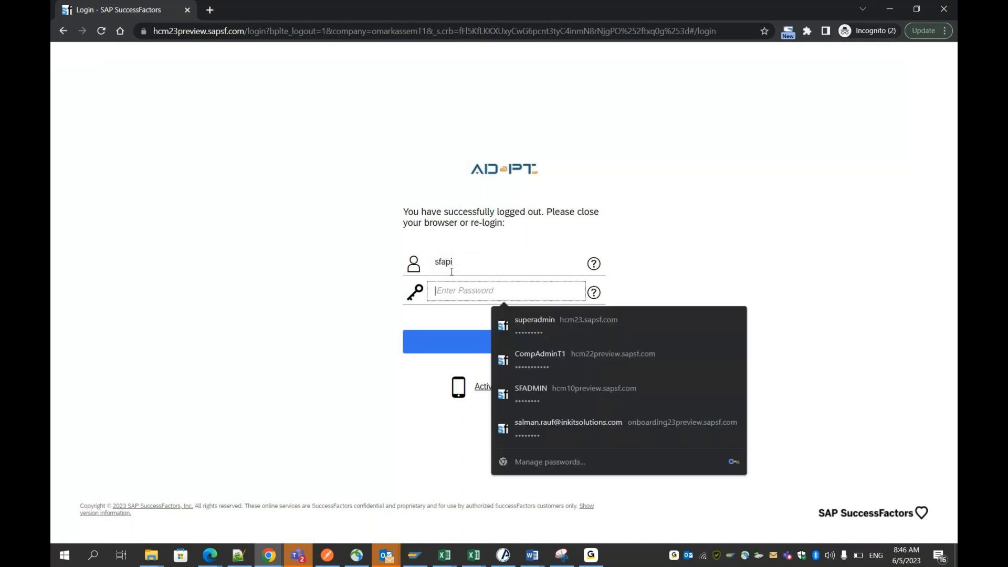
{"action": "type", "text": "••••••••"}
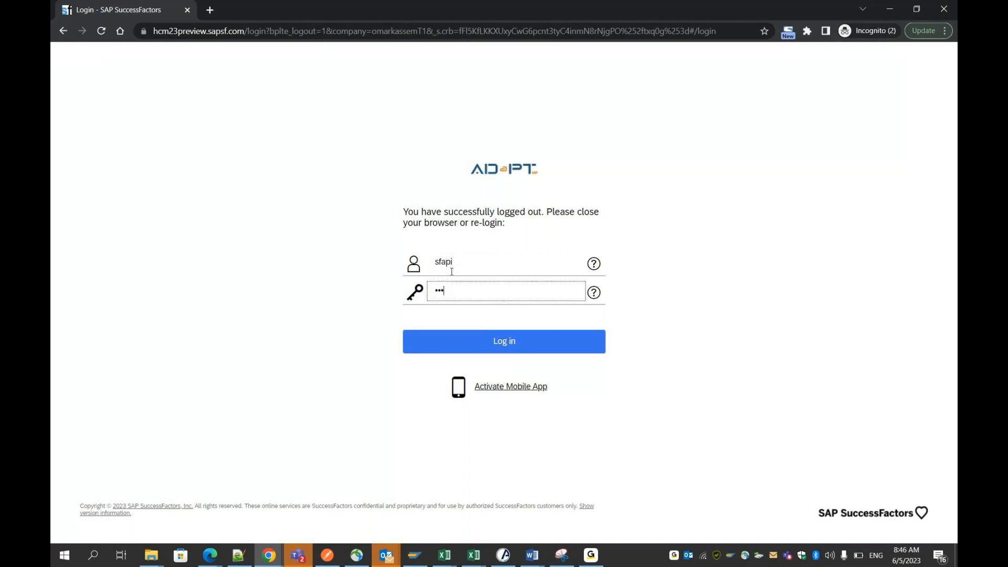
{"action": "key", "text": "Return"}
{"action": "type", "text": "SFAP"}
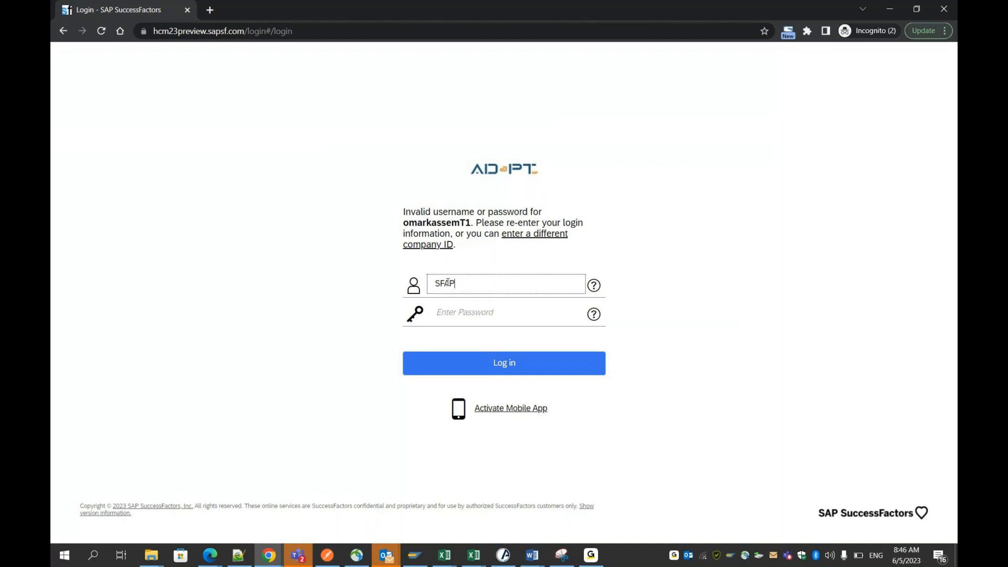
{"action": "type", "text": "II"}
{"action": "key", "text": "Tab"}
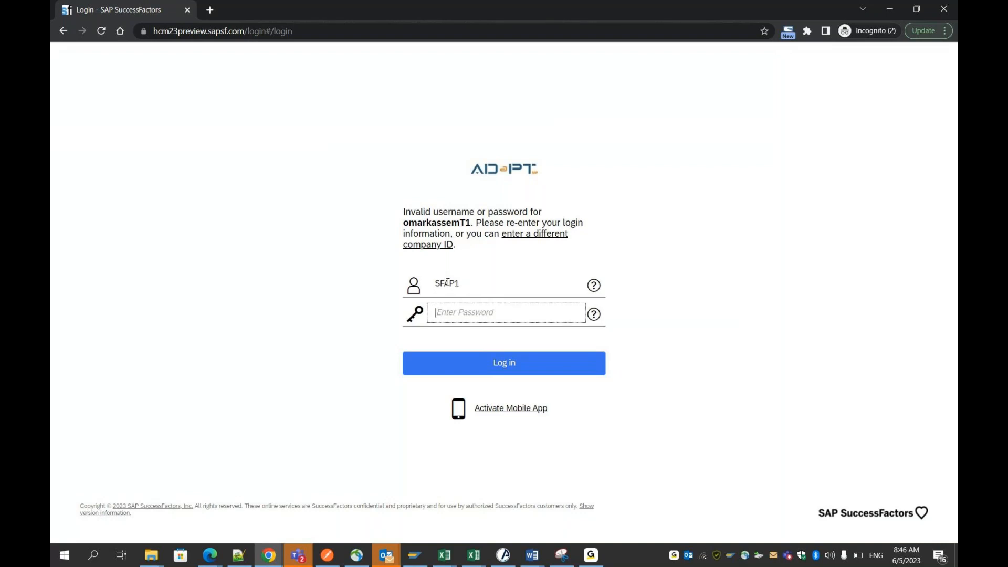
{"action": "left_click", "coordinate": [481, 282]}
{"action": "key", "text": "BackSpace"}
{"action": "type", "text": "I"}
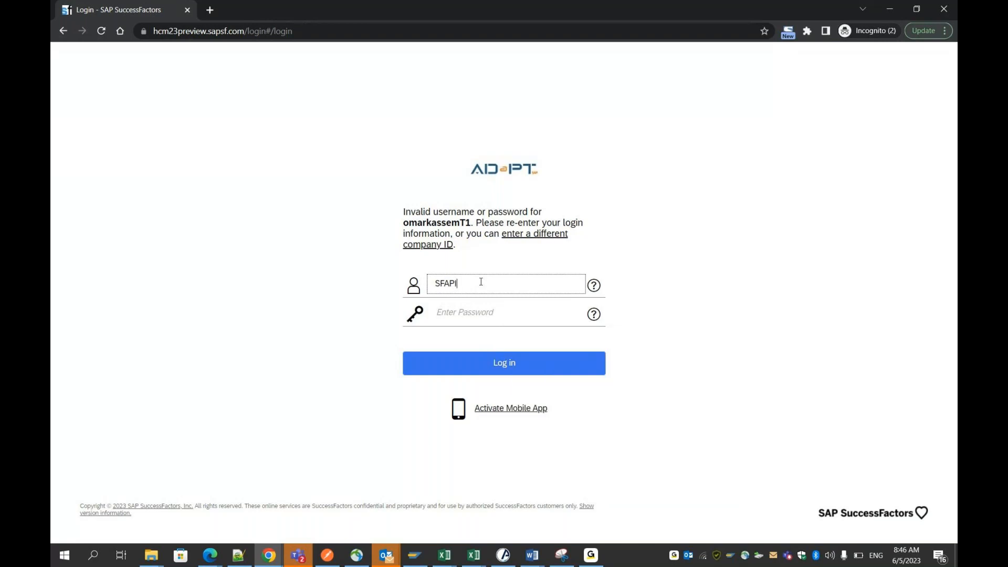
{"action": "key", "text": "Tab"}
{"action": "type", "text": "•••"}
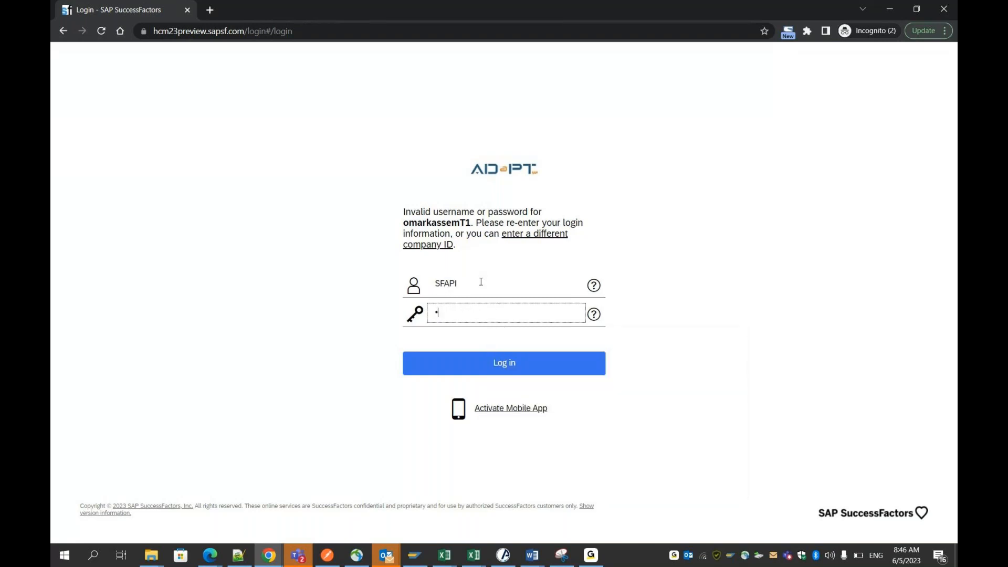
{"action": "type", "text": "•••••"}
{"action": "key", "text": "Return"}
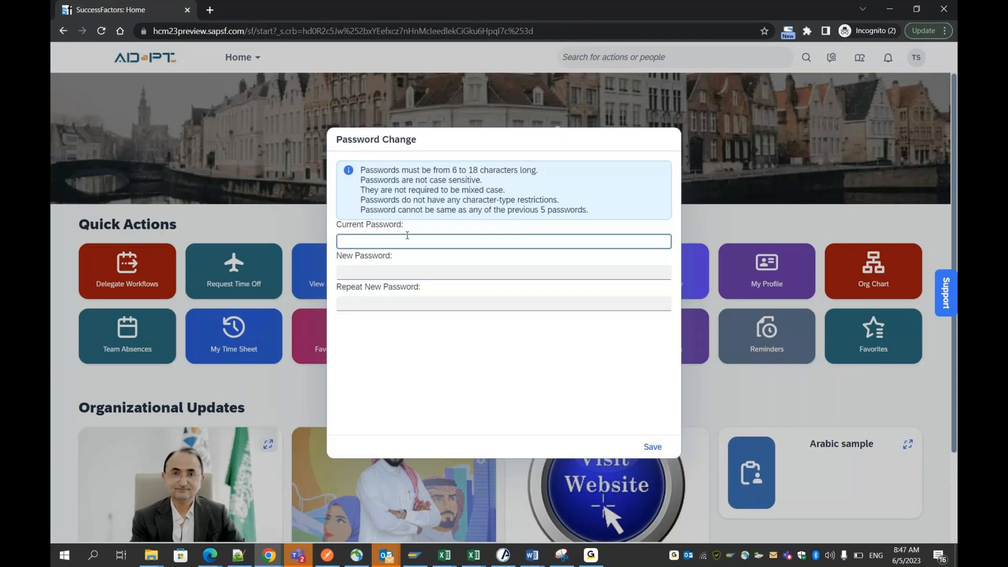
Replace SFAPI's password in the Password Change dialog, log out, and search 'security'
{"action": "left_click", "coordinate": [407, 237]}
{"action": "type", "text": "••••••"}
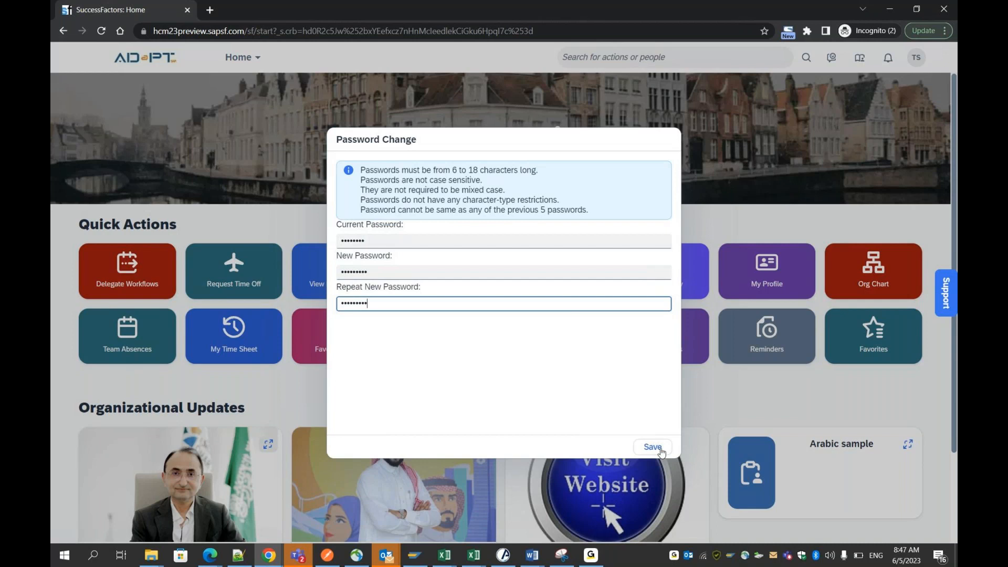
{"action": "left_click", "coordinate": [656, 448]}
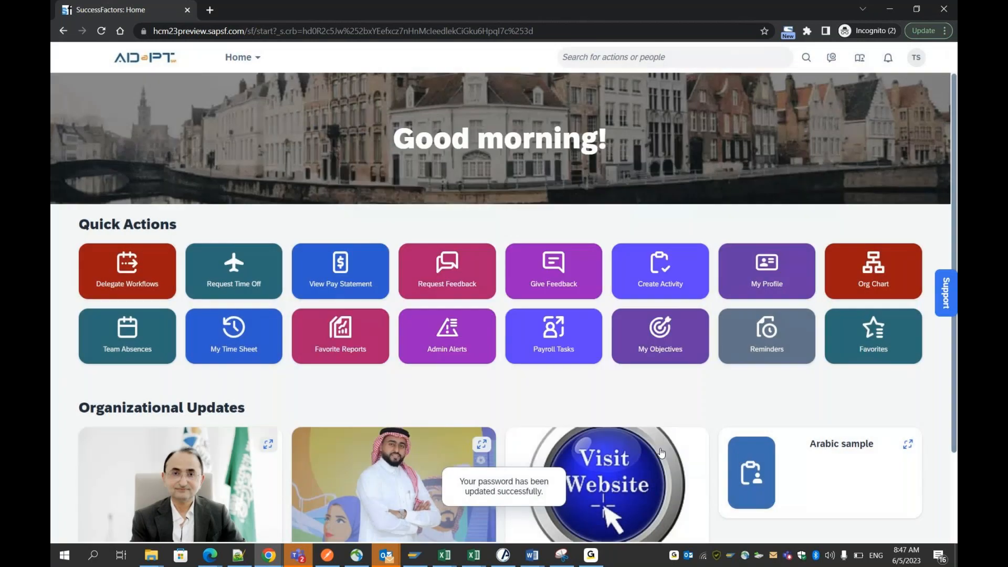
{"action": "left_click", "coordinate": [918, 60]}
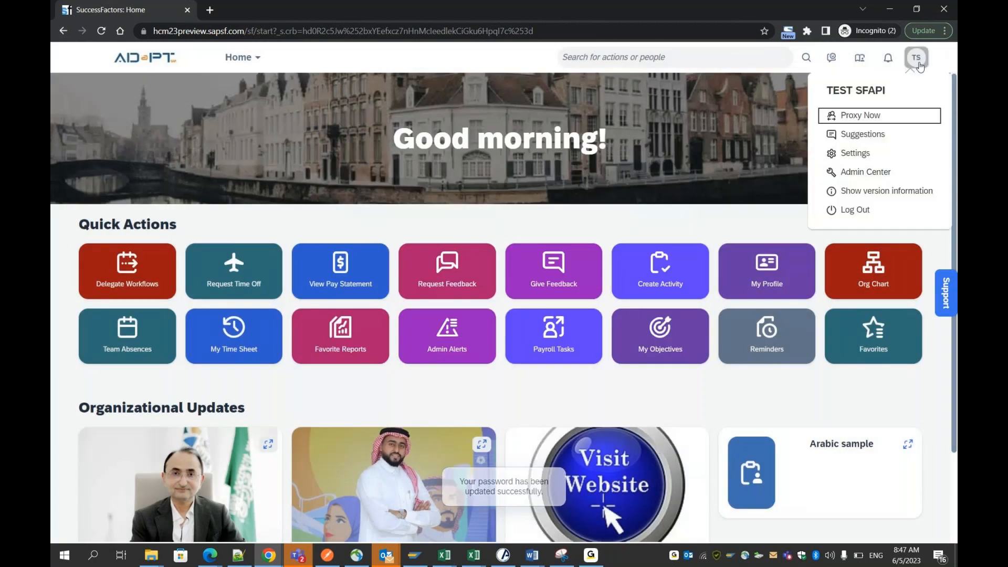
{"action": "left_click", "coordinate": [870, 210]}
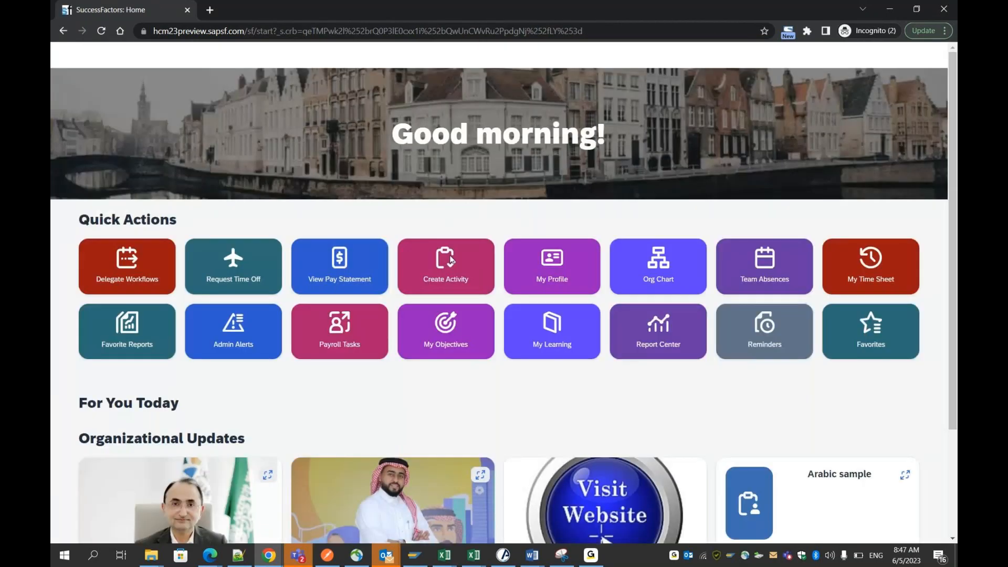
{"action": "left_click", "coordinate": [675, 58]}
{"action": "type", "text": "security"}
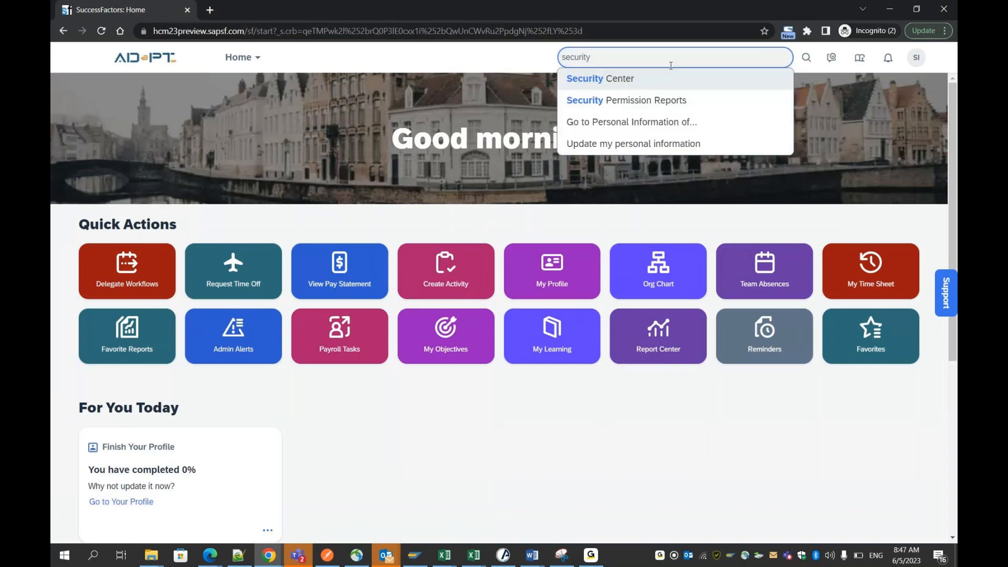
Create X.509 mapping 'EC to ECP P2P' with ecpcert.cer and login SFAPI, and save it
{"action": "left_click", "coordinate": [661, 79]}
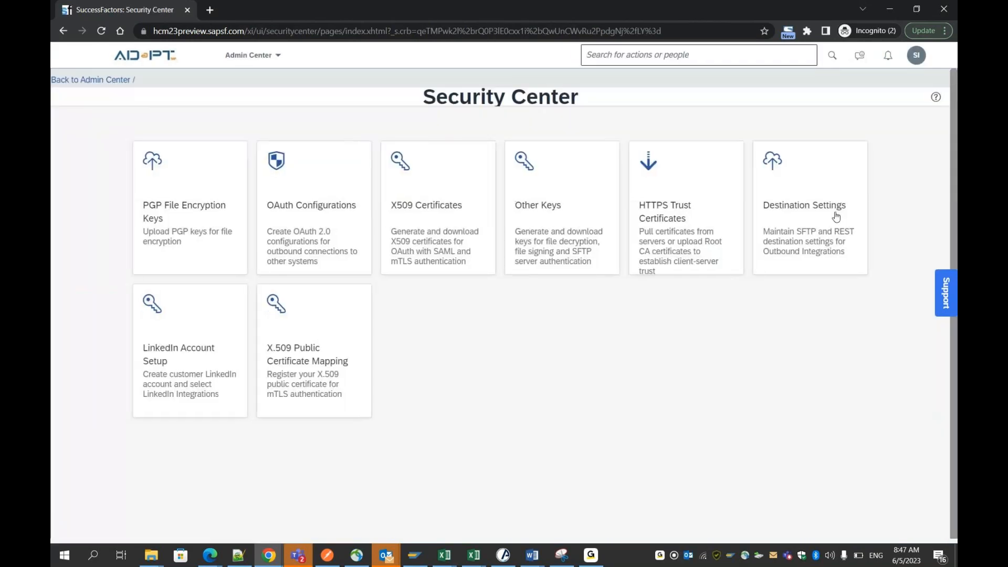
{"action": "left_click", "coordinate": [324, 351]}
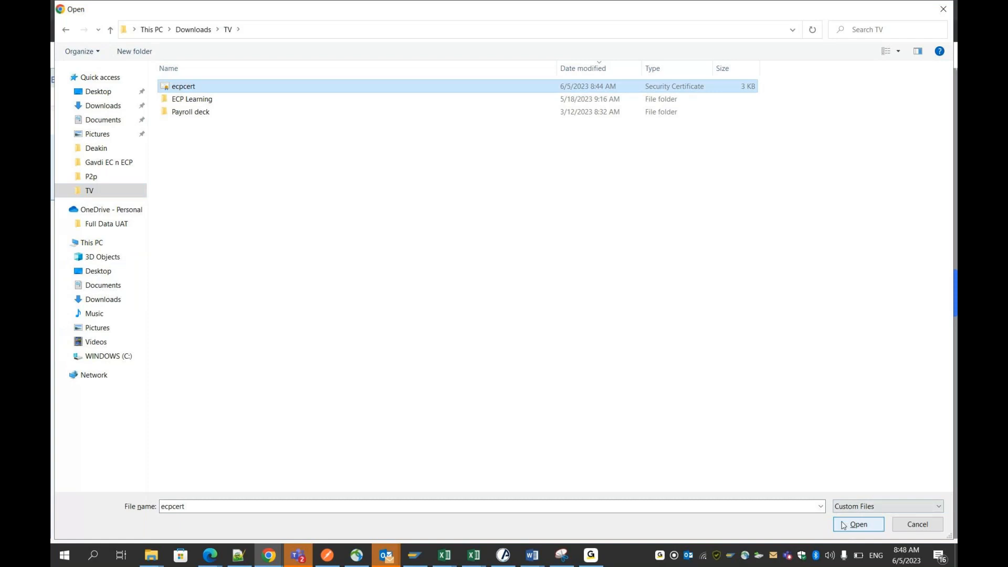
{"action": "left_click", "coordinate": [858, 524]}
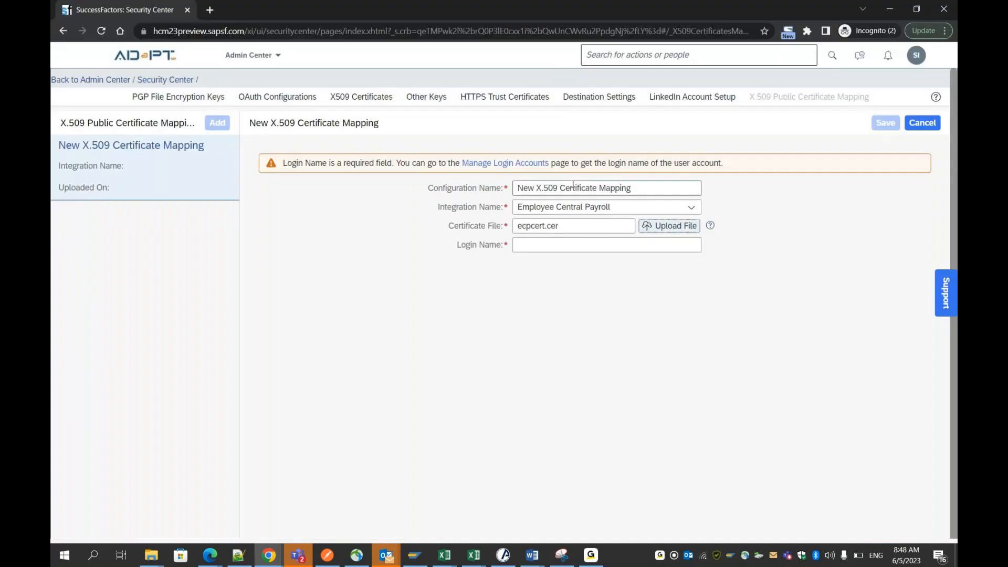
{"action": "left_click_drag", "start_coordinate": [633, 187], "coordinate": [473, 198]}
{"action": "type", "text": "EC"}
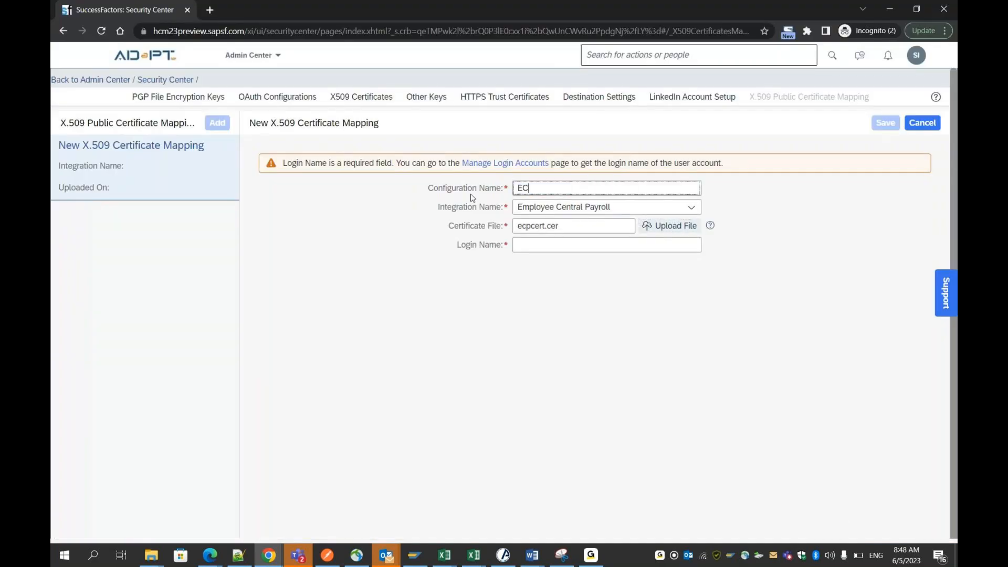
{"action": "type", "text": " to"}
{"action": "type", "text": " ECP "}
{"action": "type", "text": "P"}
{"action": "type", "text": "@P"}
{"action": "key", "text": "BackSpace"}
{"action": "key", "text": "BackSpace"}
{"action": "type", "text": "2P"}
{"action": "left_click", "coordinate": [532, 245]}
{"action": "type", "text": "SFAPI"}
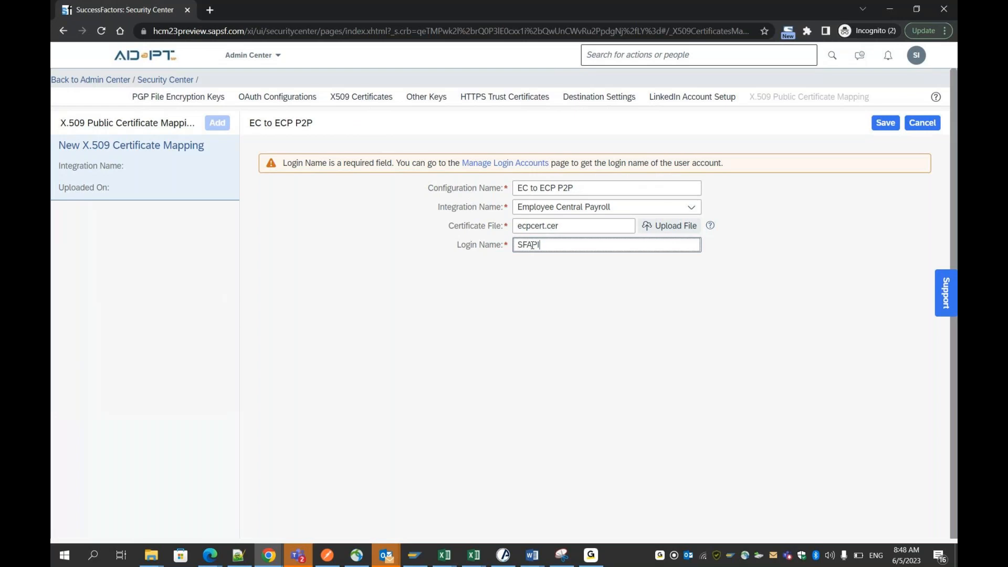
{"action": "left_click", "coordinate": [885, 124]}
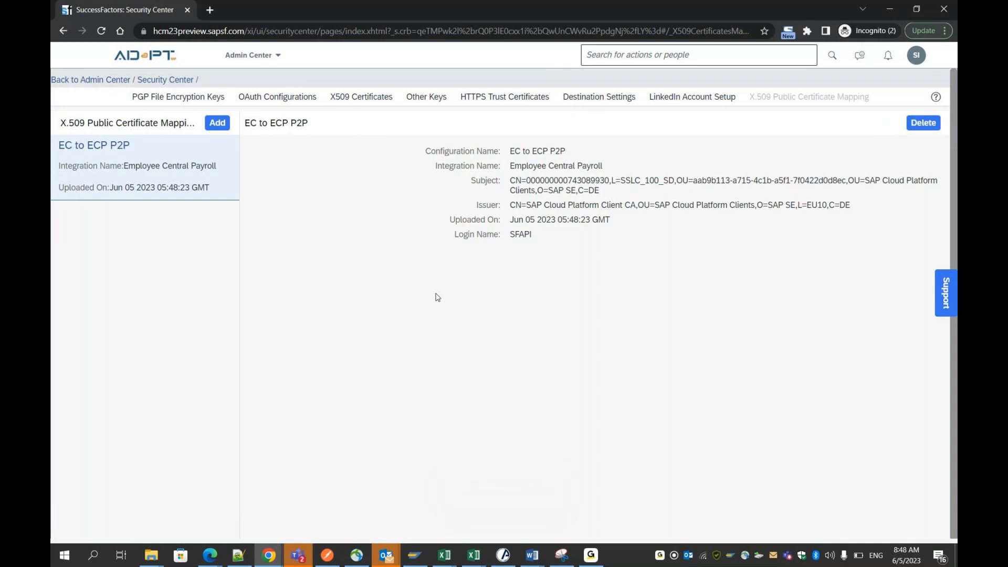
Switch to the Trust Manager window, return to Easy Access, and try running HRSFEC_PTP_CONFIG
{"action": "left_click", "coordinate": [270, 556]}
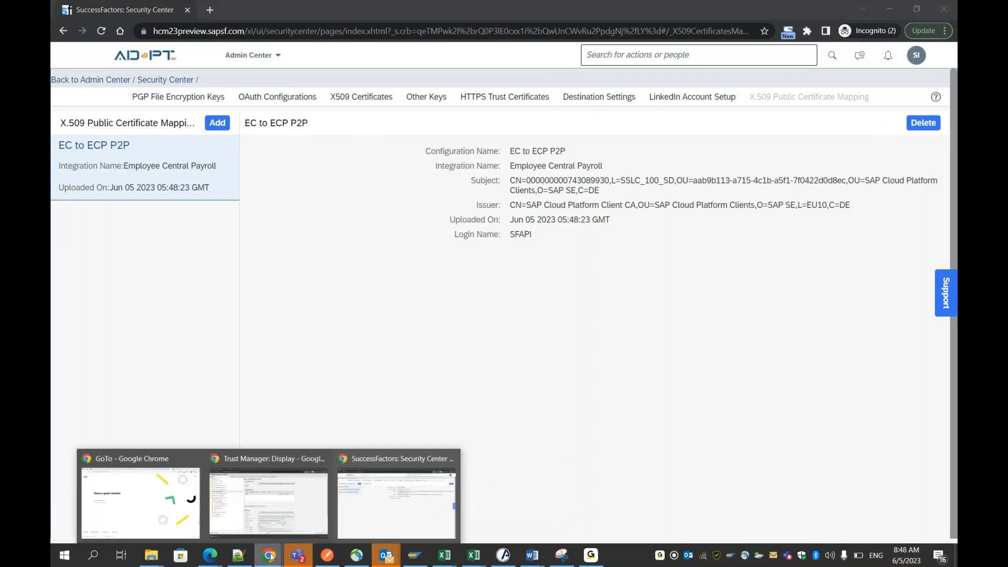
{"action": "left_click", "coordinate": [306, 498]}
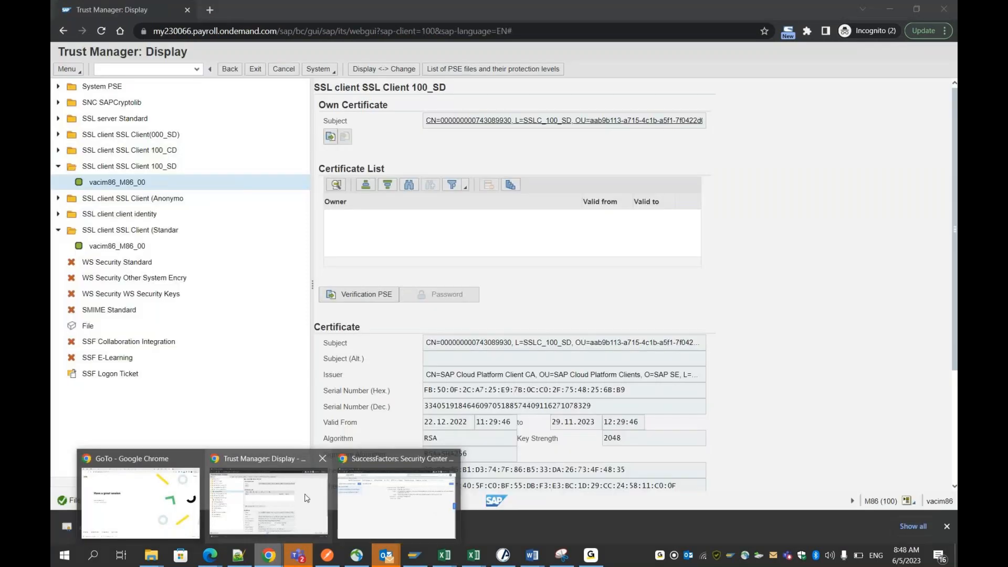
{"action": "left_click", "coordinate": [306, 498]}
{"action": "left_click", "coordinate": [229, 70]}
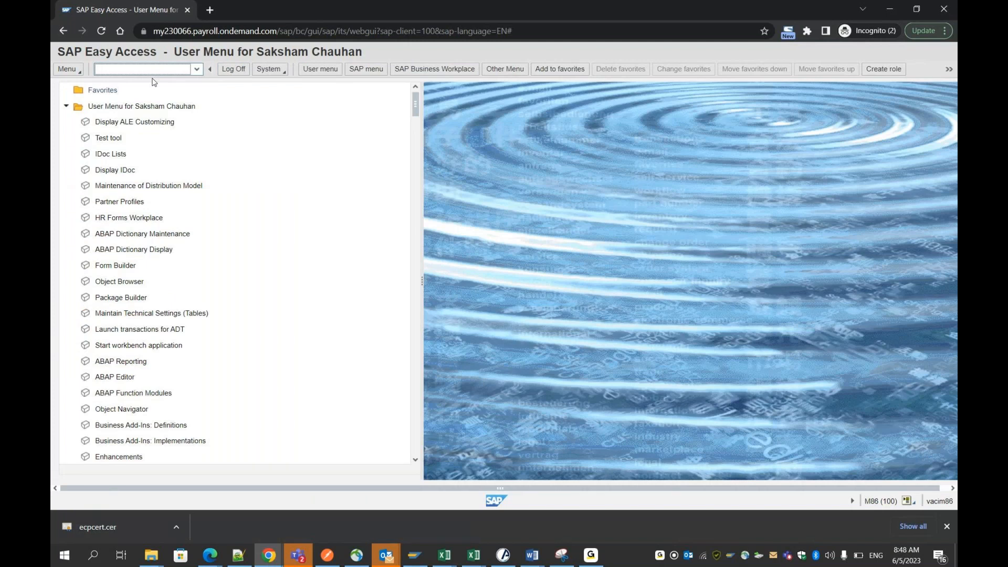
{"action": "type", "text": "hr"}
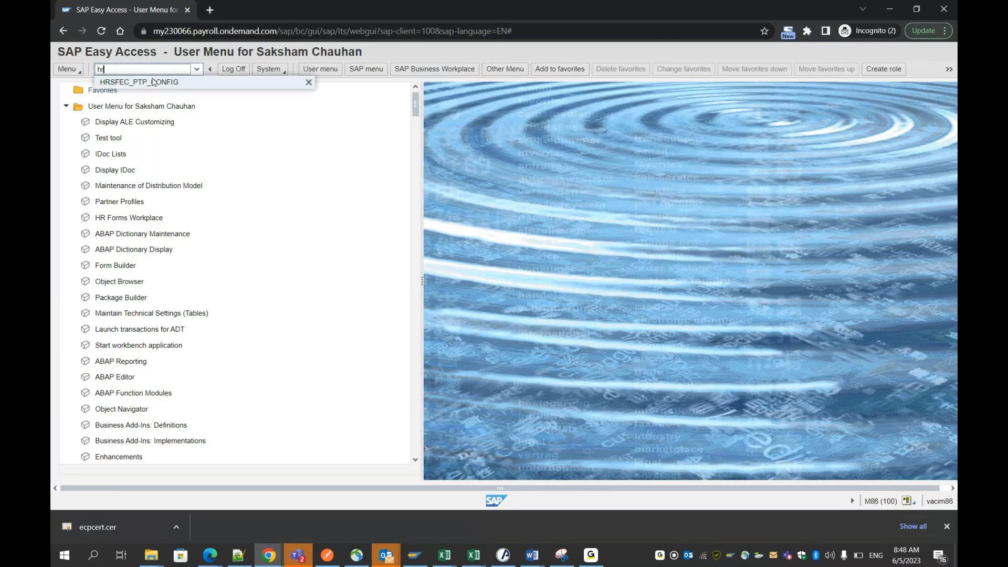
{"action": "type", "text": "SPEC_"}
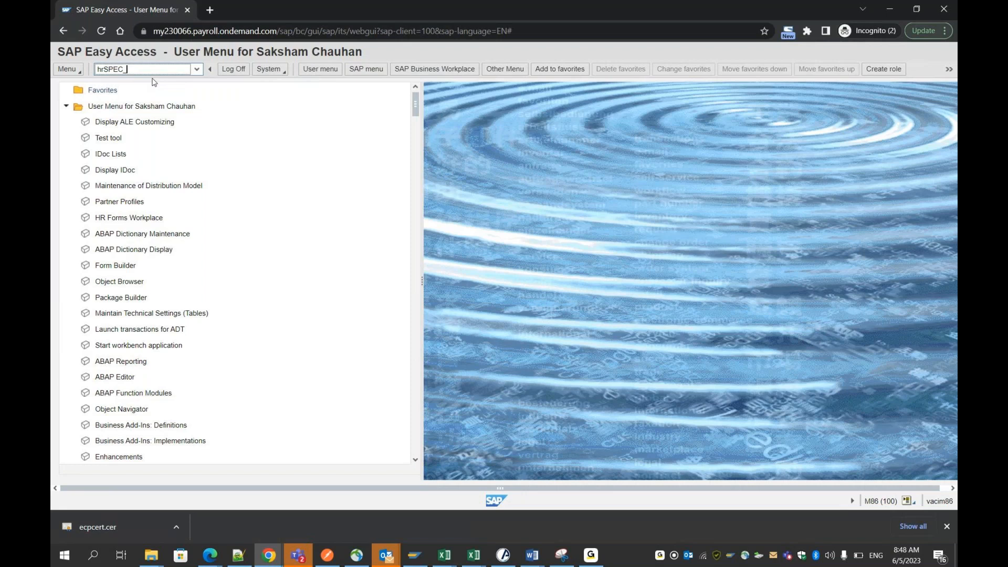
{"action": "type", "text": "P2P"}
{"action": "key", "text": "BackSpace"}
{"action": "key", "text": "BackSpace"}
{"action": "type", "text": "TP_COMF"}
{"action": "key", "text": "BackSpace"}
{"action": "key", "text": "BackSpace"}
{"action": "type", "text": "NFIG"}
{"action": "key", "text": "Return"}
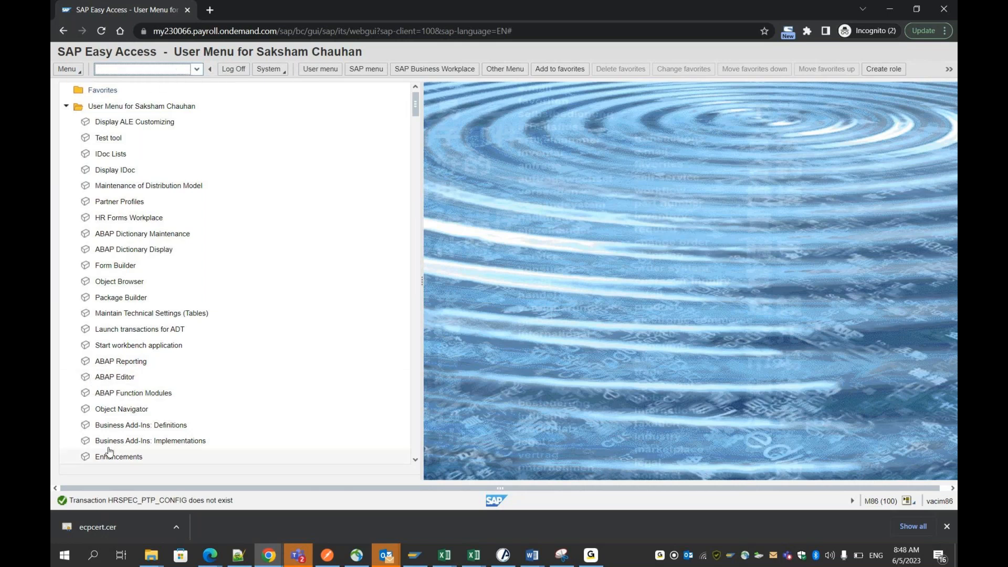
Close the error and run HRSFEC_PTP_CONFIG from the command field suggestions
{"action": "left_click_drag", "start_coordinate": [108, 500], "coordinate": [190, 498]}
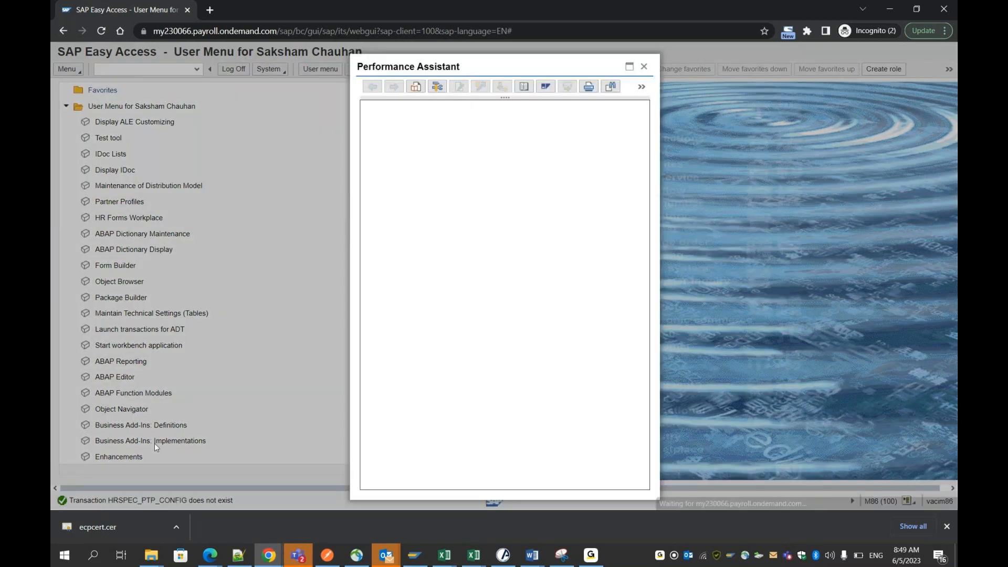
{"action": "left_click", "coordinate": [645, 67]}
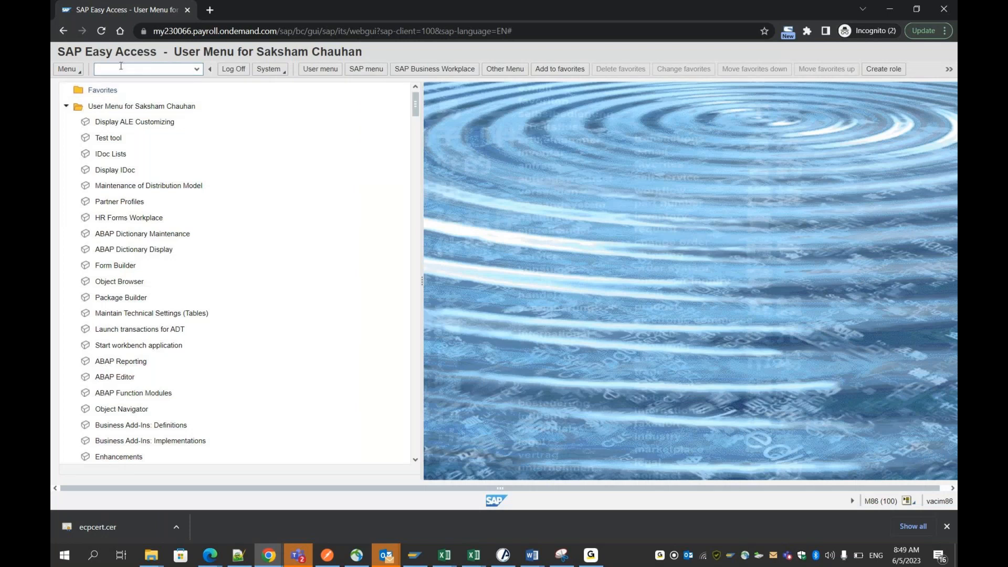
{"action": "left_click", "coordinate": [151, 74]}
{"action": "key", "text": "ctrl+z"}
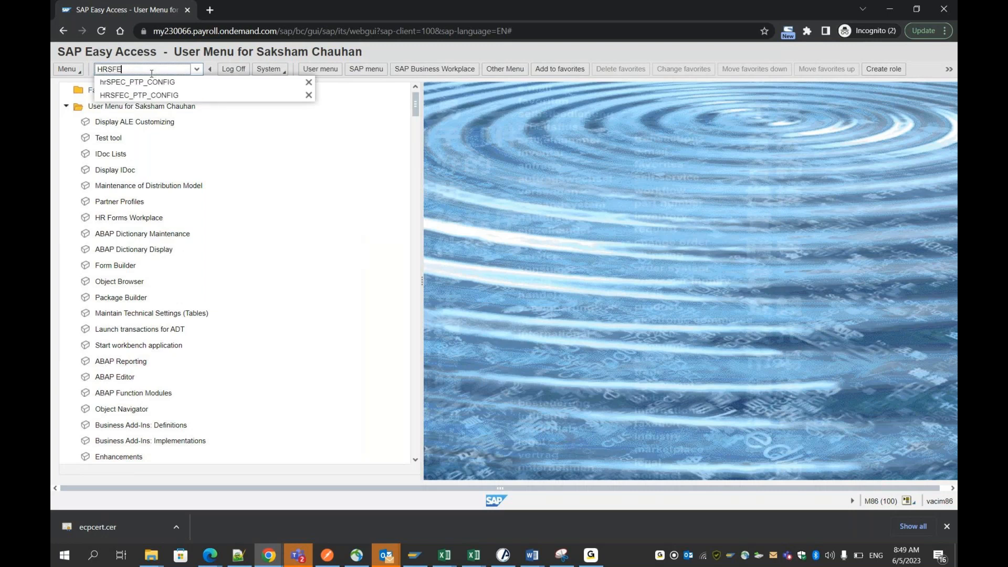
{"action": "left_click", "coordinate": [151, 82]}
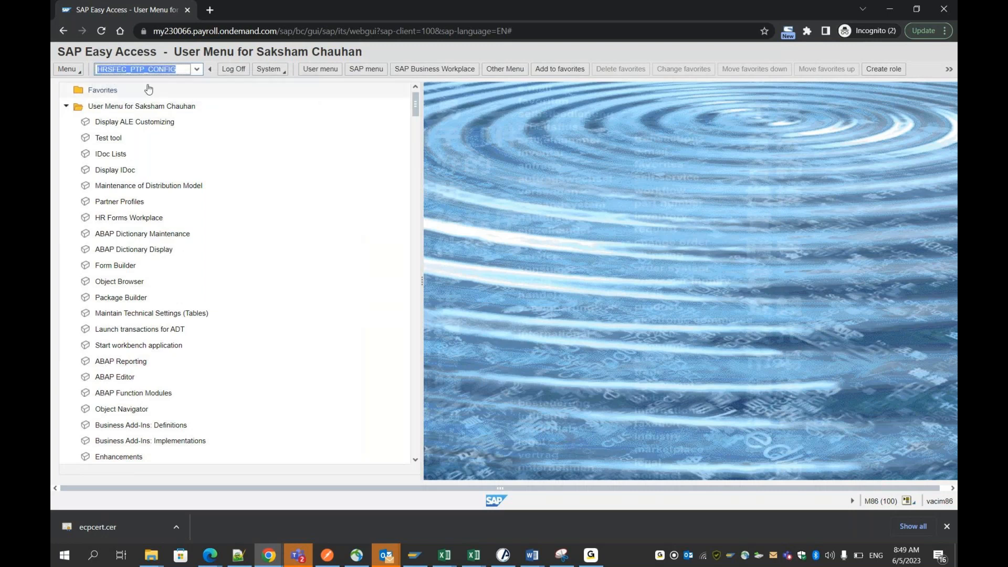
{"action": "key", "text": "Return"}
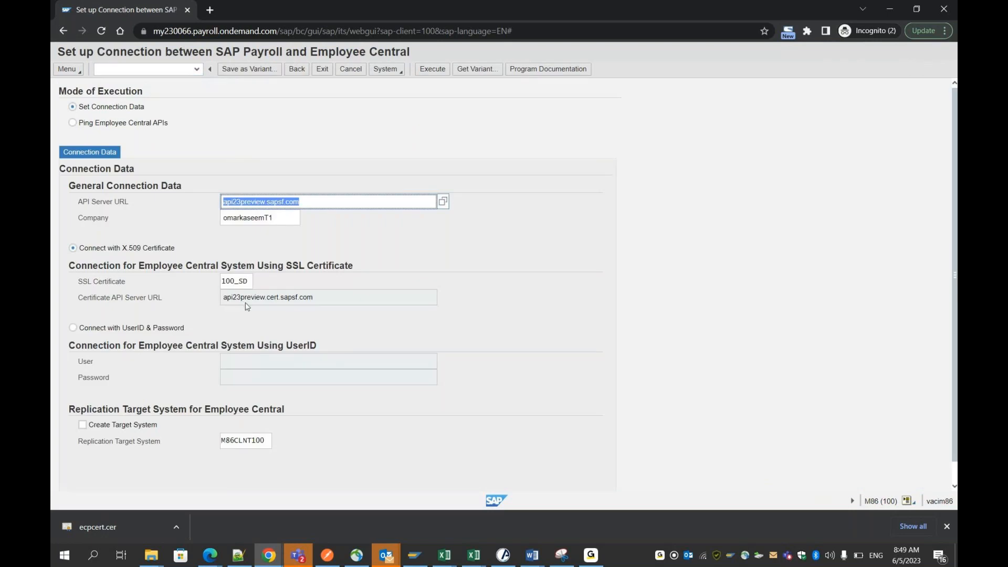
Tick Create Target System and execute, creating RFC destinations ECP_PTP_SOAP_100 and ECP_PTP_ODATA_100
{"action": "left_click", "coordinate": [254, 368]}
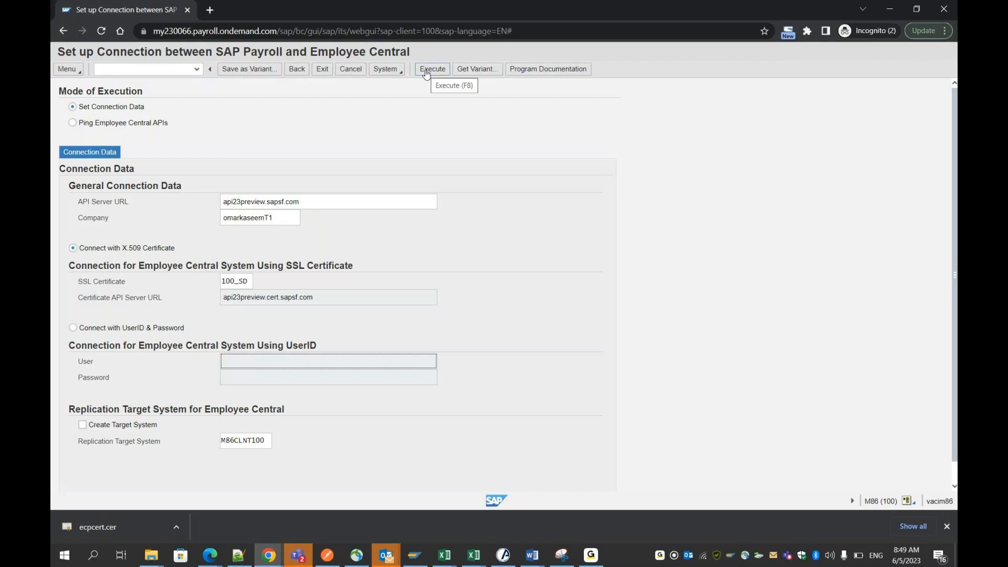
{"action": "left_click", "coordinate": [82, 425]}
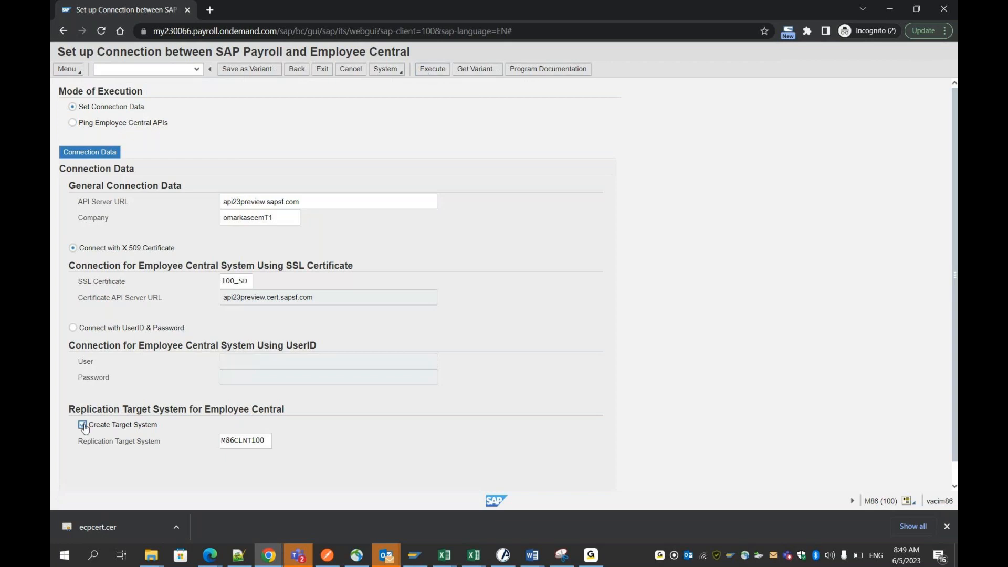
{"action": "left_click", "coordinate": [430, 73]}
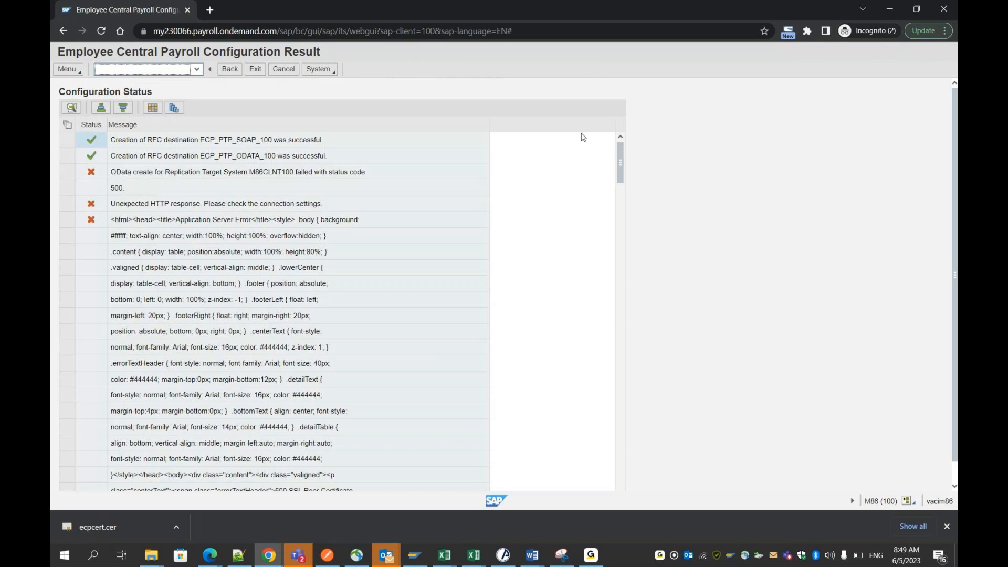
Review the result messages, select the entire Message column, and bring Notepad++ forward
{"action": "left_click_drag", "start_coordinate": [622, 159], "coordinate": [585, 153]}
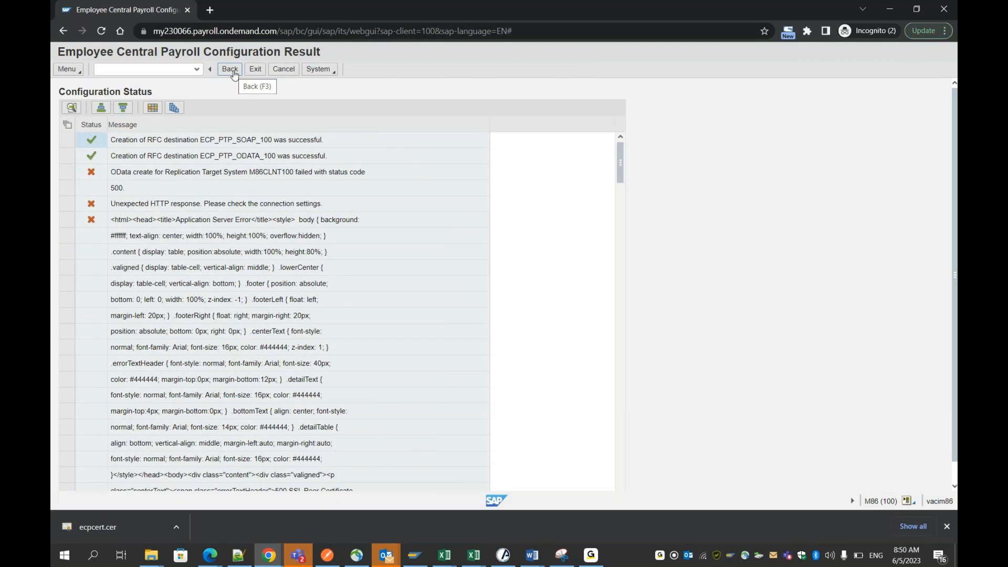
{"action": "left_click_drag", "start_coordinate": [625, 162], "coordinate": [636, 226]}
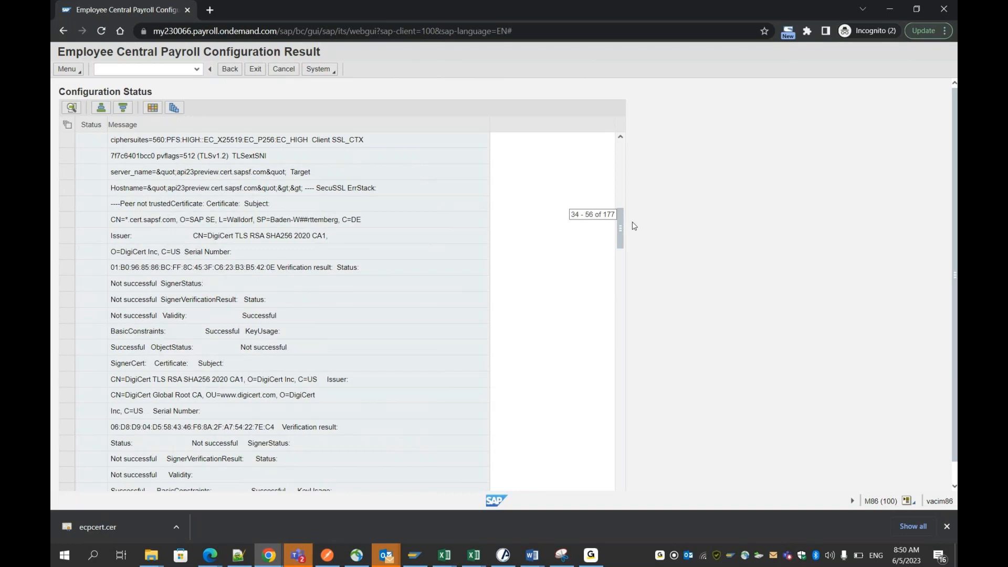
{"action": "left_click_drag", "start_coordinate": [634, 226], "coordinate": [654, 128]}
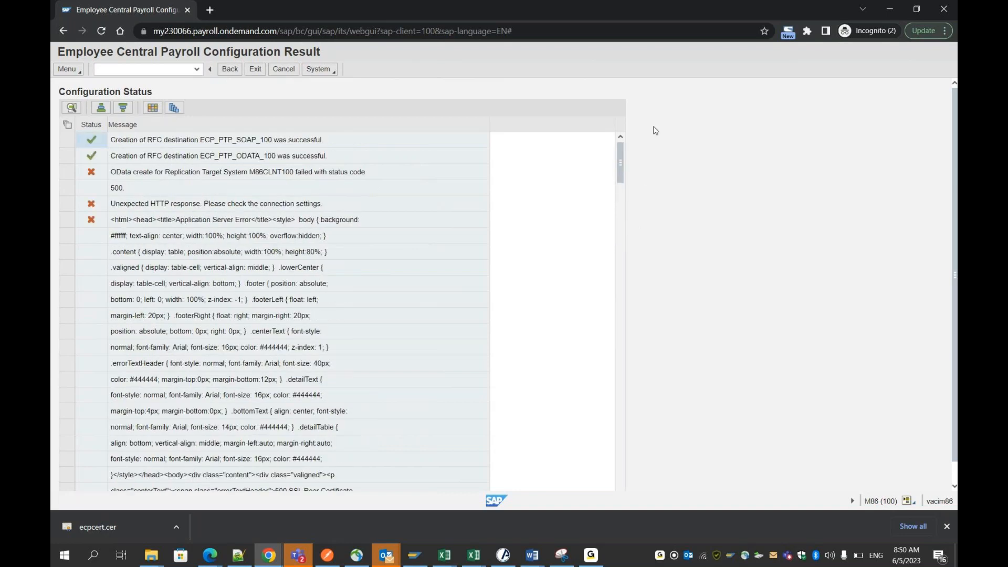
{"action": "left_click_drag", "start_coordinate": [111, 176], "coordinate": [382, 353]}
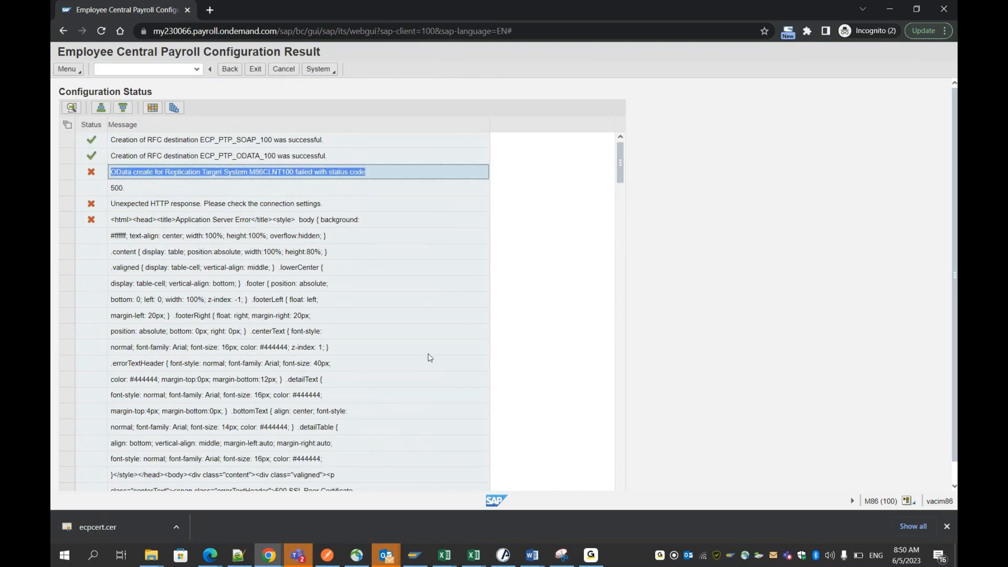
{"action": "left_click_drag", "start_coordinate": [110, 140], "coordinate": [389, 295]}
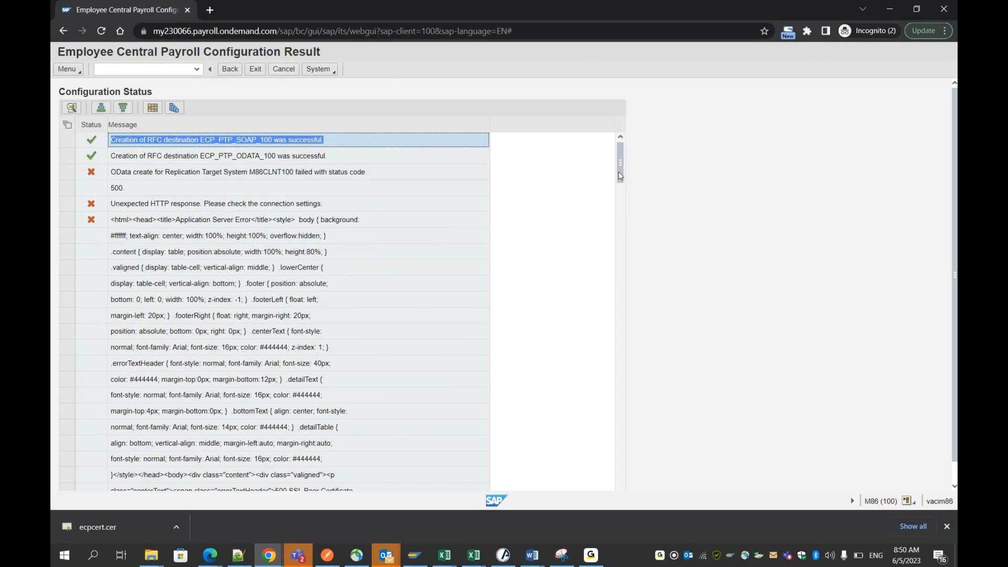
{"action": "left_click", "coordinate": [125, 174]}
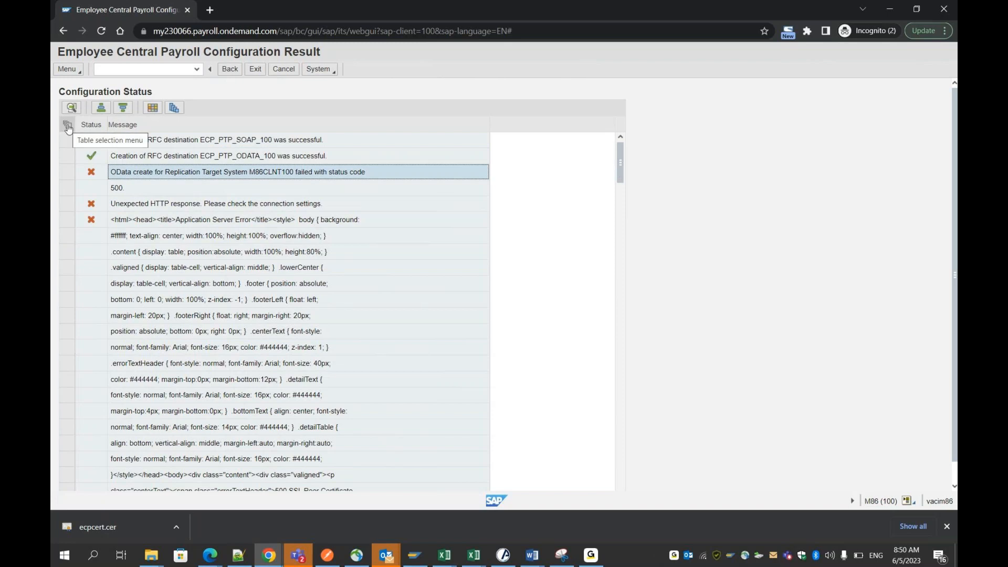
{"action": "left_click", "coordinate": [118, 129]}
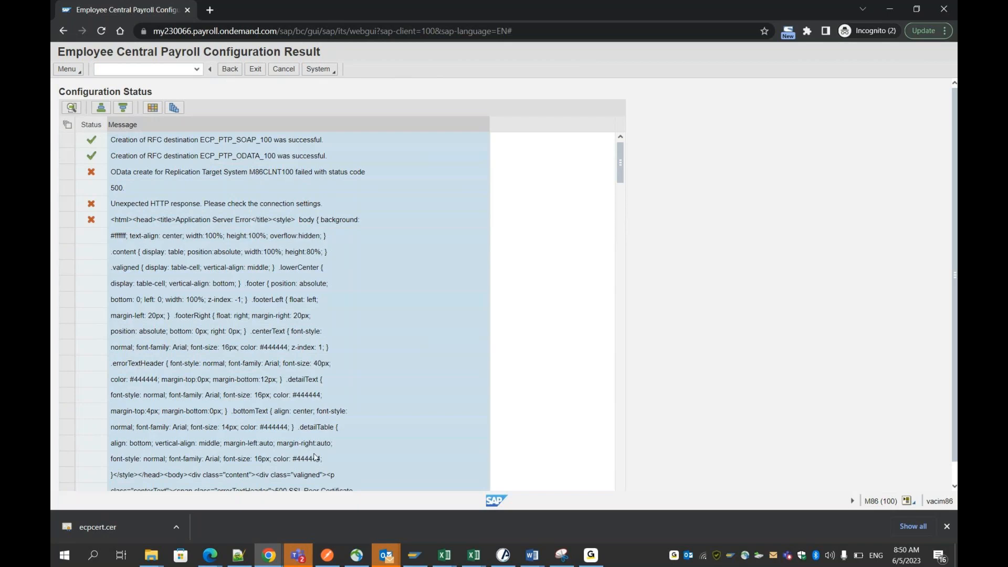
{"action": "left_click", "coordinate": [245, 555]}
{"action": "left_click", "coordinate": [59, 20]}
Paste the copied result messages into a new Notepad++ document, then return to Chrome
{"action": "left_click", "coordinate": [69, 33]}
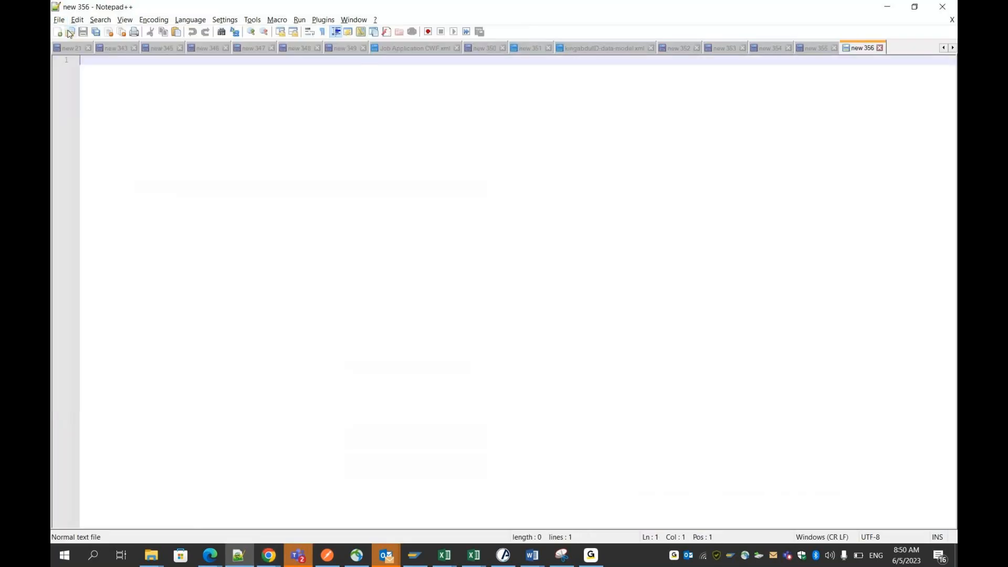
{"action": "key", "text": "ctrl+v"}
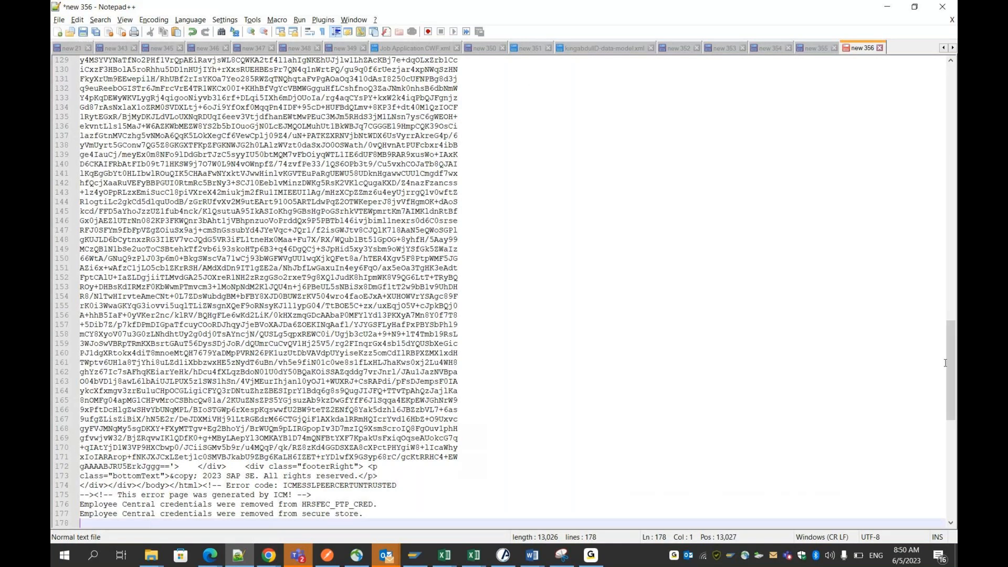
{"action": "scroll", "coordinate": [945, 363], "scroll_direction": "up", "scroll_amount": 20}
{"action": "key", "text": "alt+Tab"}
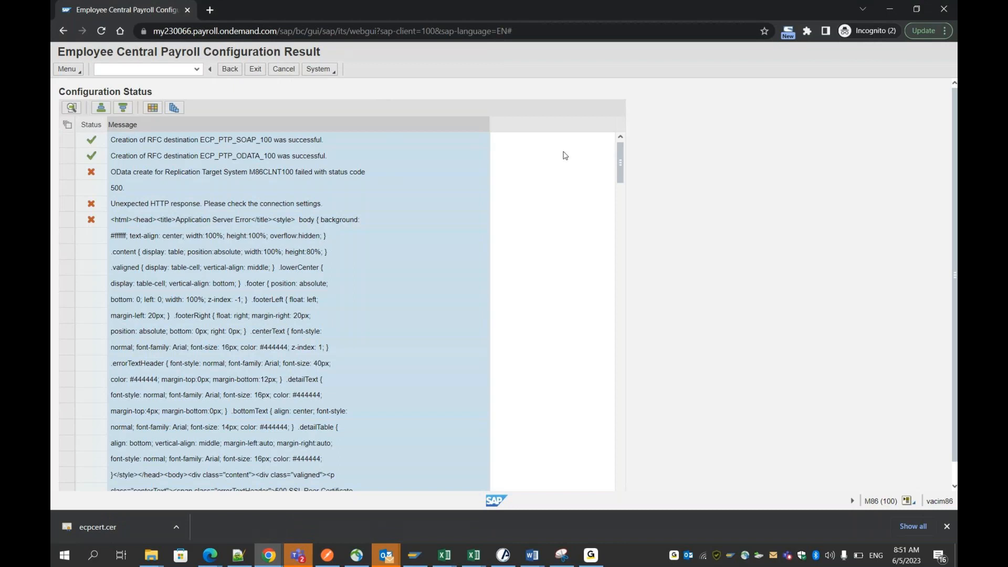
Rerun the M86CLNT100 connection setup with the DFAULT SSL certificate, producing the 400 missing-certificate error
{"action": "mouse_move", "coordinate": [621, 162]}
{"action": "left_mouse_down"}
{"action": "mouse_move", "coordinate": [622, 250]}
{"action": "mouse_move", "coordinate": [621, 160]}
{"action": "left_mouse_up"}
{"action": "left_click", "coordinate": [230, 69]}
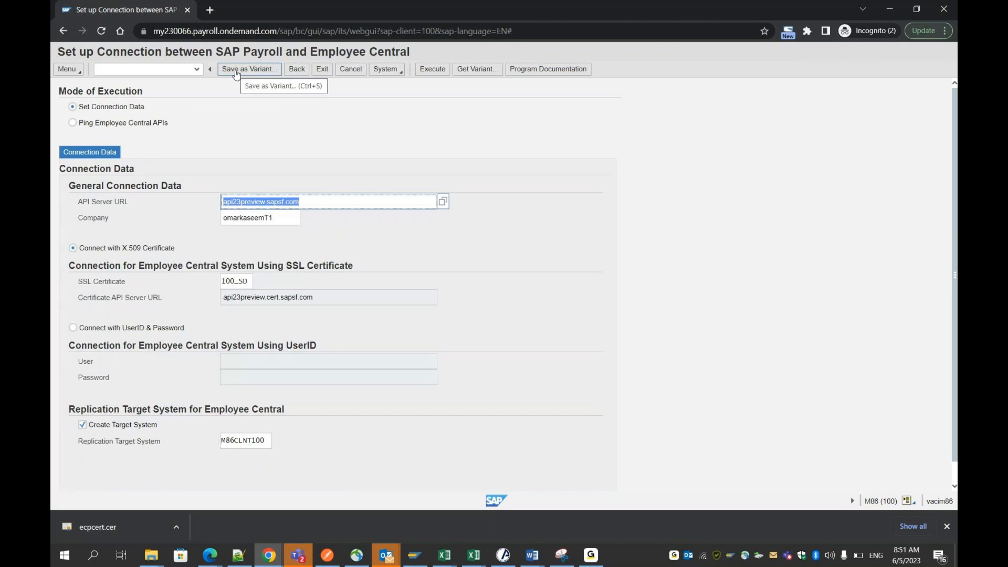
{"action": "left_click", "coordinate": [245, 282]}
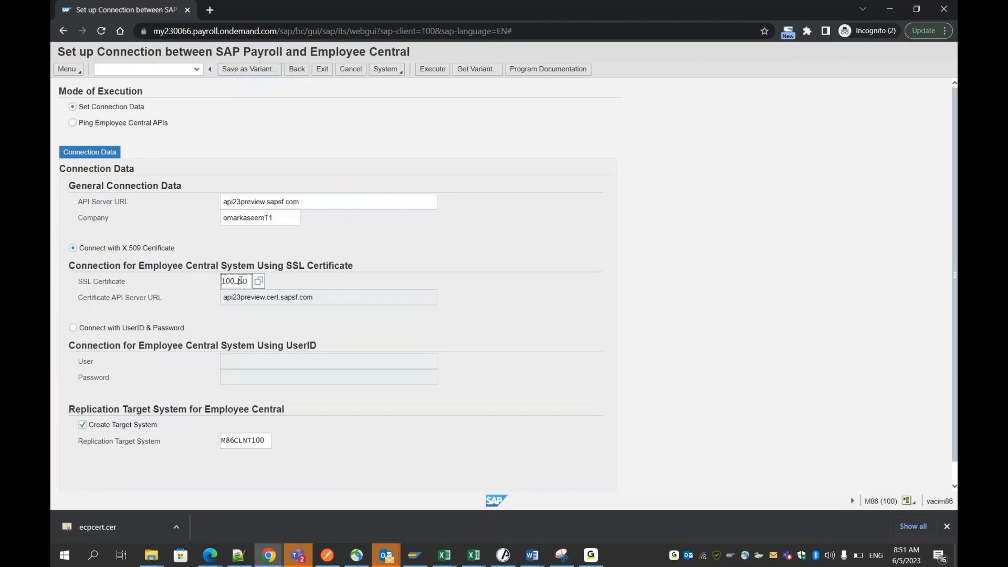
{"action": "left_click", "coordinate": [258, 283]}
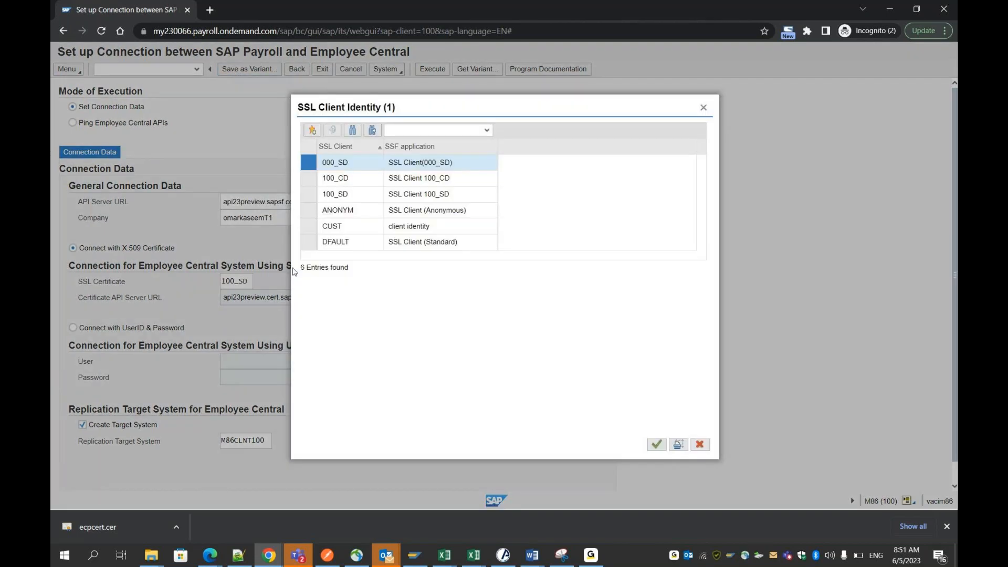
{"action": "double_click", "coordinate": [395, 243]}
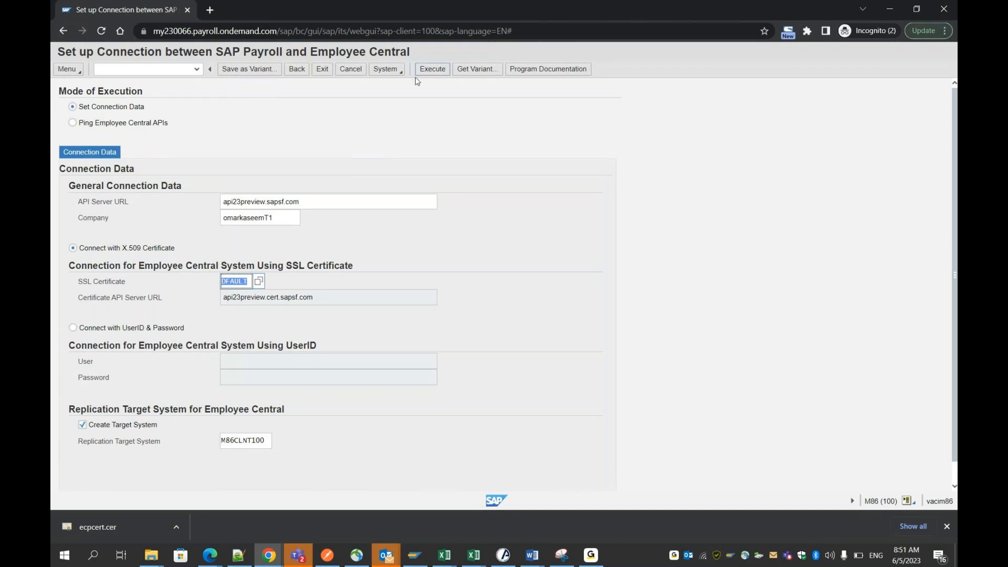
{"action": "left_click", "coordinate": [442, 74]}
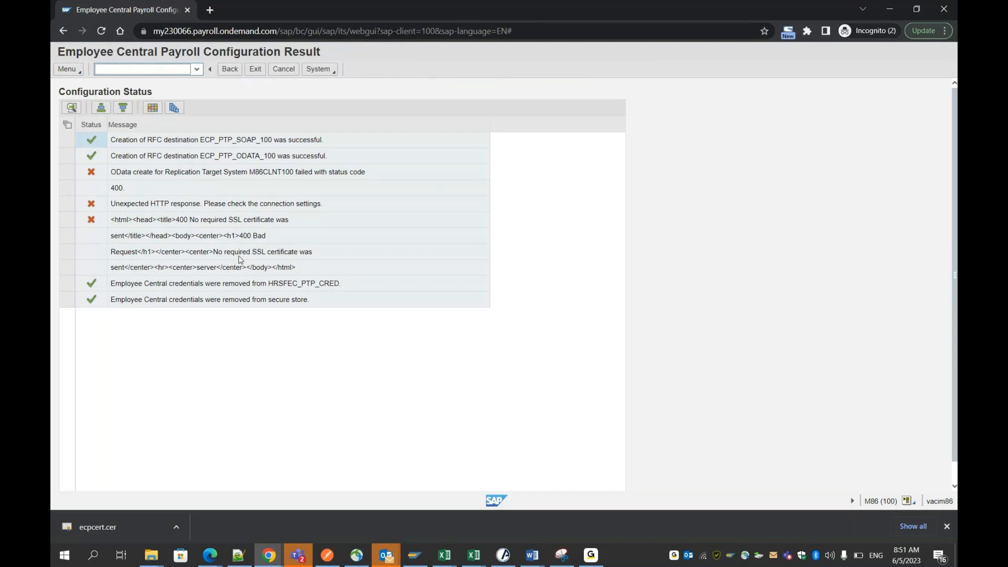
Rerun the connection setup with SSL certificate 100_SD, again getting the status 500 SSL Peer Certificate error
{"action": "left_click", "coordinate": [228, 71]}
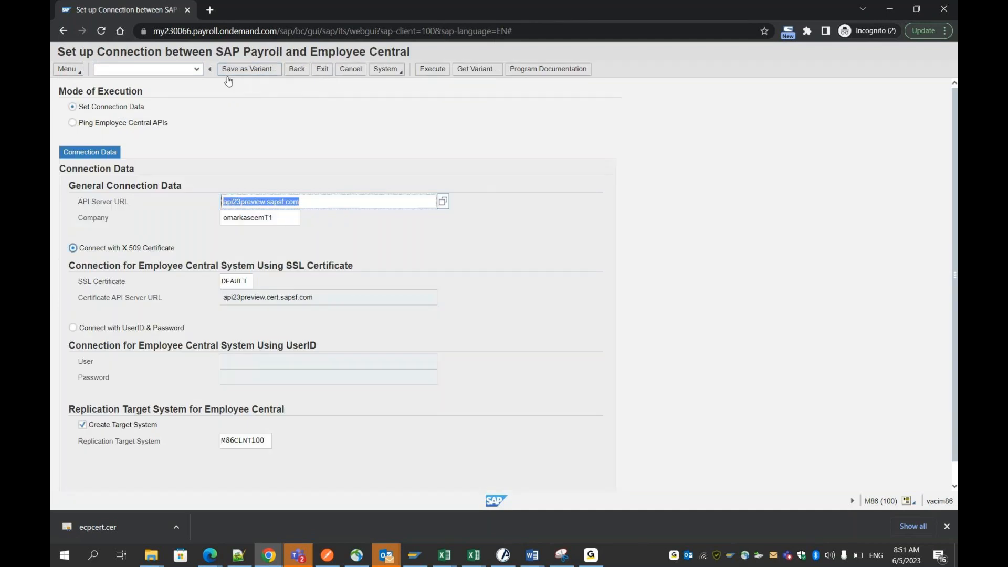
{"action": "left_click", "coordinate": [240, 280]}
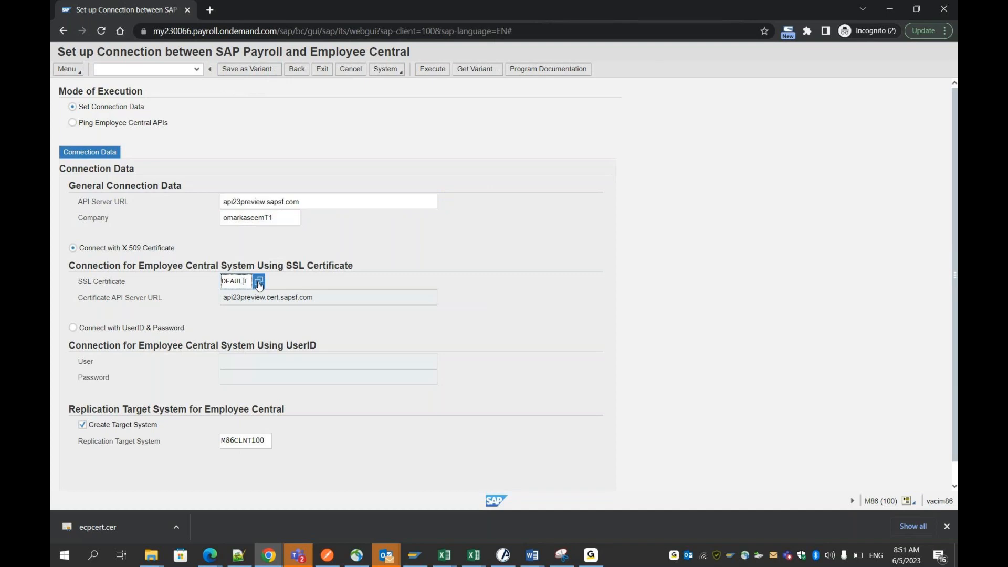
{"action": "left_click", "coordinate": [259, 282]}
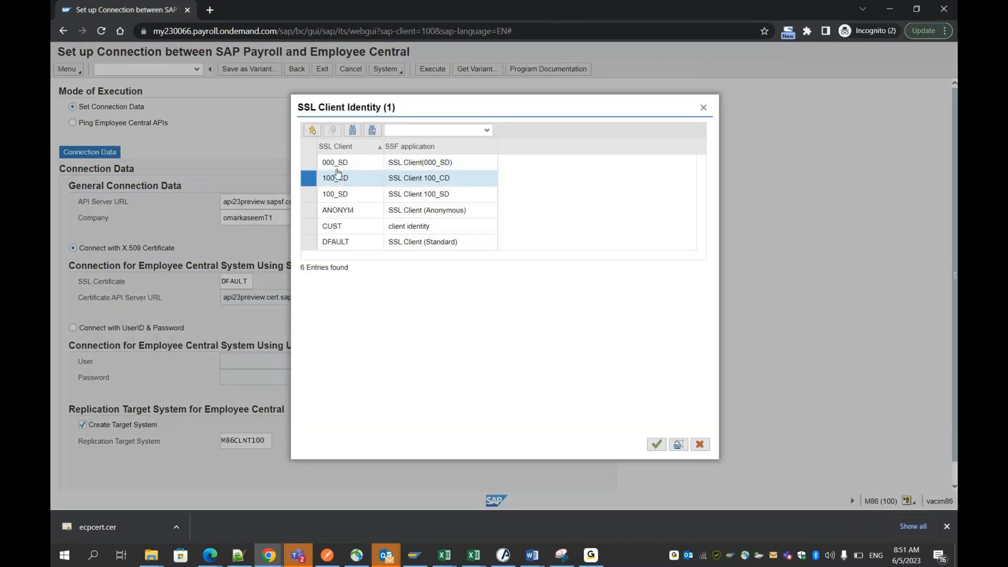
{"action": "double_click", "coordinate": [337, 195]}
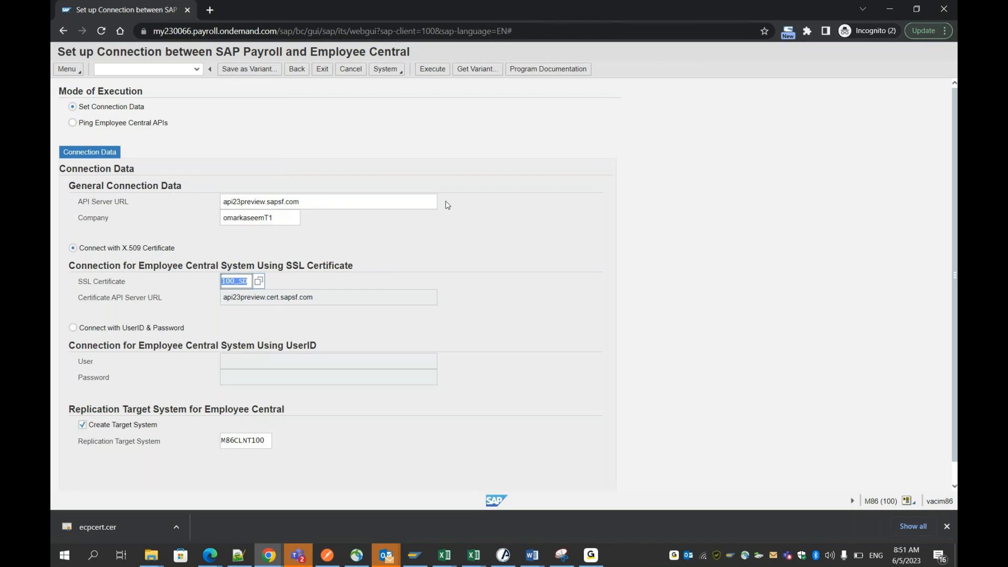
{"action": "left_click", "coordinate": [444, 71]}
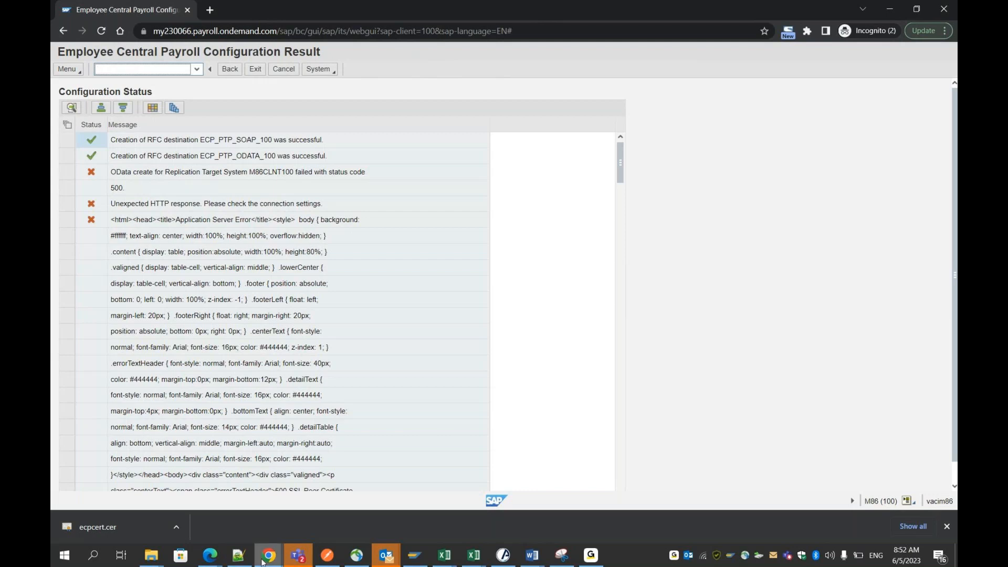
Display the Security Center X.509 mapping 'EC to ECP P2P' for login SFAPI, then return to GoTo
{"action": "mouse_move", "coordinate": [262, 561]}
{"action": "left_click", "coordinate": [397, 501]}
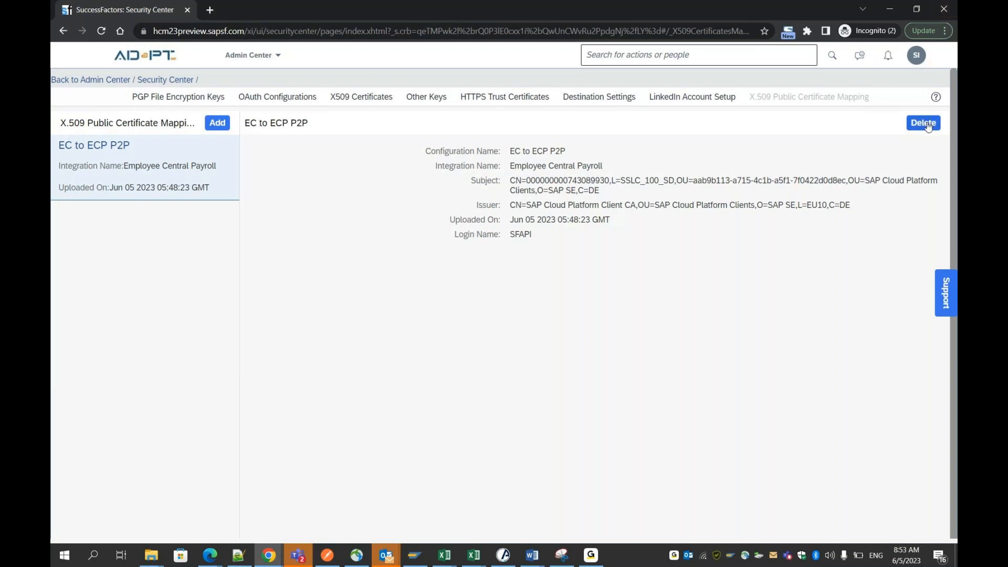
{"action": "mouse_move", "coordinate": [586, 552]}
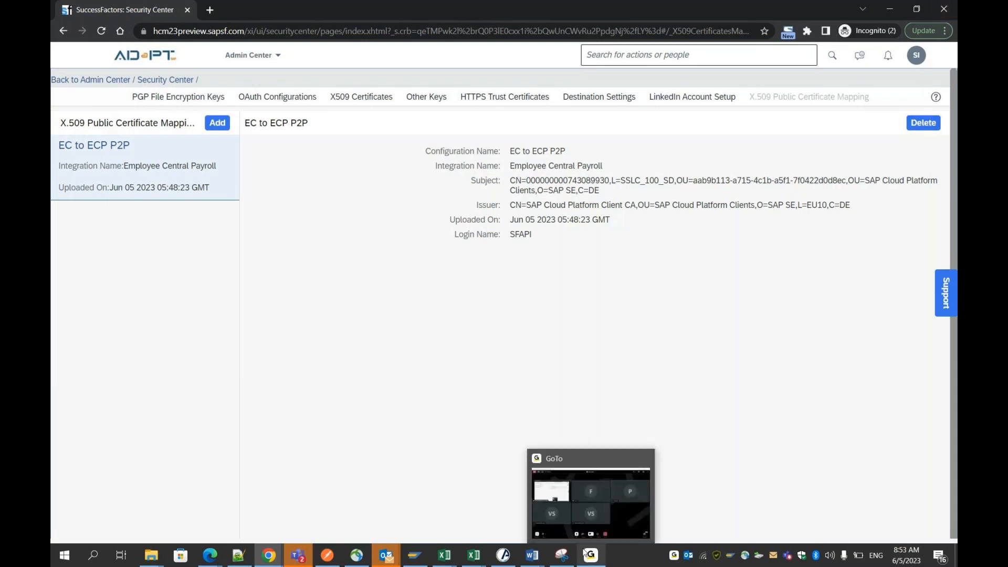
{"action": "left_click", "coordinate": [581, 512]}
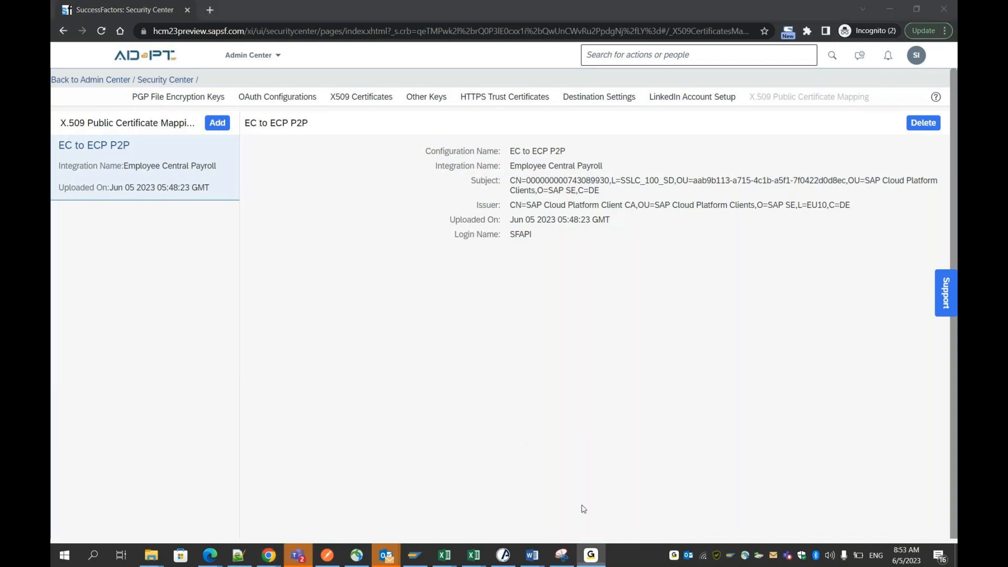